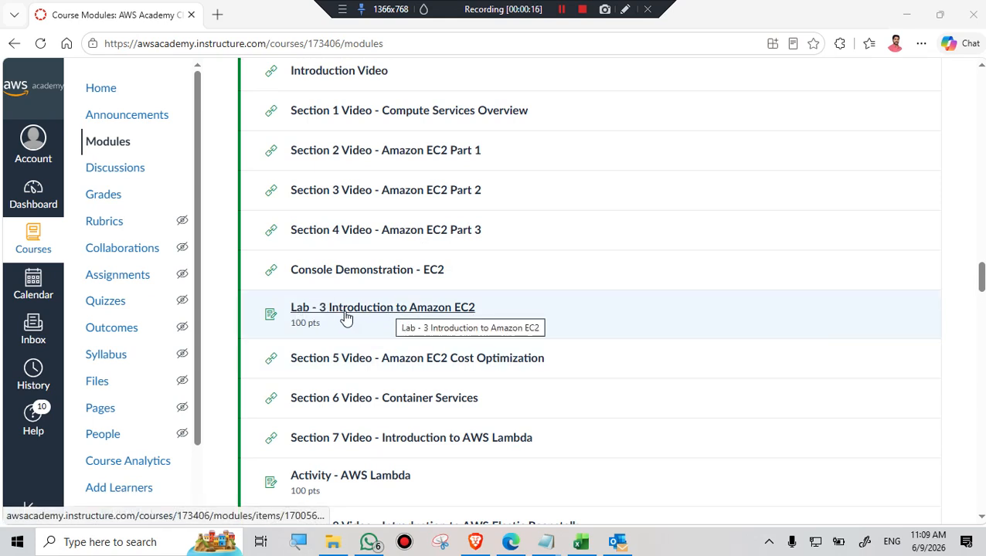
Open Lab 3 Introduction to Amazon EC2 from the course modules, load its student view in a new window and start the lab
click(430, 316)
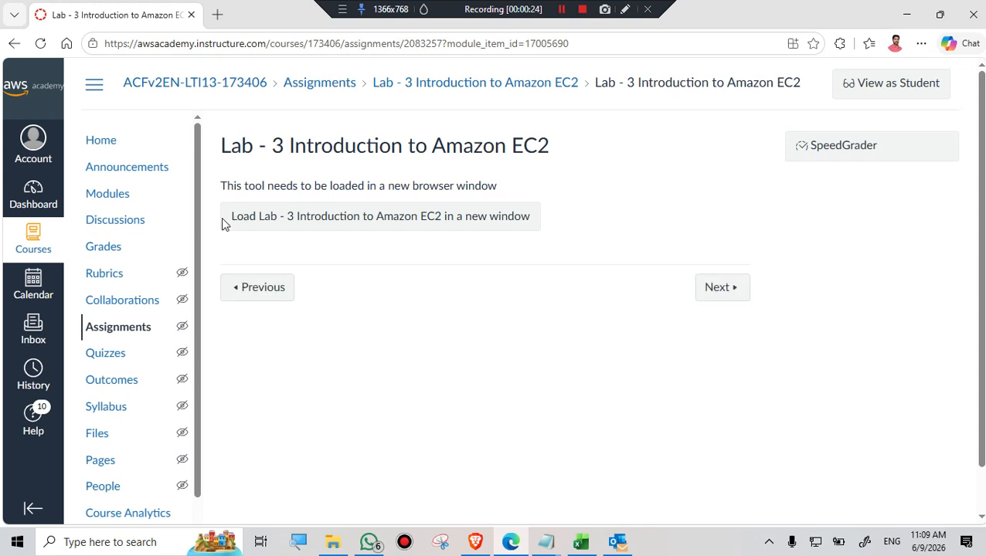
click(377, 221)
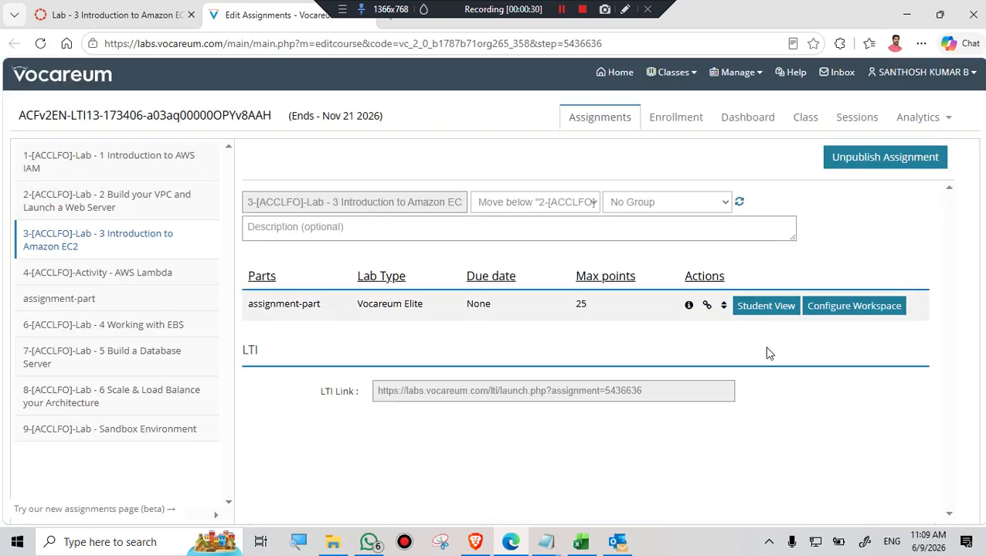
click(766, 312)
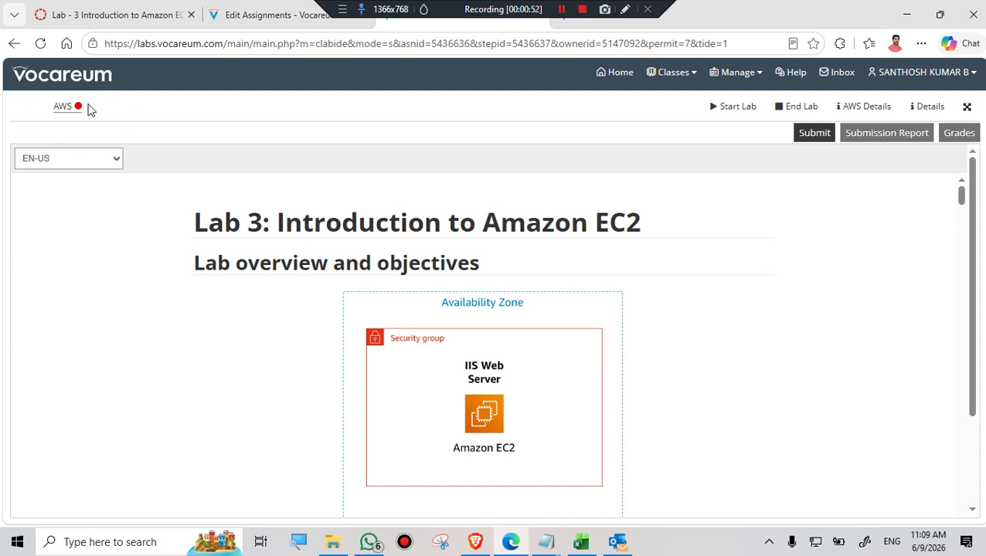
click(734, 108)
Examine the lab overview, architecture diagram and objectives in the Lab 3 instructions
scroll(530, 315, down, 3)
scroll(532, 317, down, 8)
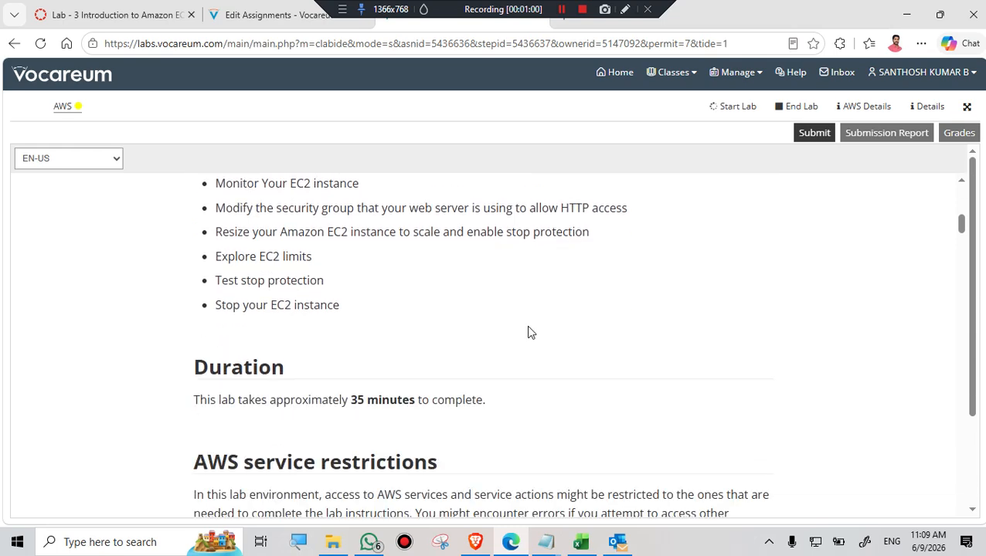
drag(351, 329, 529, 345)
scroll(614, 382, up, 3)
scroll(614, 383, up, 5)
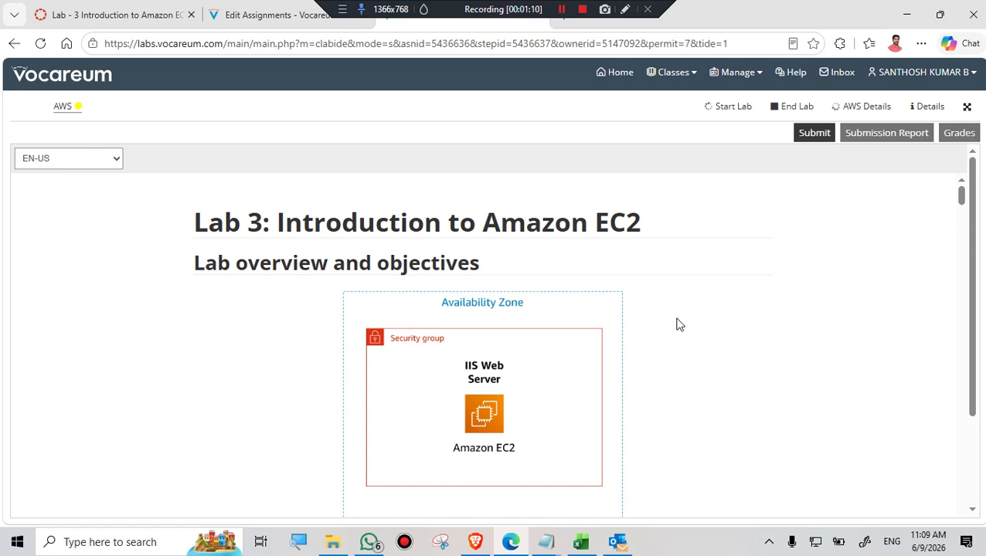
scroll(689, 305, down, 2)
scroll(688, 305, up, 1)
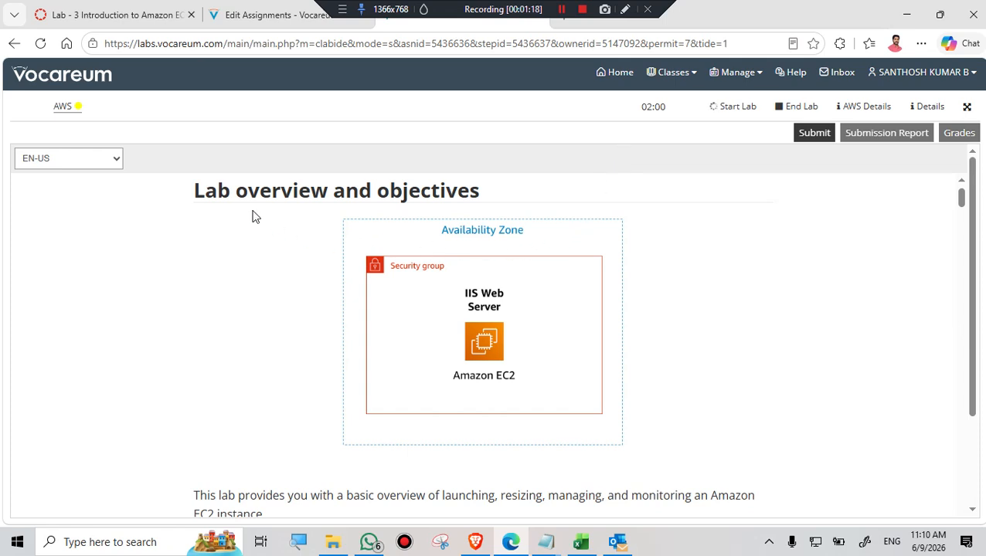
scroll(280, 221, down, 1)
scroll(457, 257, up, 1)
scroll(507, 344, down, 1)
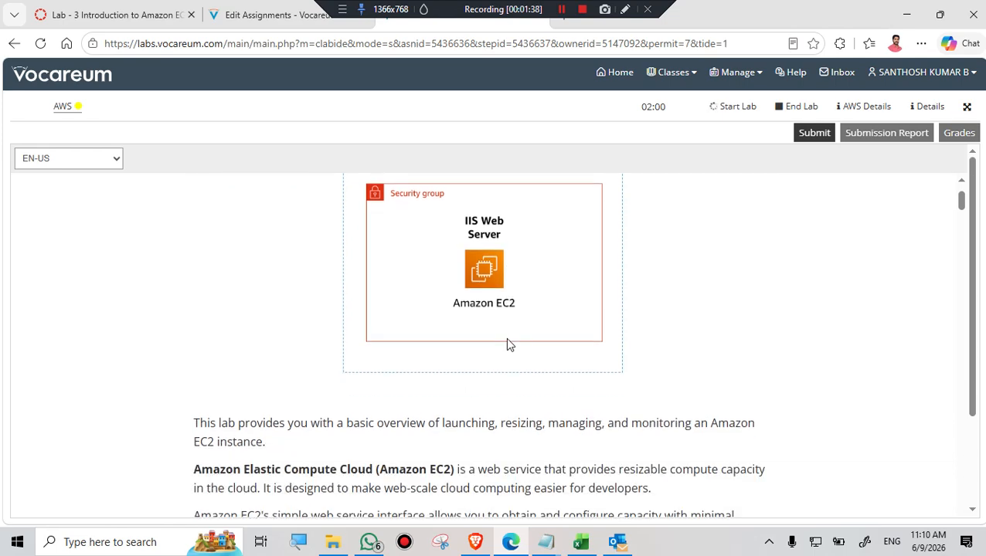
Read the lab instructions from the objectives through console access and getting credit to the start of Task 1
scroll(507, 345, down, 5)
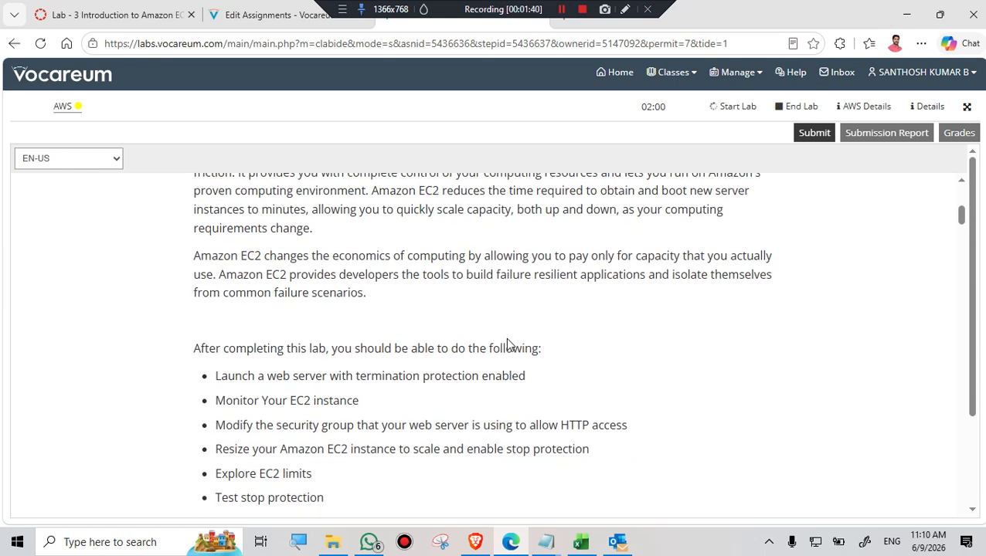
scroll(506, 345, down, 3)
scroll(507, 345, down, 10)
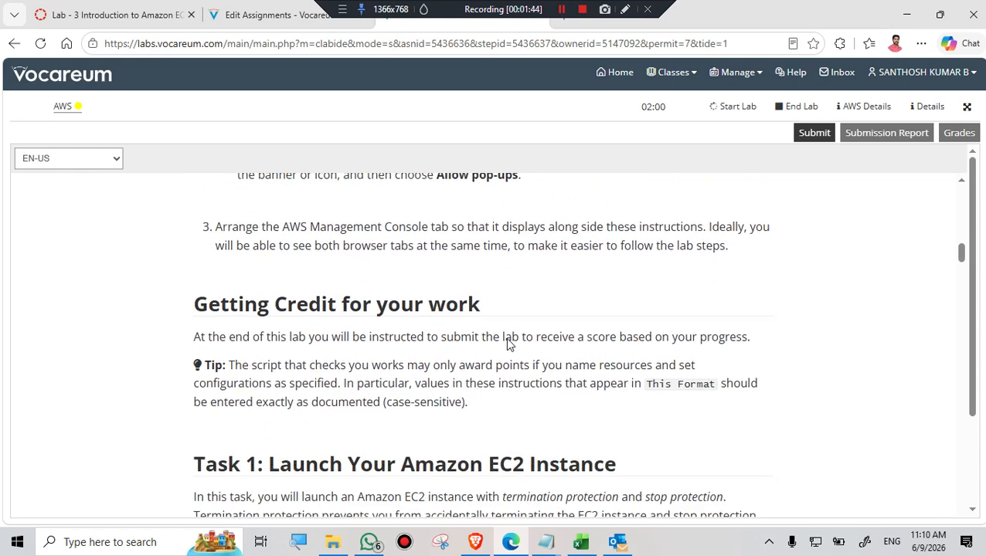
scroll(507, 345, up, 10)
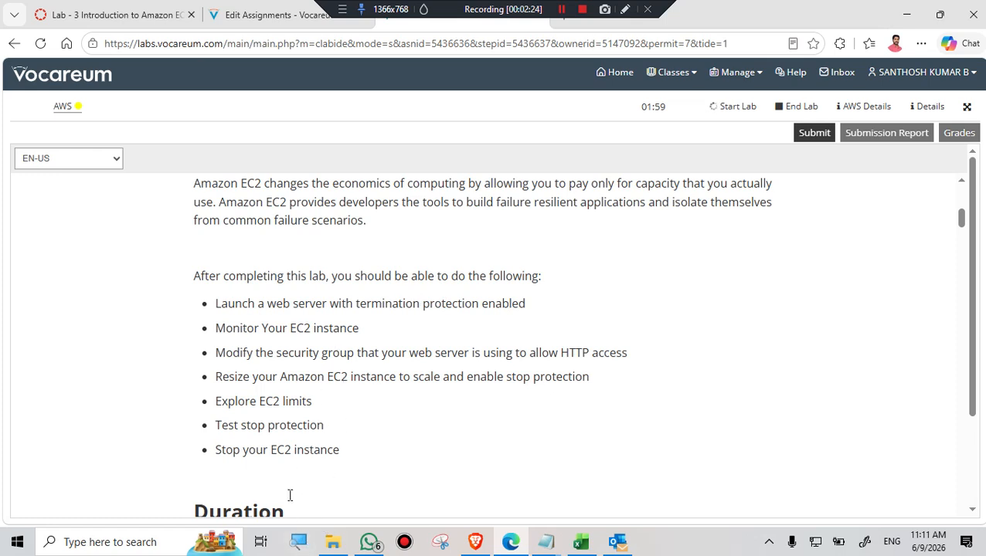
scroll(372, 419, down, 9)
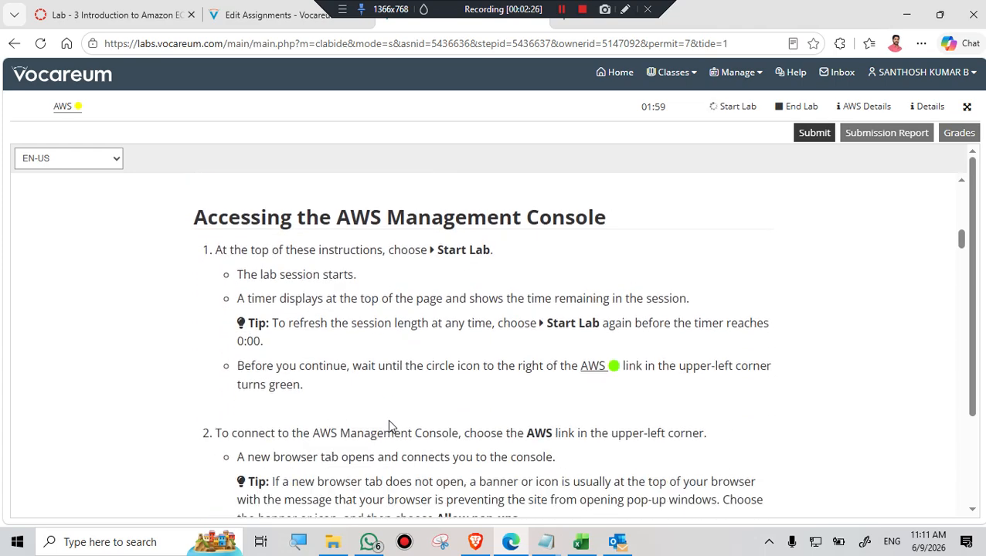
scroll(389, 421, down, 5)
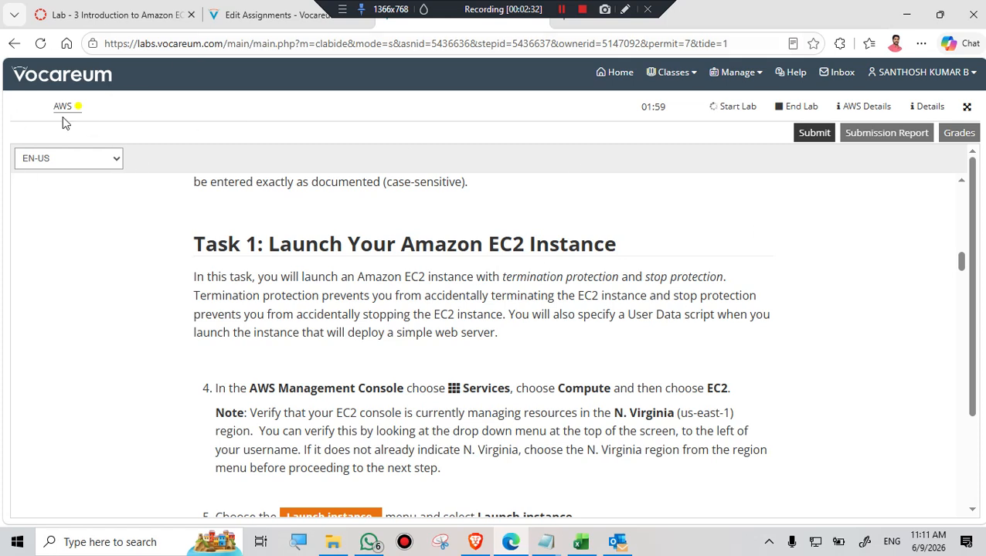
click(563, 11)
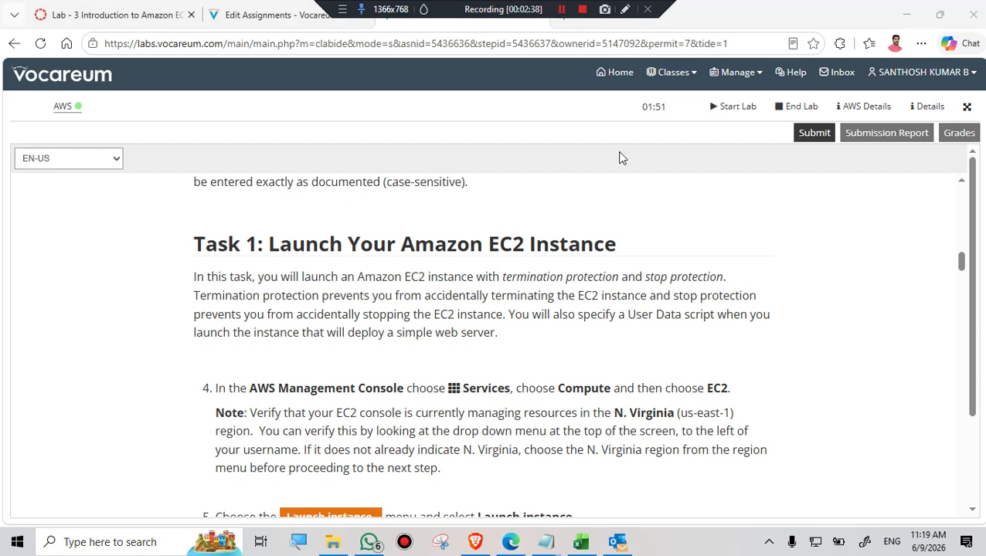
Review the Task 1 instructions on launching an EC2 instance, including termination and stop protection and the required N. Virginia region
scroll(515, 183, down, 2)
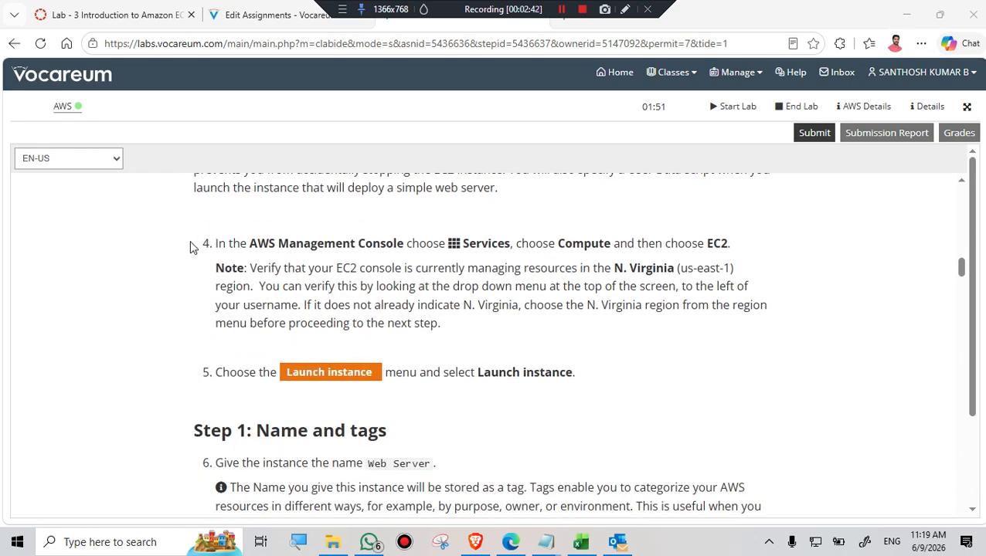
scroll(448, 202, up, 8)
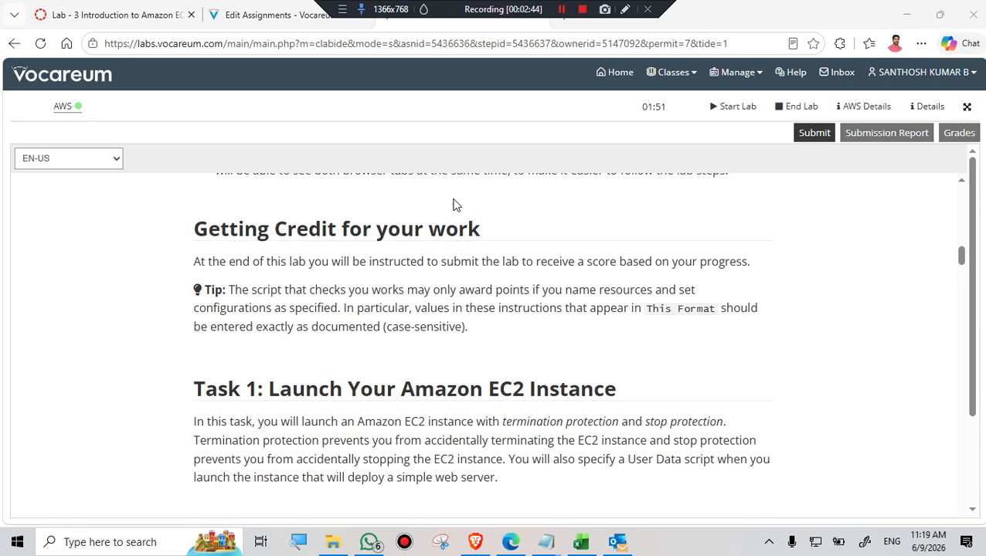
scroll(454, 203, up, 3)
scroll(454, 201, down, 7)
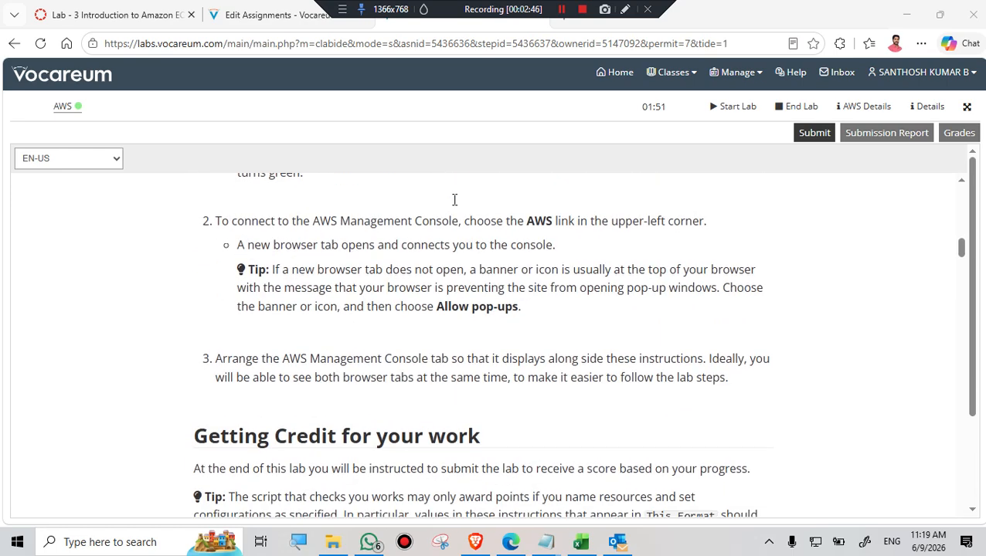
scroll(408, 271, down, 2)
drag(266, 317, 647, 323)
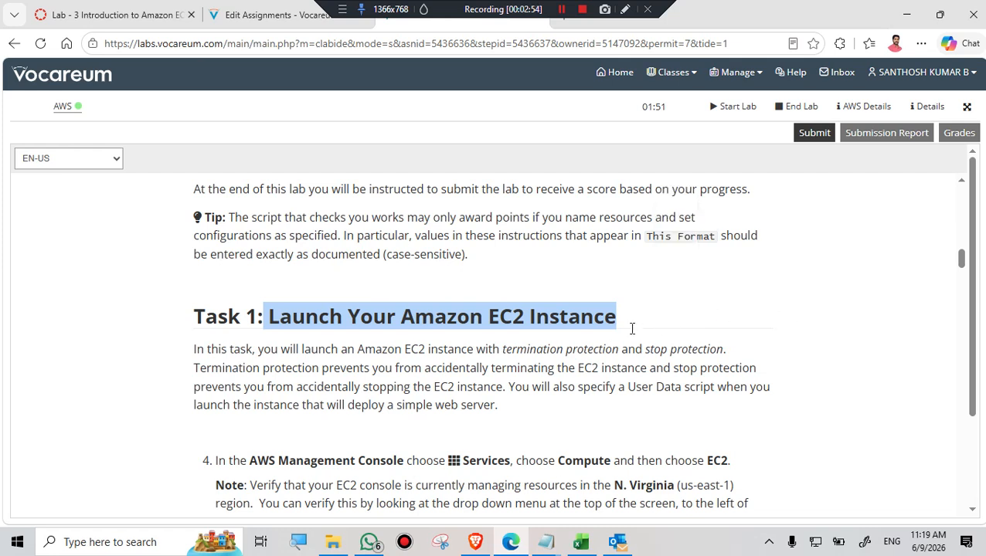
scroll(637, 321, down, 1)
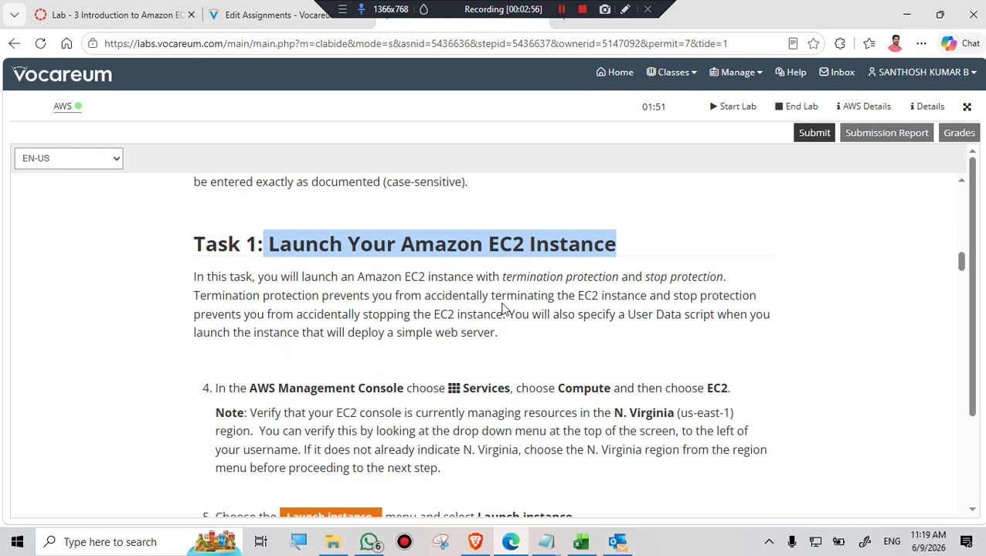
drag(501, 276, 740, 276)
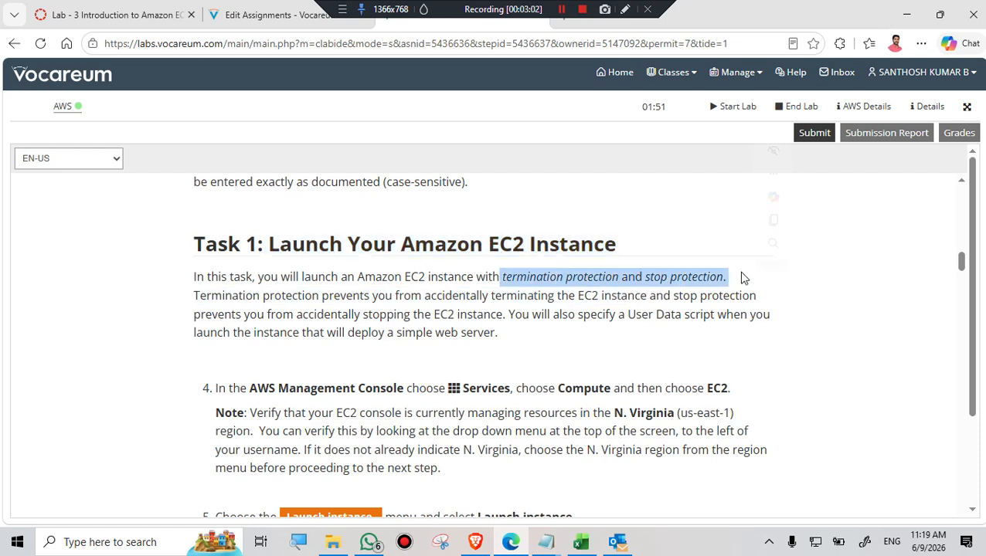
click(777, 314)
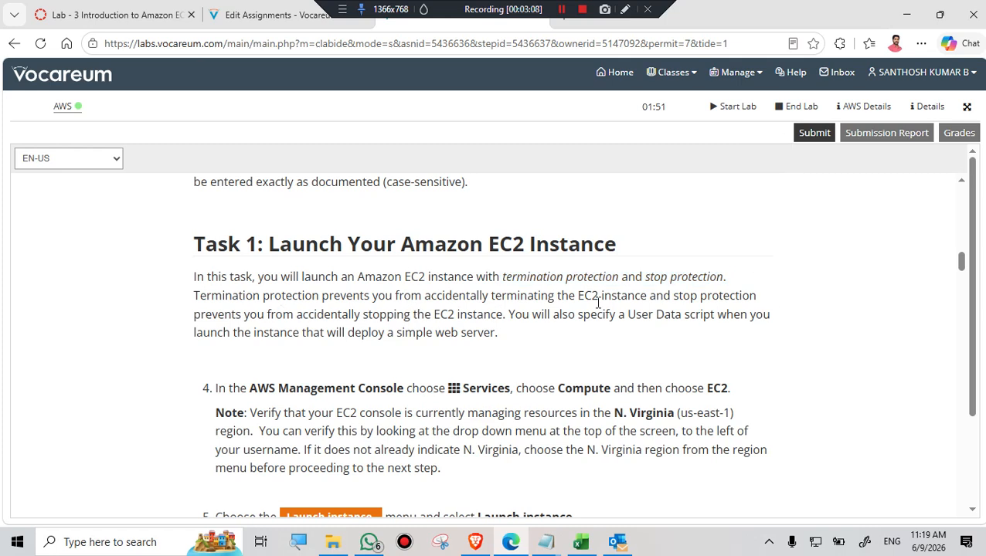
scroll(664, 311, down, 2)
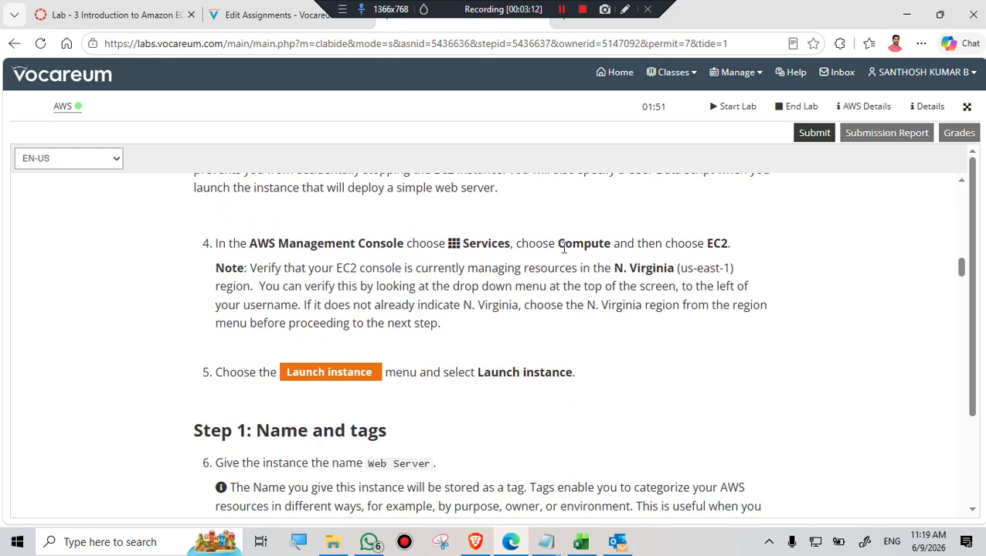
drag(708, 245, 734, 246)
drag(616, 268, 755, 273)
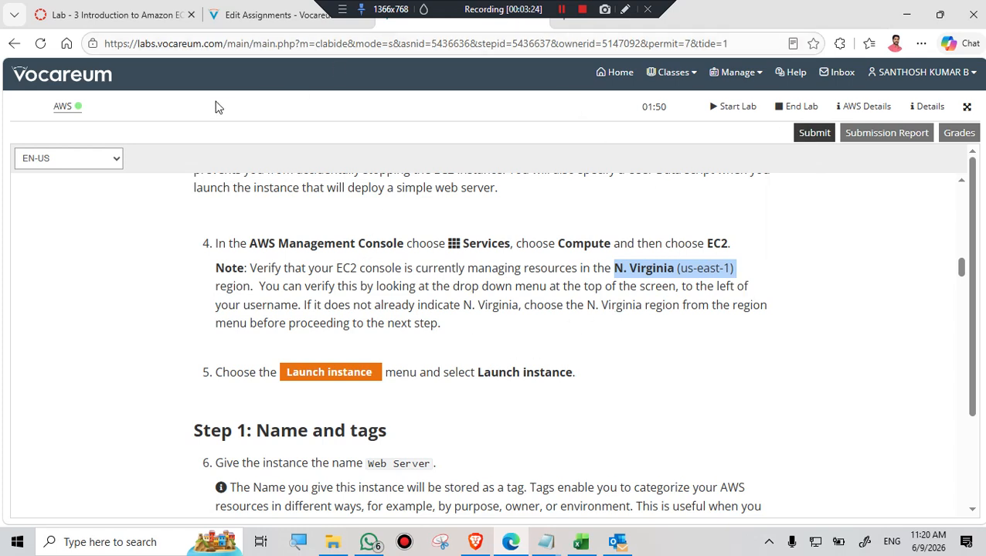
Open the AWS Management Console from the lab page, logging out of the old AWS session and relaunching the console
click(65, 110)
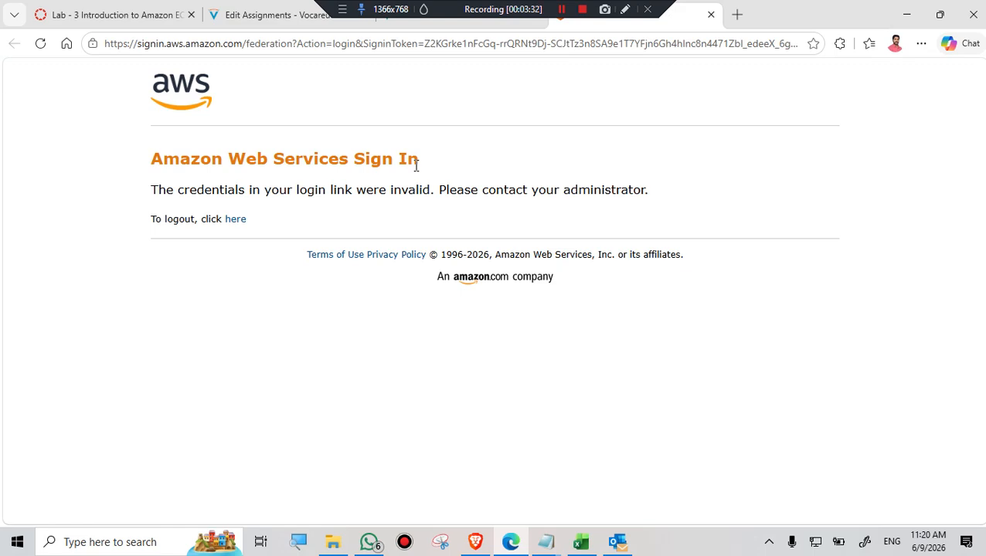
click(235, 222)
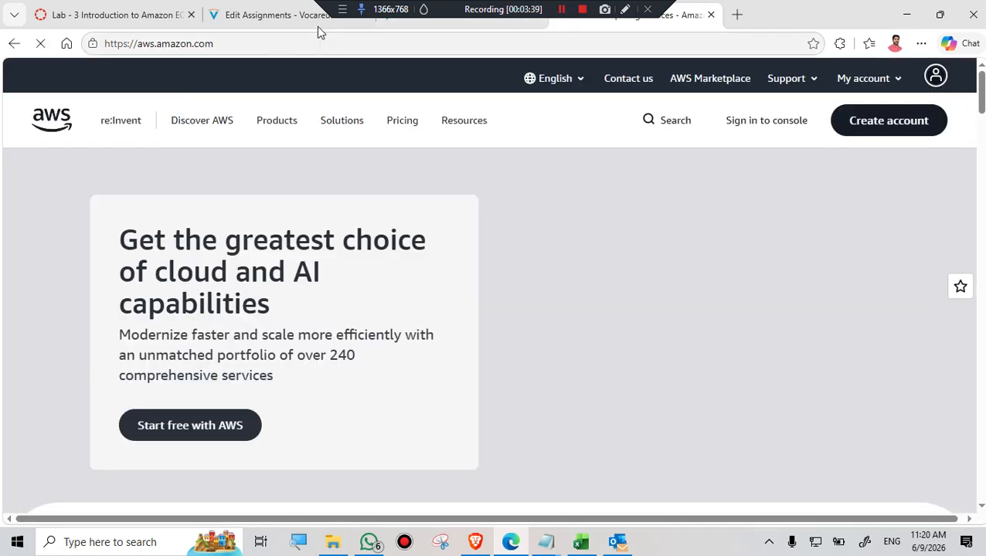
click(297, 19)
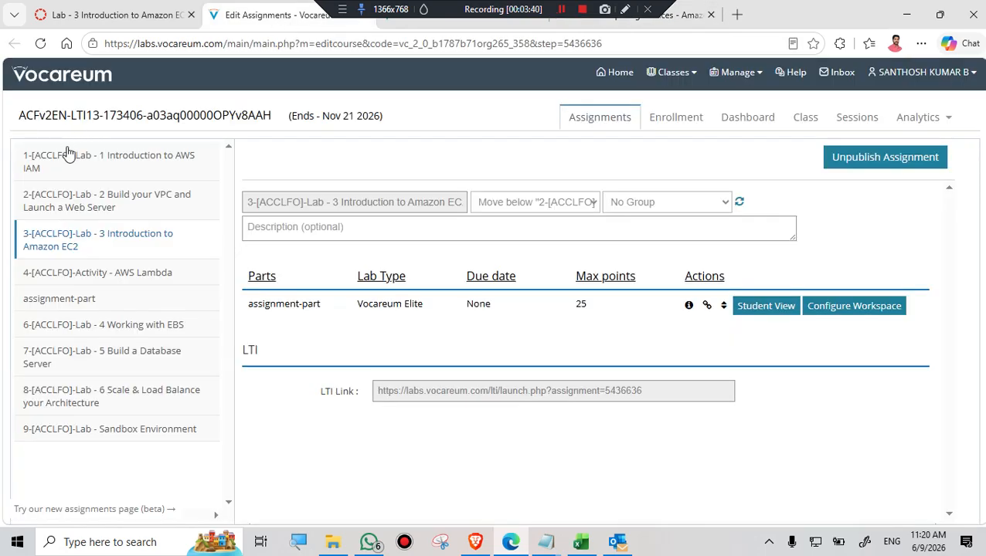
click(456, 27)
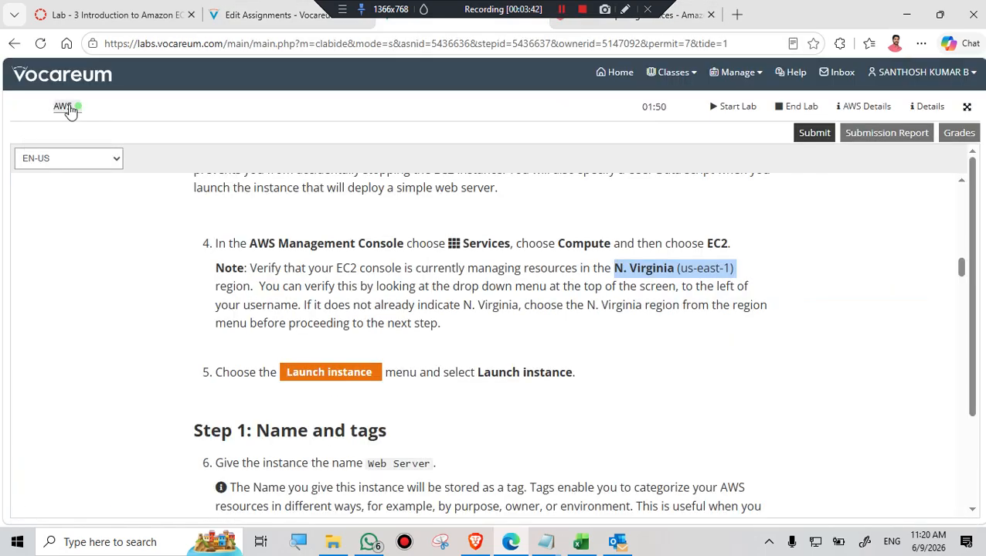
click(64, 109)
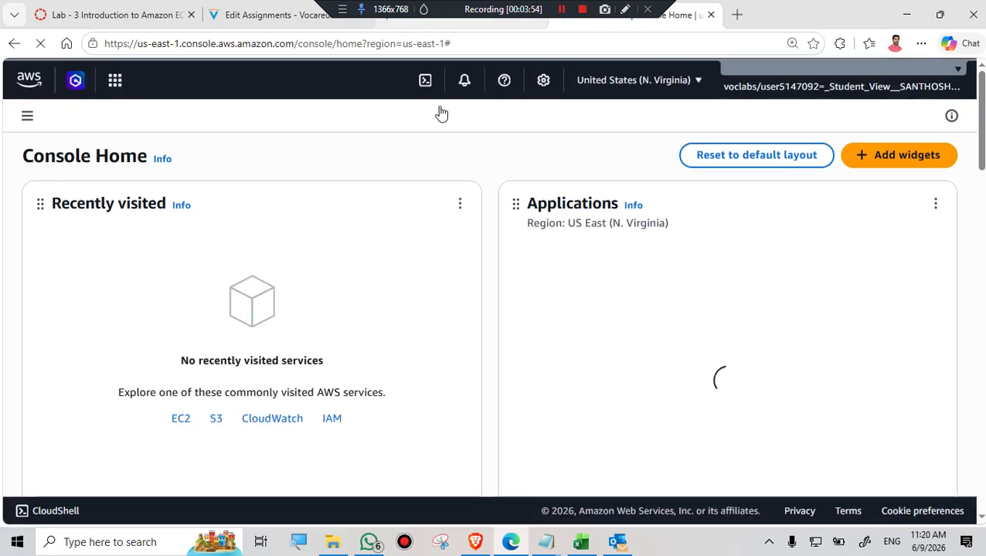
Check the launch instructions in the lab guide and verify the console's region selection against N. Virginia (us-east-1)
click(456, 27)
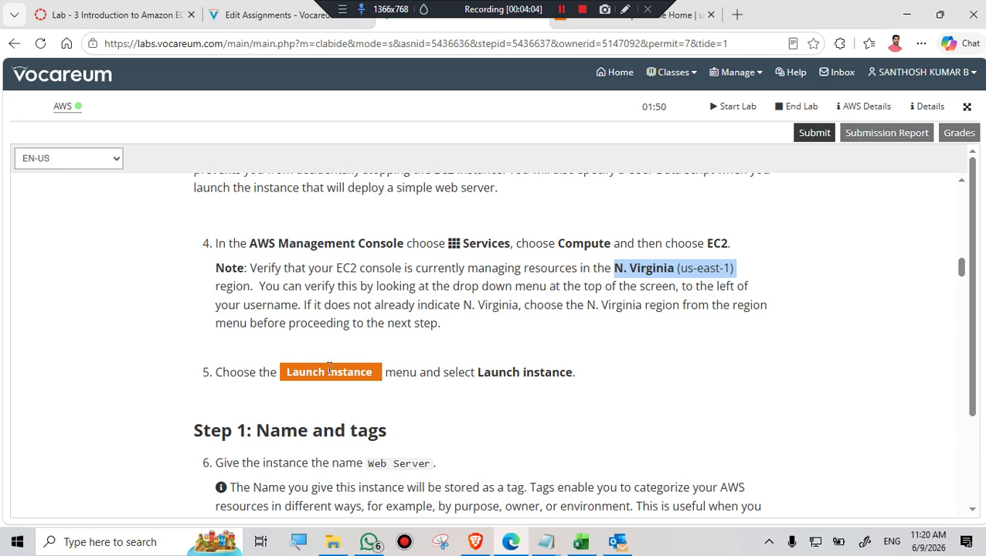
click(641, 29)
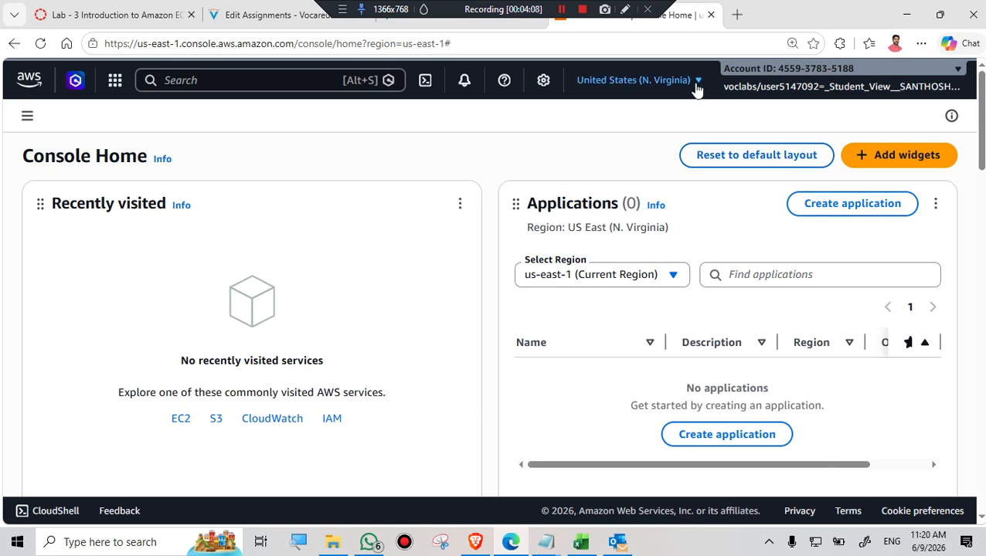
click(697, 82)
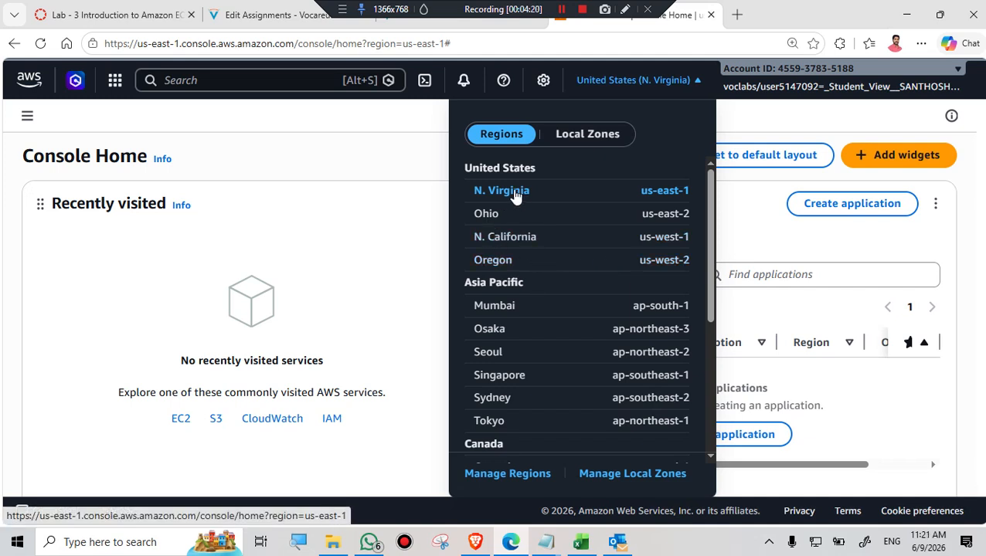
click(392, 154)
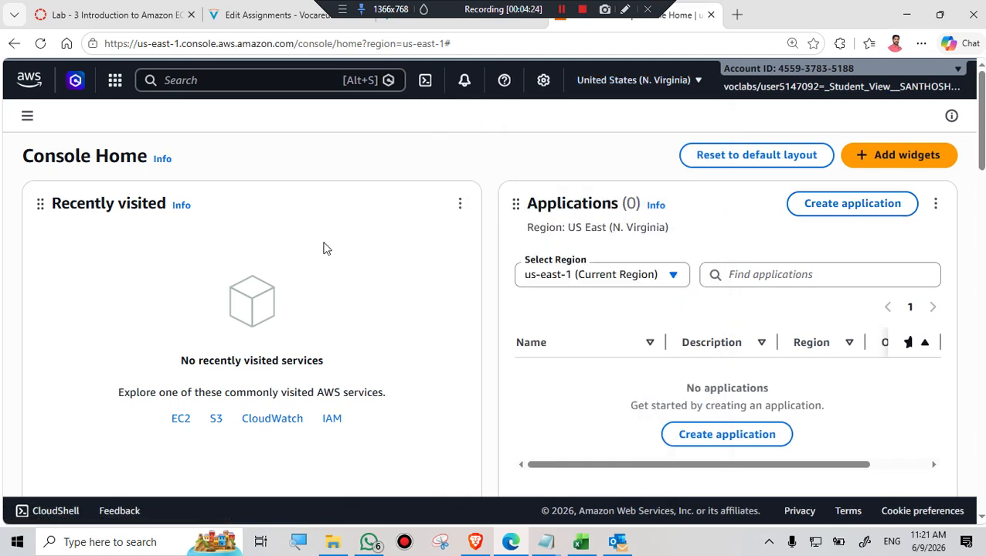
scroll(347, 247, down, 7)
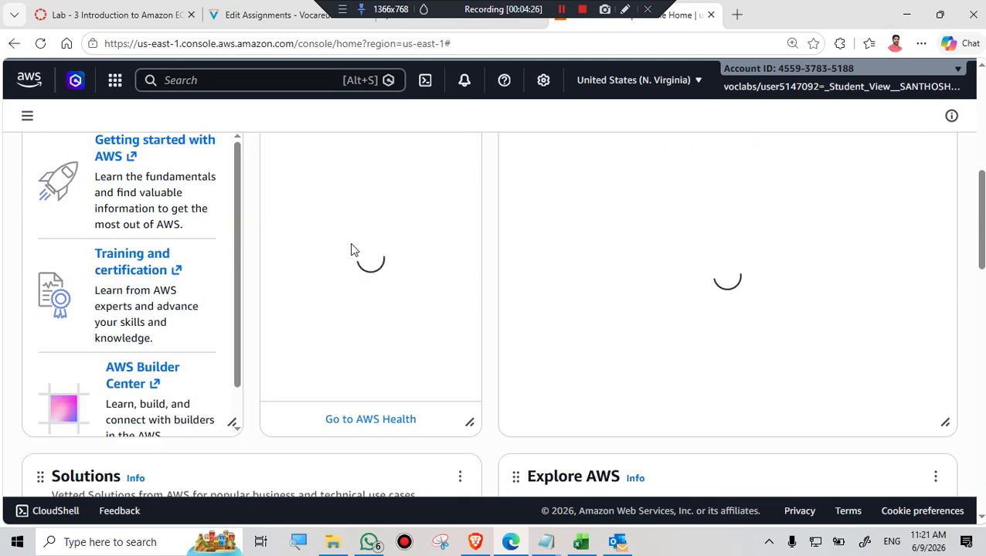
scroll(352, 244, up, 7)
click(27, 118)
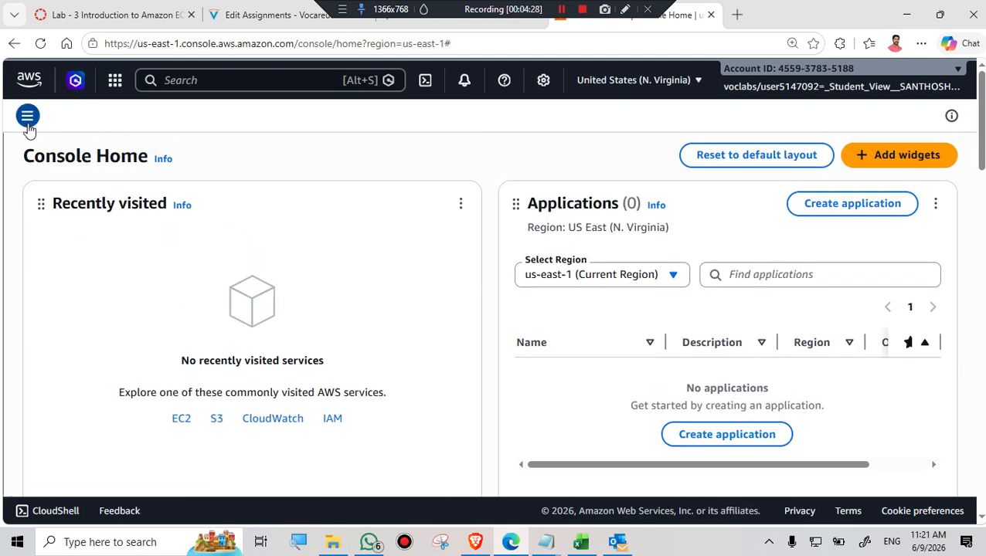
click(25, 121)
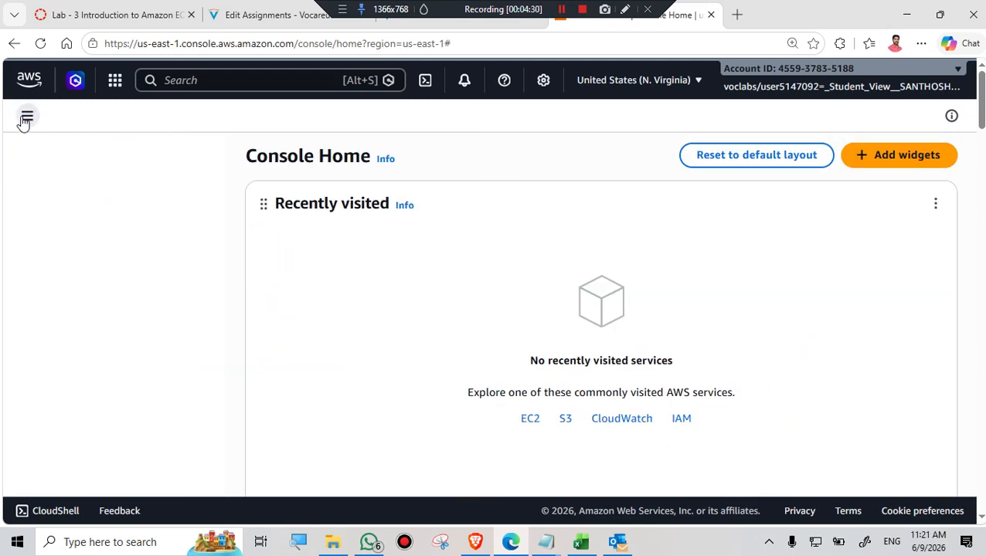
click(26, 117)
Search the console for EC2, open the EC2 service and start launching a new instance
click(209, 83)
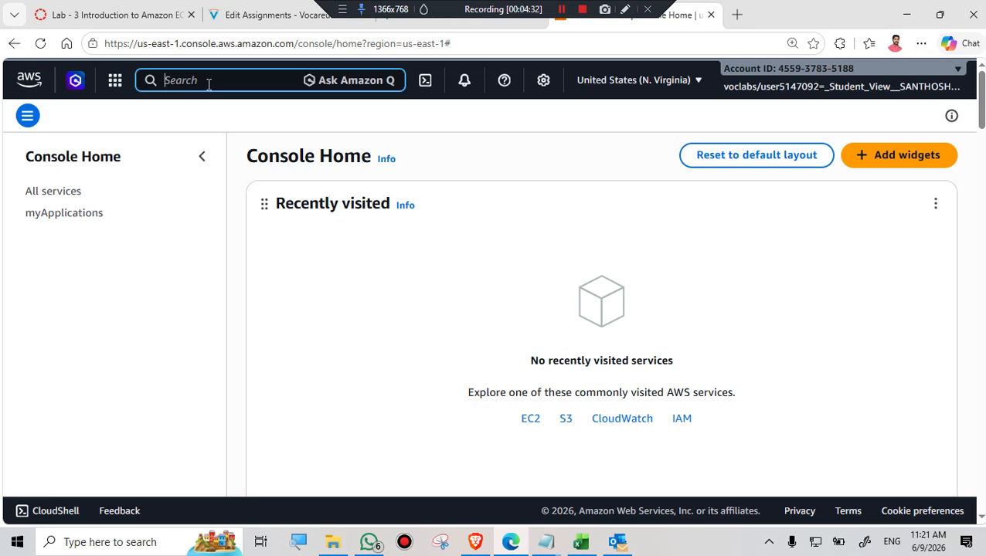
text(ECR)
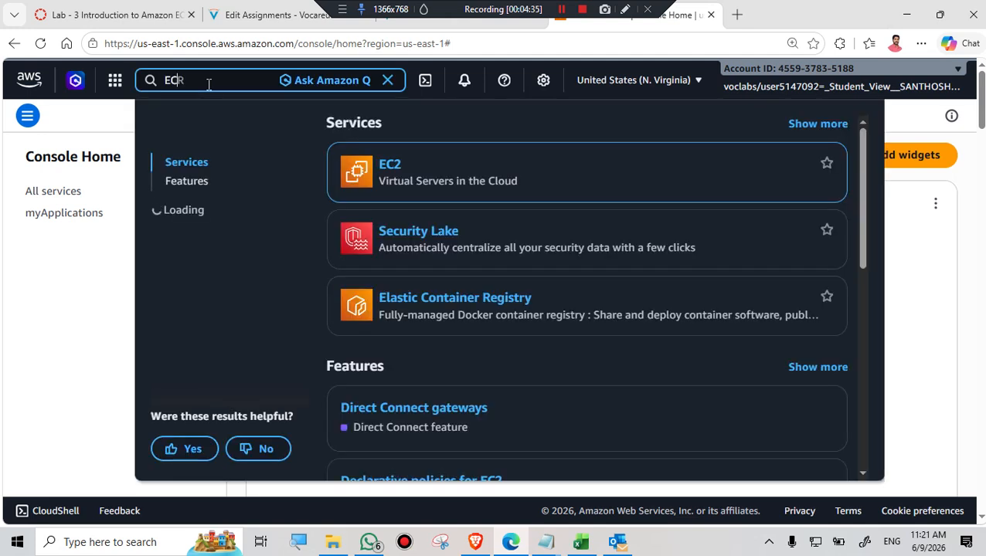
key(BackSpace)
text(2)
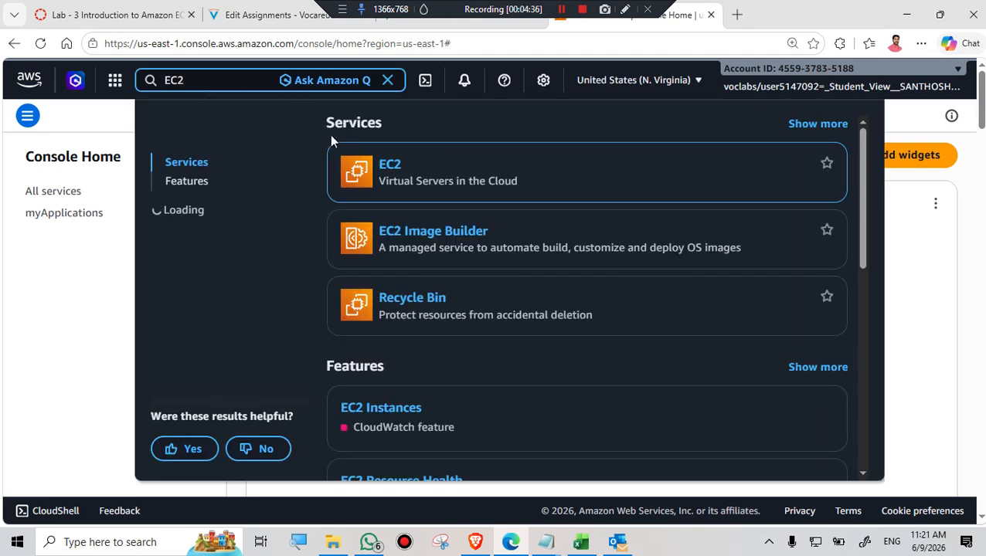
click(392, 167)
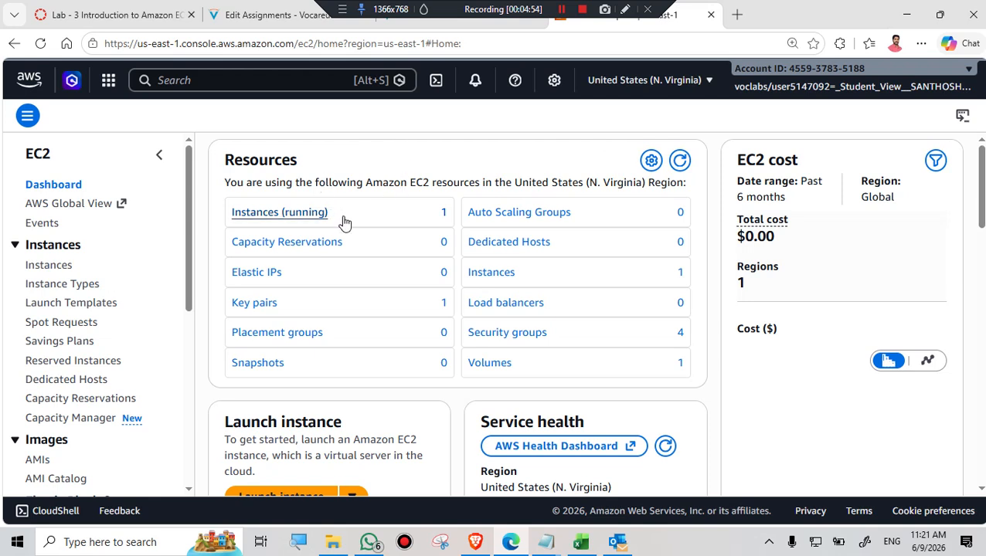
scroll(340, 220, down, 2)
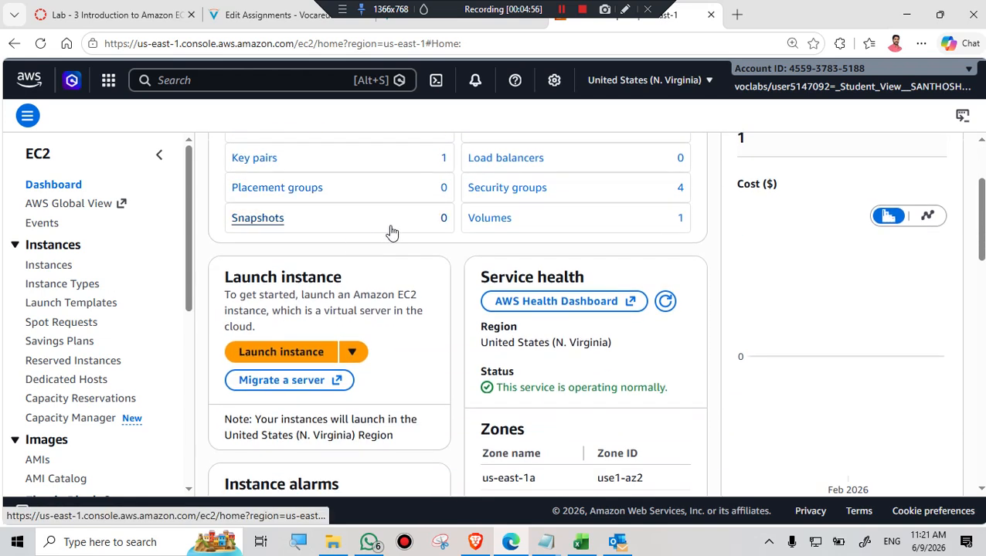
click(289, 354)
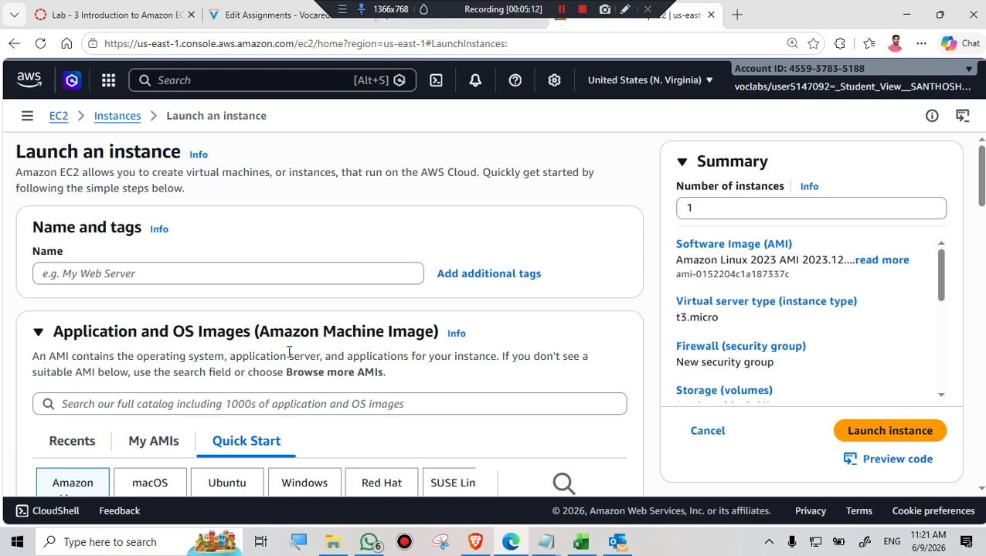
Copy the instance name Web Server from Step 1 of the lab guide and paste it as the new instance's name
click(453, 27)
scroll(417, 285, down, 3)
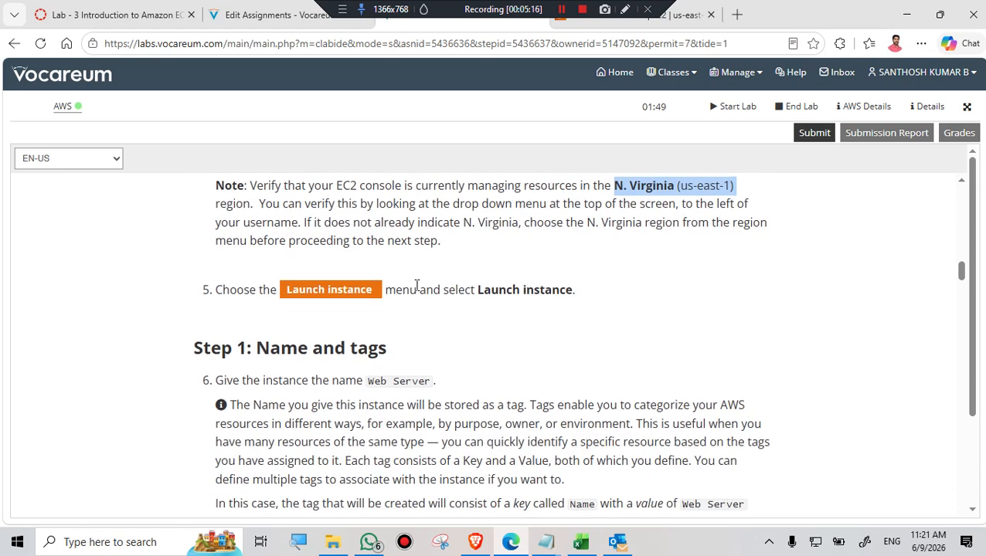
scroll(417, 286, up, 1)
scroll(416, 285, up, 2)
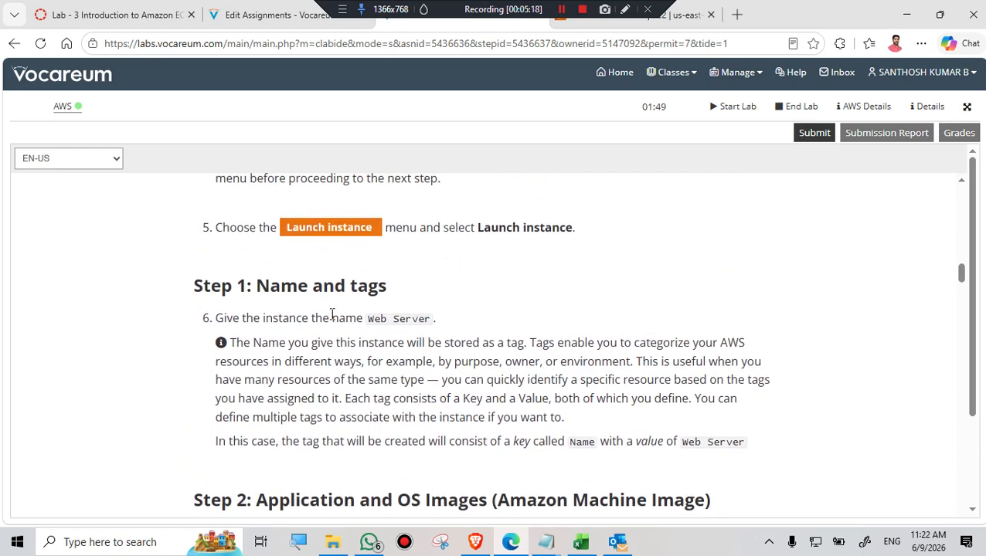
double_click(393, 321)
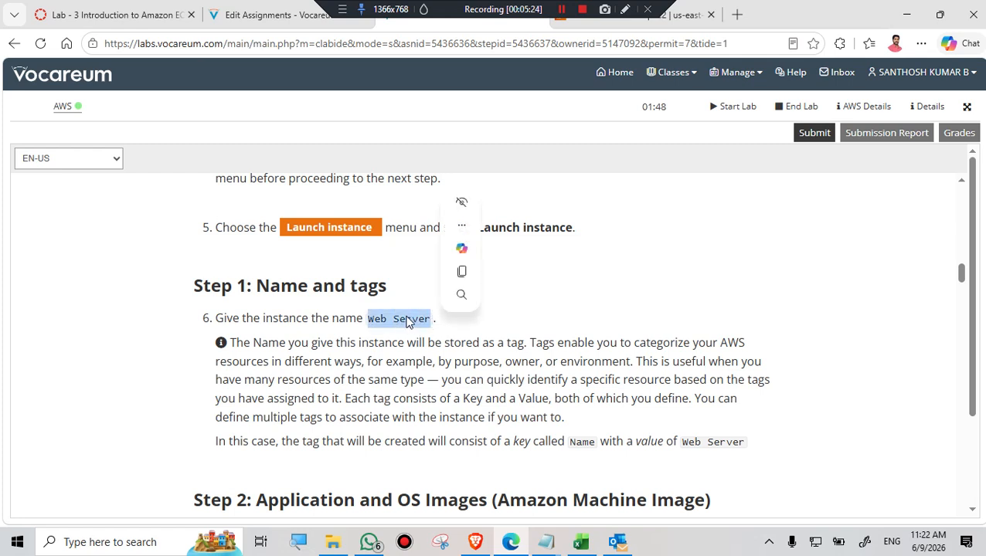
right_click(401, 322)
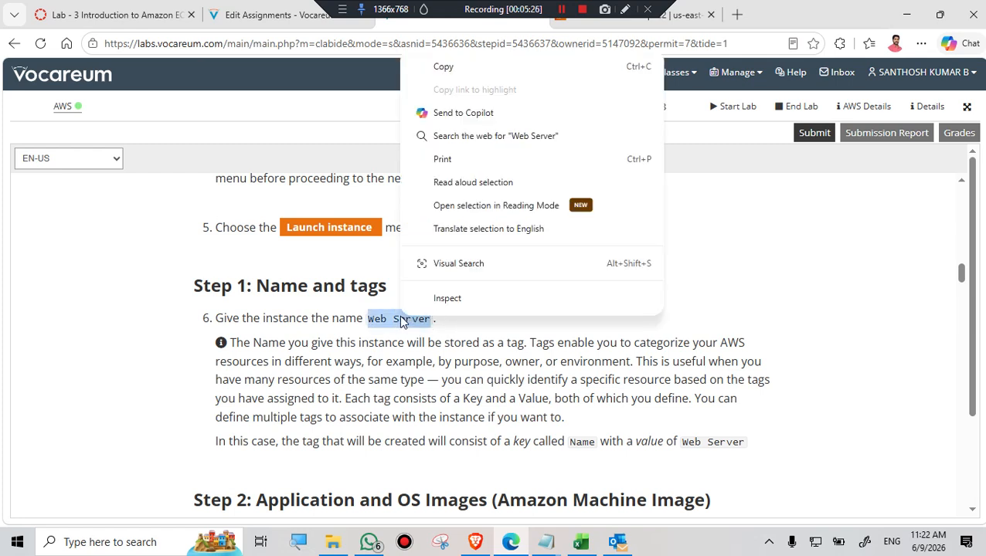
click(473, 66)
click(571, 26)
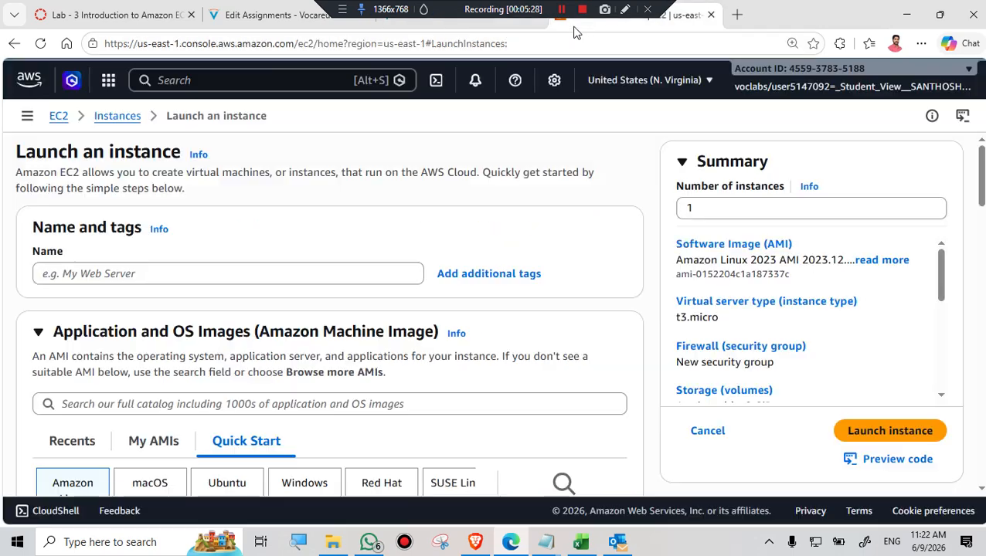
right_click(95, 274)
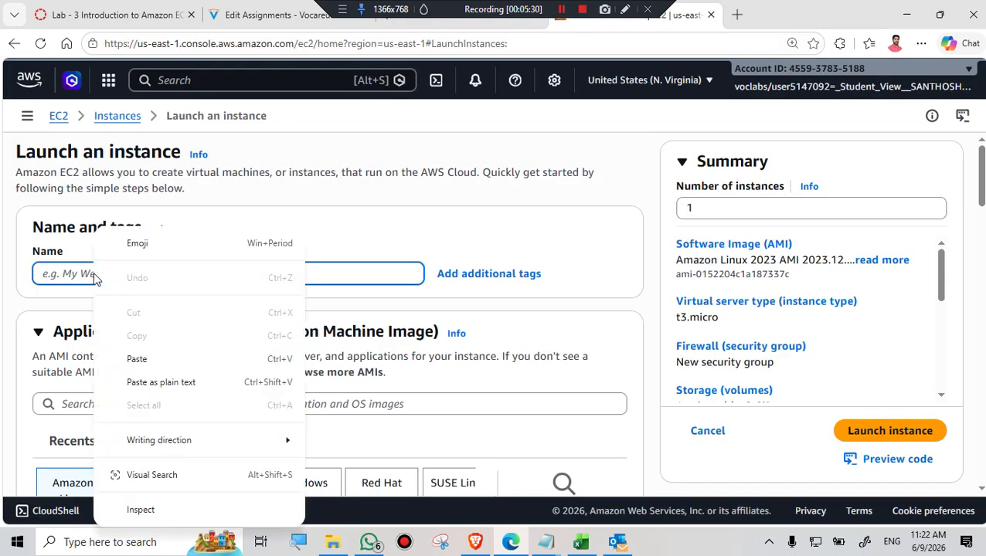
click(133, 360)
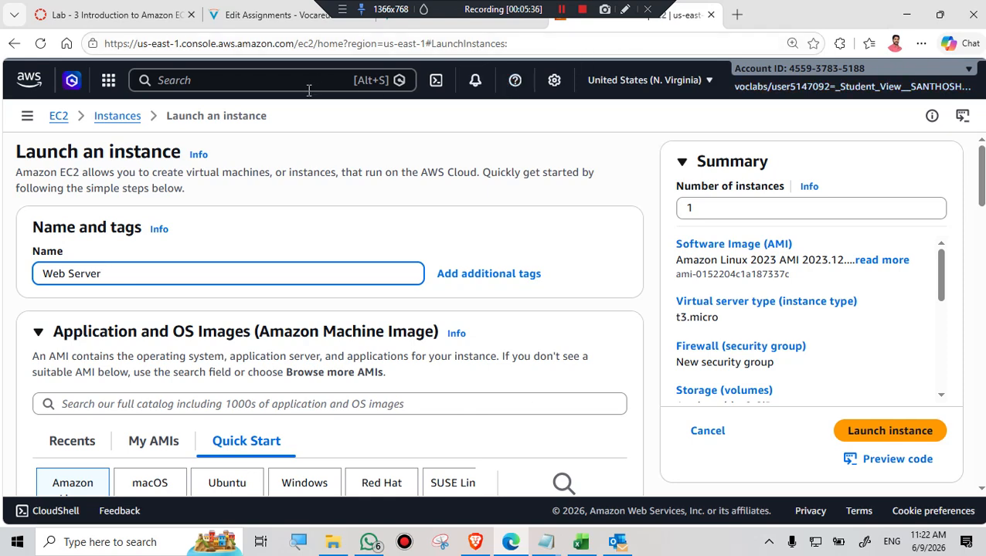
Read Step 2 of the lab guide and check the launch form's image selection against Amazon Linux and the Amazon Linux 2023 AMI
scroll(255, 259, down, 1)
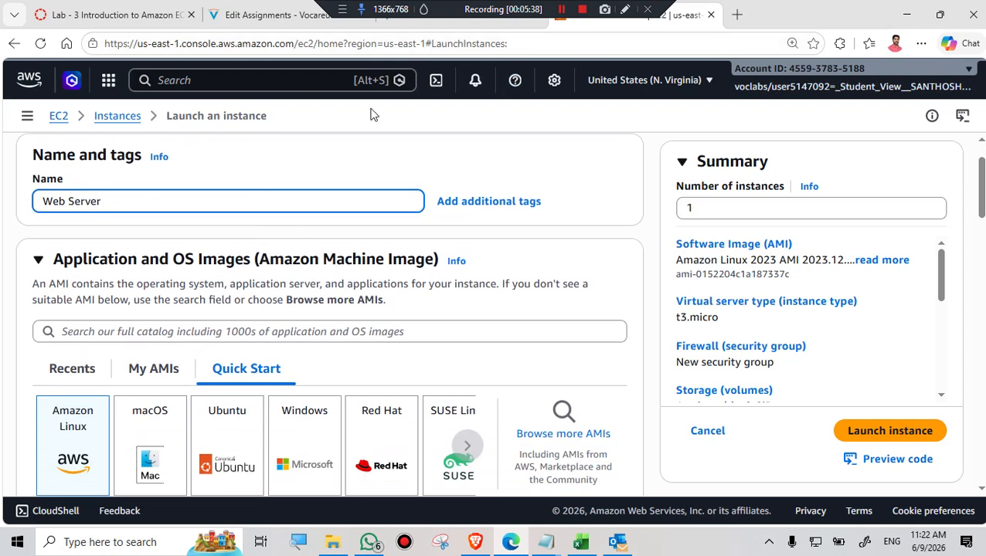
click(438, 26)
scroll(379, 263, down, 4)
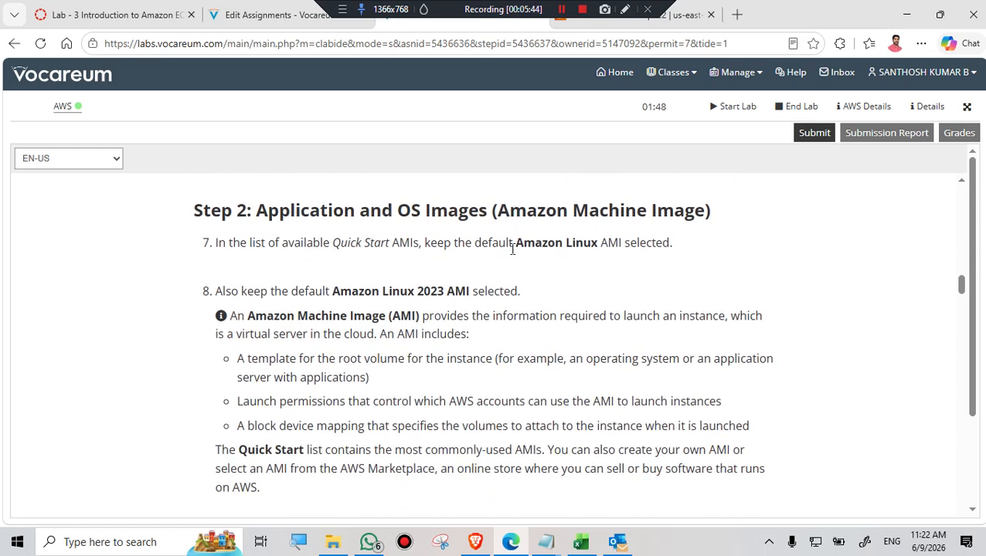
drag(513, 243, 598, 246)
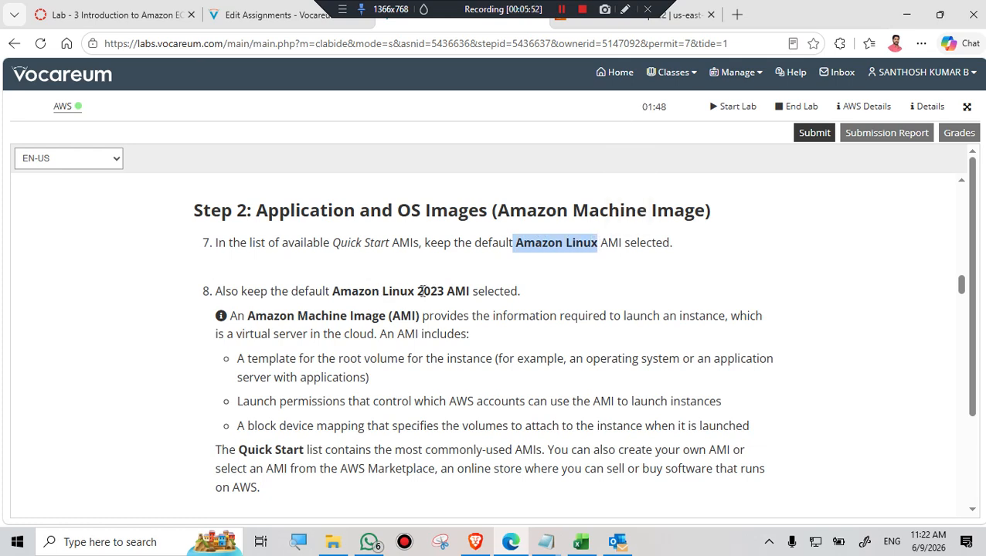
click(623, 26)
scroll(277, 325, down, 2)
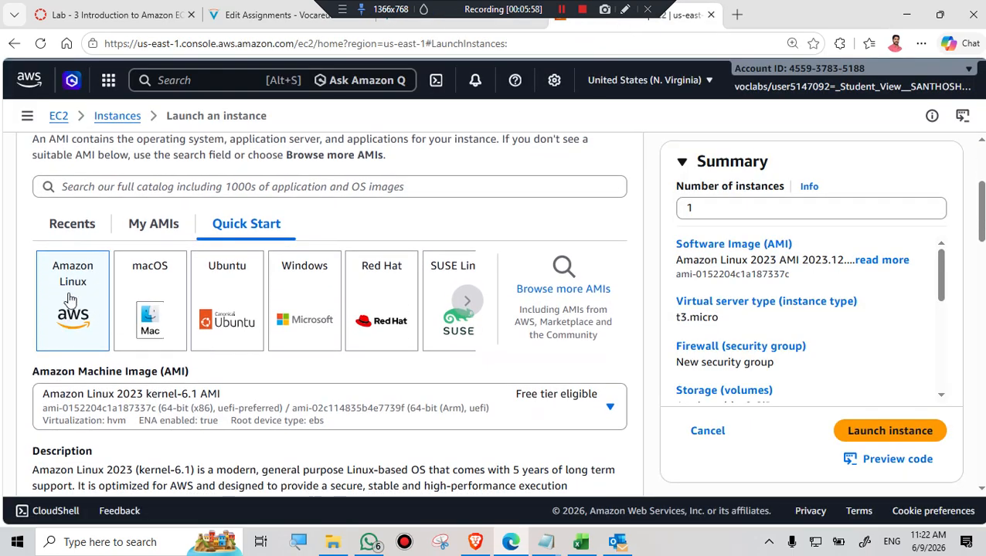
scroll(65, 325, down, 1)
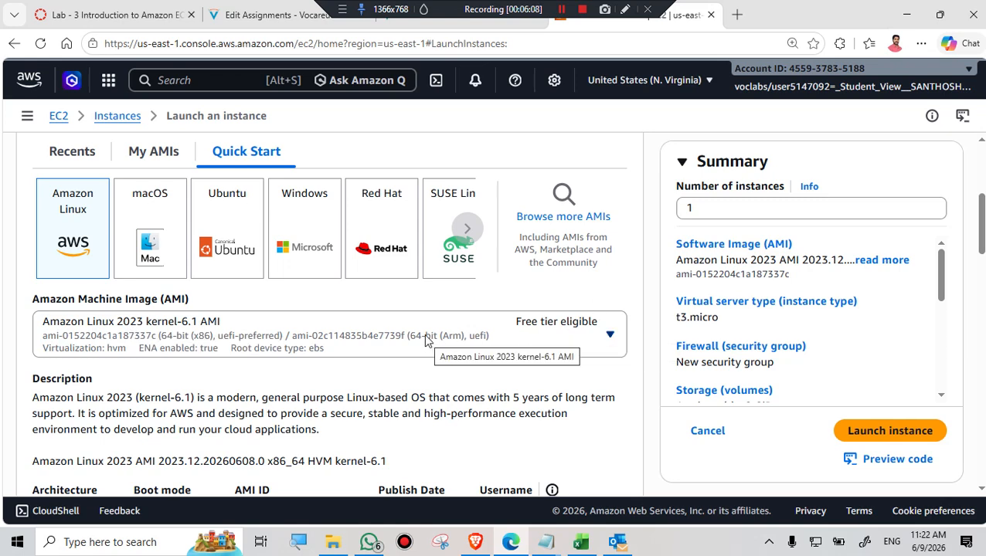
scroll(434, 339, down, 3)
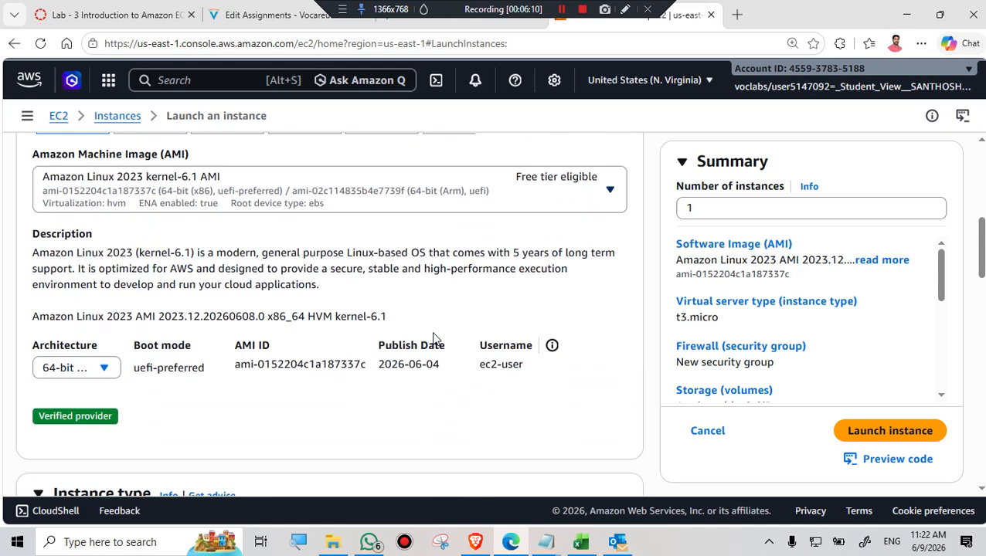
scroll(325, 409, up, 1)
scroll(201, 370, up, 1)
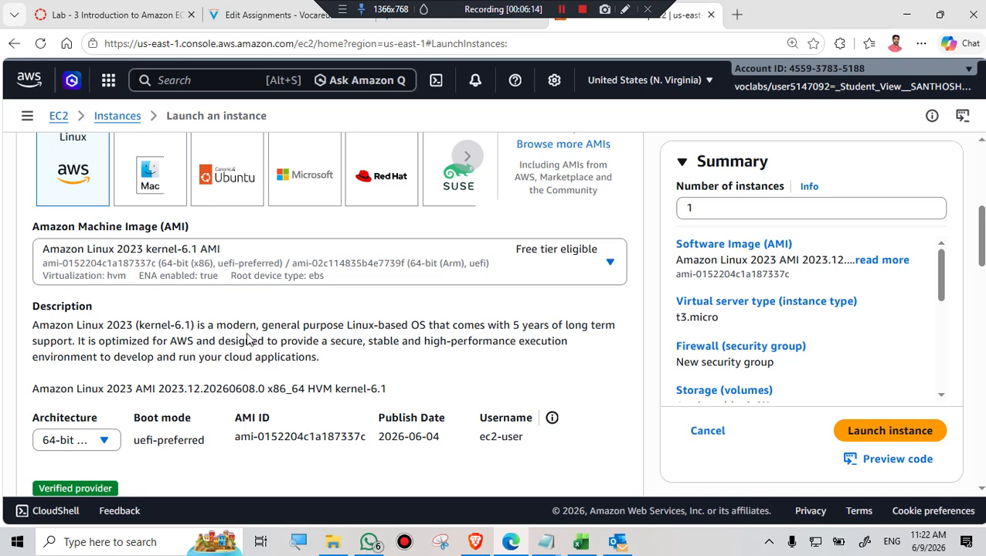
scroll(249, 340, up, 1)
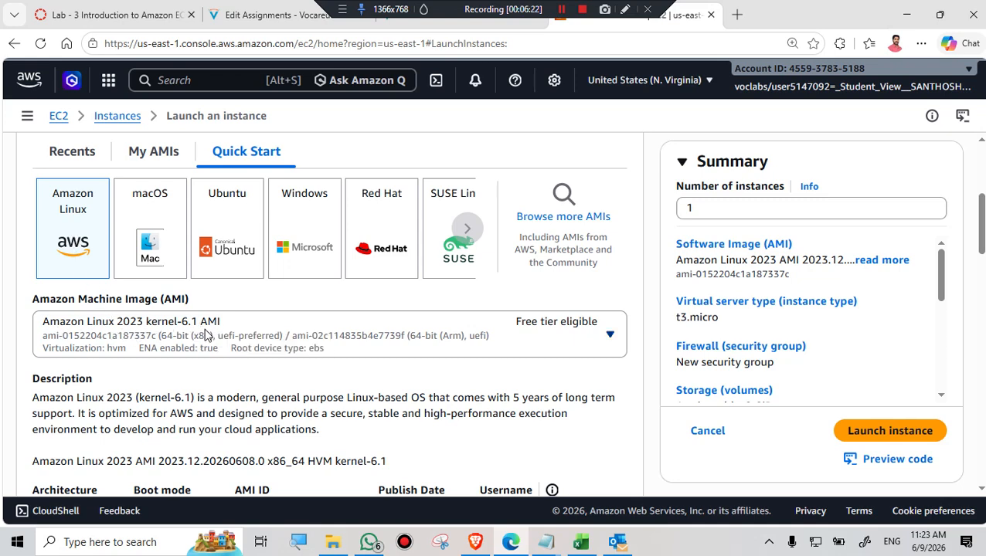
Look up the required instance type in Step 3 of the lab guide and set the instance type to t2.micro
scroll(248, 337, down, 5)
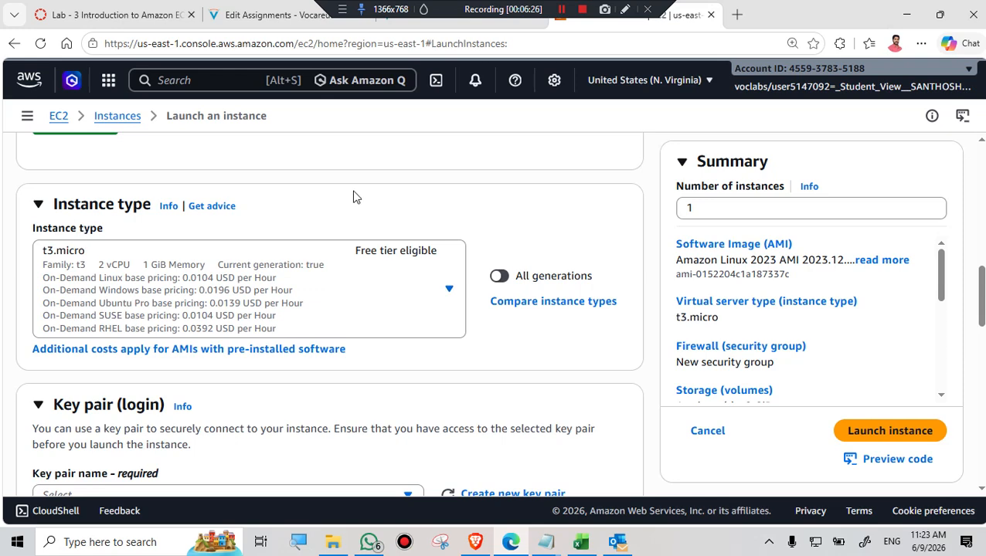
click(455, 26)
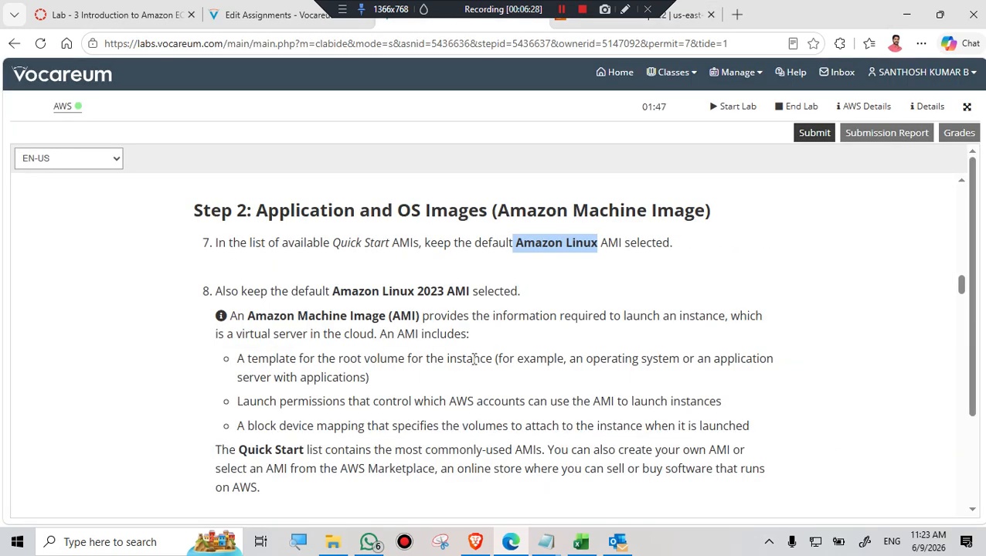
scroll(446, 373, down, 3)
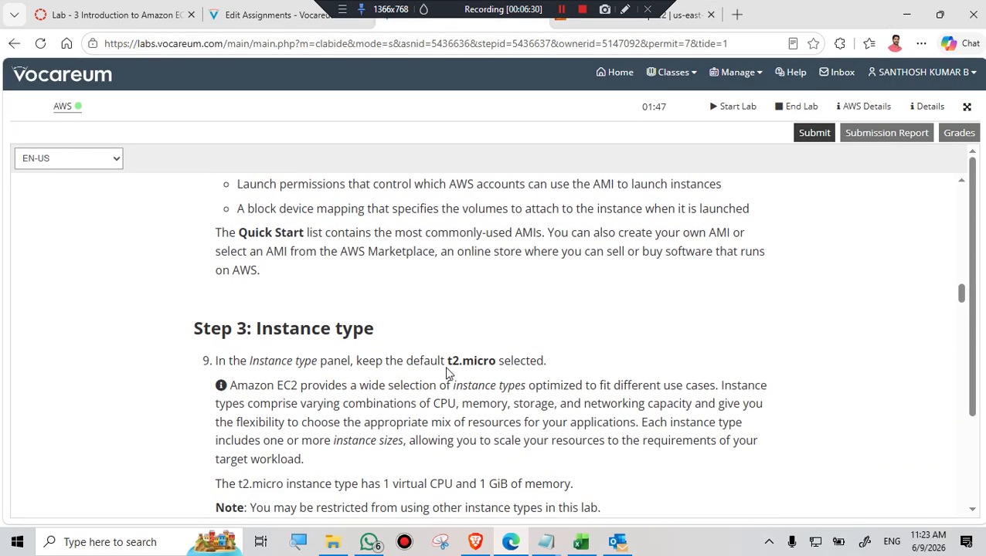
drag(449, 361, 500, 363)
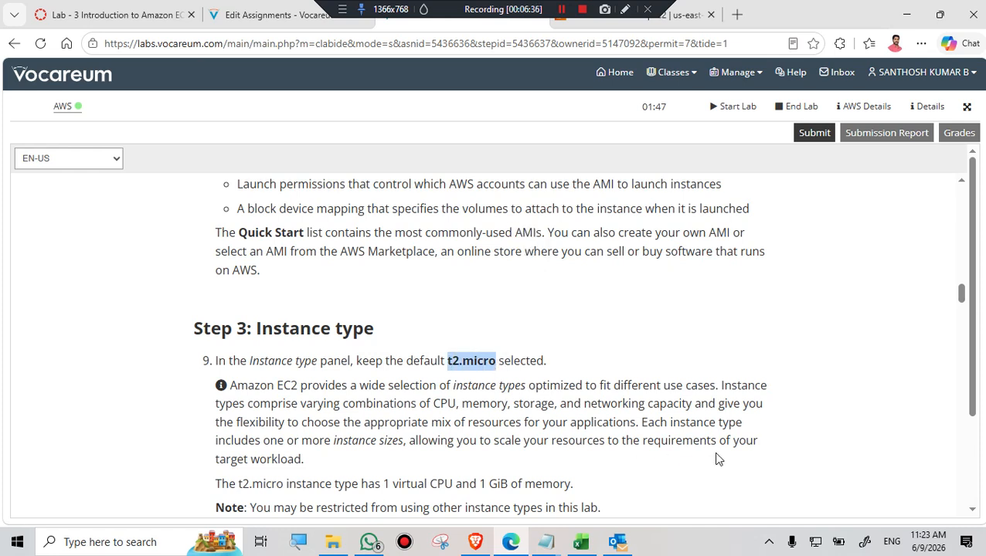
click(618, 19)
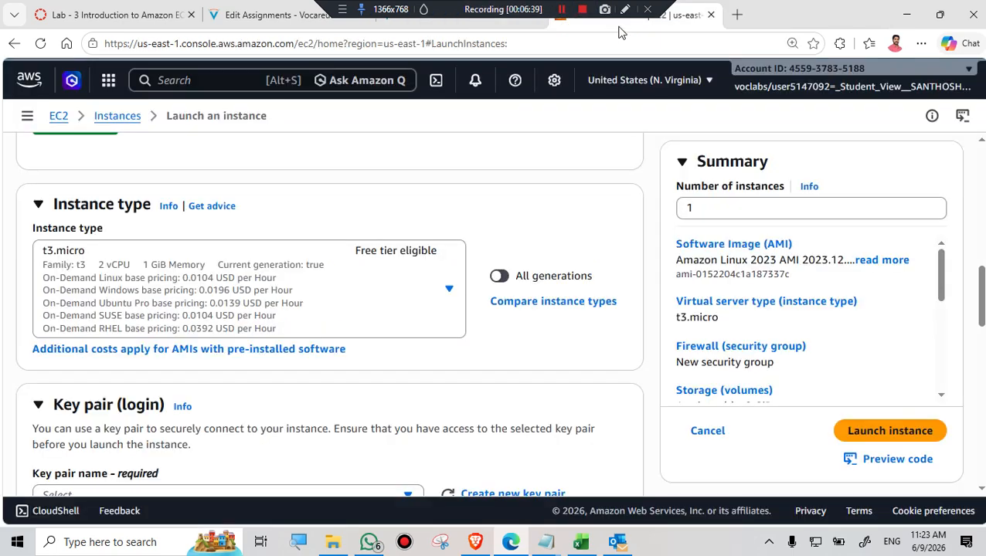
click(448, 290)
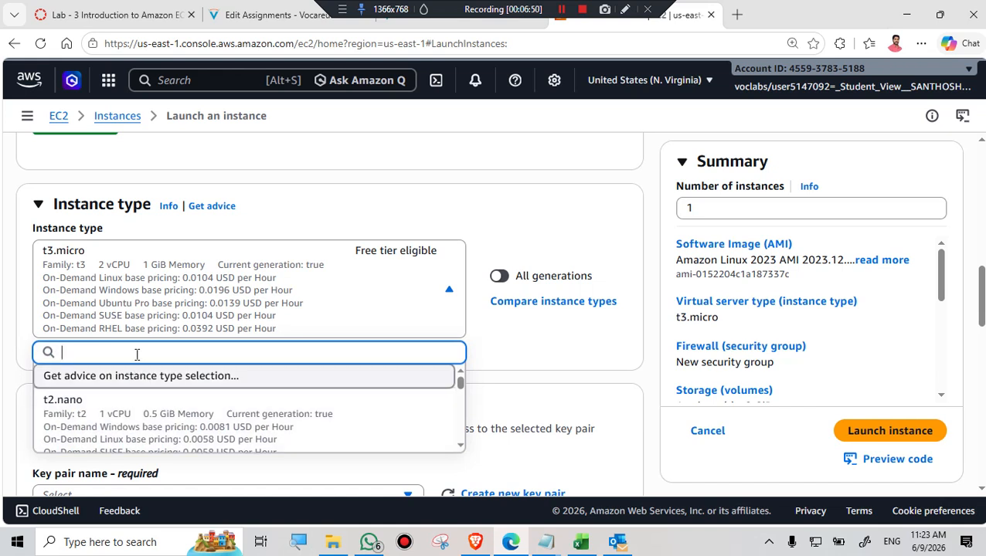
text(T2)
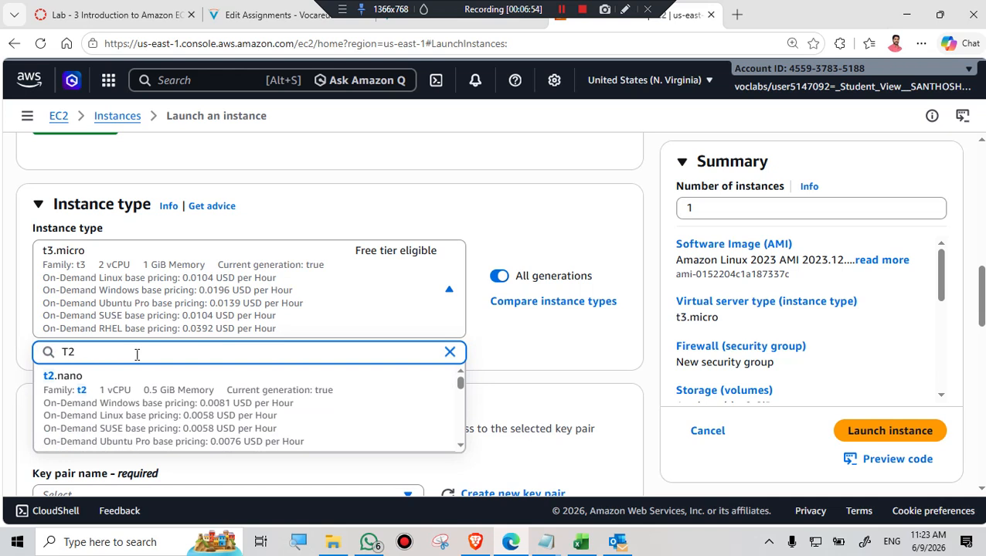
text(.MICRO)
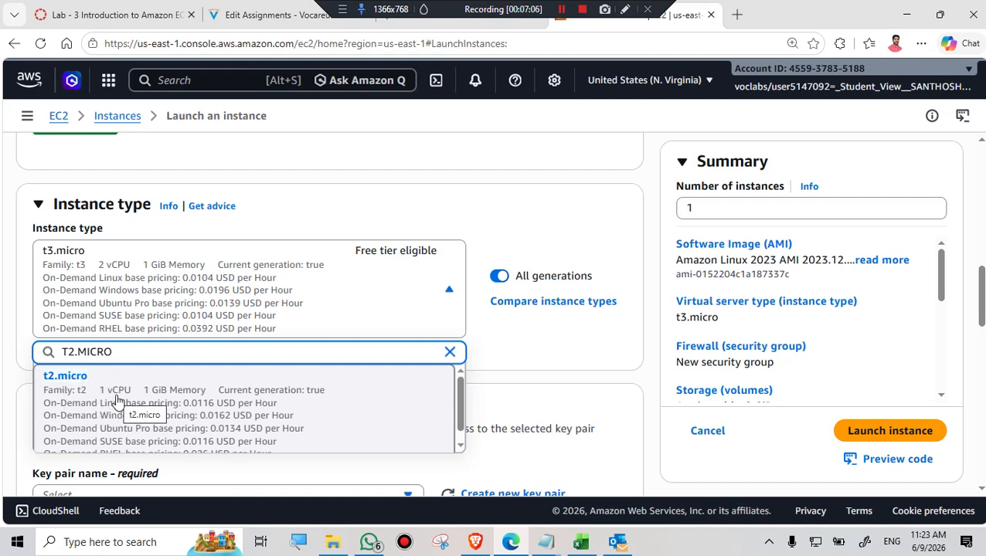
click(173, 405)
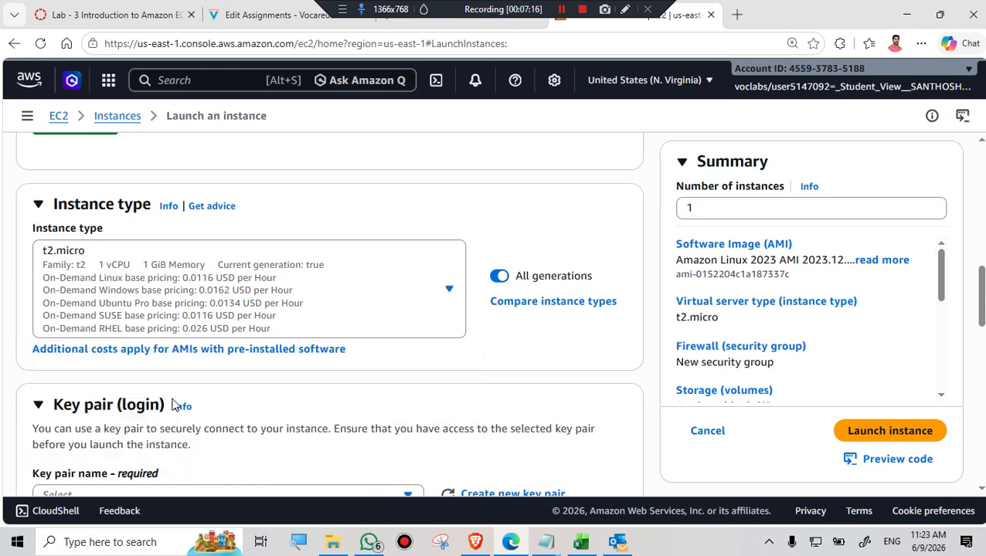
Return to the lab guide and read the Step 3 notes on the t2.micro instance type's CPU and memory
click(459, 23)
scroll(379, 306, down, 2)
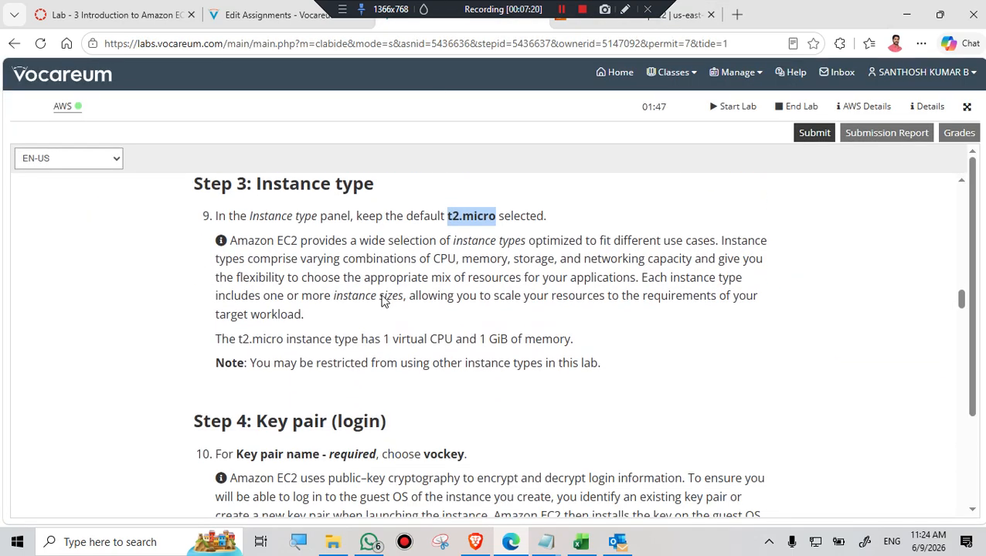
scroll(383, 301, down, 2)
scroll(381, 302, up, 1)
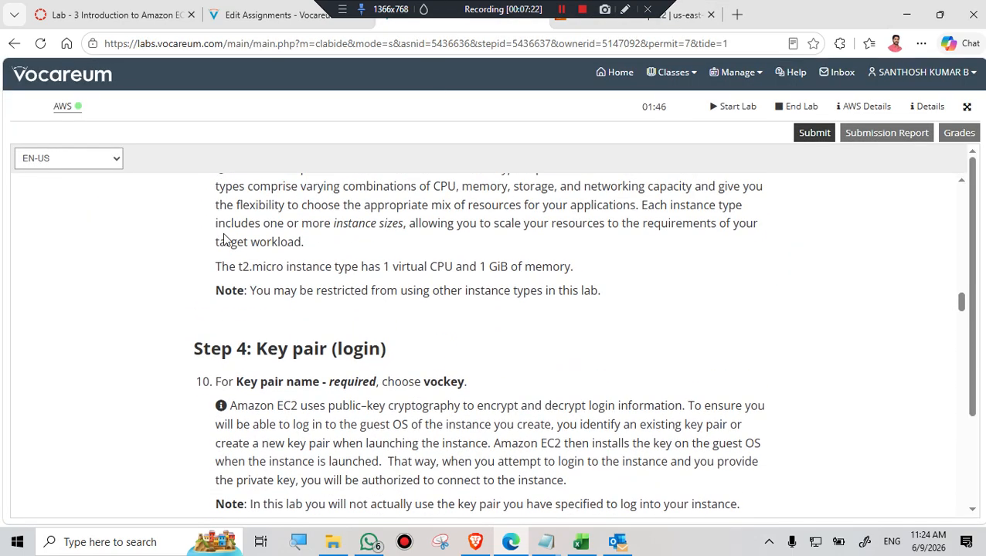
drag(216, 266, 574, 271)
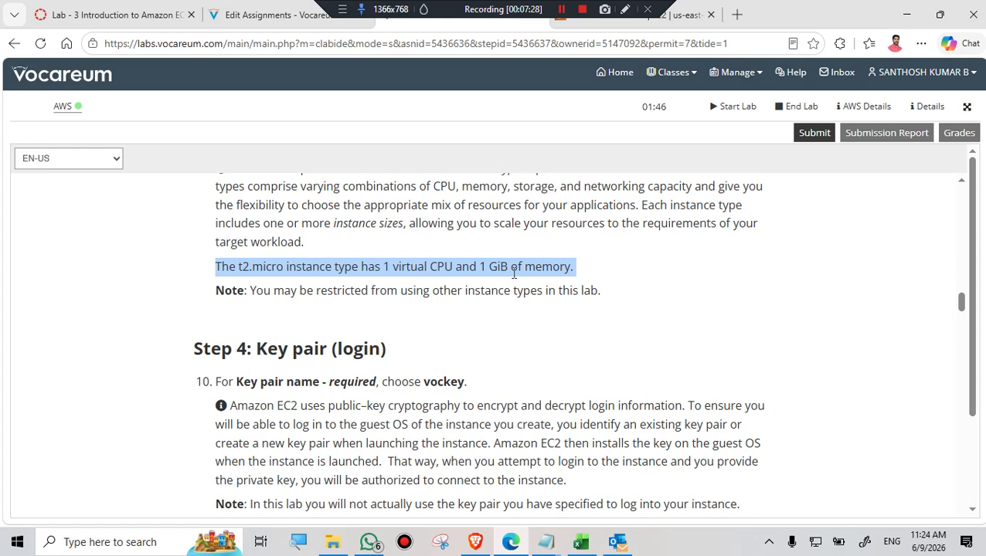
Look up the required key pair in Step 4 of the lab guide and select vockey as the instance's key pair
scroll(513, 273, down, 2)
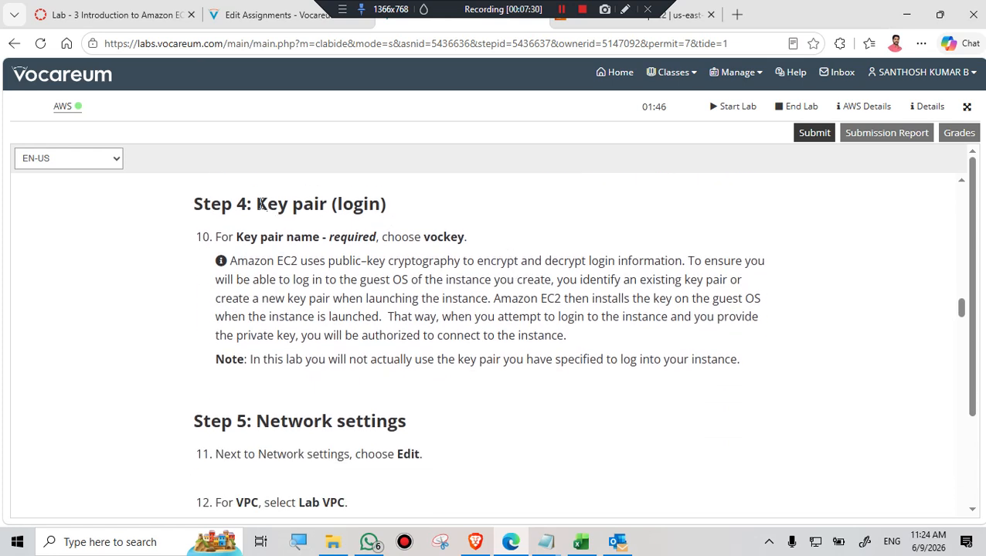
drag(261, 203, 442, 206)
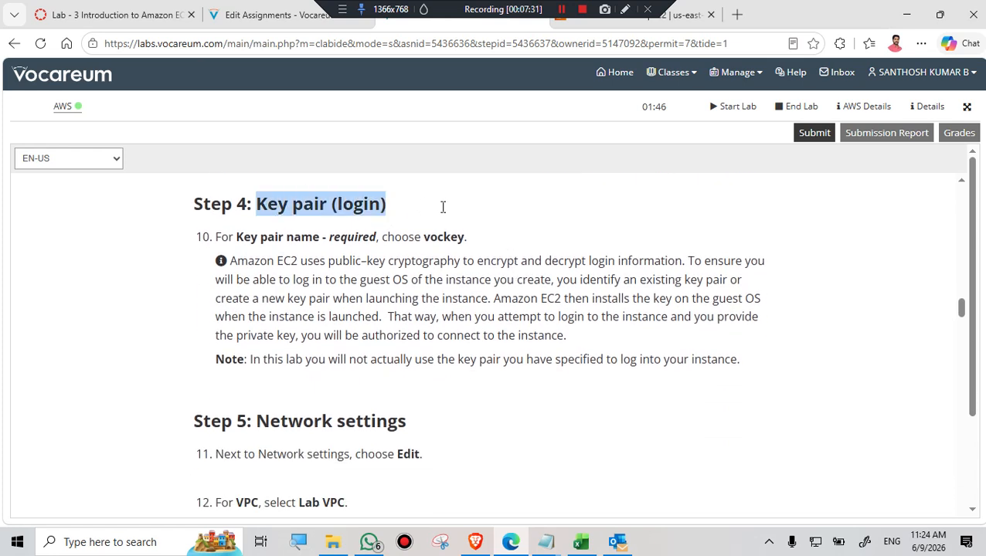
click(610, 228)
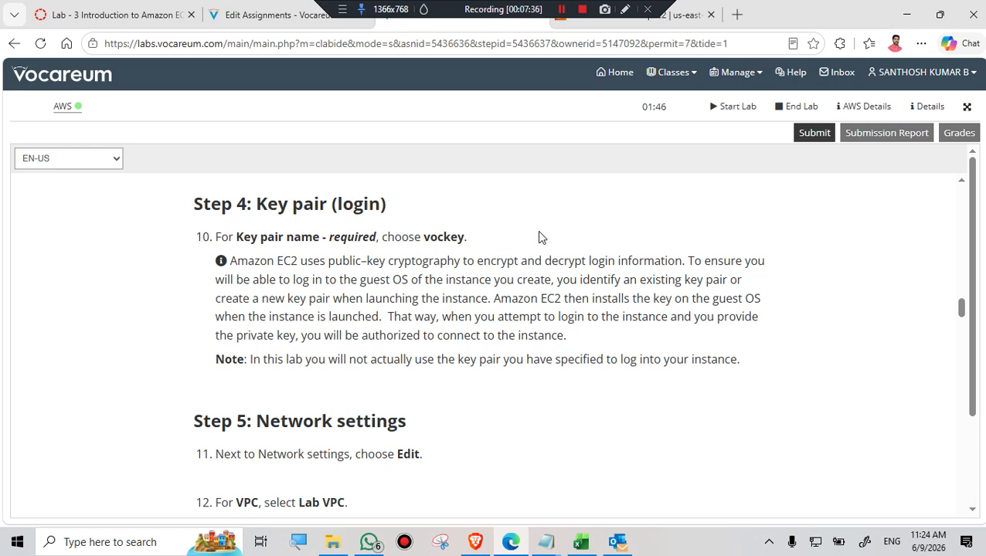
drag(495, 242, 329, 248)
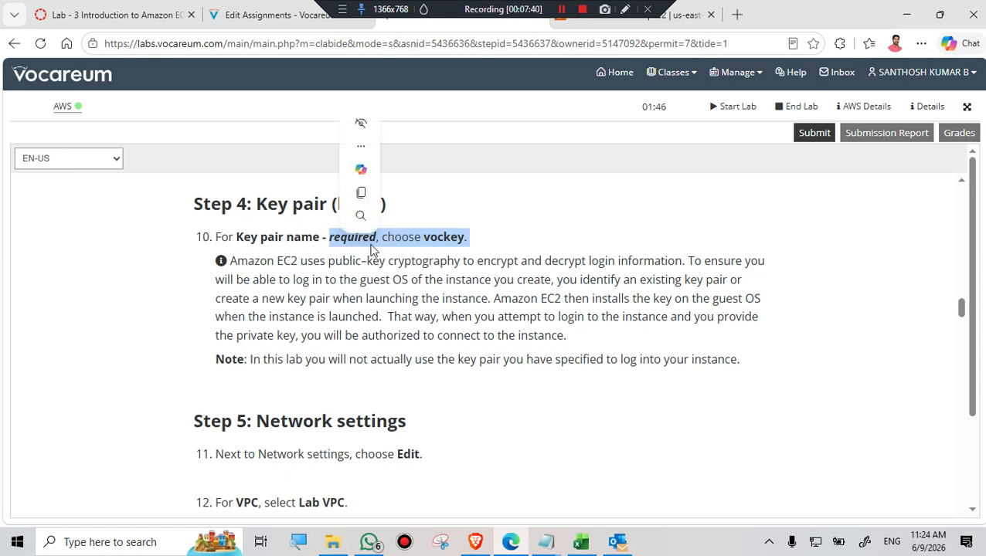
click(602, 25)
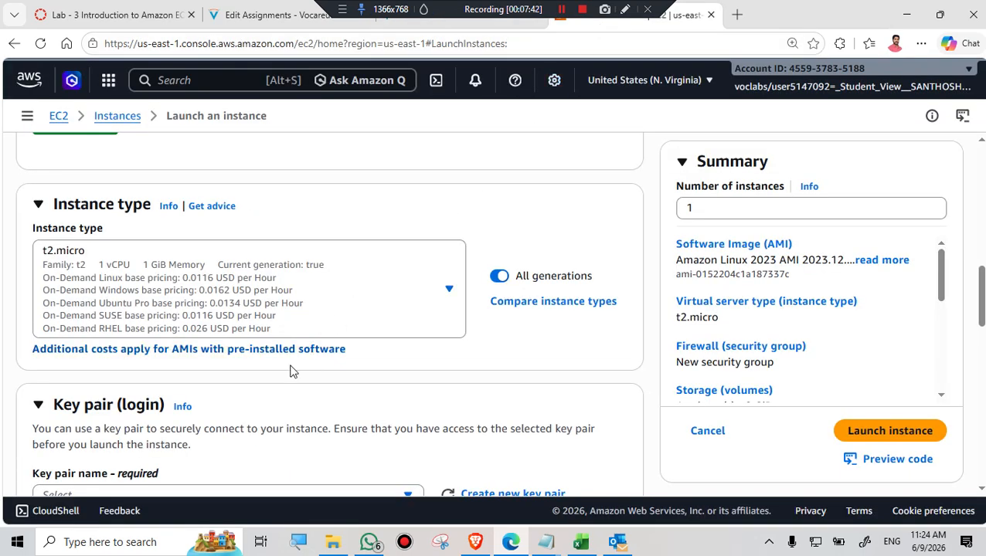
scroll(288, 369, down, 2)
click(400, 351)
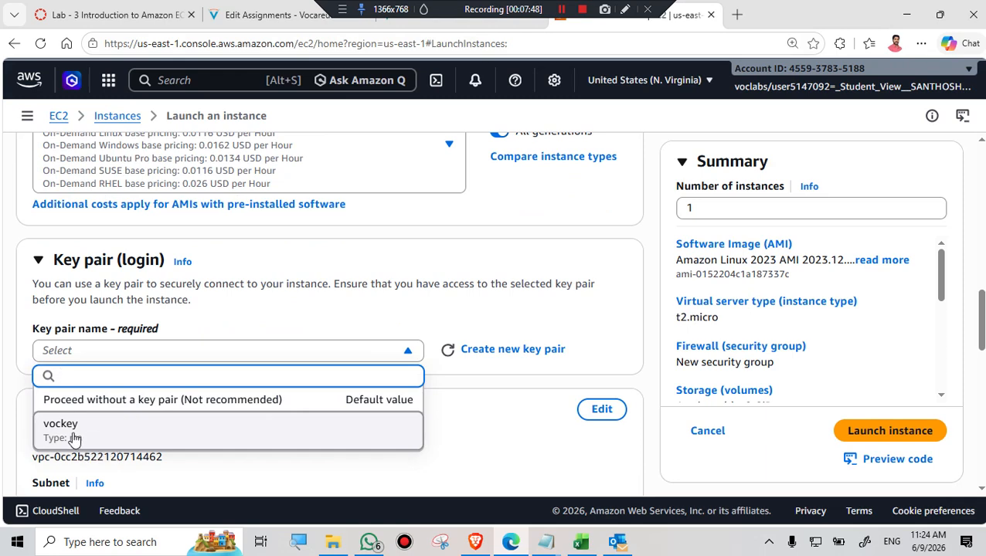
click(74, 437)
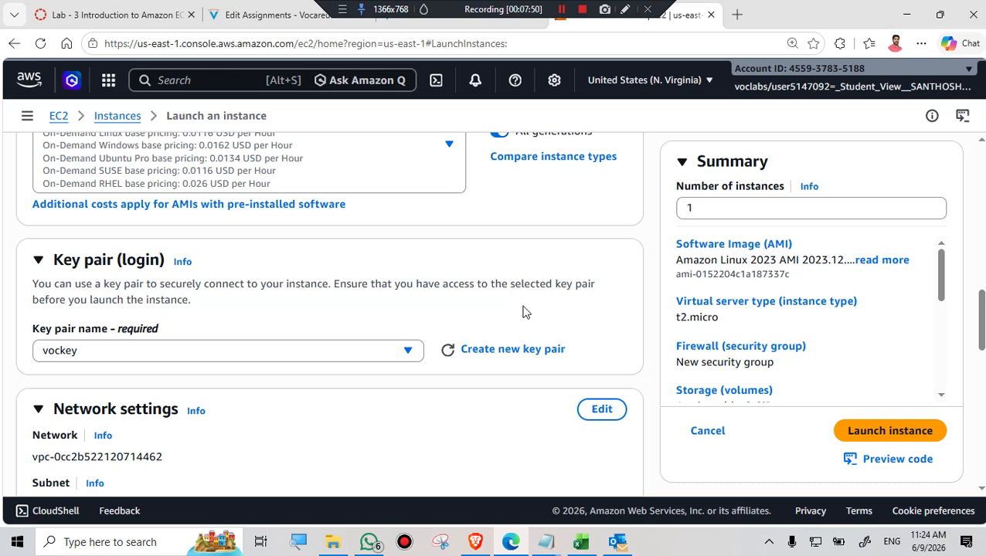
Look up the VPC in Step 5 of the lab guide, then edit the launch form's network settings to use Lab VPC
scroll(526, 309, down, 1)
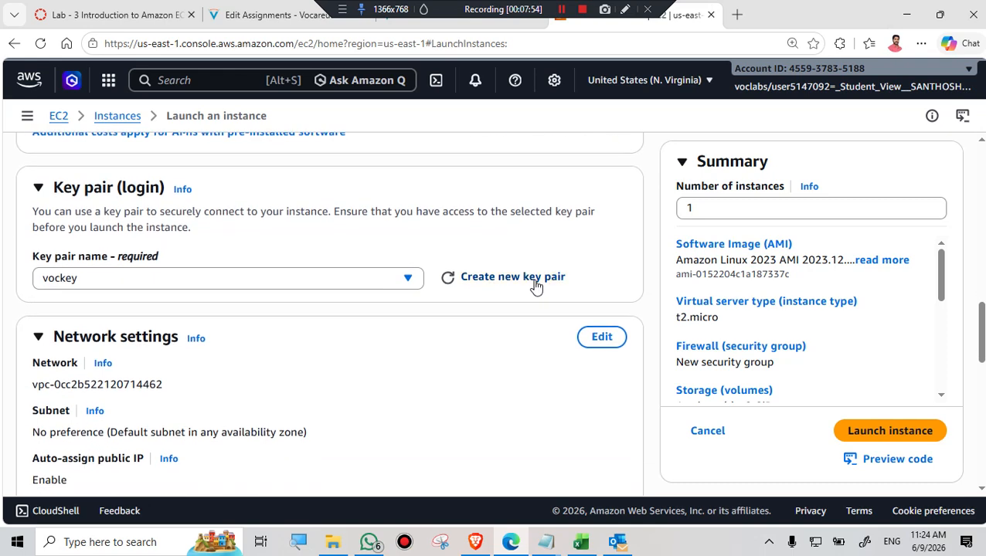
click(486, 27)
scroll(415, 309, down, 3)
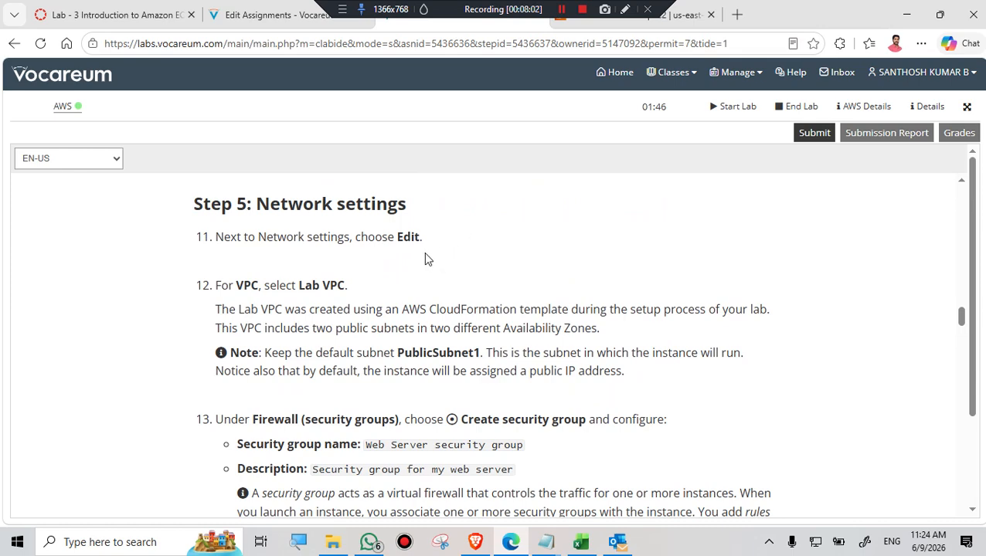
drag(300, 285, 345, 297)
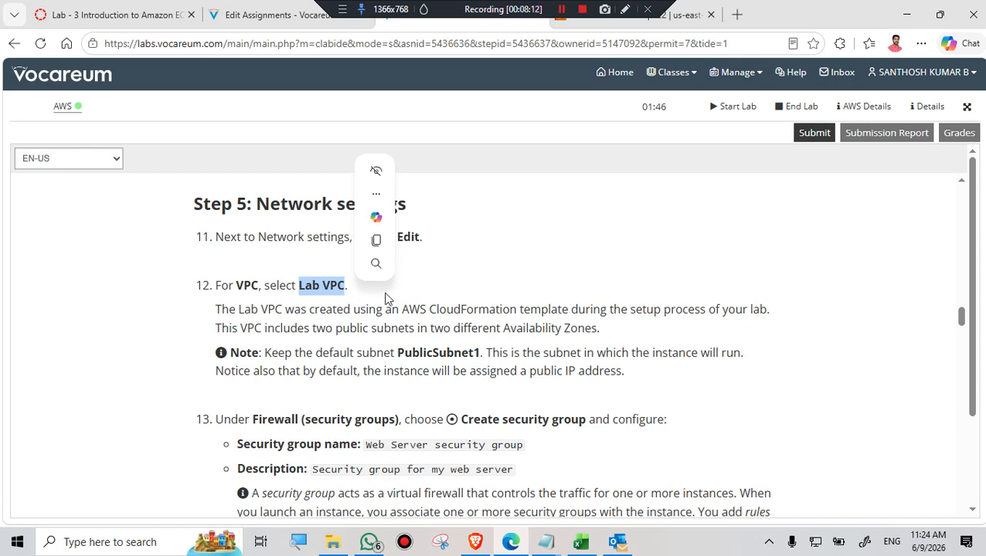
click(353, 300)
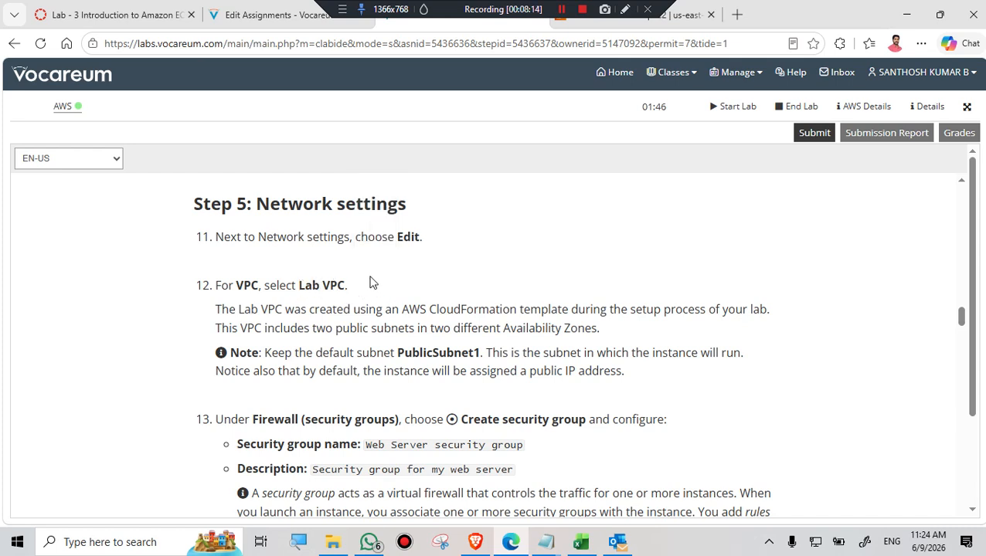
click(632, 30)
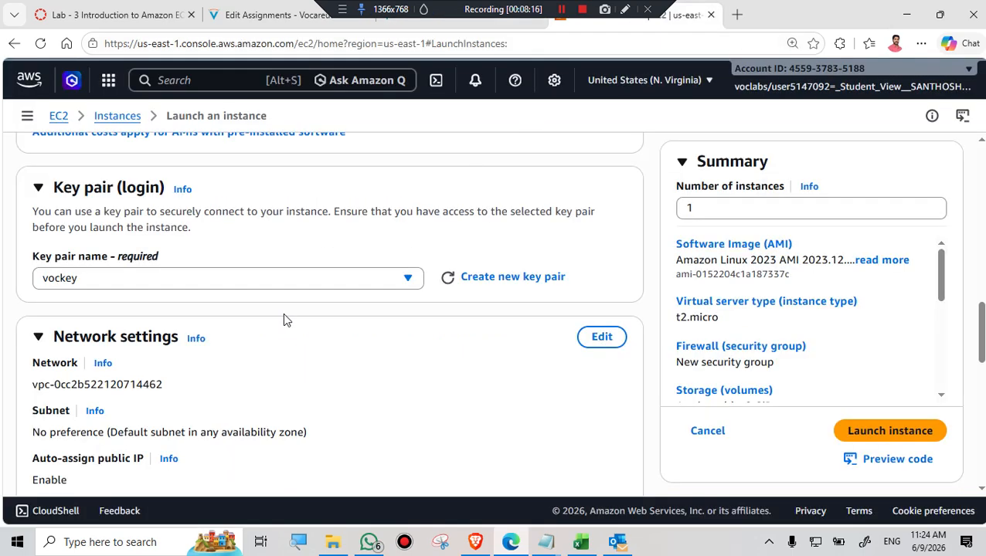
scroll(118, 355, down, 1)
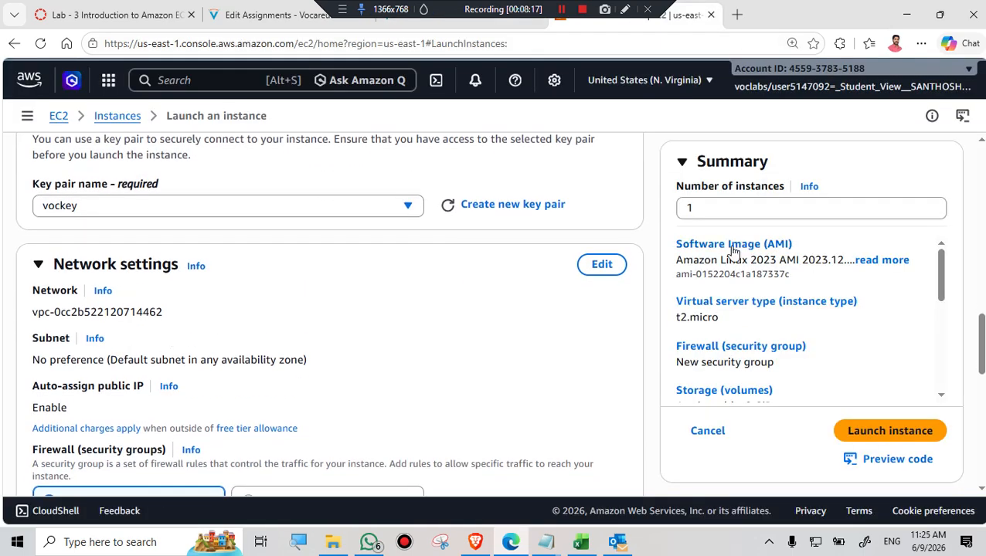
click(600, 271)
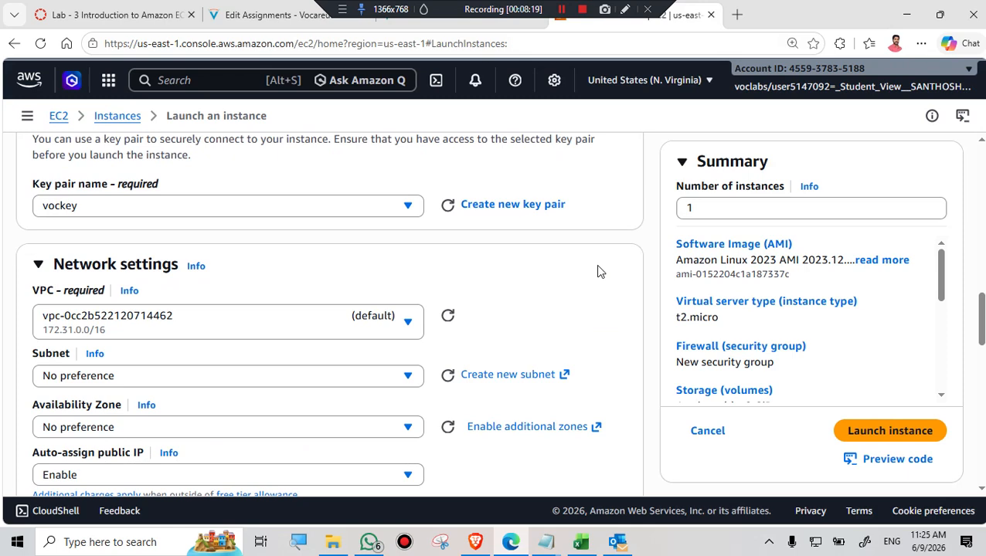
scroll(530, 277, down, 1)
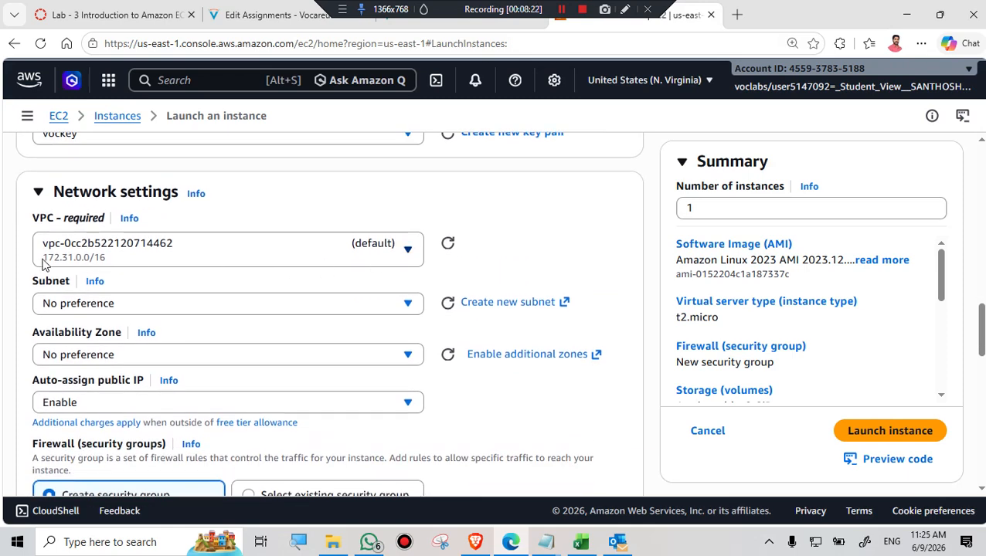
click(407, 250)
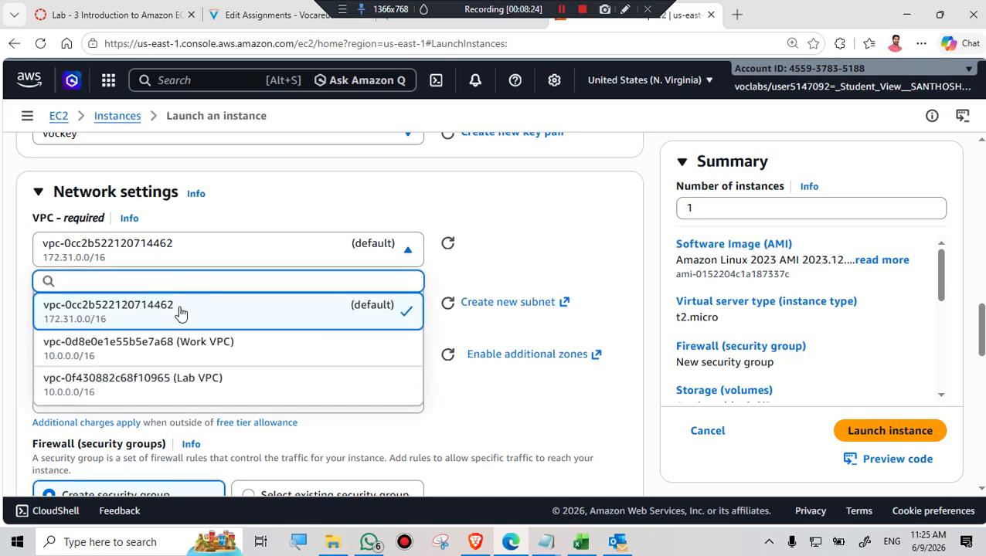
click(142, 385)
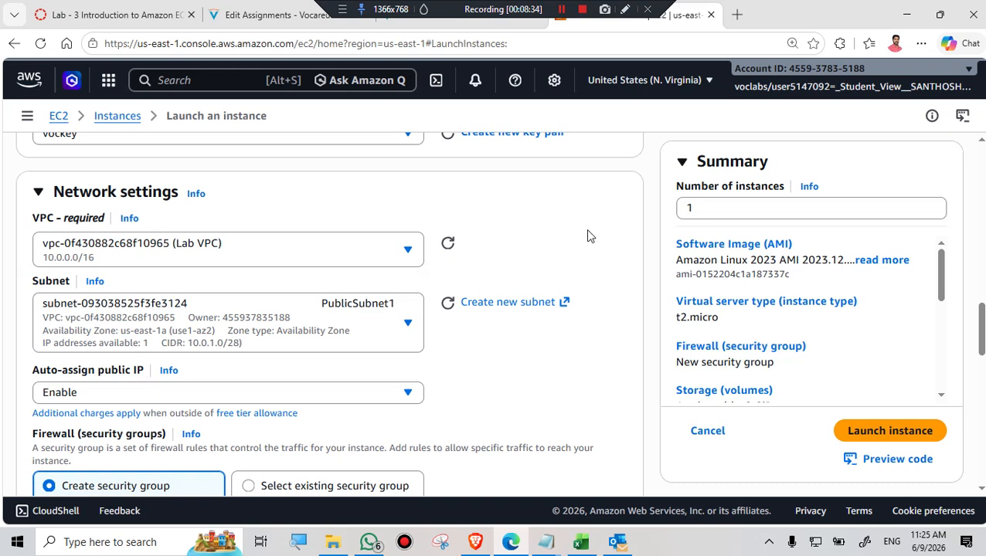
Read the lab guide's subnet note and check the launch form's subnet against PublicSubnet1
click(493, 23)
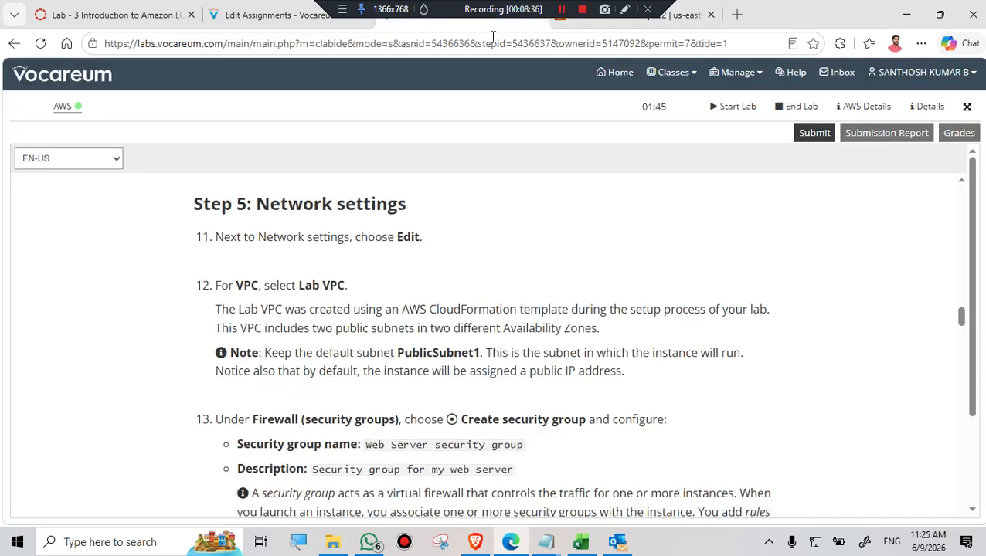
scroll(266, 270, down, 1)
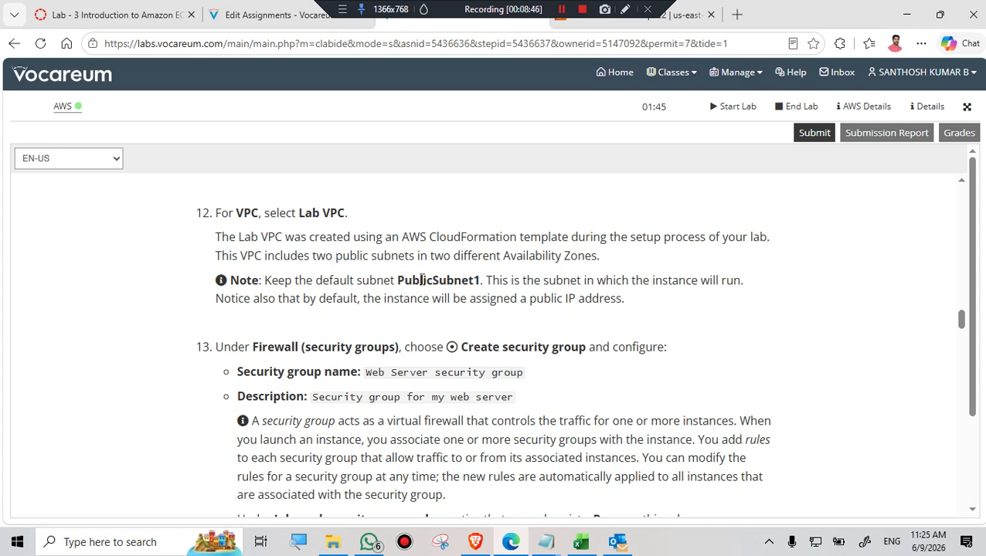
drag(398, 281, 479, 282)
click(606, 16)
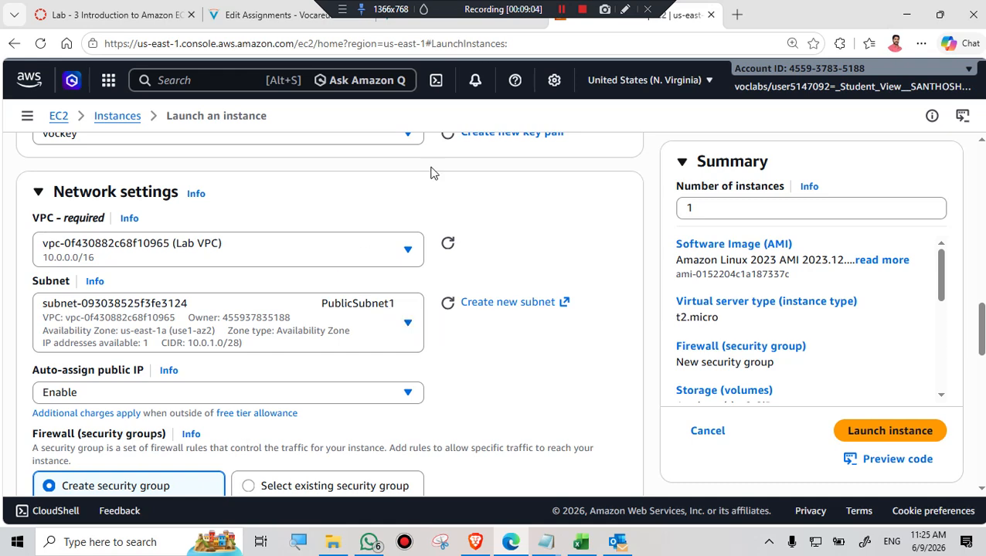
Copy the security group name from Step 5 of the lab guide and name the new security group Web Server security group
click(480, 25)
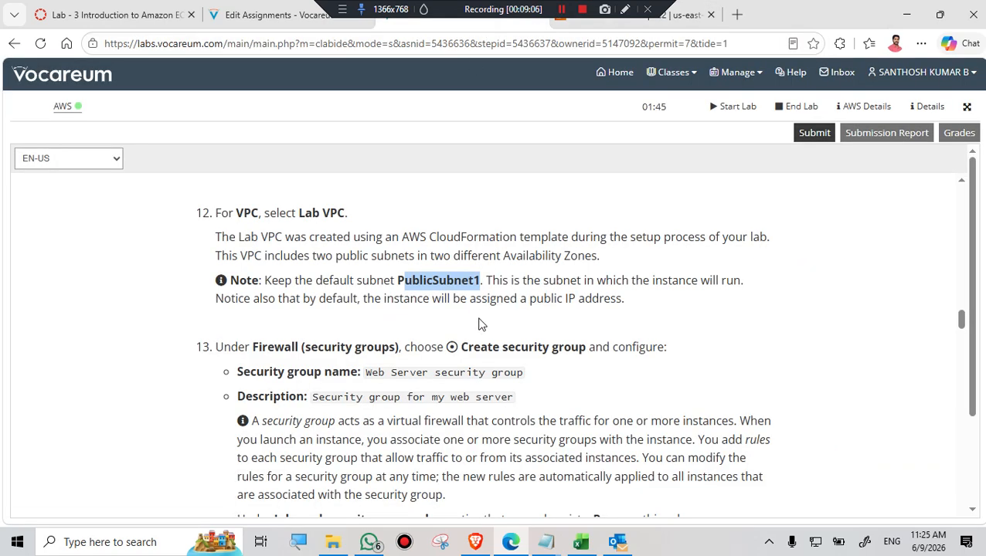
scroll(419, 305, down, 1)
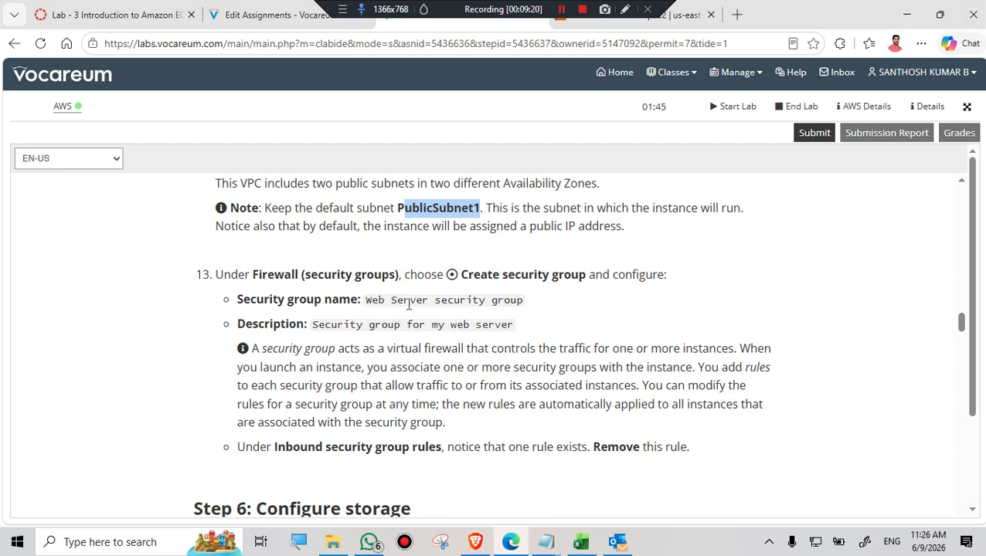
drag(366, 300, 535, 303)
right_click(470, 299)
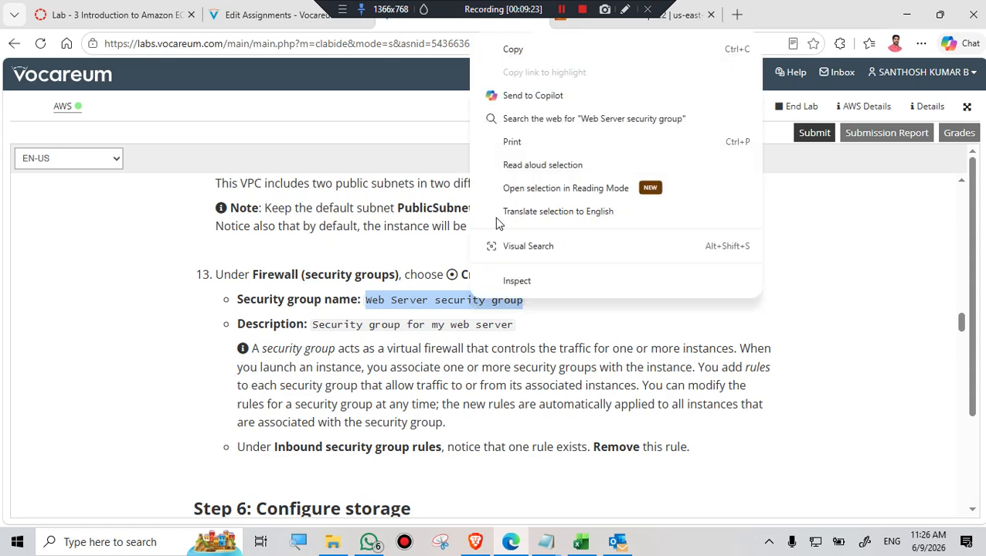
click(512, 51)
click(598, 24)
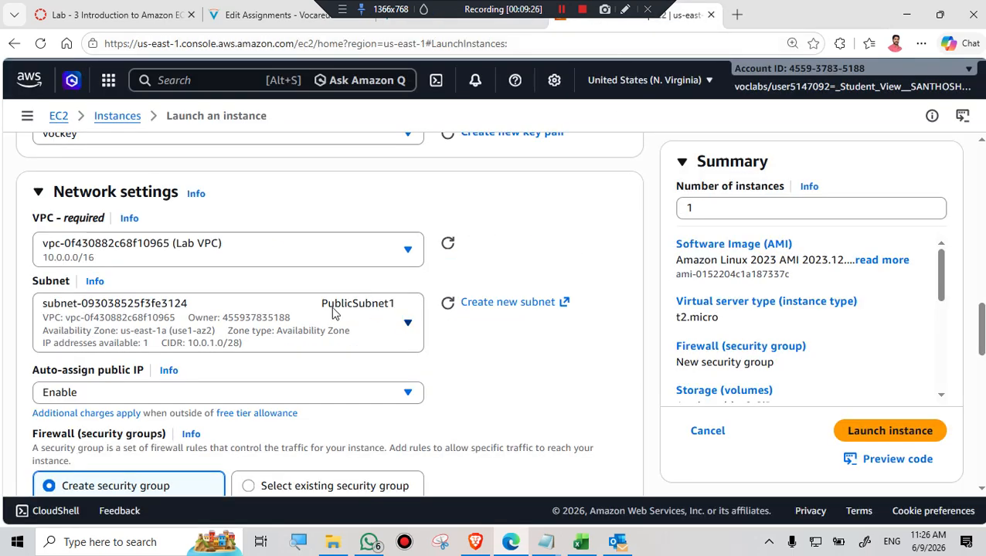
scroll(332, 309, down, 2)
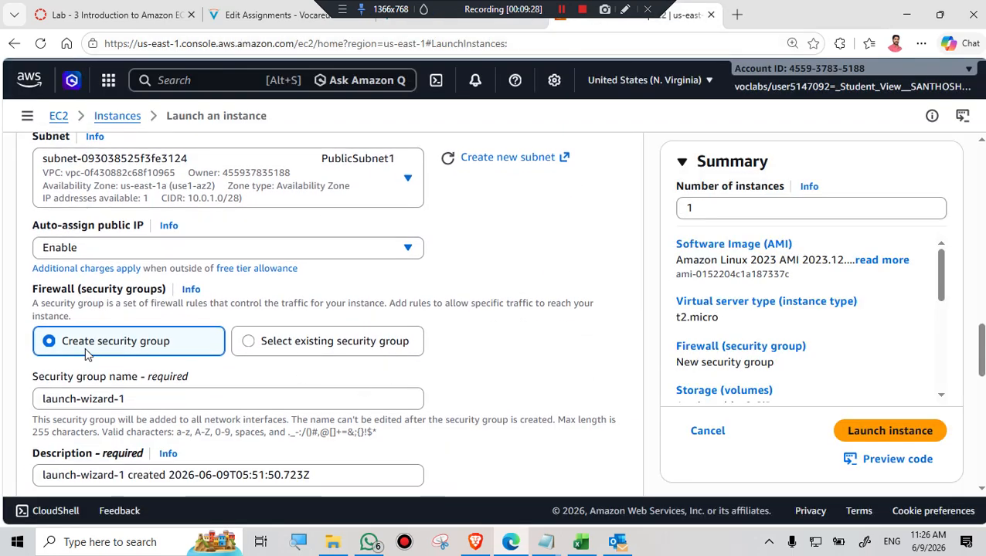
scroll(166, 348, down, 2)
drag(206, 254, 23, 263)
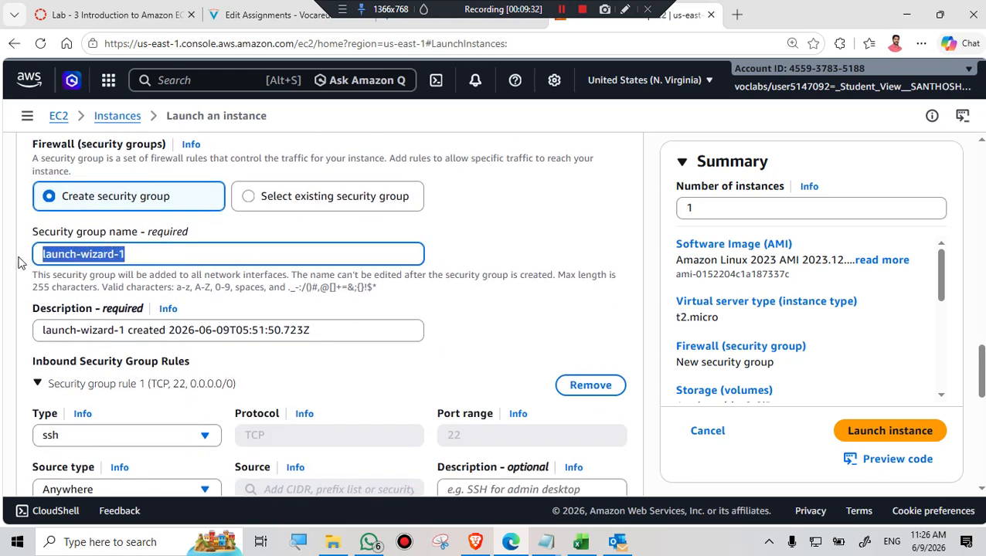
key(ctrl+v)
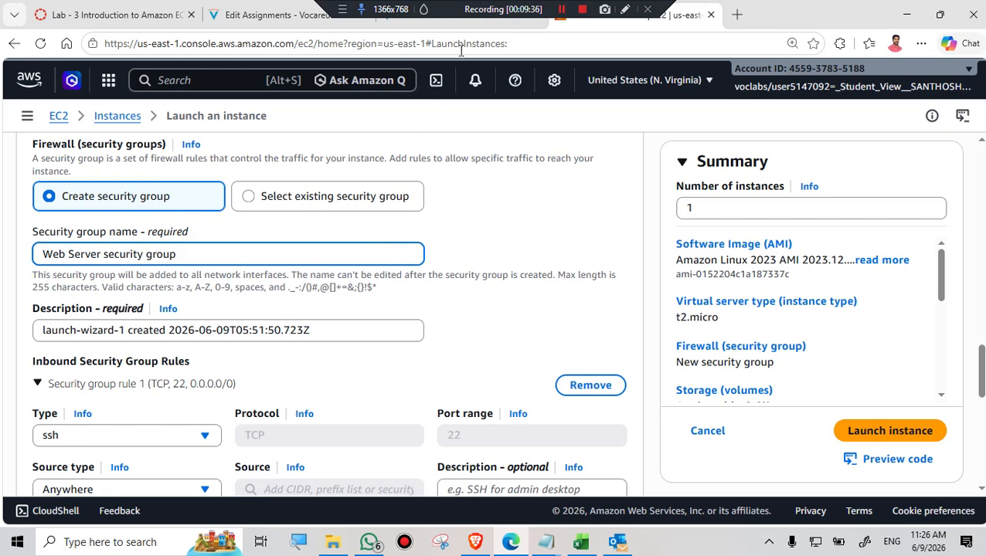
Copy the description from the lab guide and set the security group's description to Security group for my web server
click(444, 24)
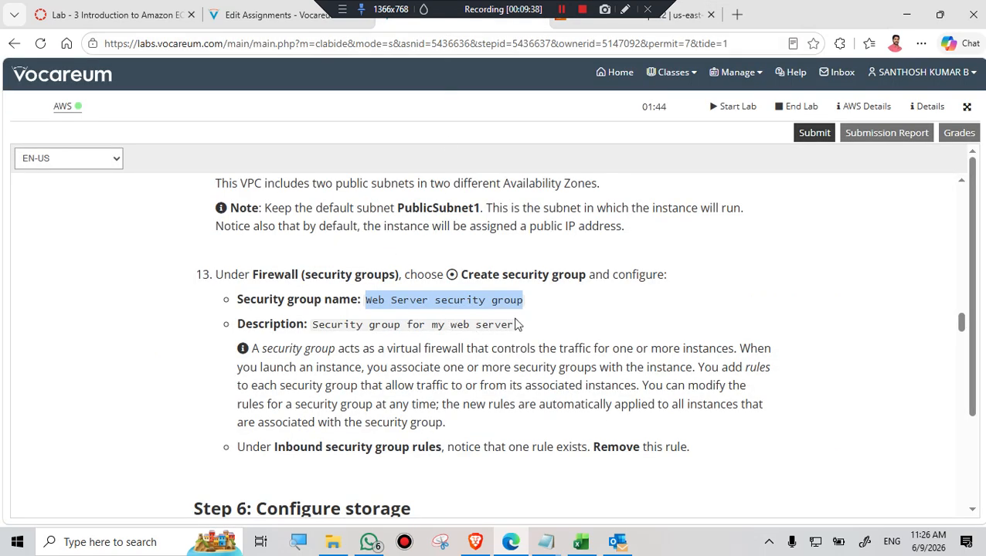
drag(527, 325, 312, 336)
right_click(374, 326)
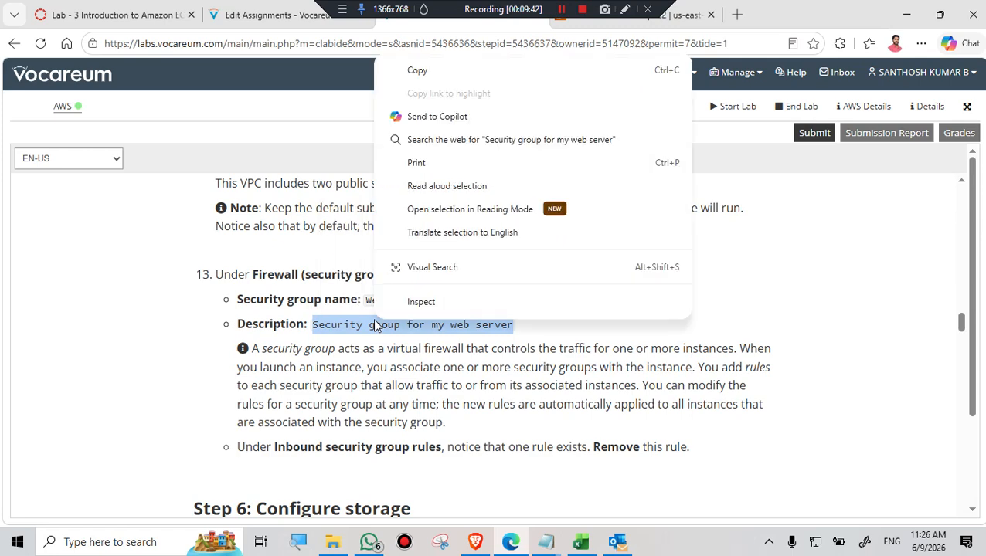
click(417, 70)
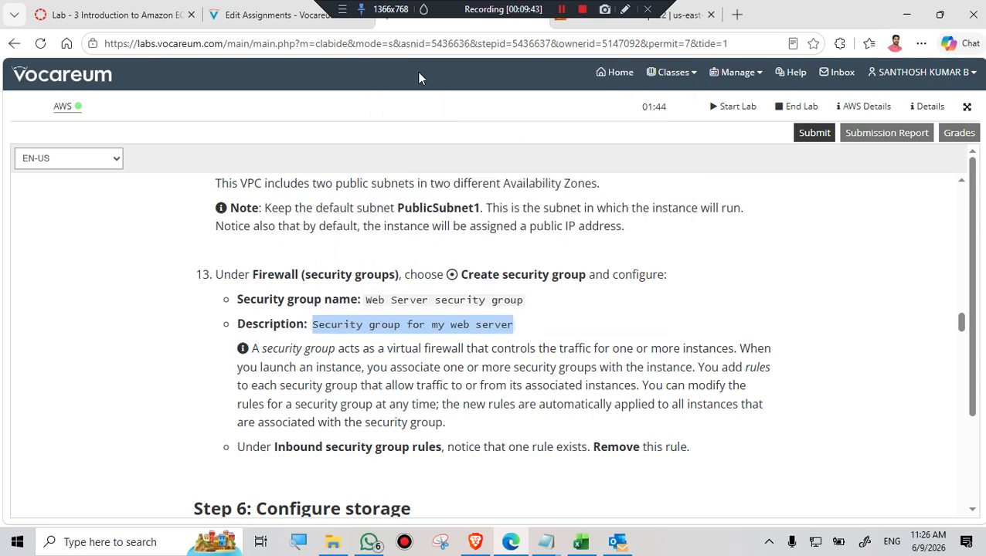
click(599, 24)
drag(339, 330, 3, 343)
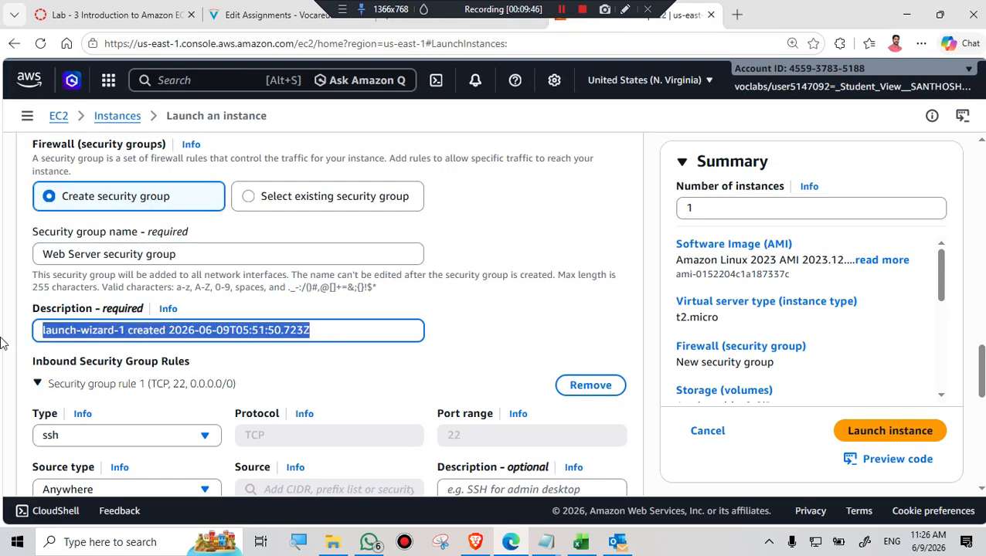
key(ctrl+v)
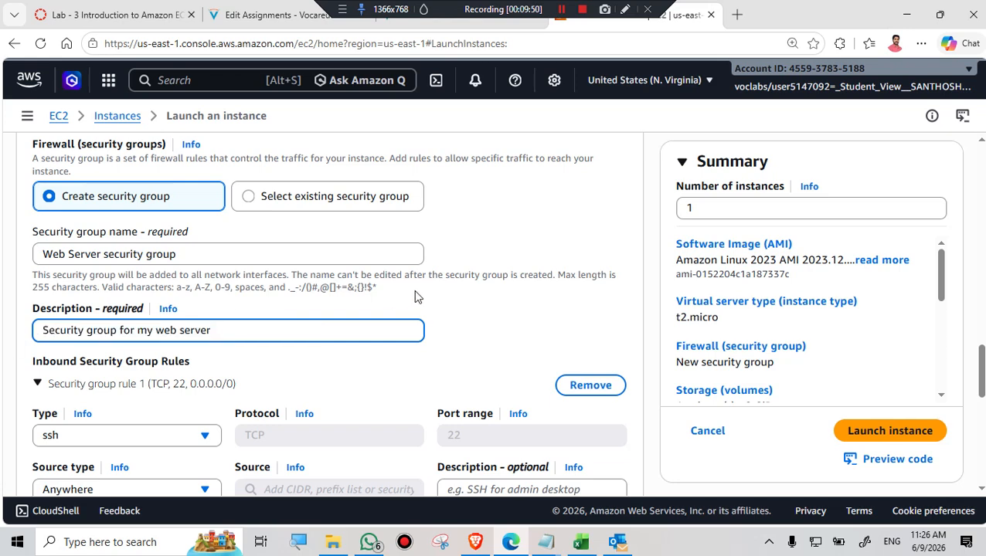
Check the lab guide's instruction on inbound security group rules, then remove the default SSH rule from the new security group
click(479, 27)
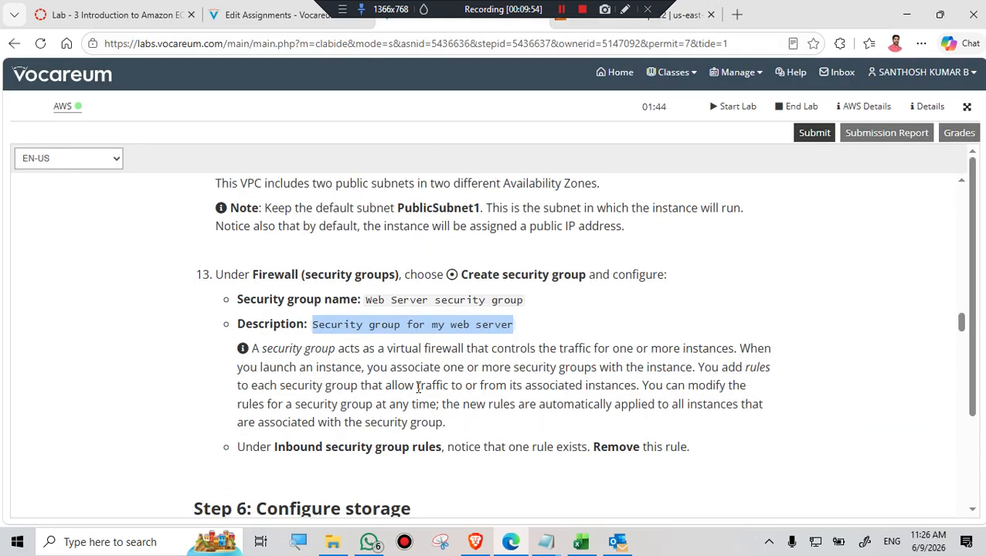
scroll(415, 387, down, 2)
scroll(492, 369, up, 1)
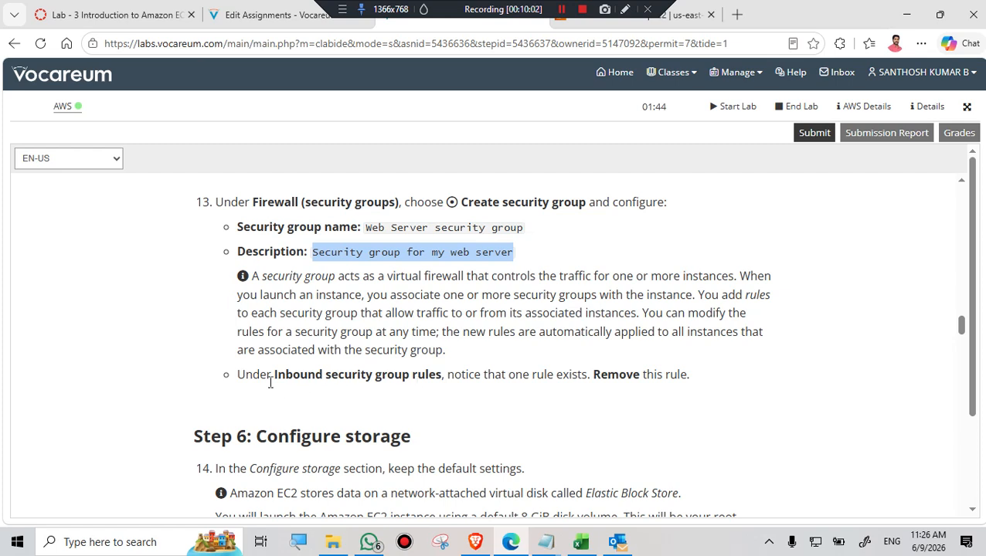
drag(272, 374, 441, 378)
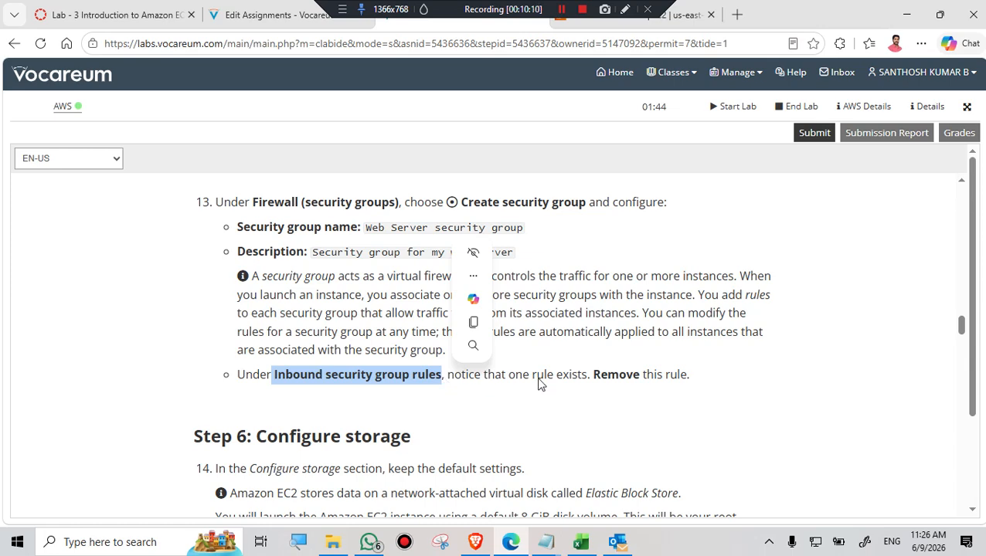
click(653, 23)
scroll(195, 369, down, 1)
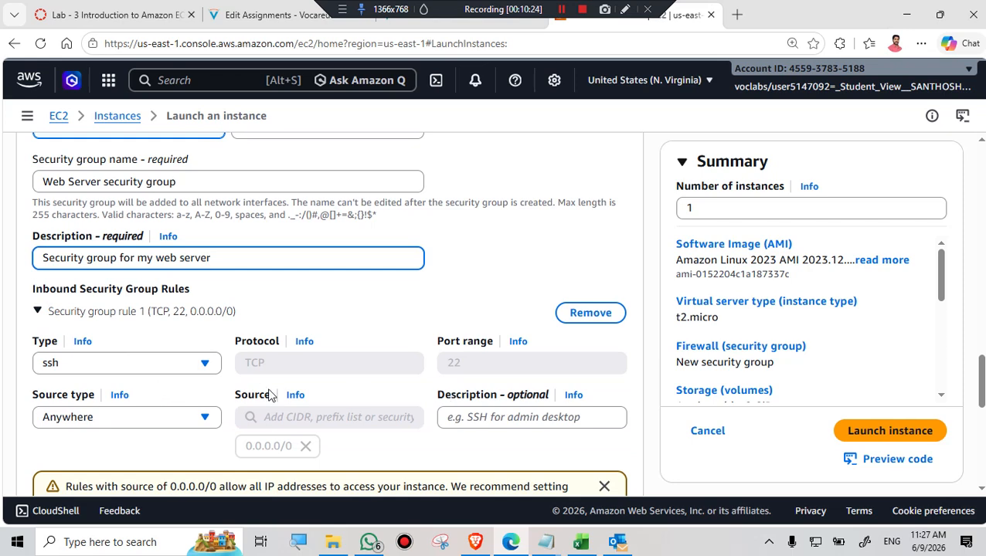
click(591, 320)
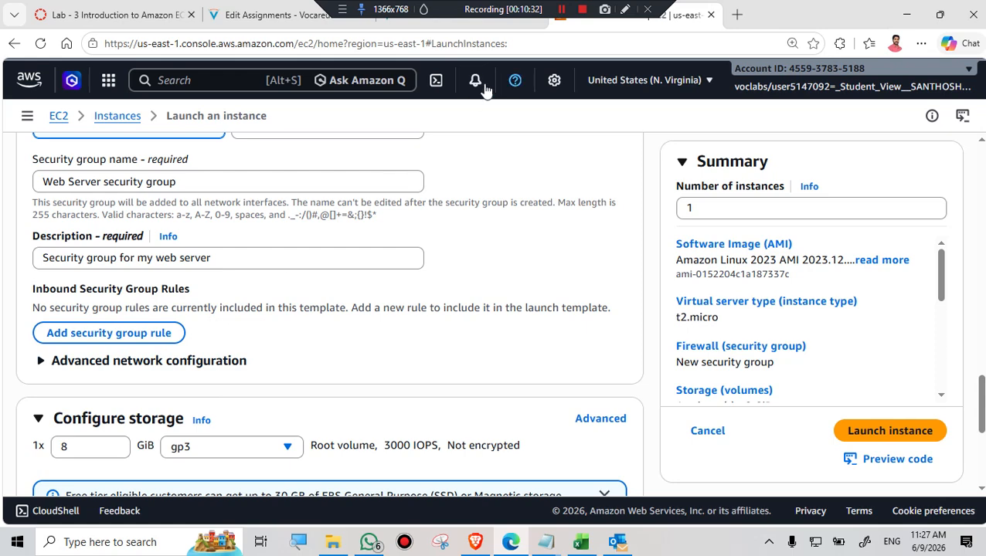
Read Step 6 of the lab guide and compare the launch form's storage and file system settings with its defaults
click(473, 28)
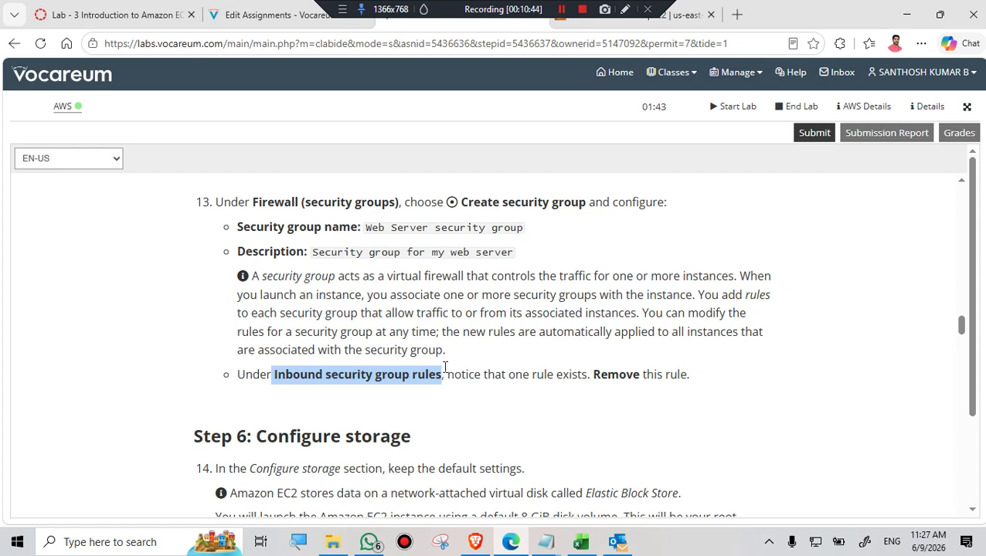
scroll(444, 373, down, 3)
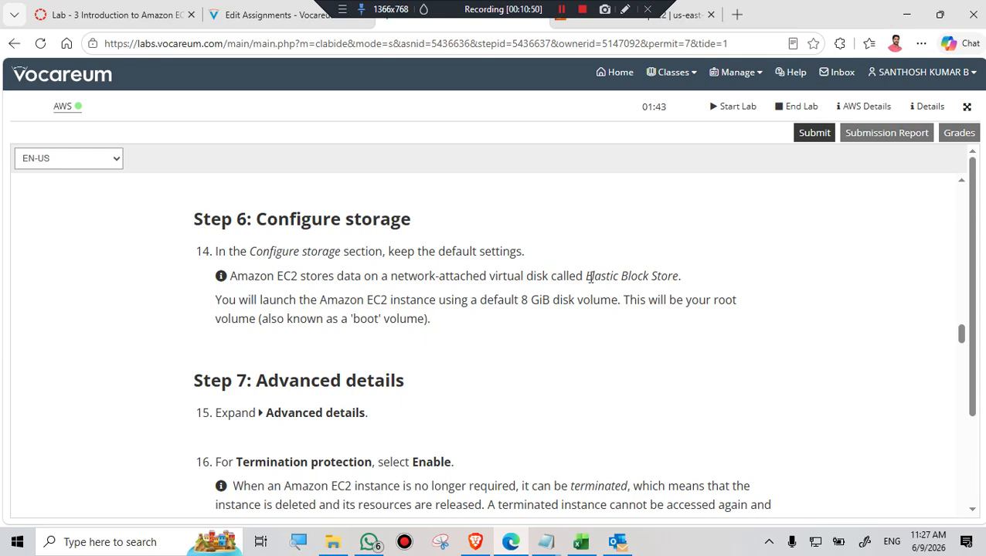
click(677, 25)
scroll(88, 311, down, 2)
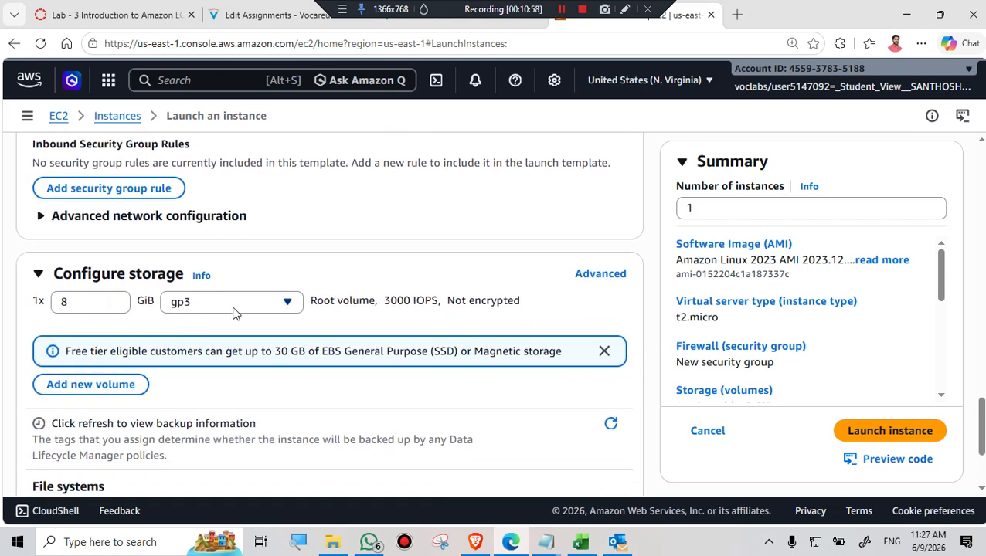
scroll(200, 326, down, 1)
scroll(201, 320, down, 1)
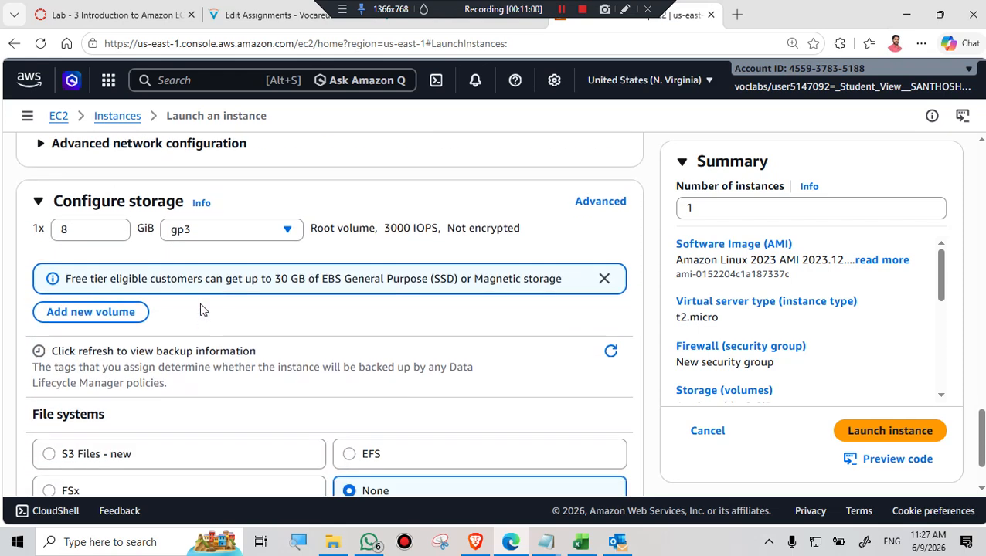
scroll(210, 297, down, 1)
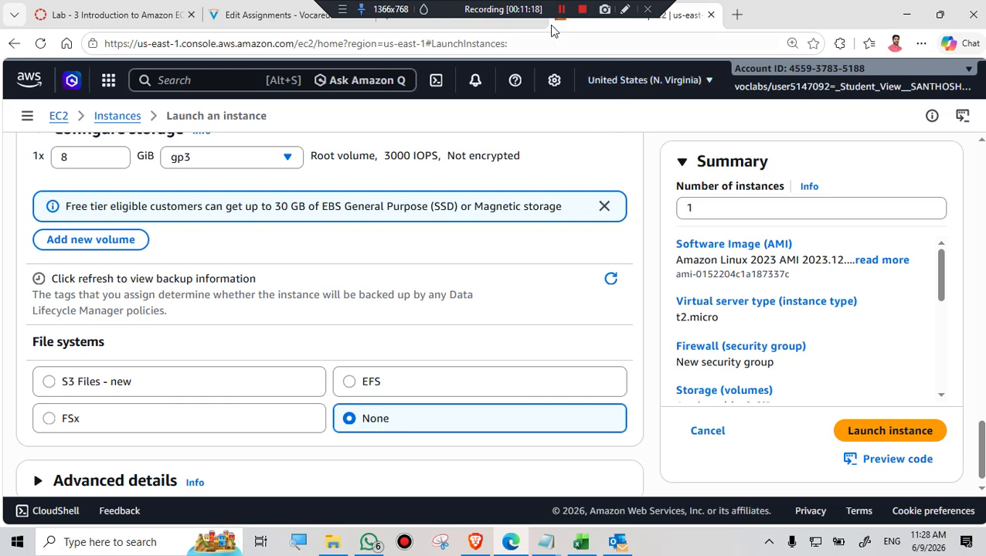
Read Step 7 of the lab guide and expand the launch form's Advanced details section
click(478, 25)
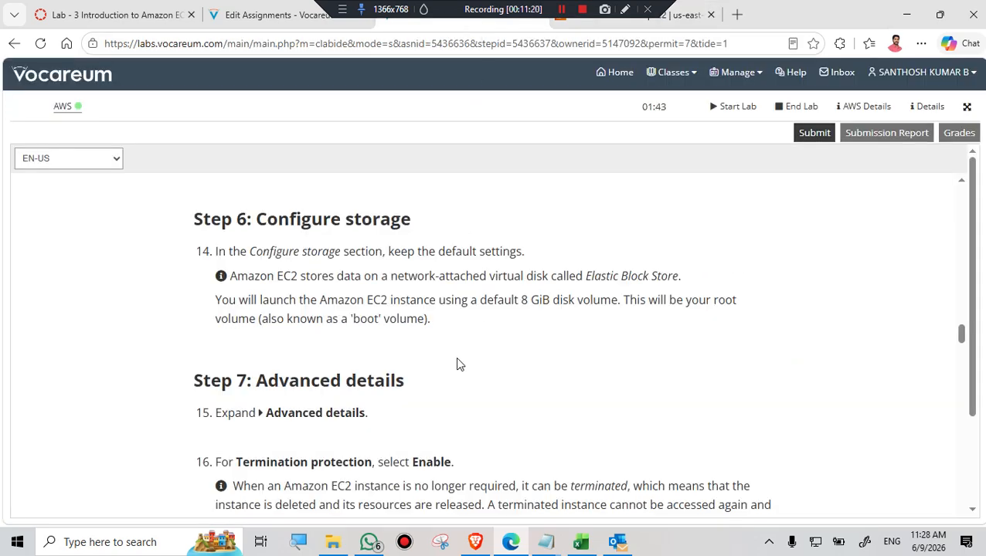
scroll(457, 360, down, 2)
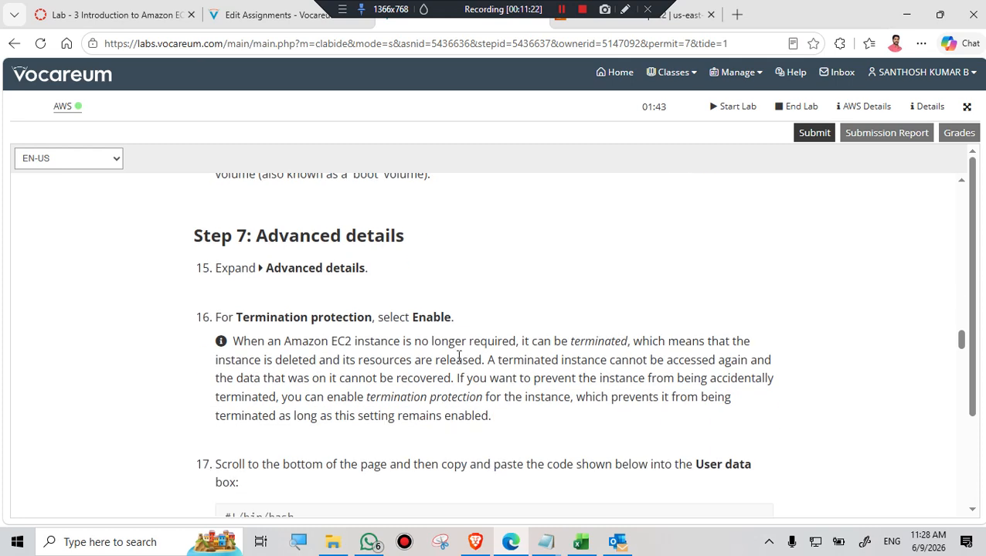
scroll(337, 259, down, 1)
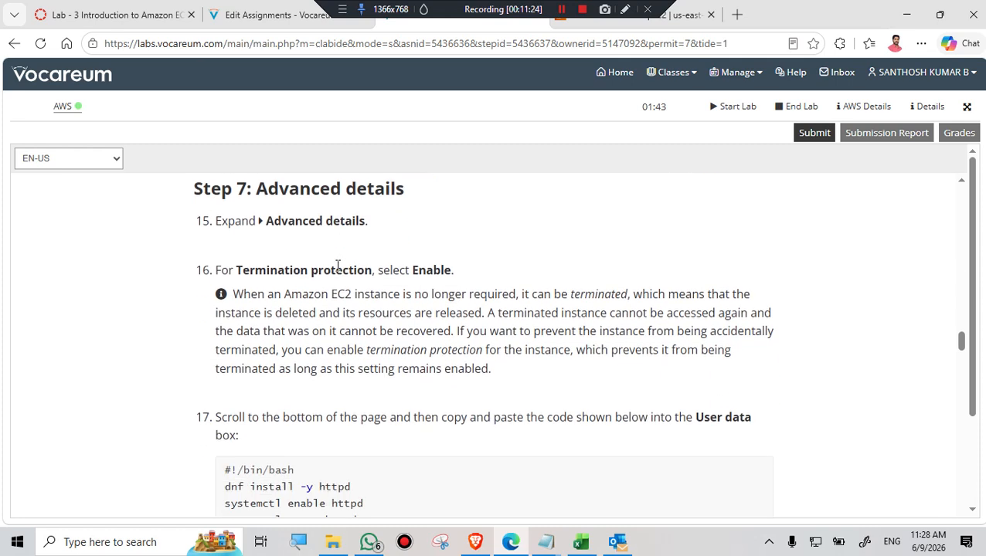
scroll(323, 243, up, 1)
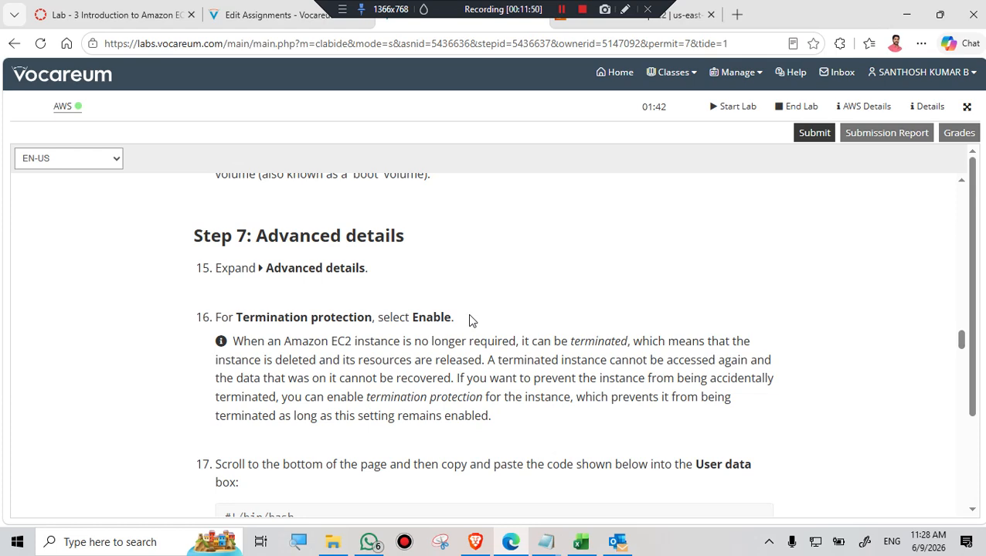
click(672, 15)
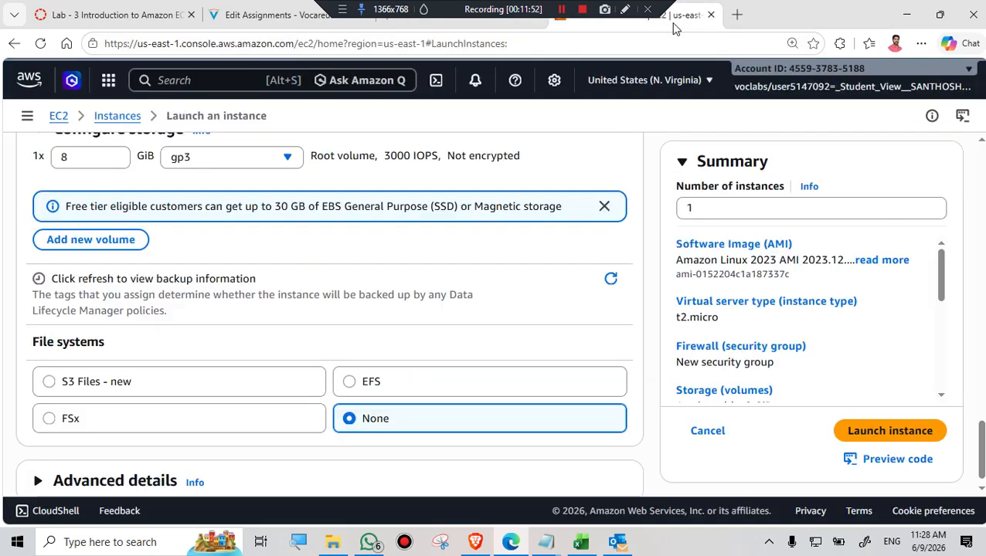
scroll(363, 251, down, 1)
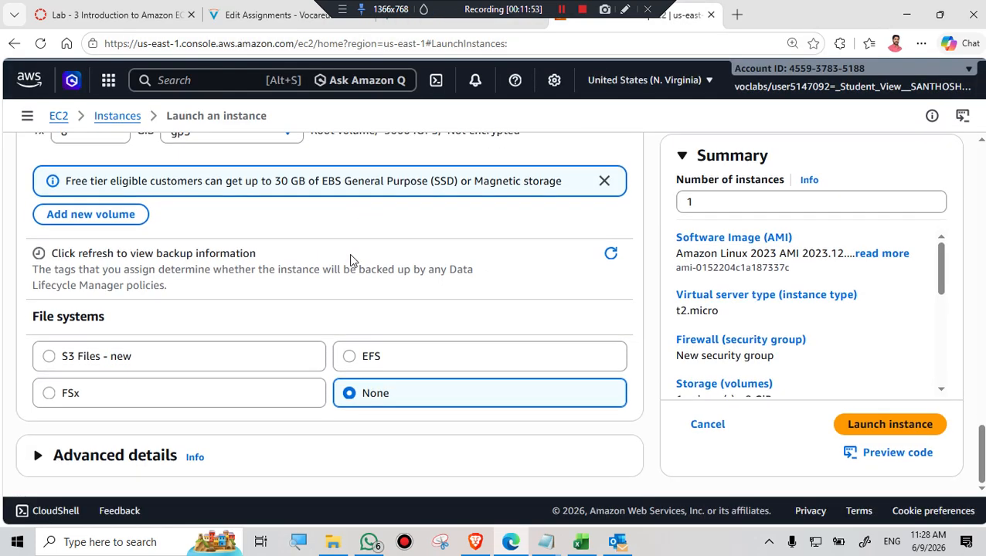
click(37, 457)
Set Termination protection to Enable in the instance's advanced details
scroll(293, 393, down, 4)
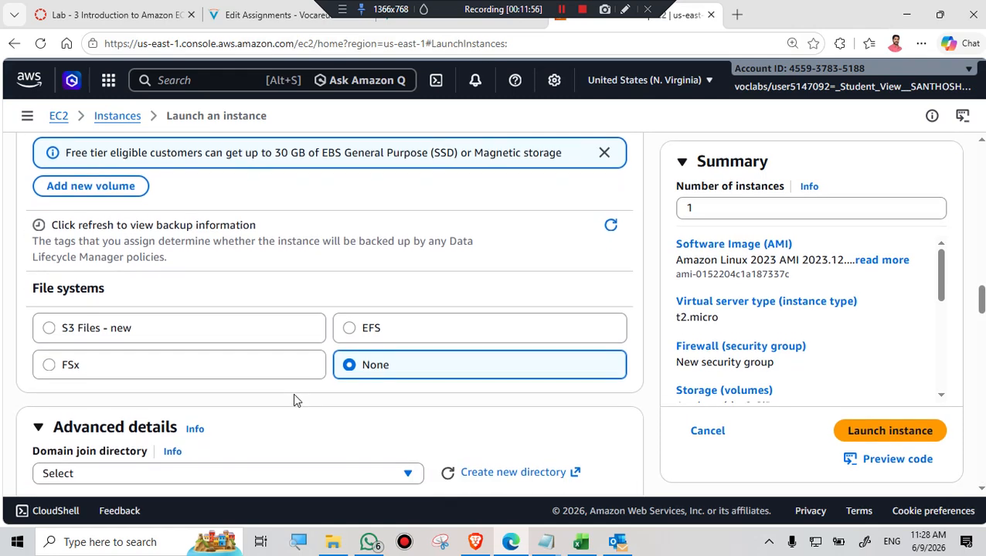
scroll(293, 399, down, 3)
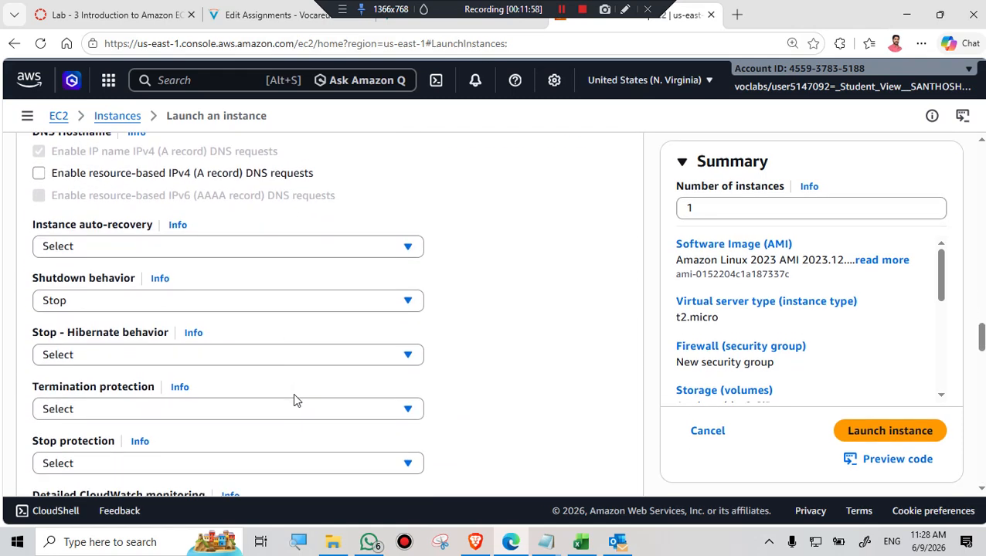
scroll(94, 415, down, 1)
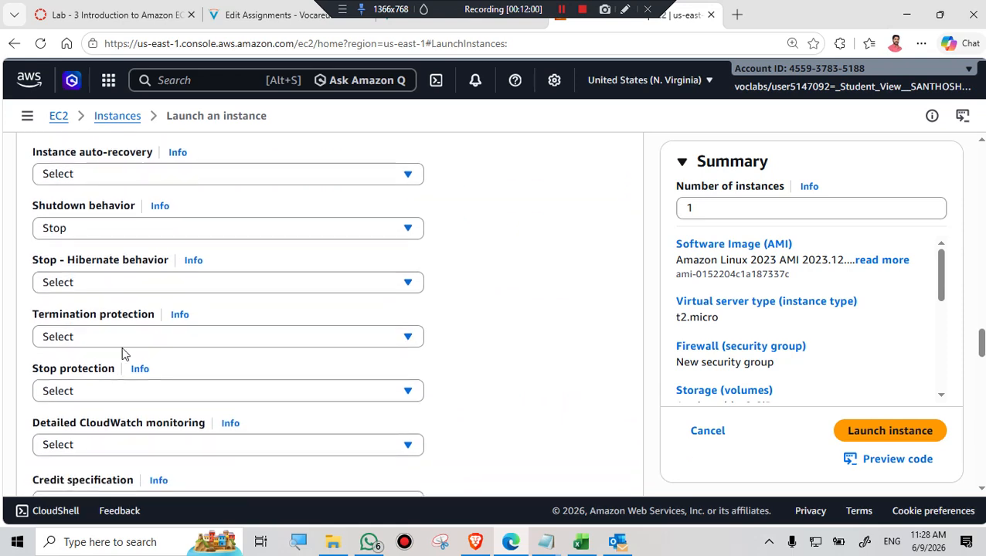
click(403, 337)
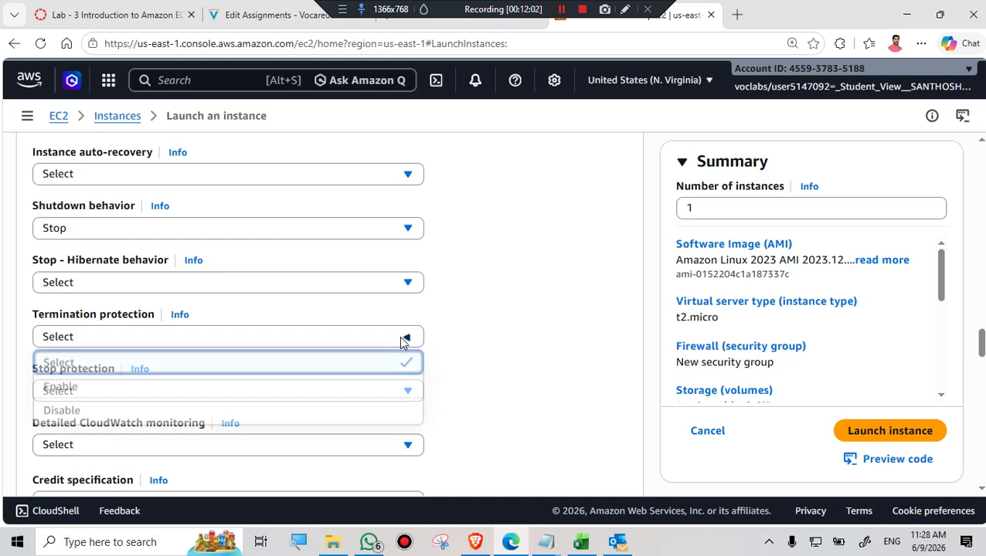
click(81, 395)
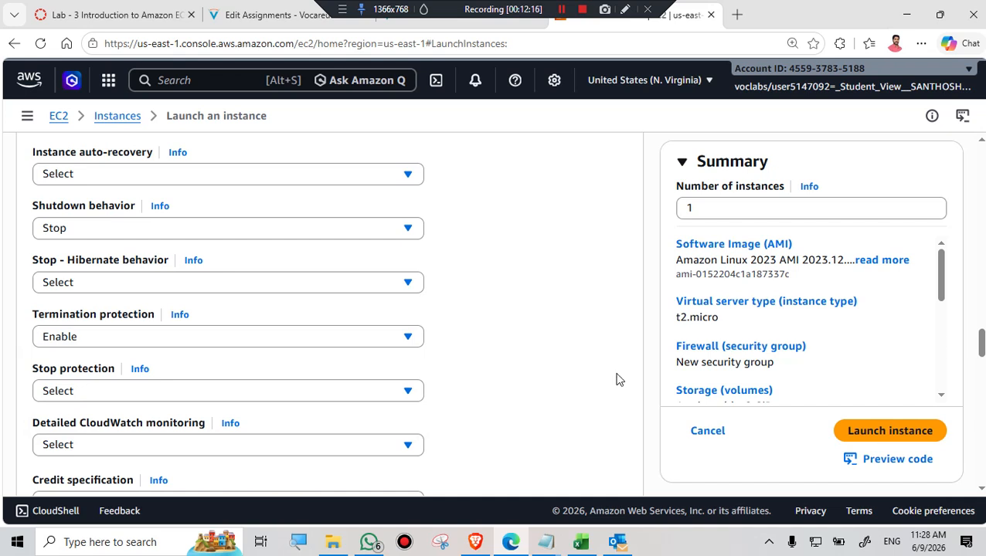
Copy the httpd bash script from Step 7 of the lab guide and paste it into the launch form's User data box
scroll(479, 319, down, 6)
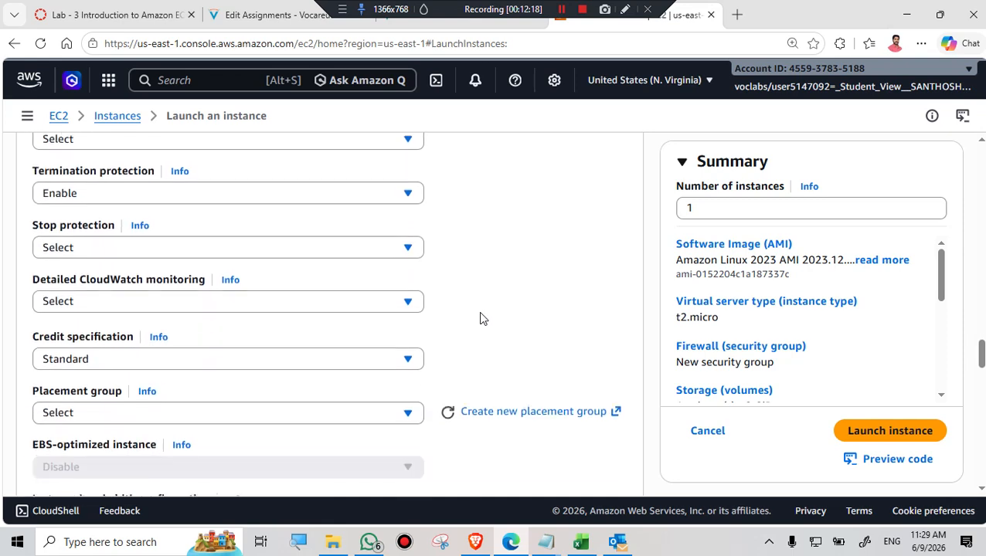
scroll(480, 319, down, 10)
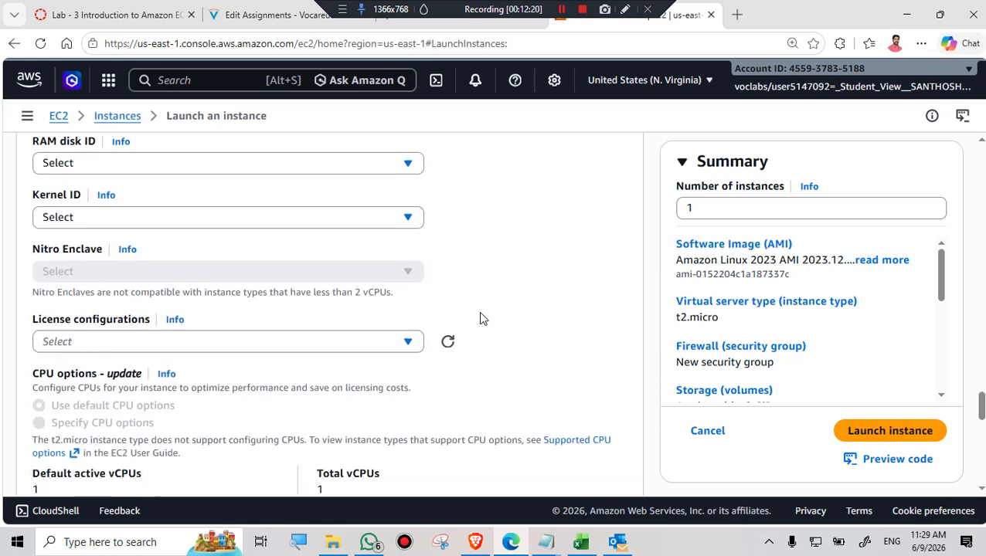
scroll(480, 319, down, 2)
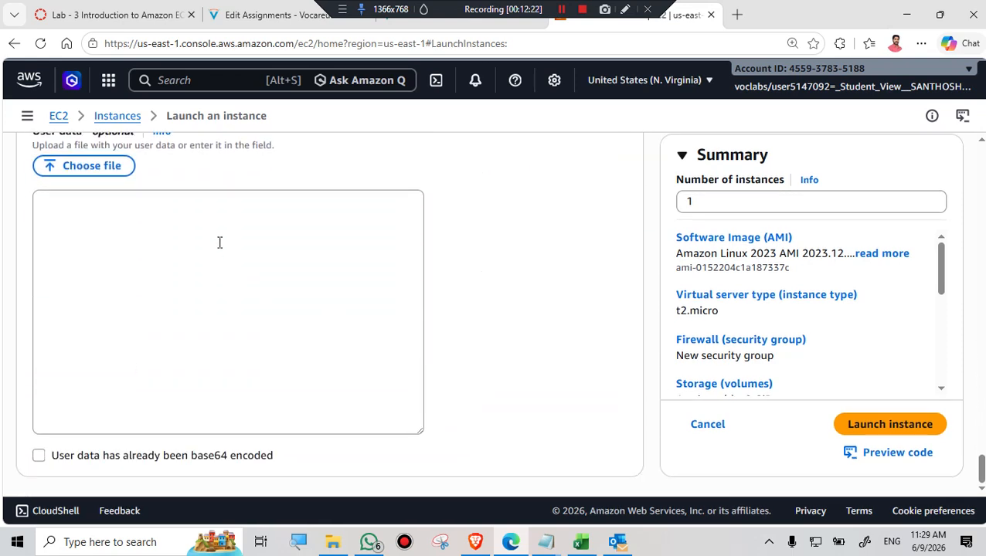
click(444, 19)
scroll(384, 313, down, 3)
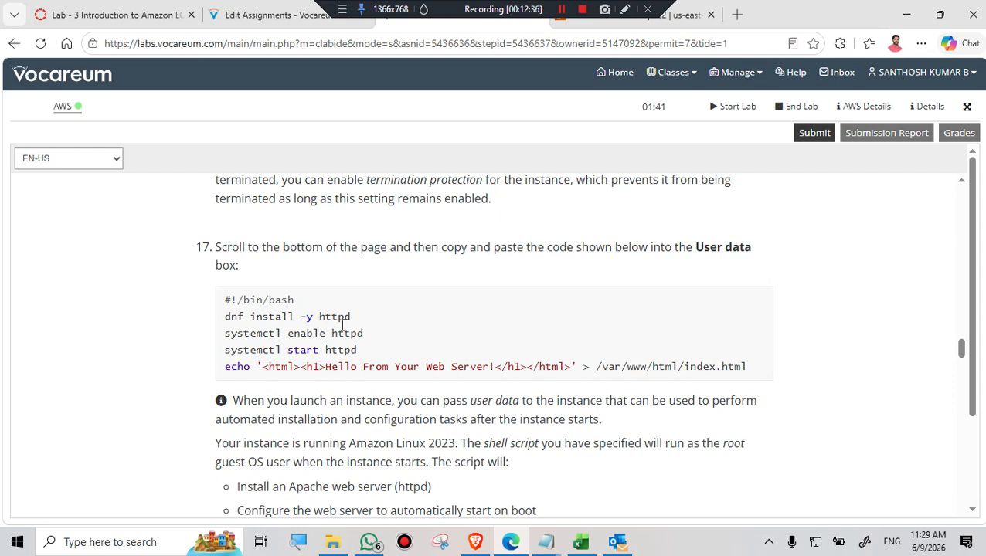
drag(224, 299, 769, 374)
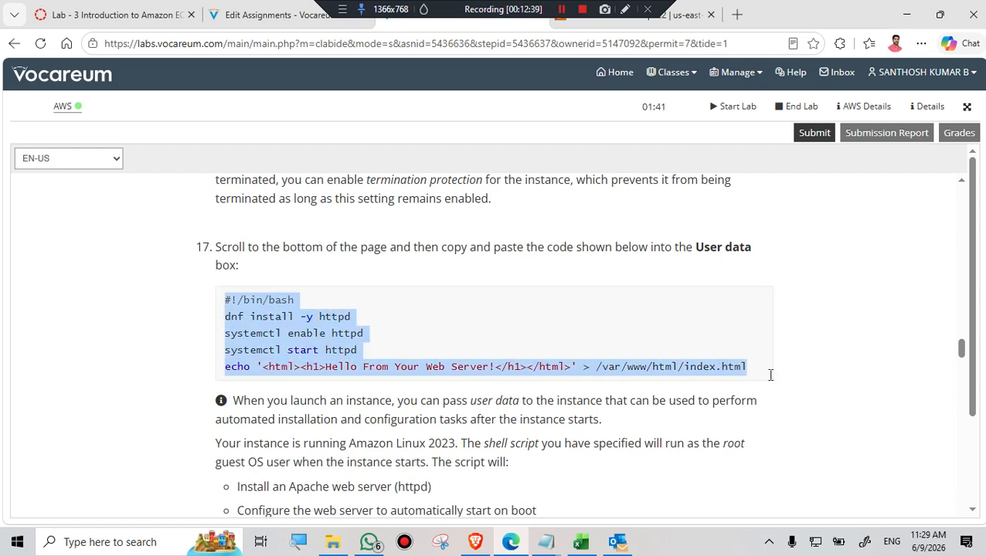
right_click(508, 362)
click(547, 110)
click(594, 23)
click(100, 200)
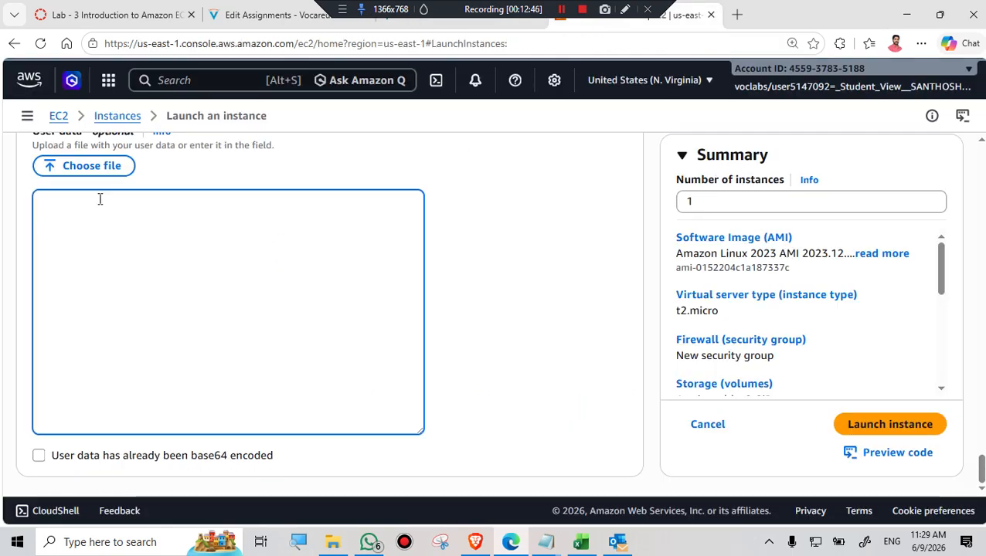
key(ctrl+v)
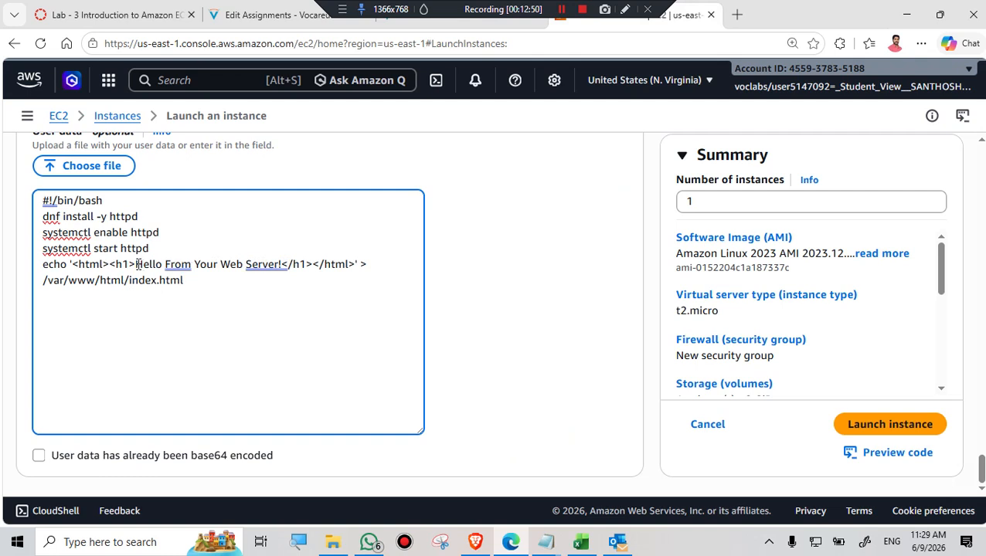
Replace the h1 heading text in the user data script with WELCOME TO ETHNOTECH LAB
drag(136, 264, 282, 265)
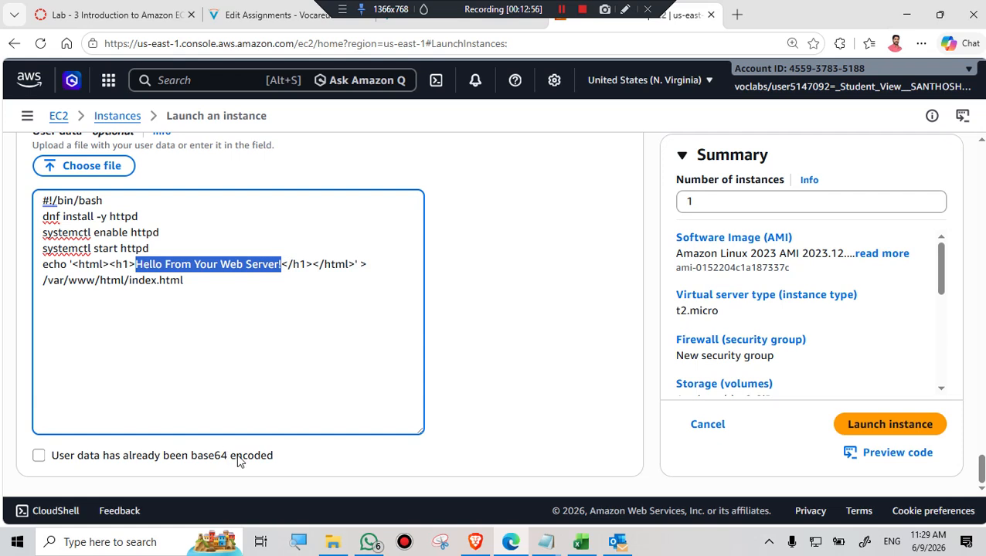
text(WELCOME TO ETHNOTEC)
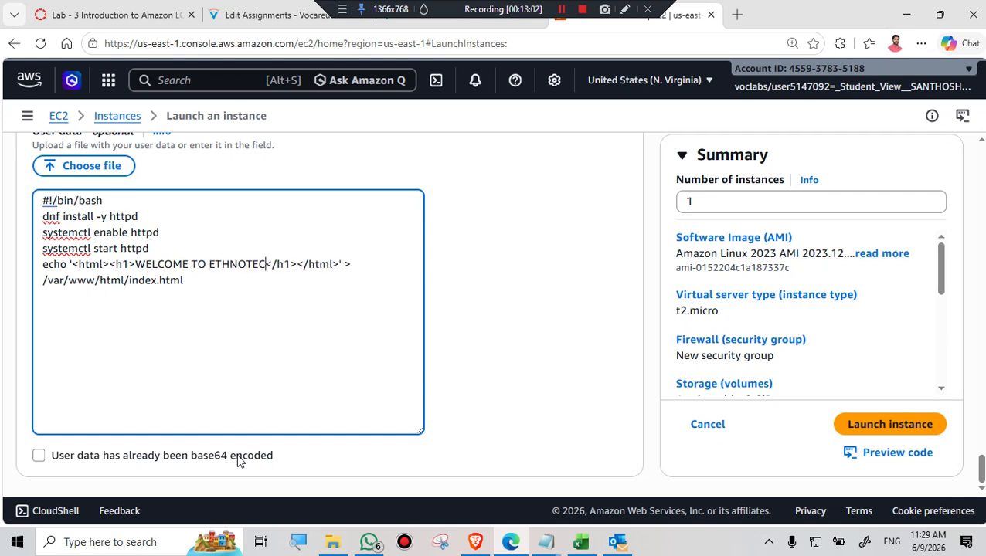
text(H LAB)
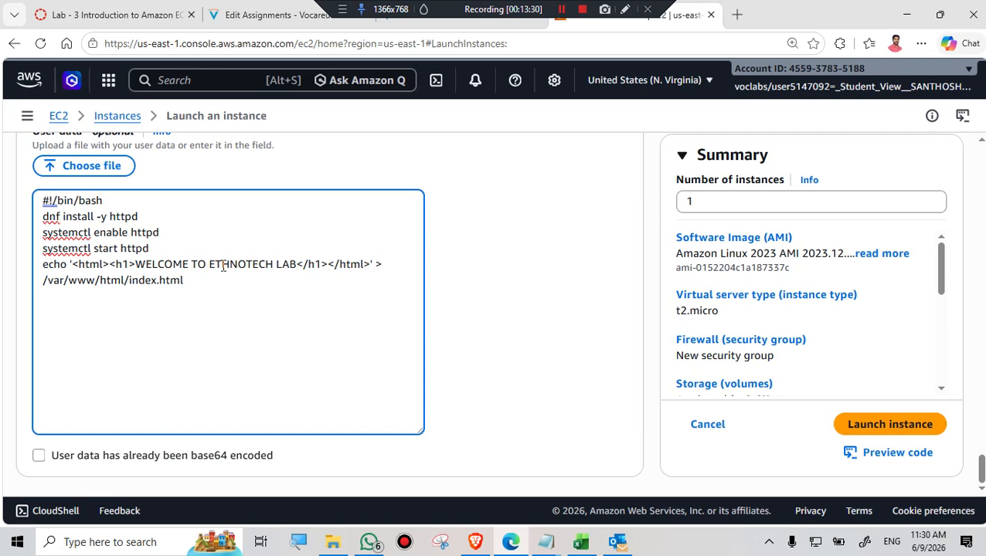
Read the lab guide's explanation of what the user data script does, including the Apache web server installation
click(466, 28)
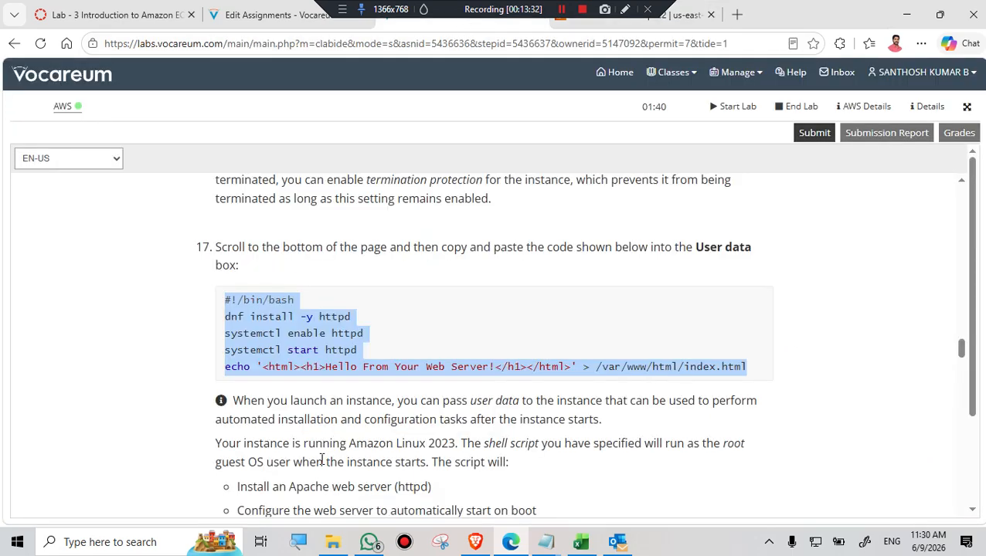
scroll(386, 363, down, 2)
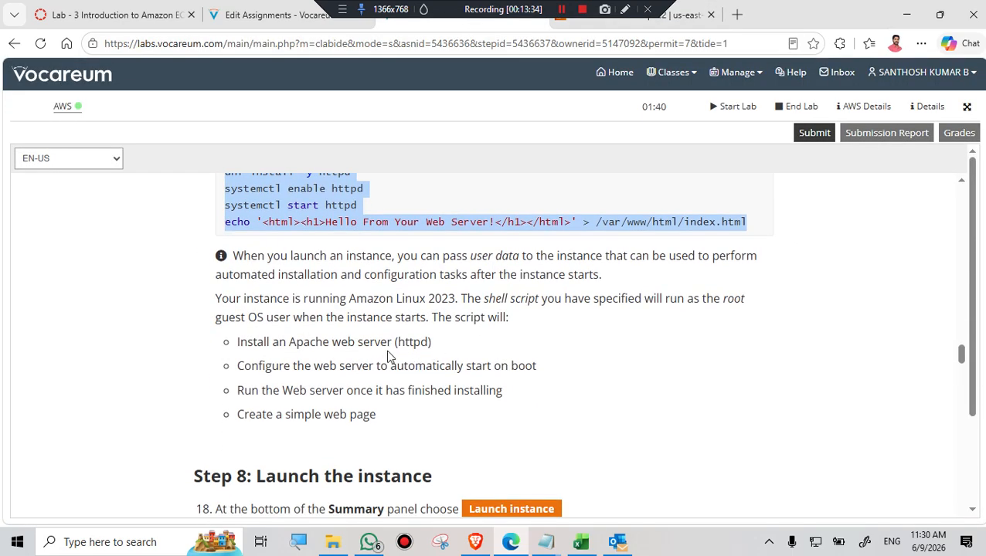
scroll(397, 352, down, 1)
drag(432, 270, 232, 279)
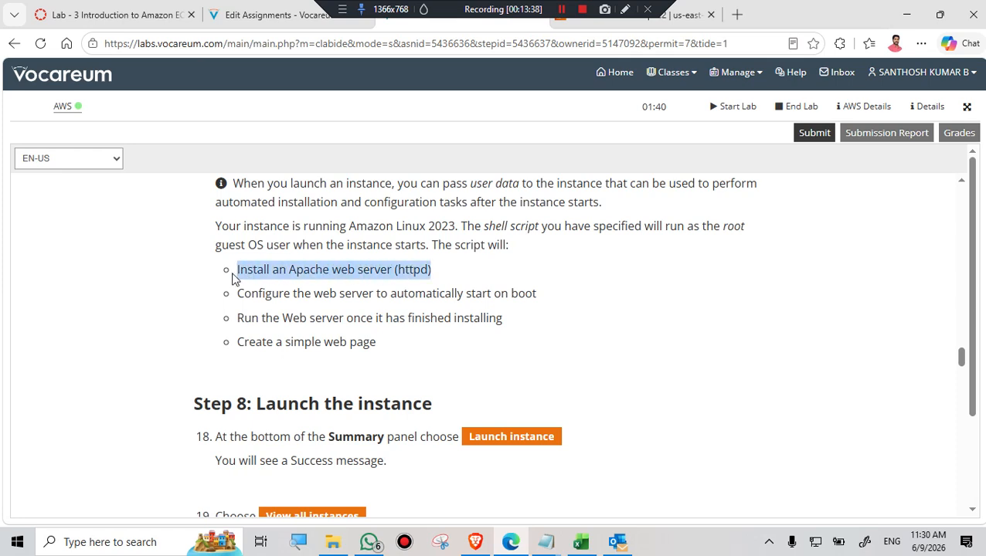
click(581, 305)
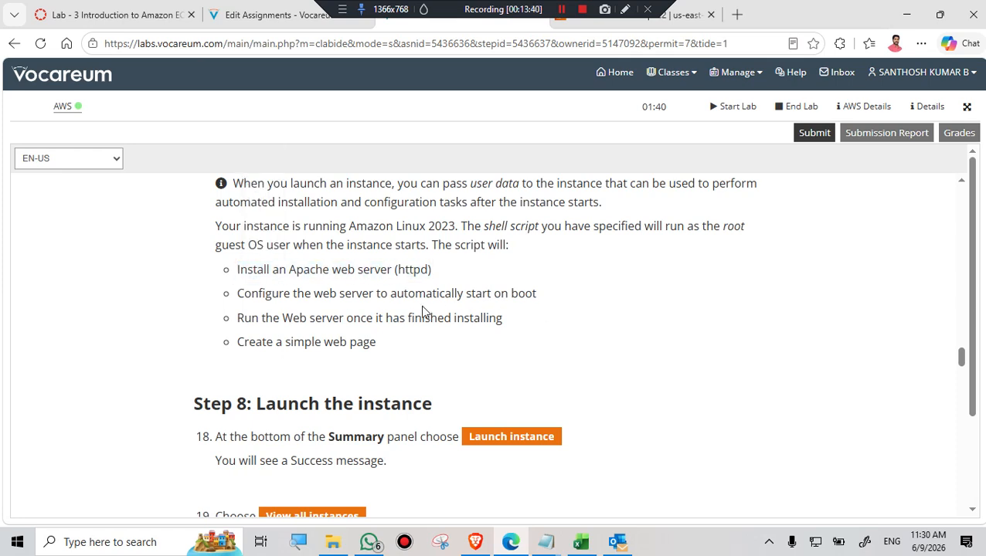
Review the lab guide's list of actions the user data script performs, its code block, and the Step 8 launch instructions
drag(430, 312, 374, 308)
click(580, 303)
drag(244, 319, 513, 325)
drag(399, 354, 239, 346)
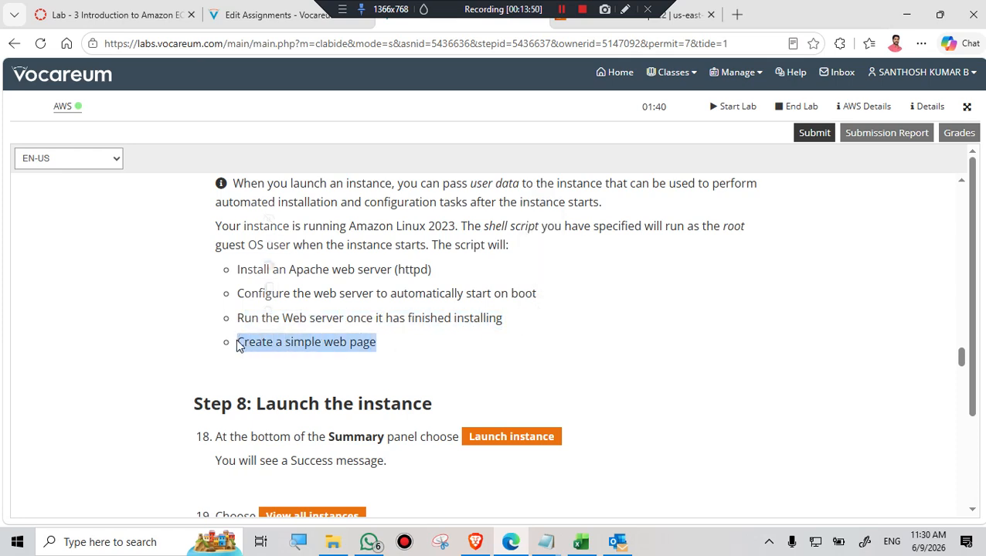
click(533, 356)
scroll(569, 332, up, 5)
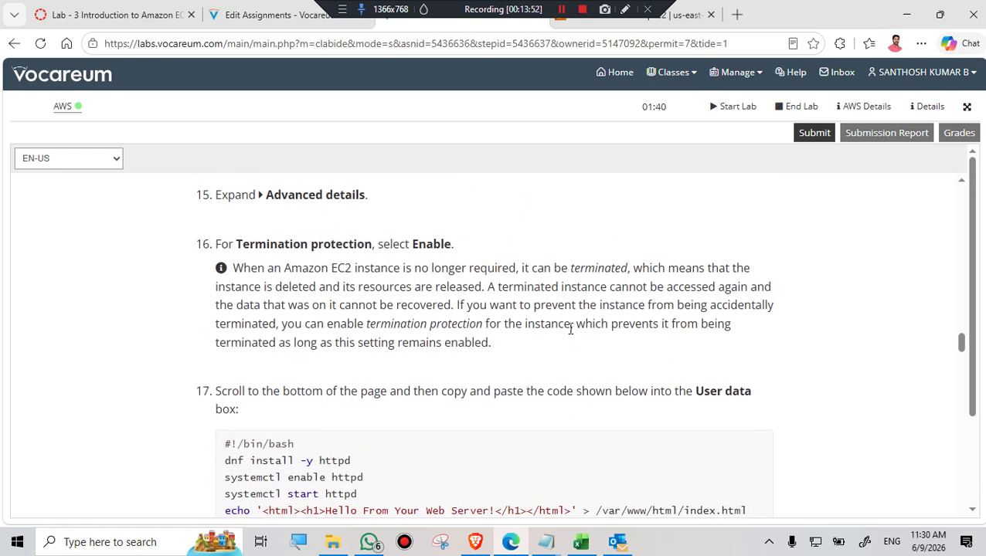
scroll(570, 329, down, 2)
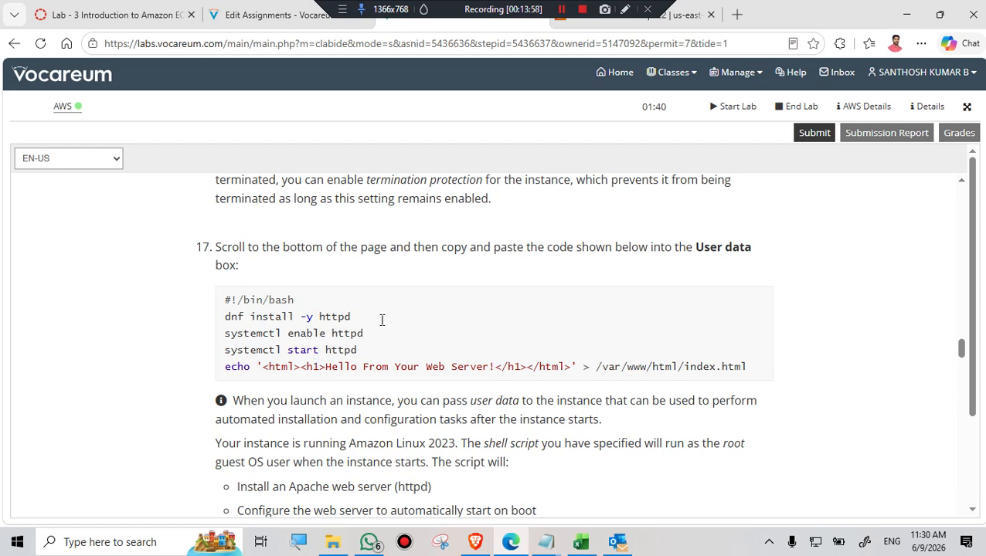
scroll(374, 310, down, 1)
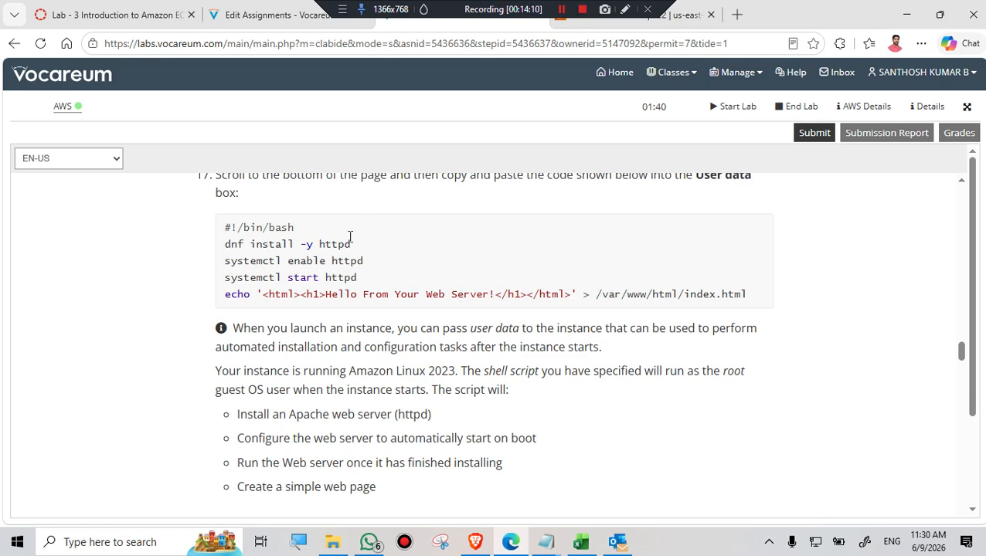
scroll(355, 281, down, 5)
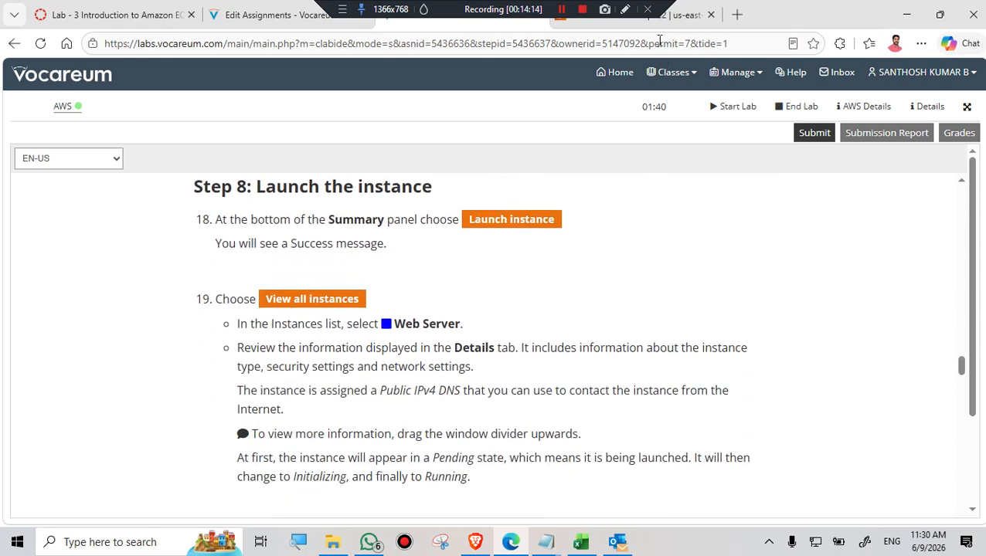
Launch the configured Web Server instance and go to the list of all instances
click(626, 27)
click(888, 428)
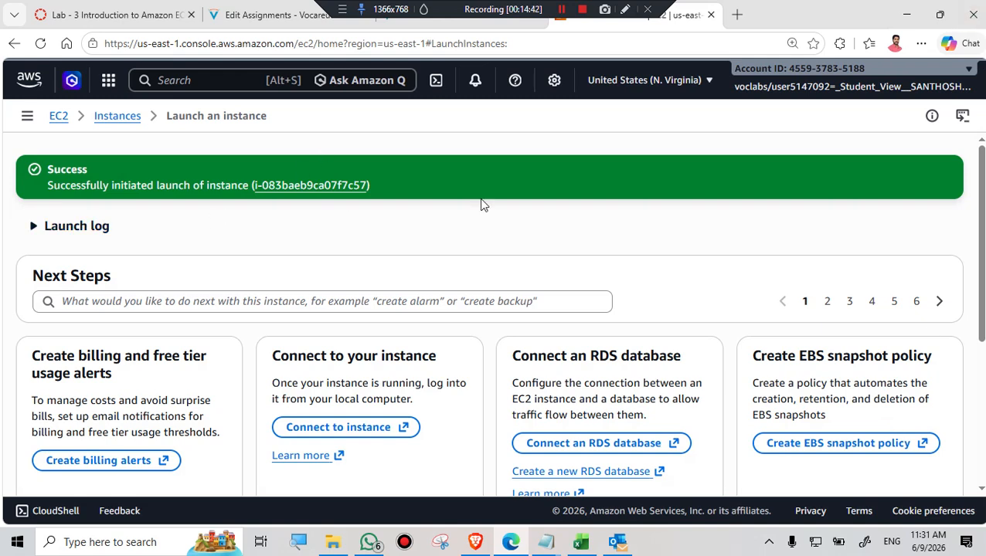
click(318, 219)
scroll(340, 221, down, 5)
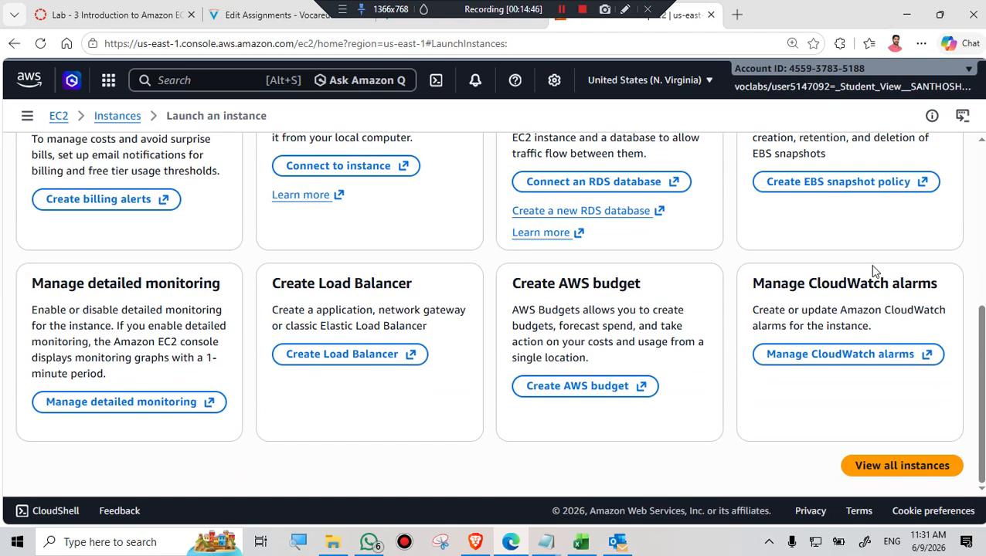
click(485, 27)
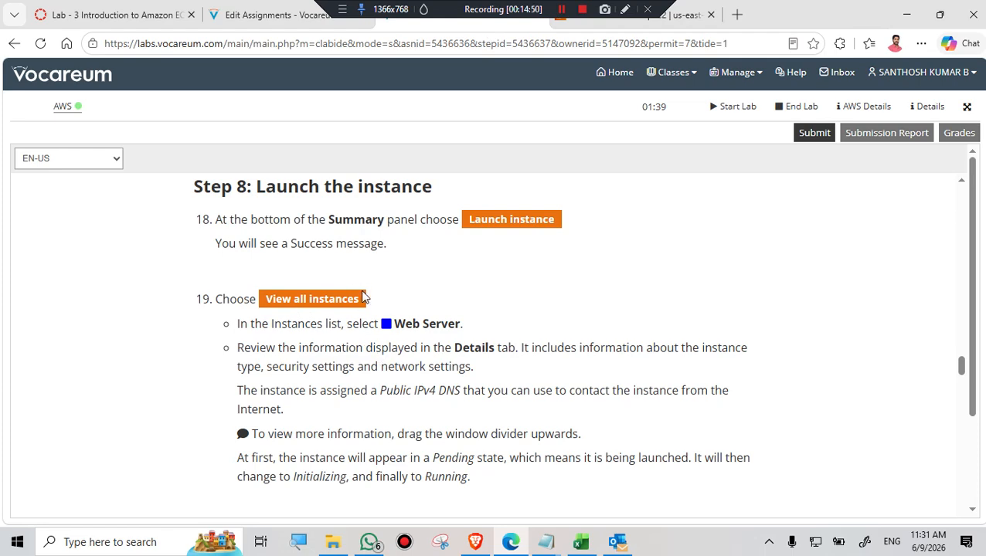
click(607, 17)
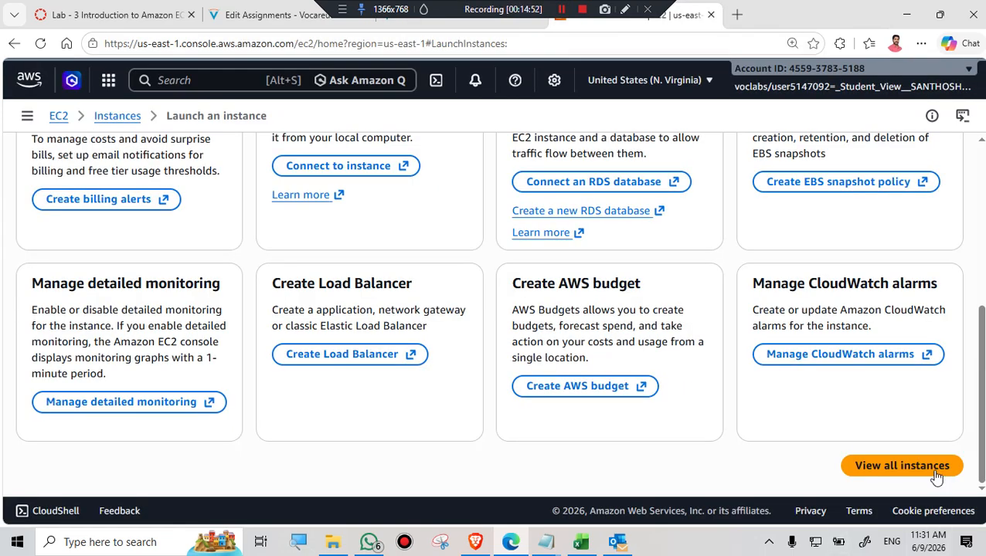
click(903, 464)
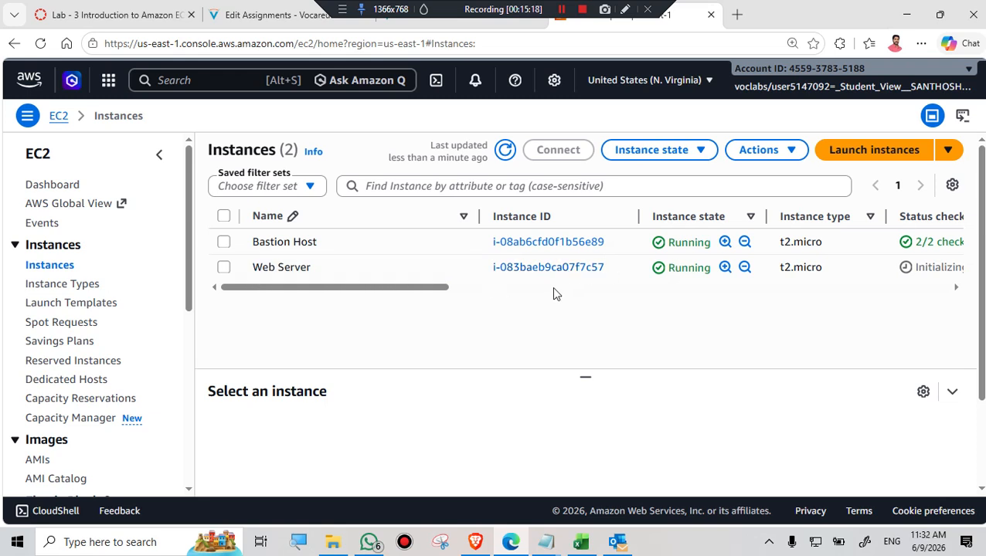
Inspect and refresh the Web Server's status check, and compare it with items 19 and 20 of the lab guide
drag(416, 292, 528, 293)
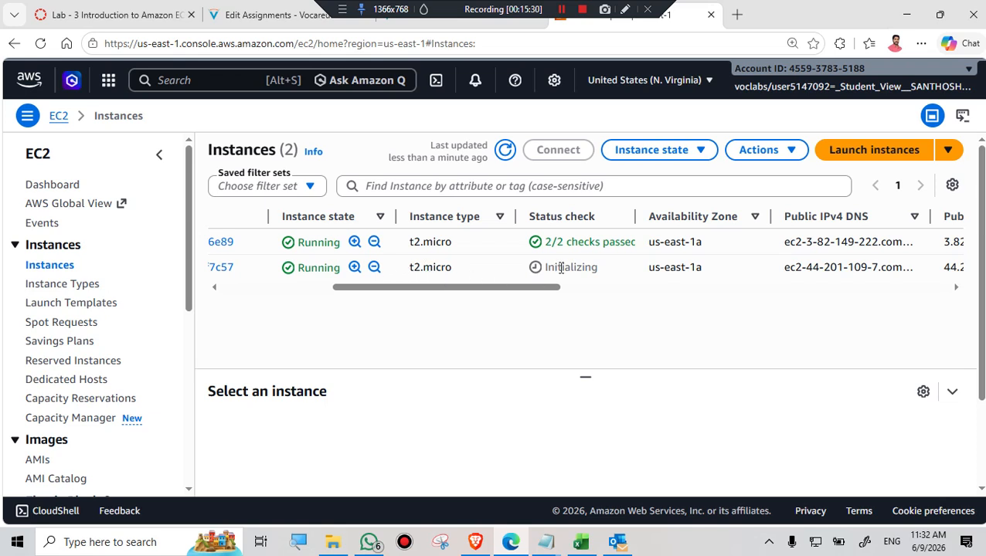
click(503, 151)
click(457, 25)
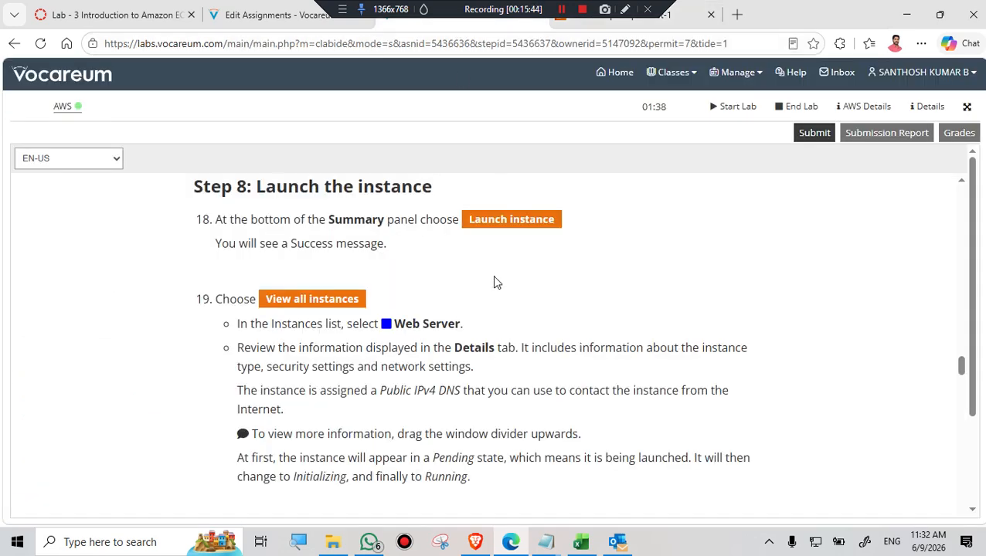
scroll(517, 294, down, 1)
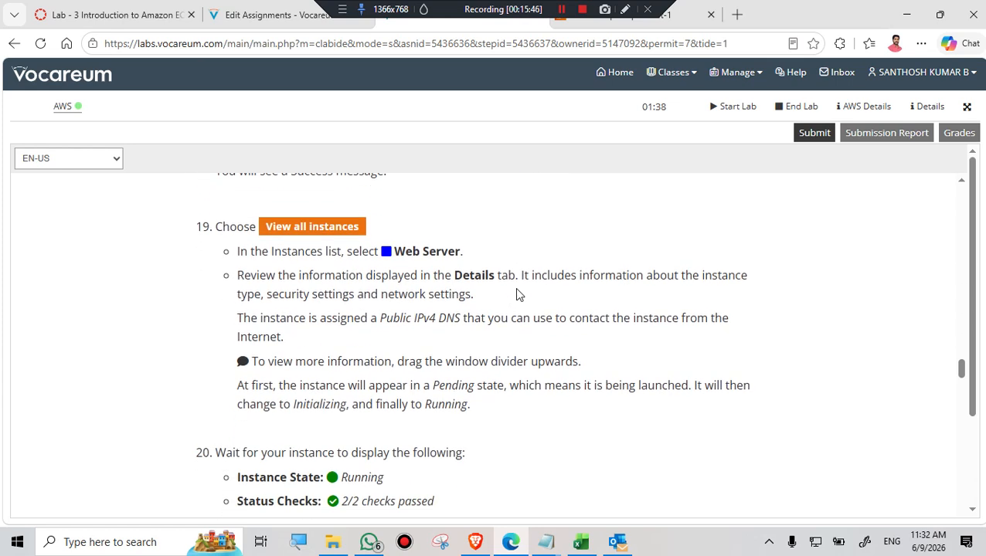
scroll(517, 294, down, 1)
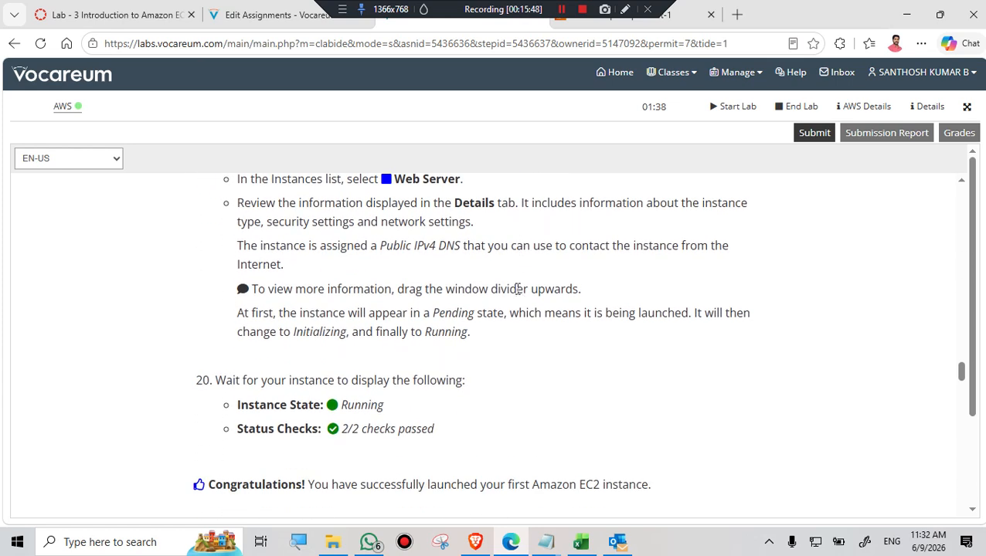
scroll(523, 317, up, 1)
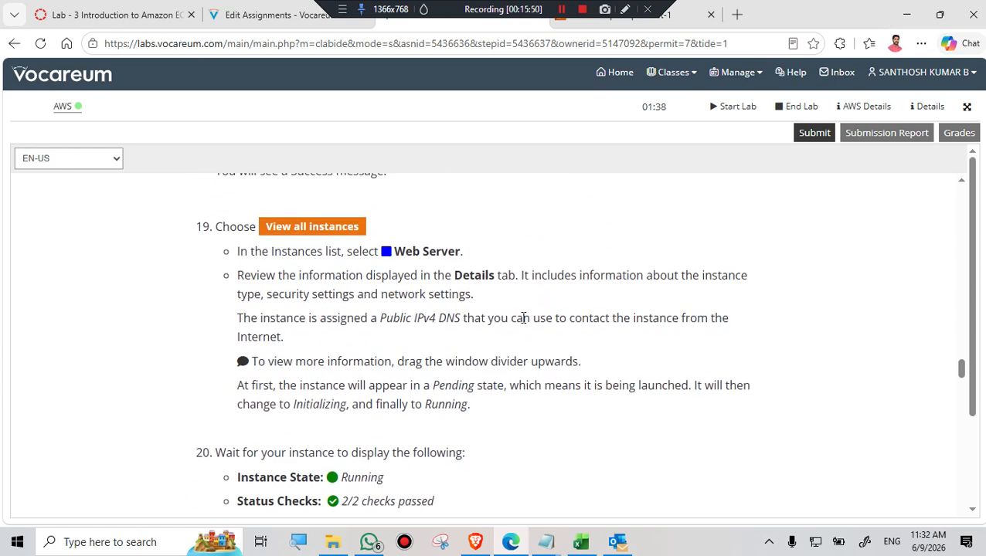
Refresh the instances list again to check whether the Web Server has passed its status checks
click(575, 27)
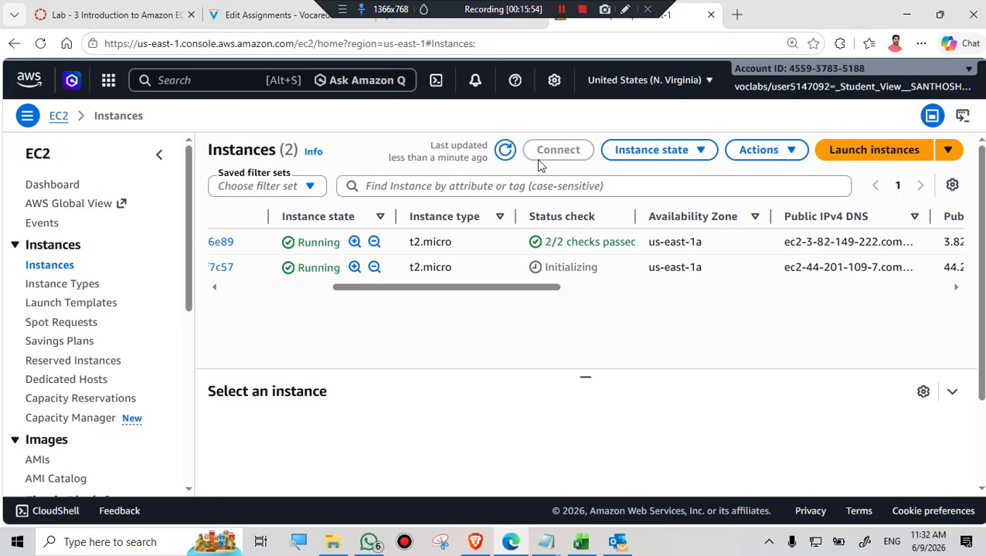
click(506, 152)
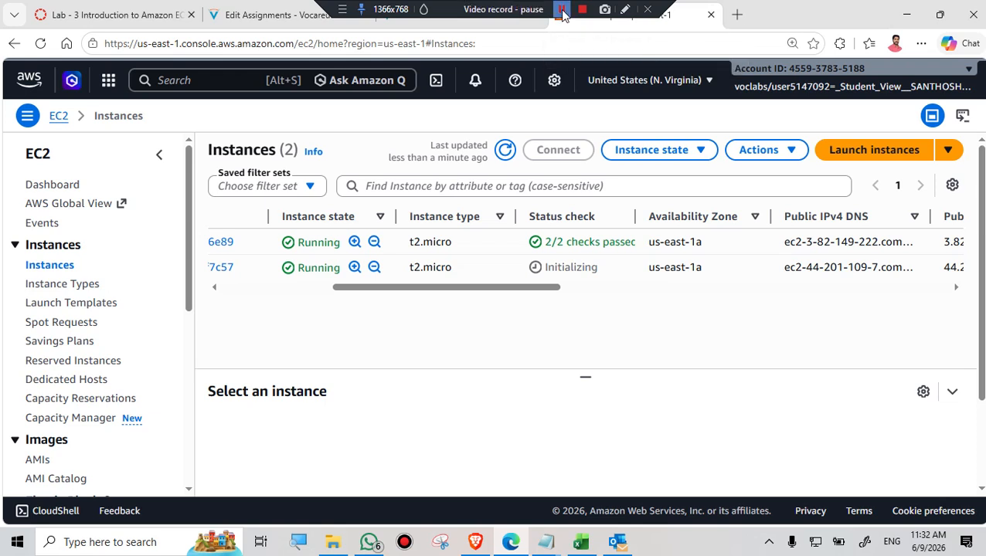
click(562, 9)
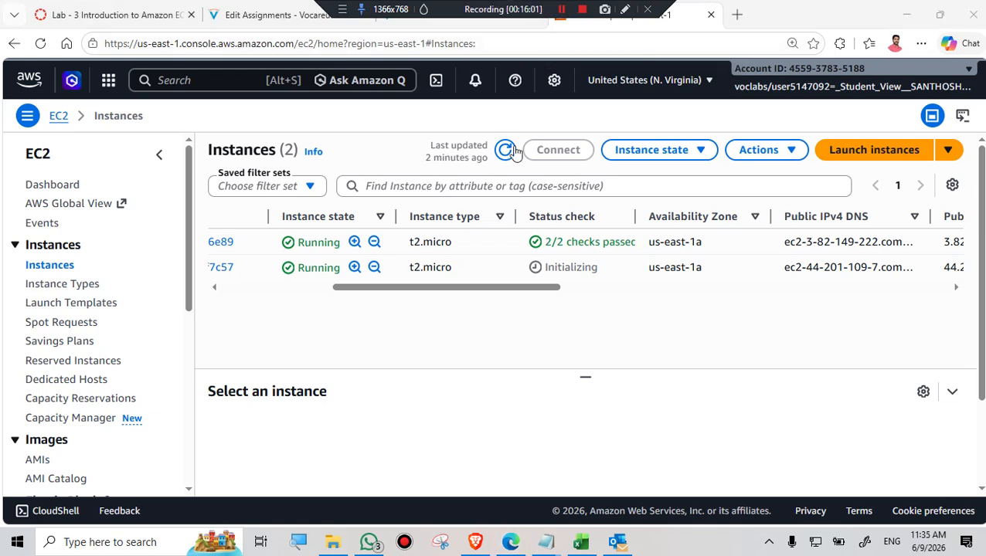
click(513, 151)
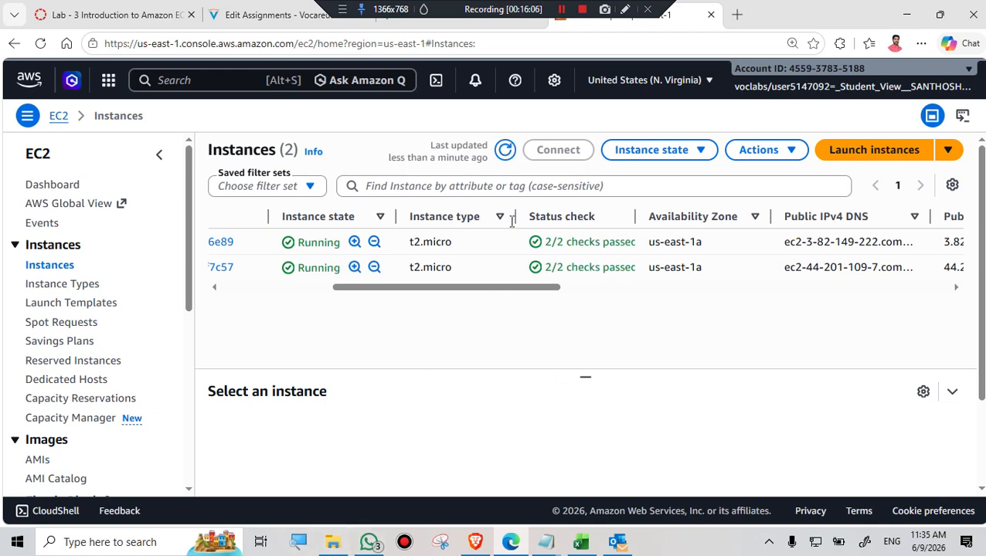
drag(506, 291, 212, 306)
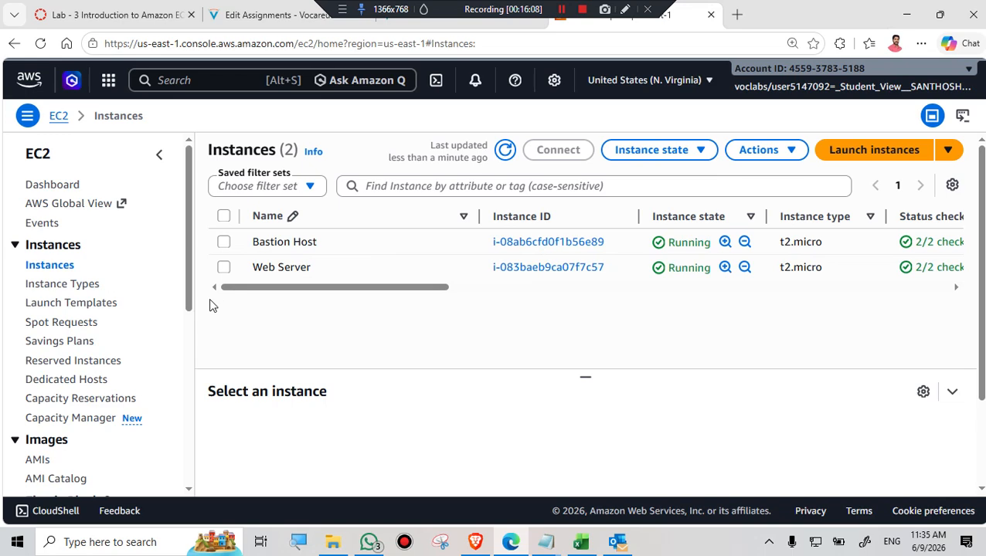
Following item 19 of the lab guide, select the Web Server instance and enlarge its details pane
click(460, 26)
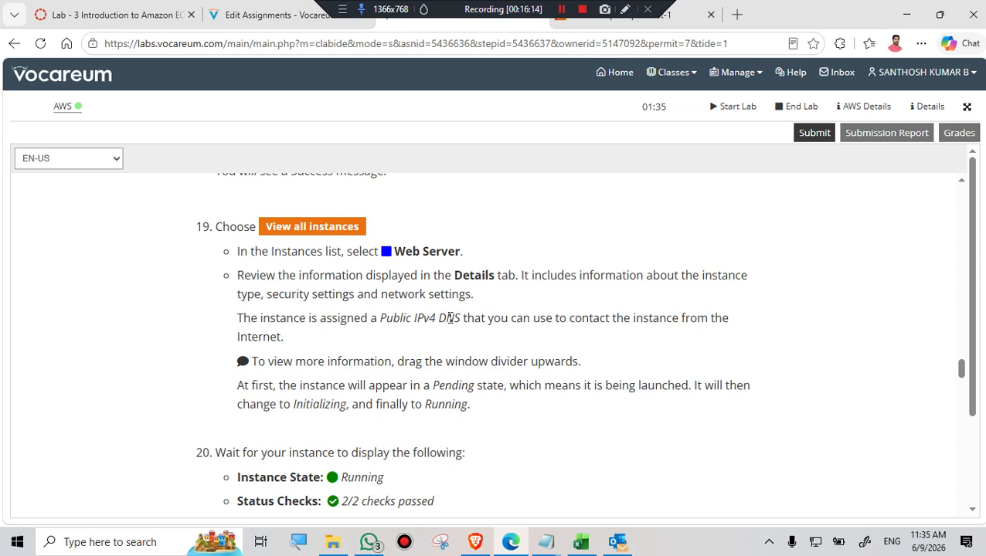
drag(386, 320, 464, 319)
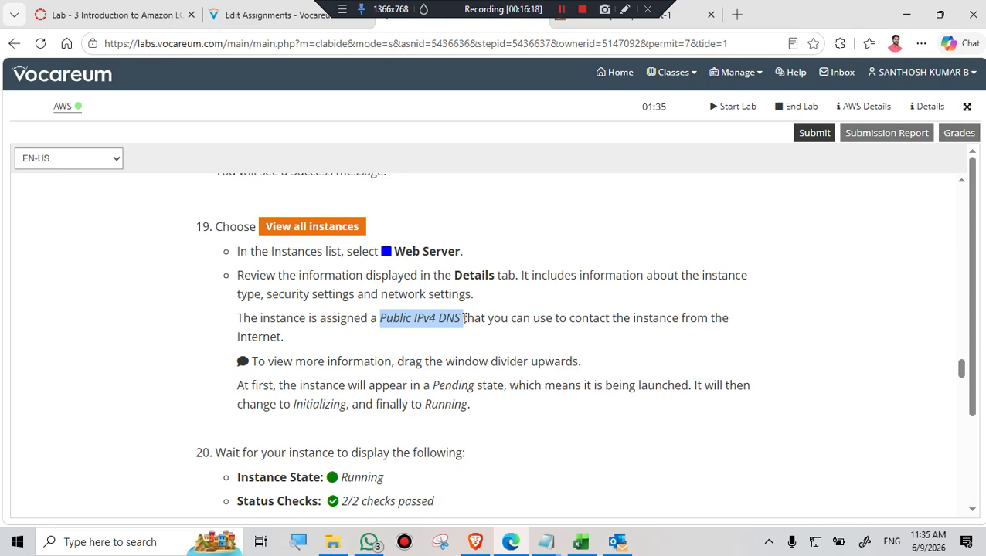
click(871, 293)
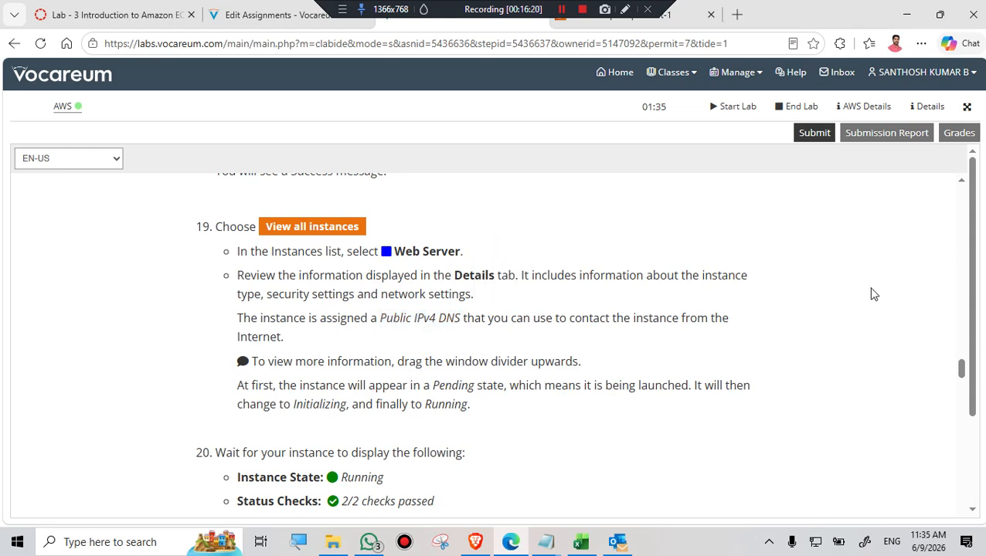
click(631, 26)
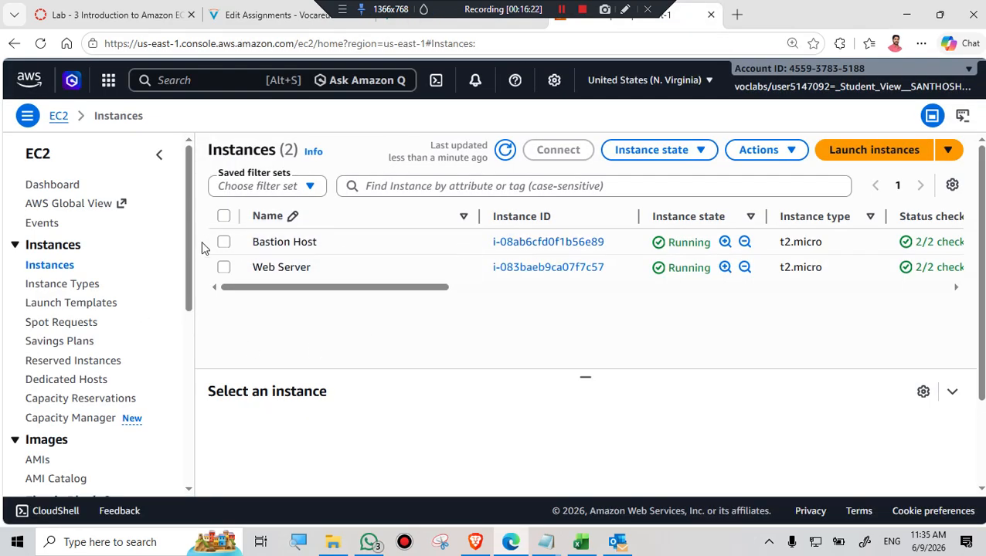
click(224, 269)
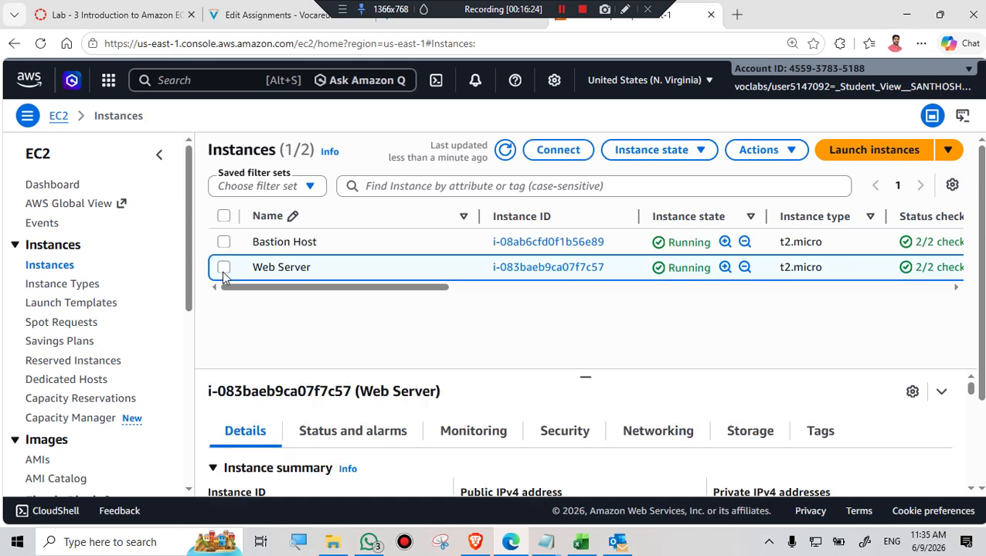
scroll(347, 324, down, 2)
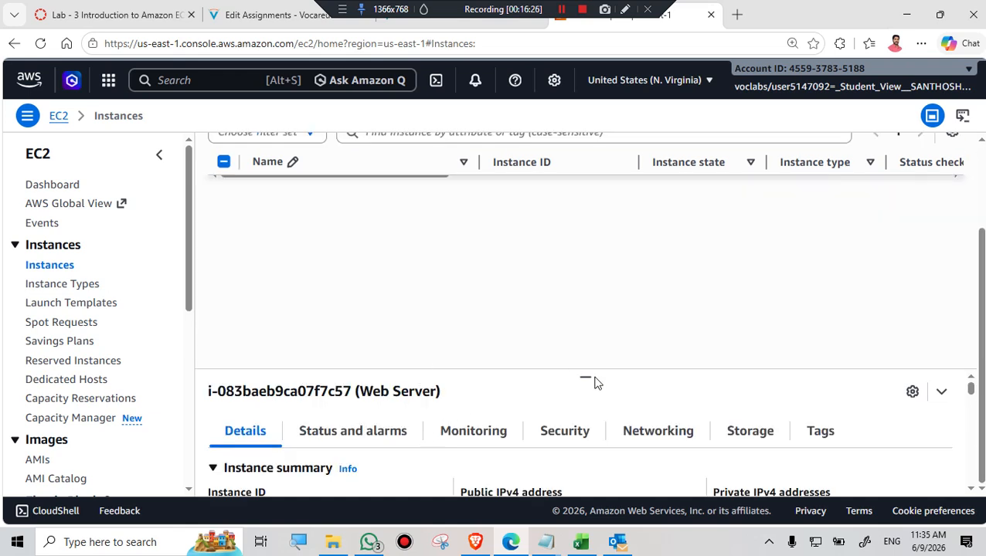
drag(585, 378, 622, 285)
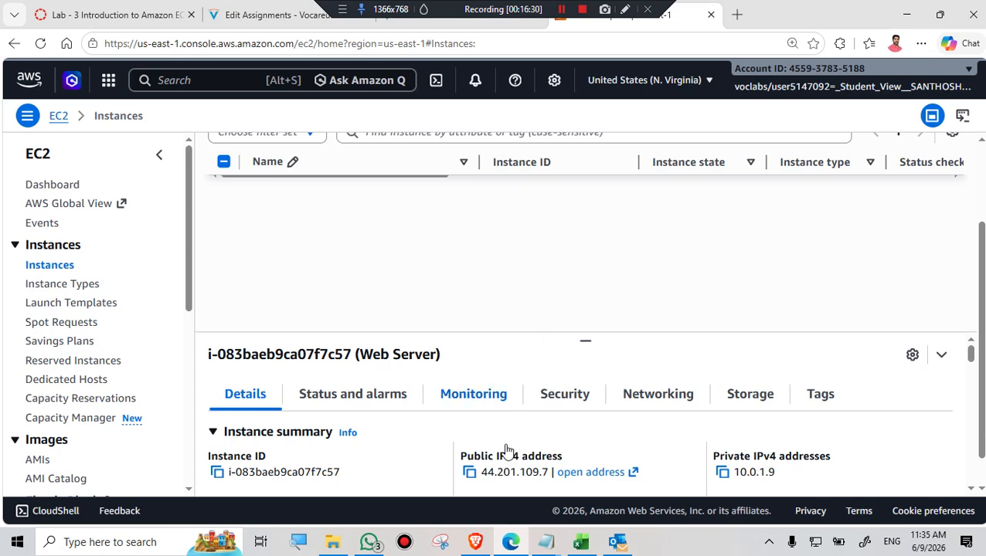
Copy the Web Server's public IPv4 address and load 44.201.109.7 in a new browser tab
click(470, 473)
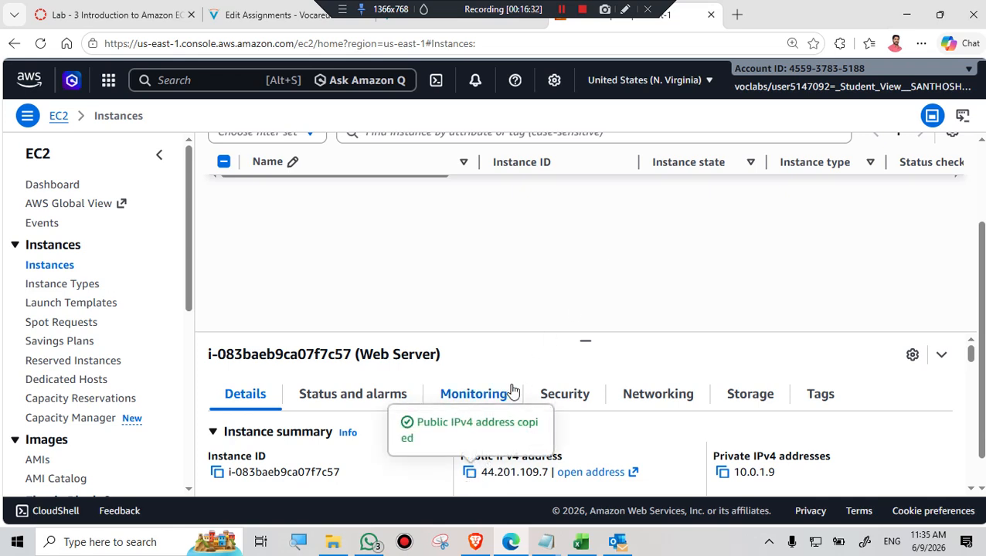
click(737, 15)
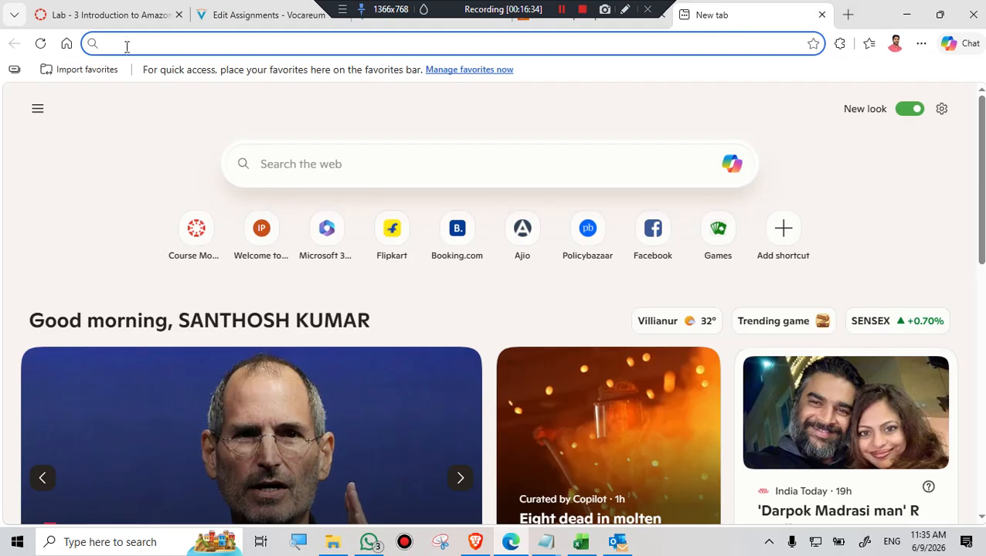
key(ctrl+v)
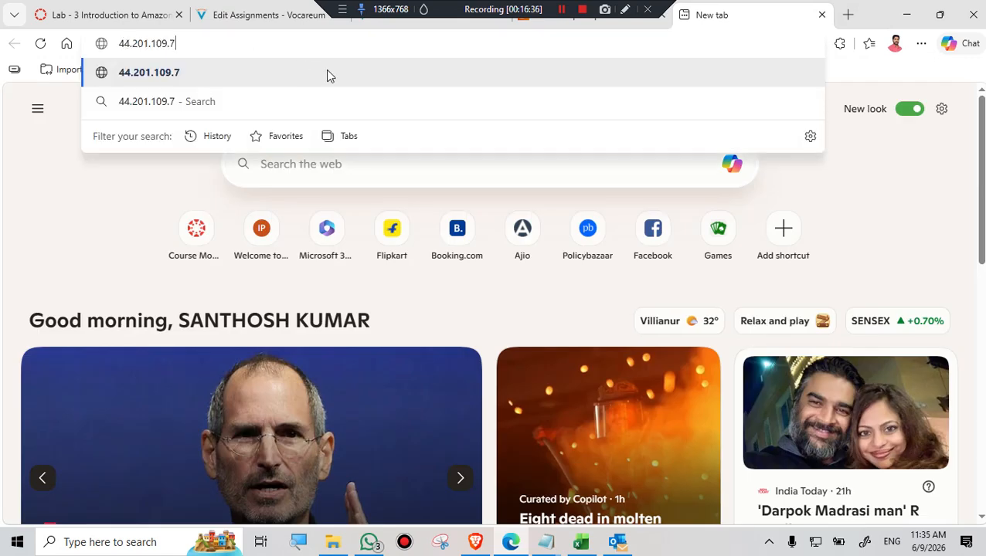
key(Return)
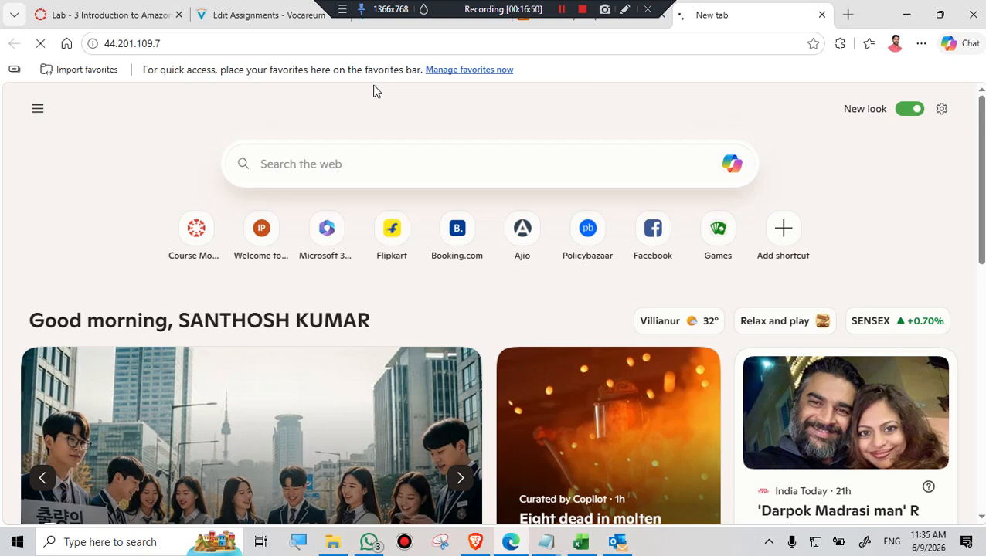
Read item 20 and the start of Task 2 in the lab guide, and check the web server's page
click(619, 27)
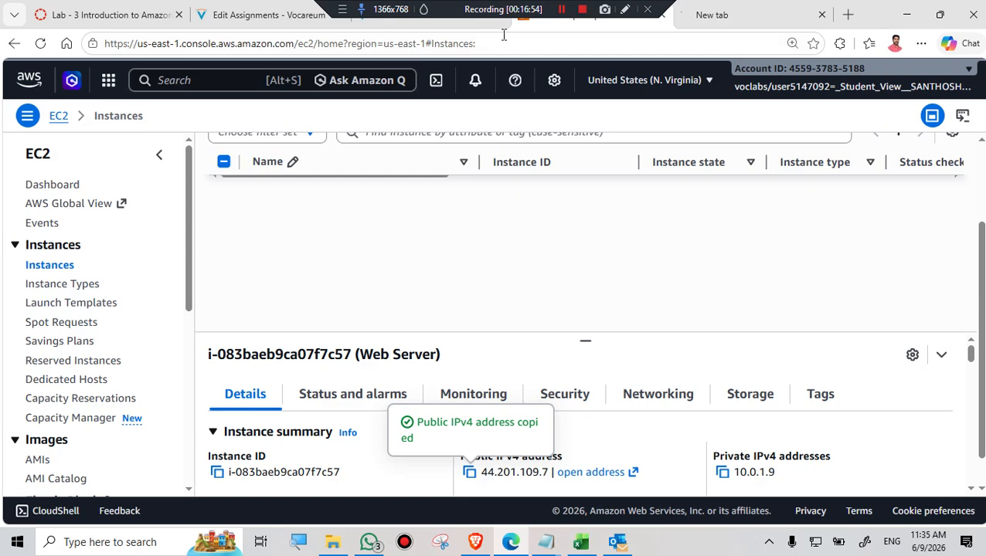
click(469, 27)
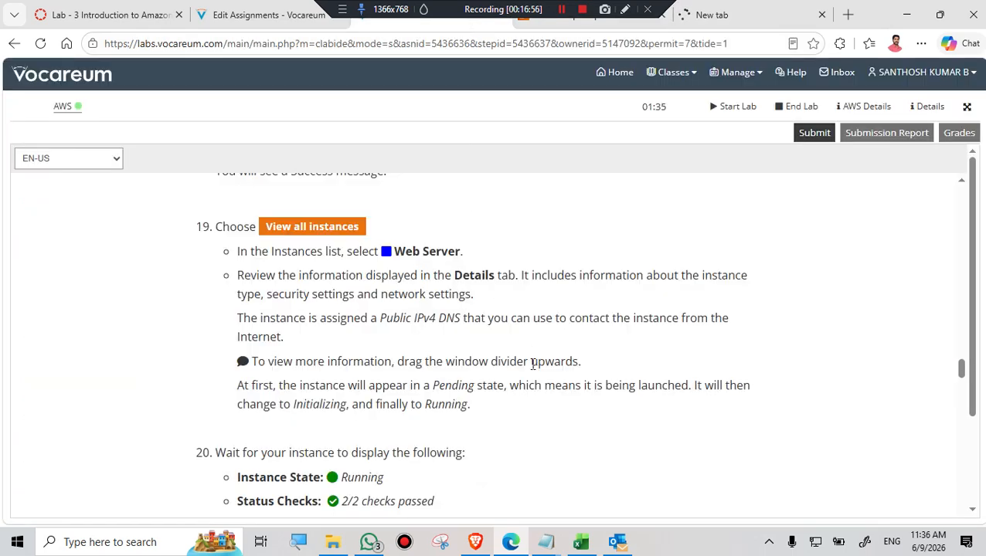
scroll(543, 361, down, 2)
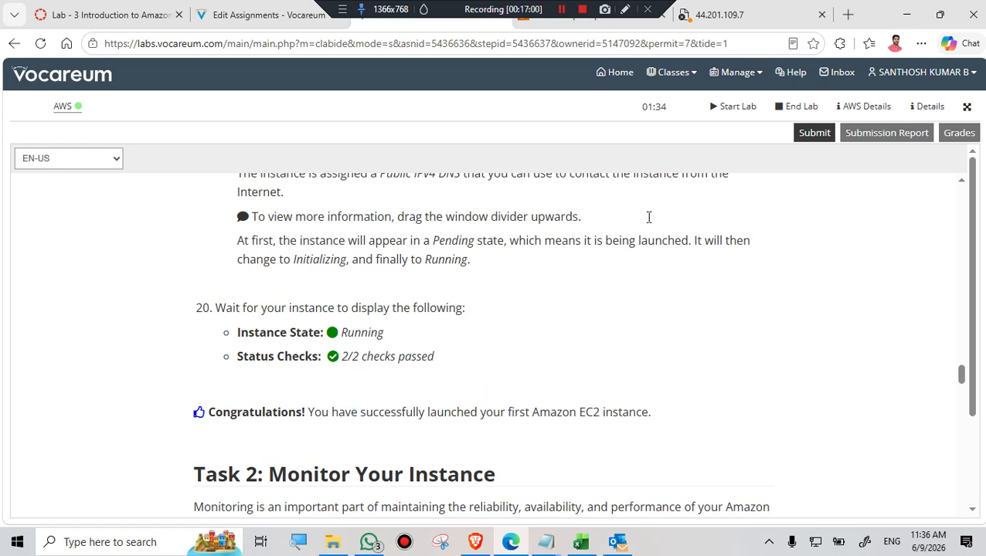
scroll(587, 312, down, 1)
click(703, 15)
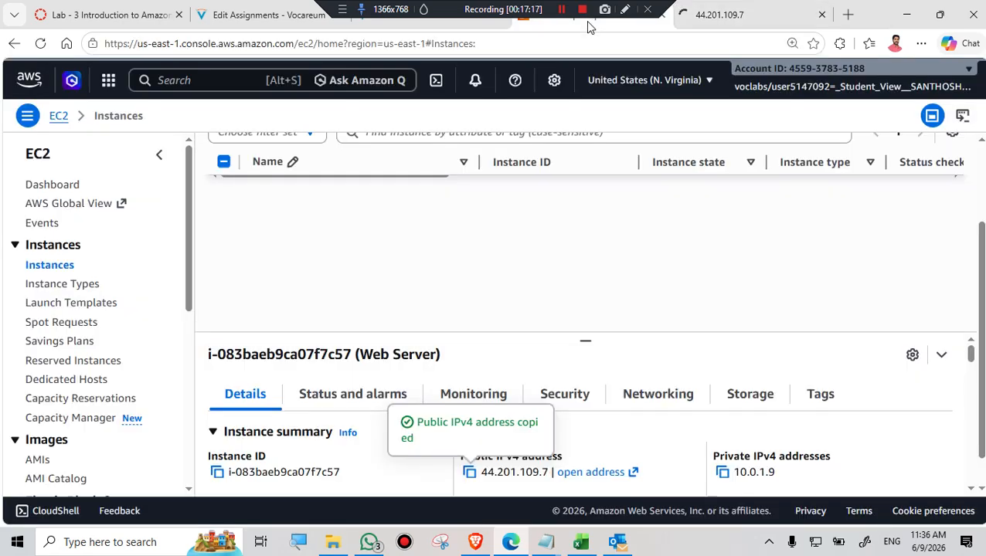
Look through the Web Server's instance details, including its hostname, private DNS name and instance type
click(589, 26)
scroll(677, 377, down, 3)
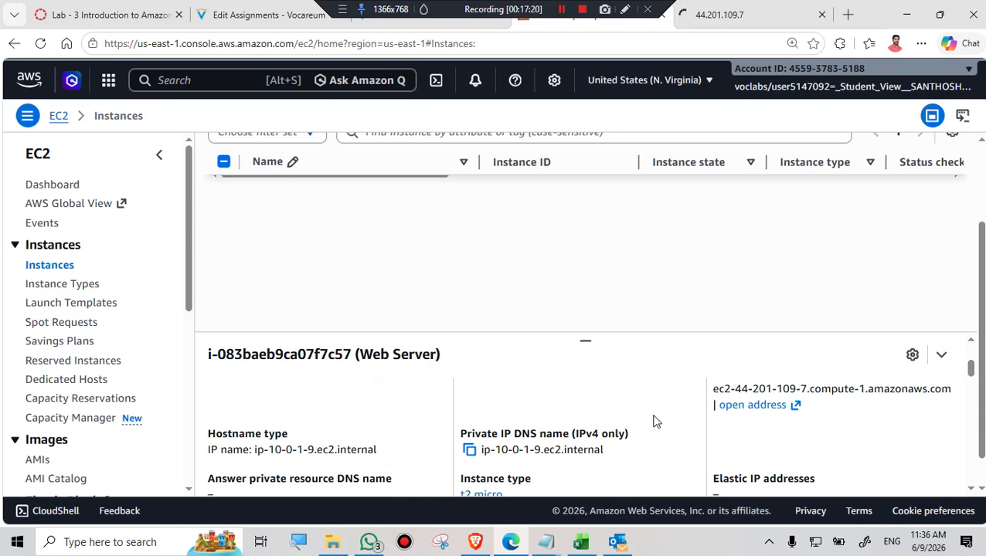
scroll(655, 421, down, 2)
scroll(653, 423, down, 2)
scroll(653, 421, down, 1)
scroll(653, 421, up, 8)
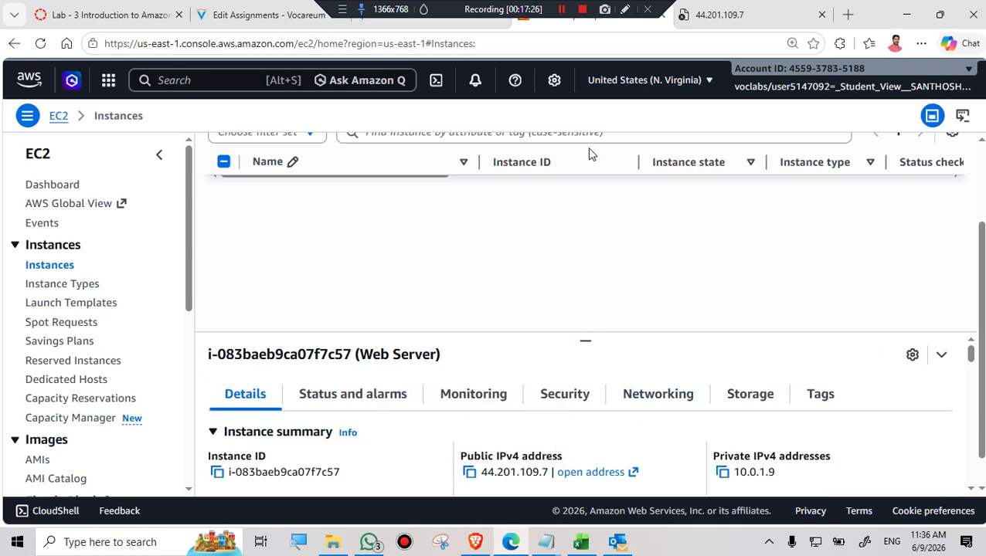
Read Task 2: Monitor Your Instance in the lab guide, covering items 21 and 22 on status checks and monitoring
click(405, 27)
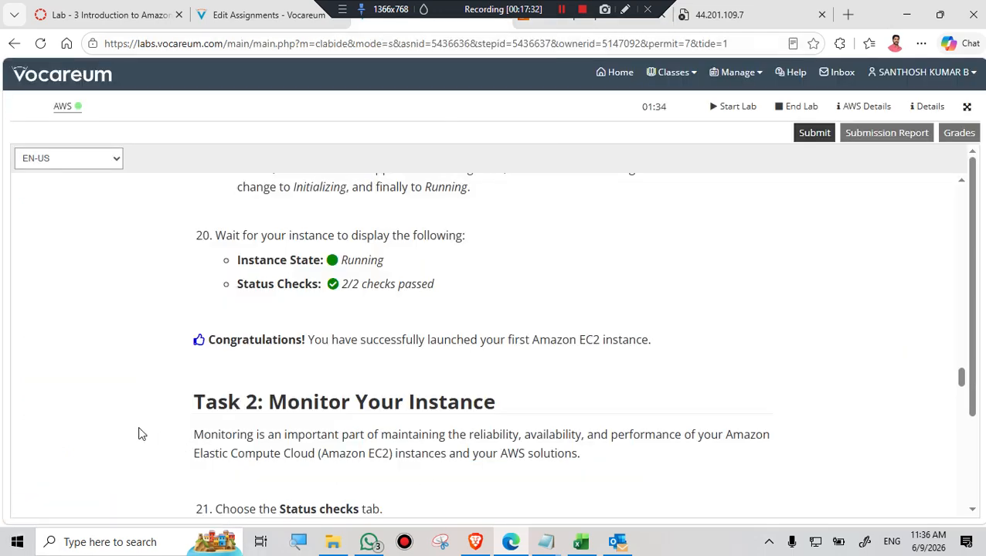
scroll(452, 310, down, 1)
scroll(453, 310, down, 2)
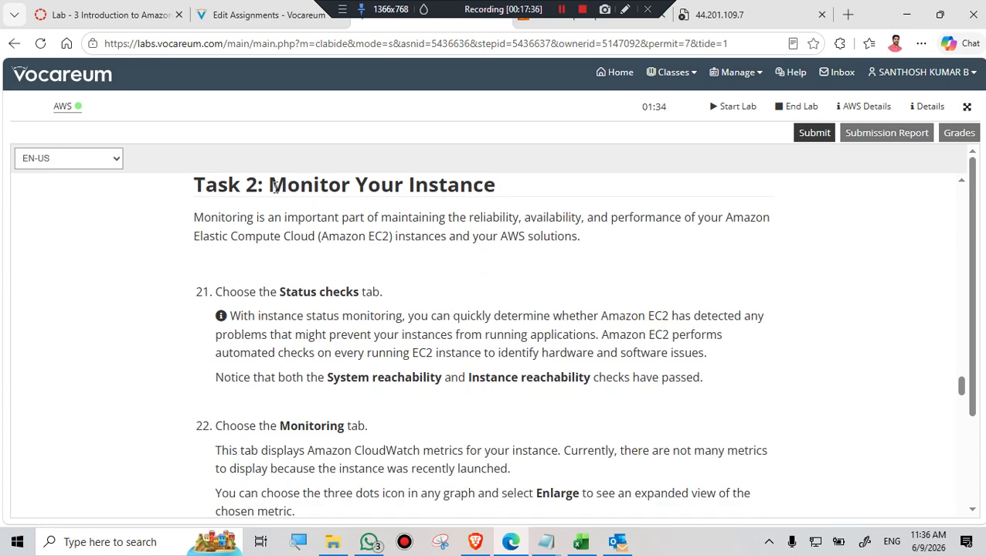
drag(269, 185, 494, 184)
click(501, 393)
scroll(395, 415, down, 3)
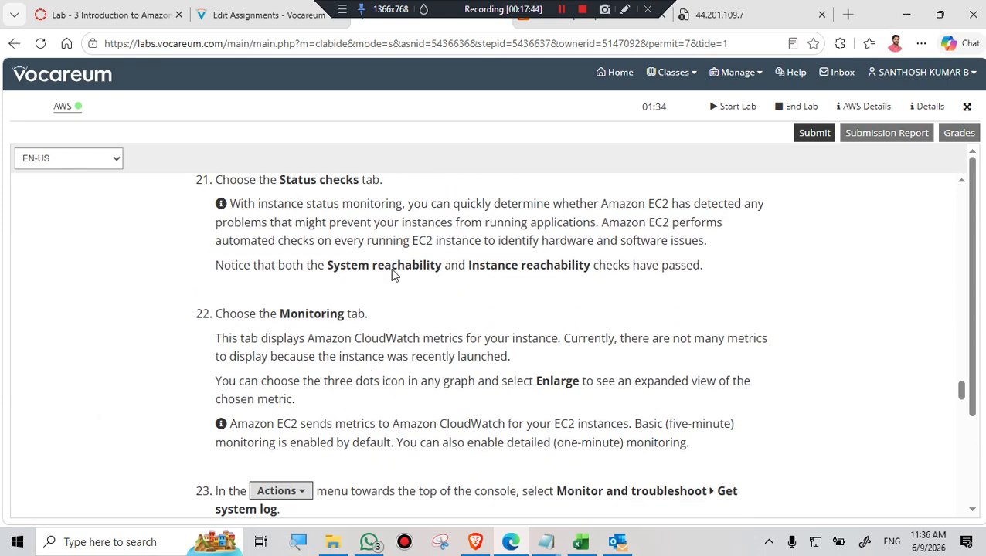
Following item 21, show the Web Server's status and alarms and examine its system and instance status checks
click(616, 16)
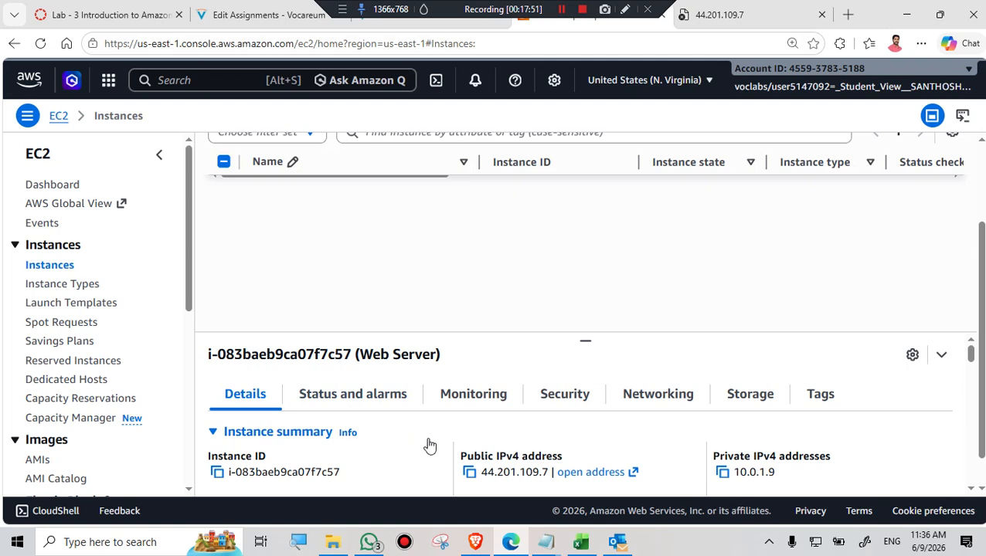
click(352, 399)
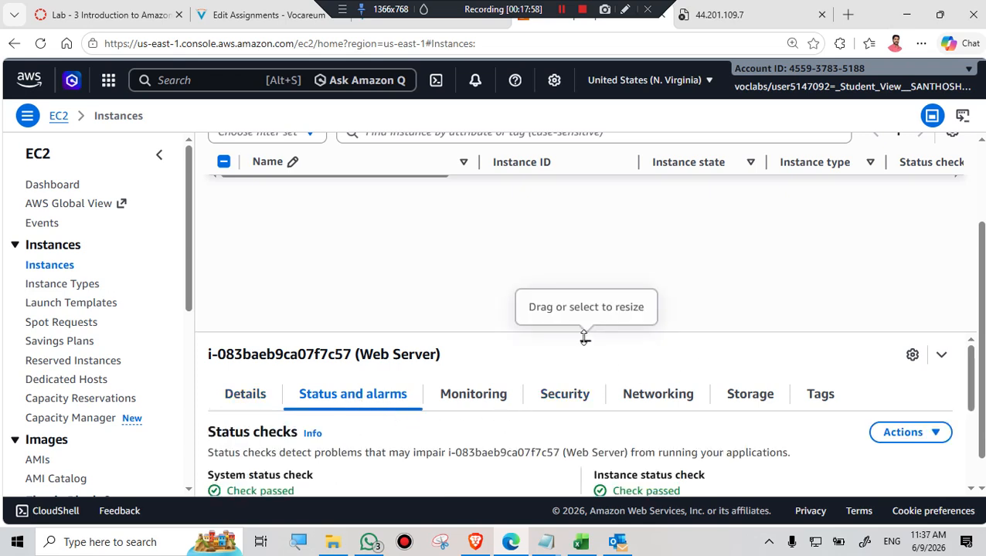
drag(981, 282, 981, 317)
mouse_move(972, 369)
mouse_down()
mouse_move(979, 394)
mouse_move(978, 358)
mouse_up()
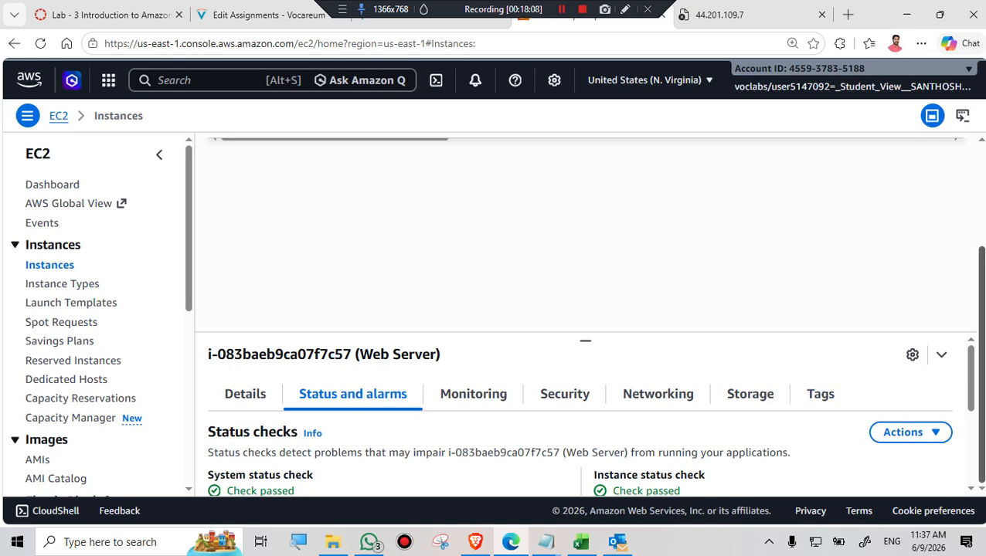
scroll(971, 376, down, 1)
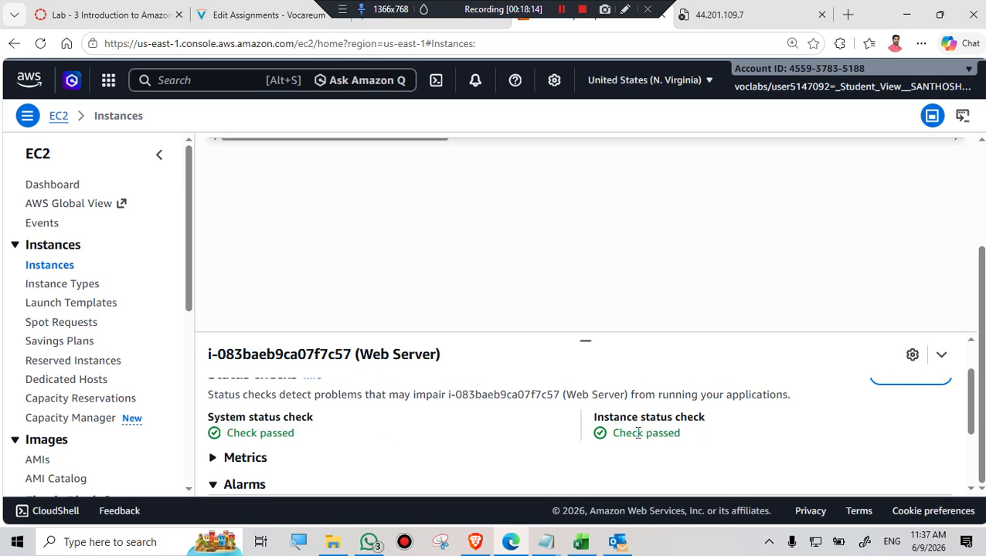
Expand the status check metrics of the Web Server and examine the graphs of failed system and instance checks
click(219, 460)
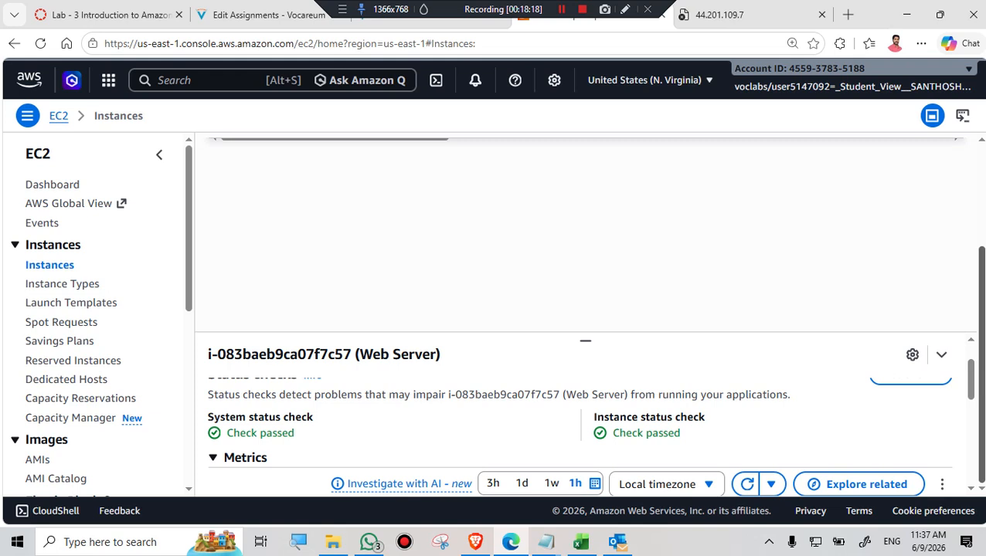
scroll(971, 401, down, 1)
scroll(971, 401, down, 1)
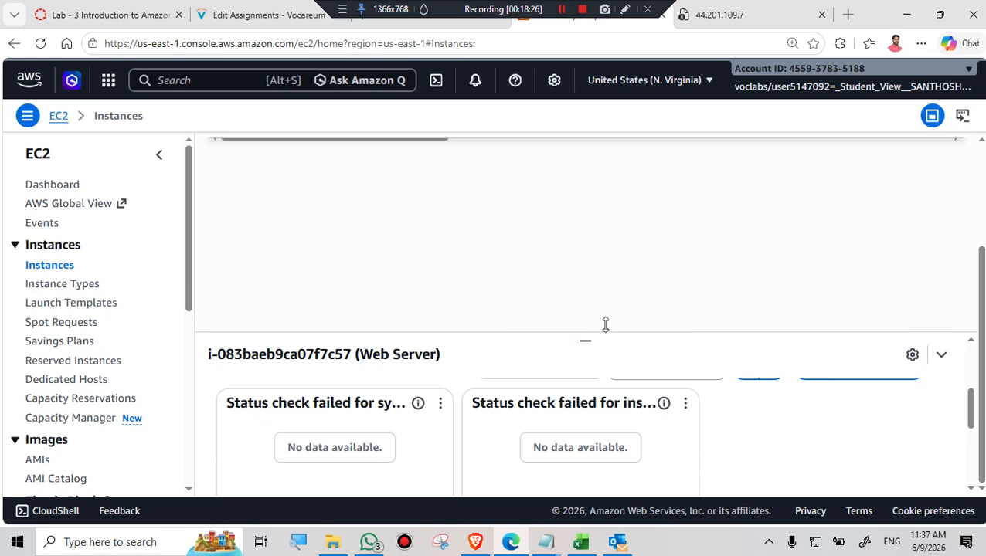
drag(585, 338, 587, 311)
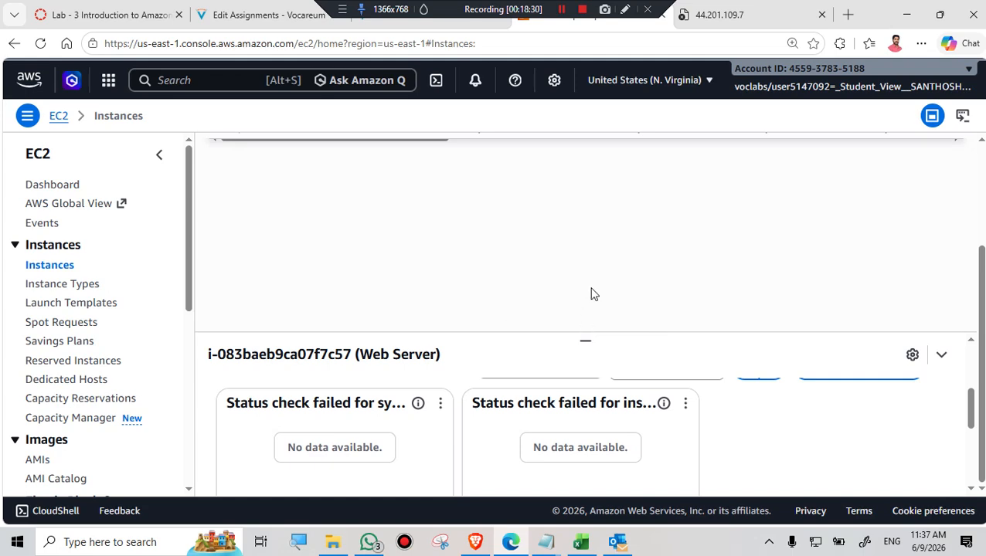
scroll(186, 280, down, 1)
scroll(186, 286, down, 1)
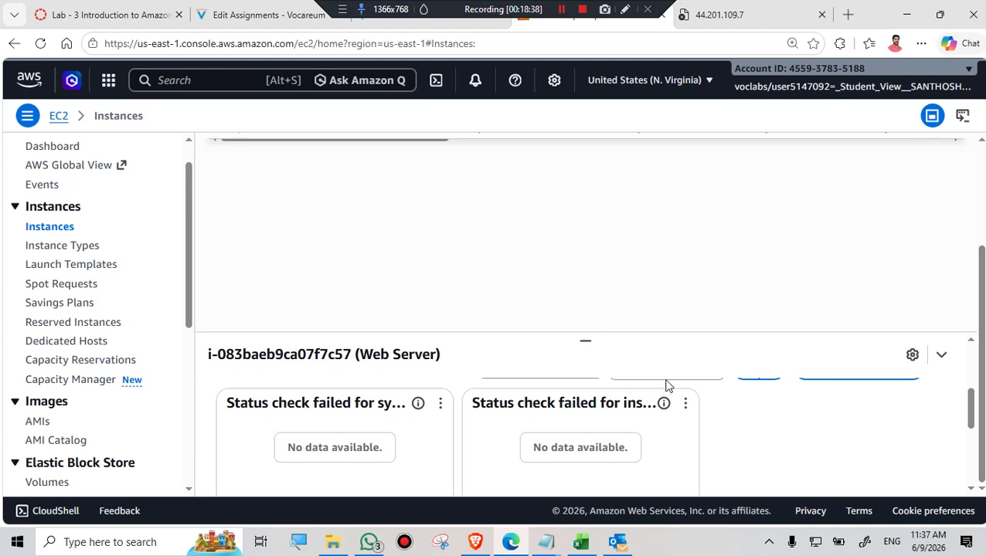
Following item 22, enlarge and refresh the graph of failed system status checks, and check the page at 44.201.109.7
click(451, 23)
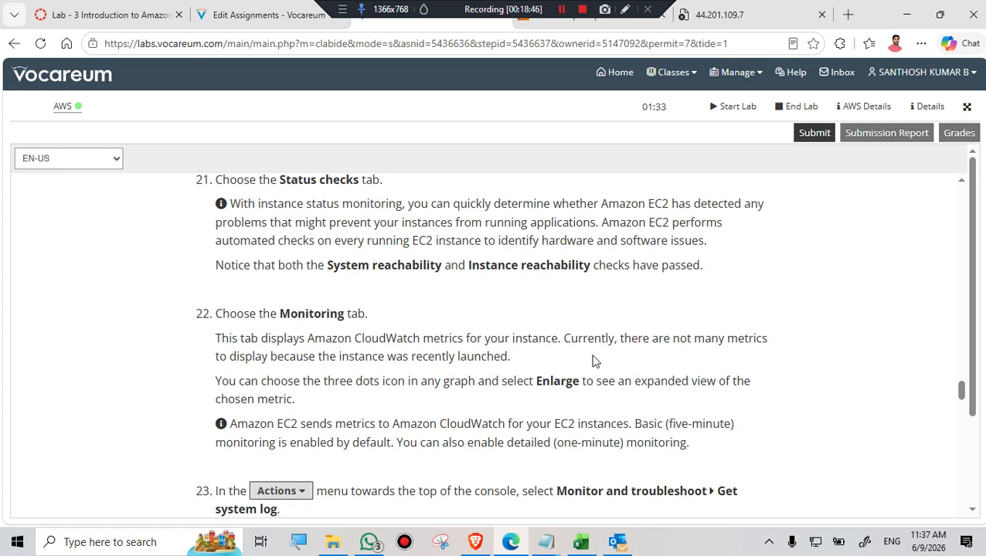
click(573, 23)
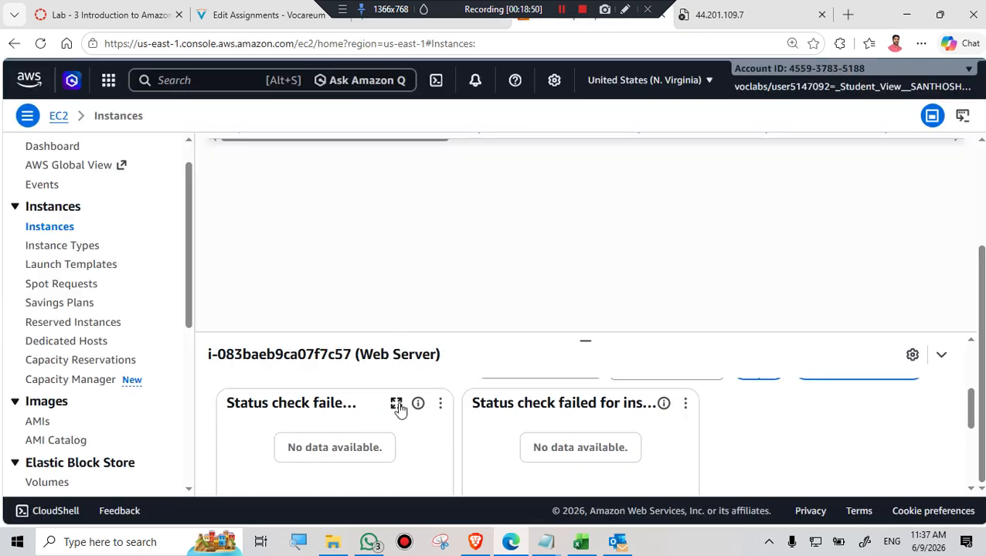
click(397, 405)
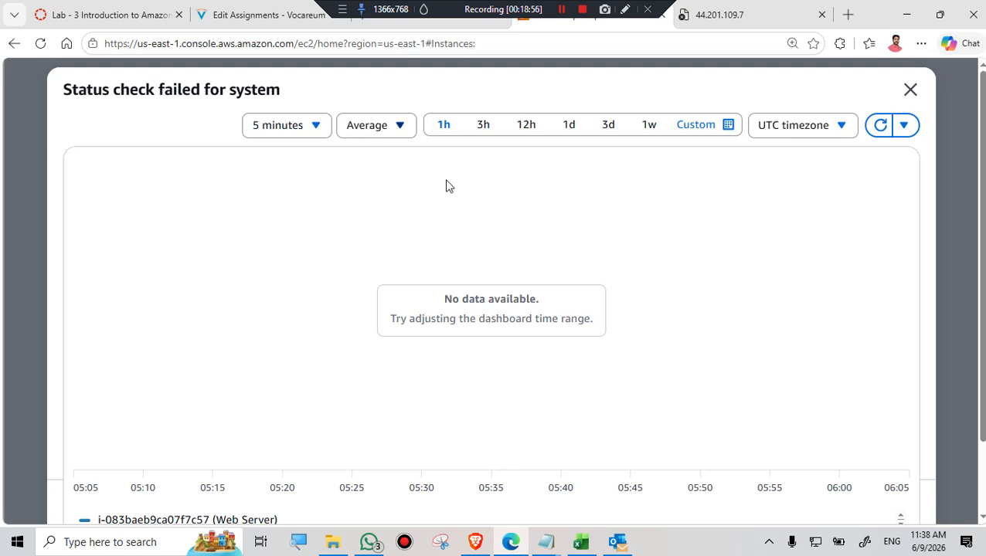
click(879, 125)
click(770, 20)
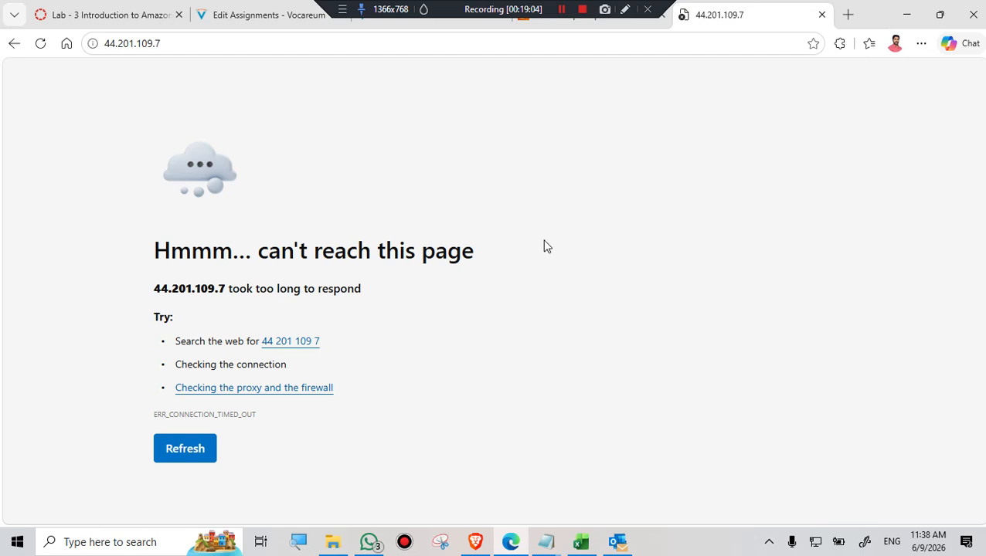
click(589, 22)
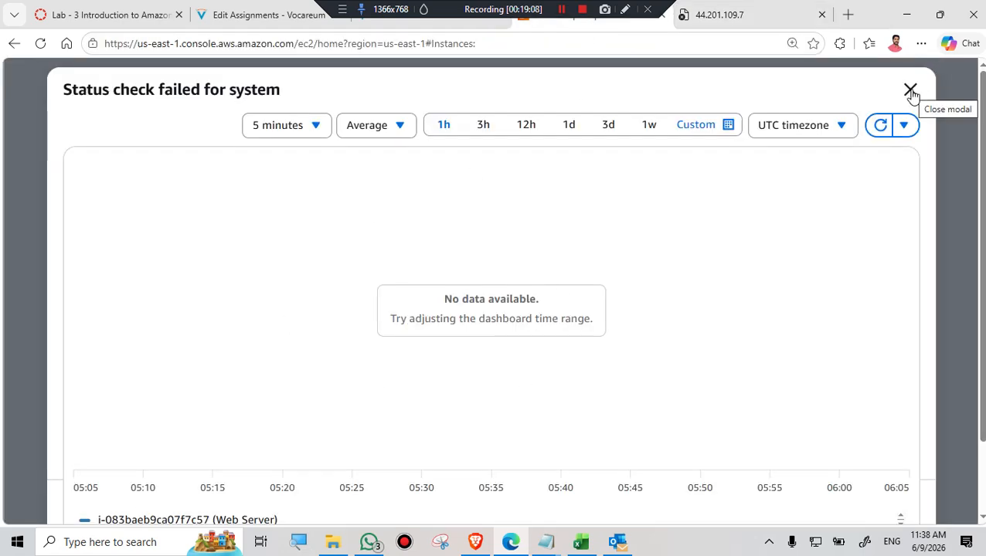
Read items 22 to 24 of the lab guide and close the enlarged graph of failed system status checks
click(436, 27)
scroll(442, 383, down, 1)
scroll(443, 388, down, 1)
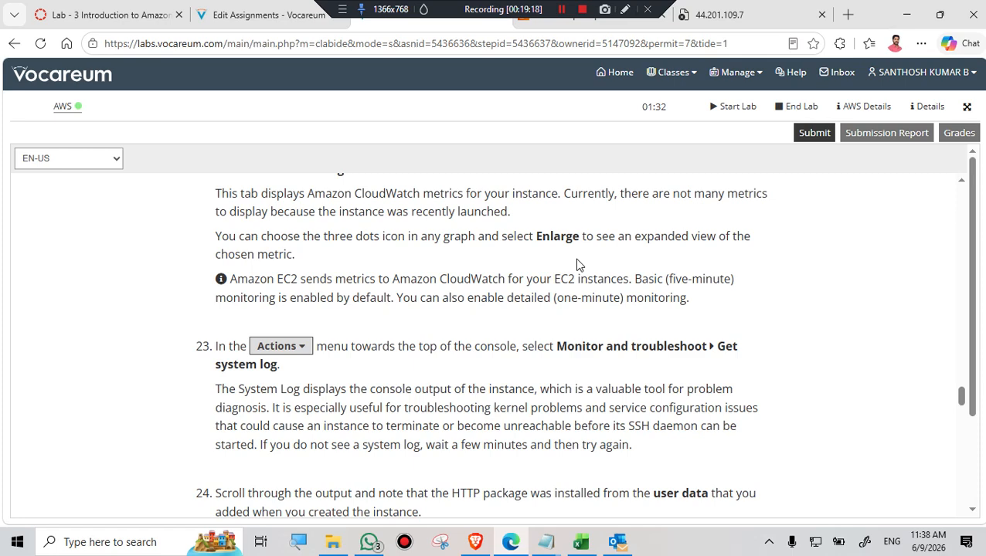
click(585, 27)
click(910, 91)
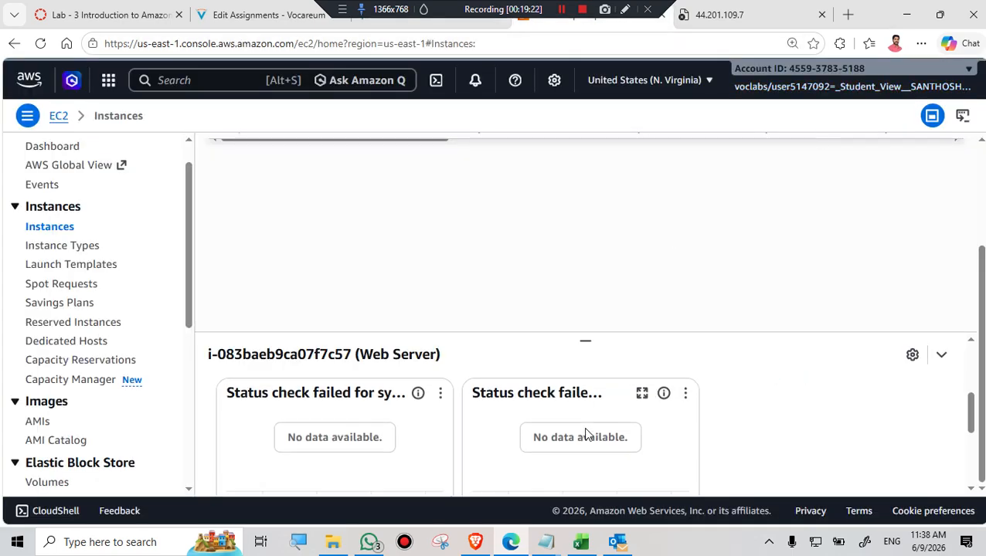
Enlarge the graph of failed instance status checks to examine it, and close the enlarged view
scroll(589, 433, down, 3)
scroll(590, 434, up, 4)
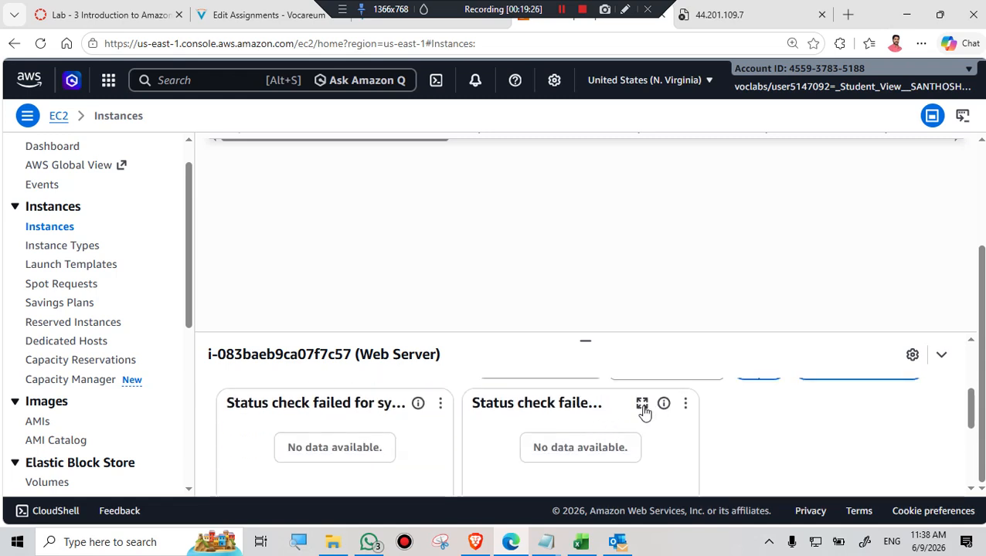
click(642, 404)
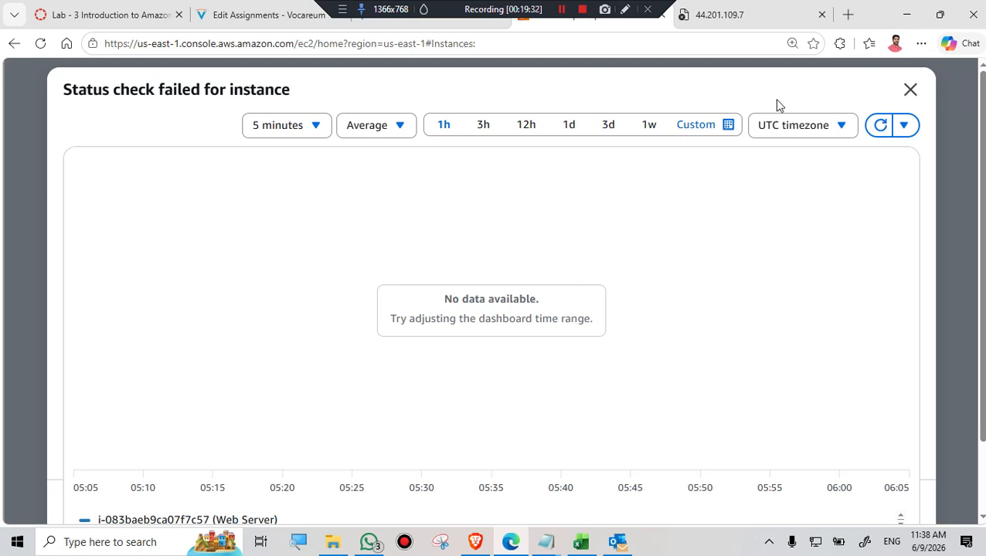
click(912, 92)
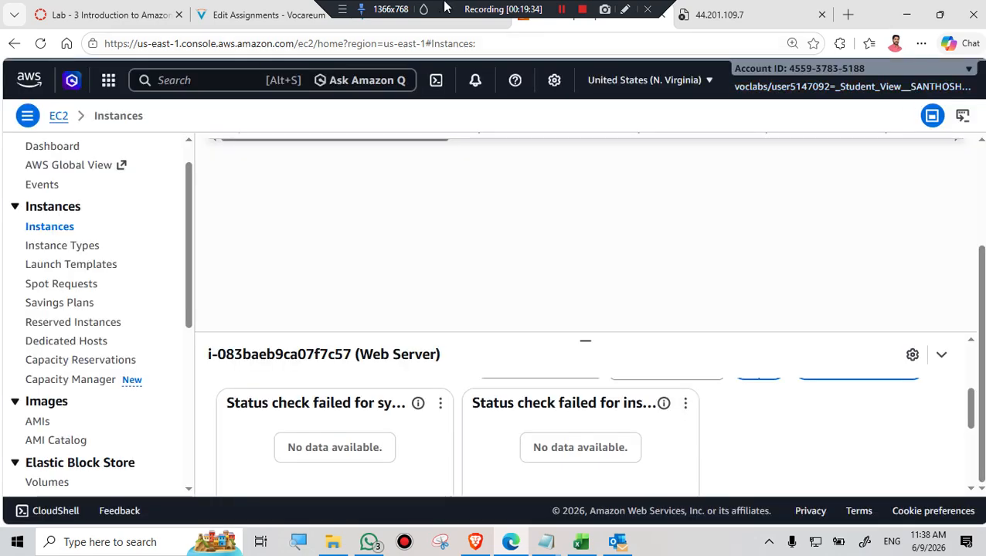
Following item 23 of the lab guide, get the system log of the Web Server instance
click(415, 29)
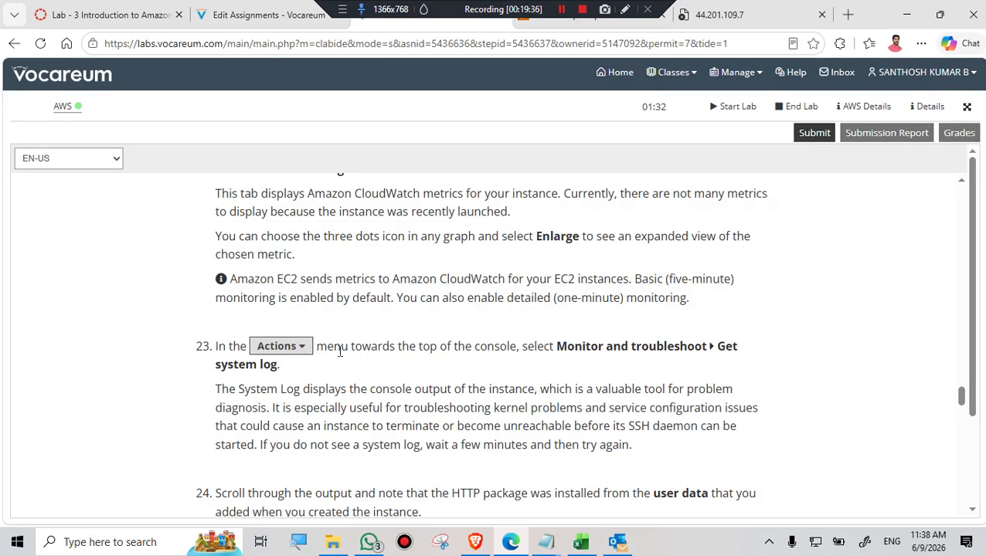
scroll(376, 337, down, 2)
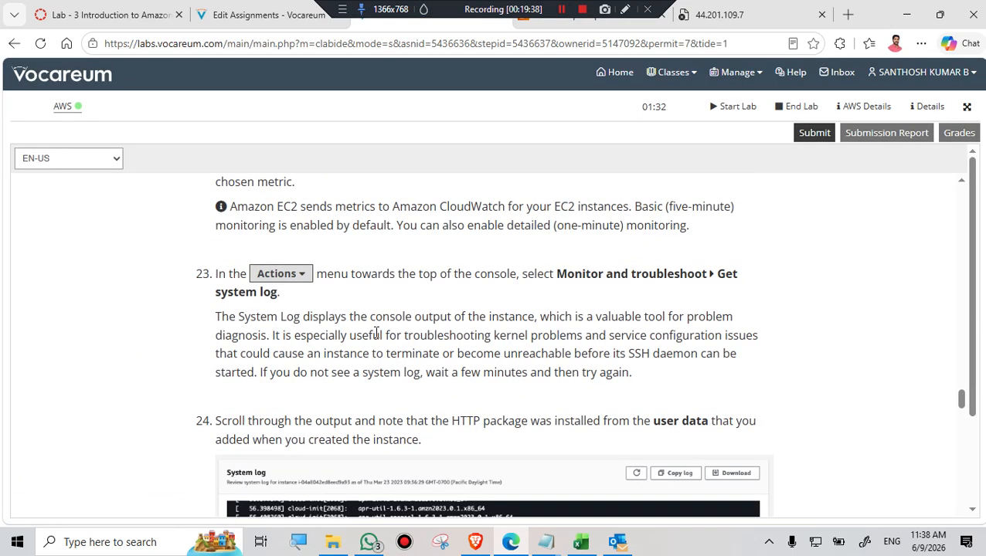
scroll(376, 337, up, 1)
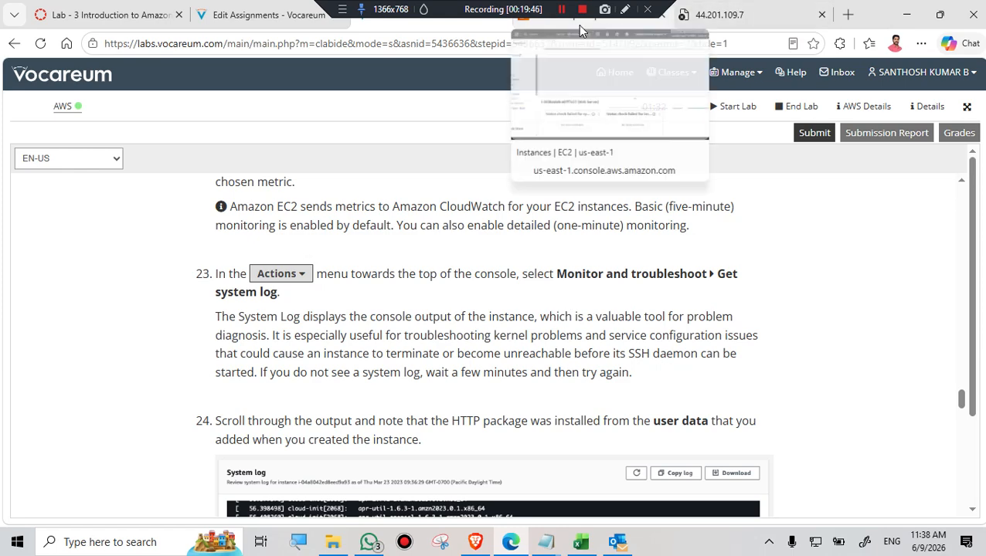
click(568, 26)
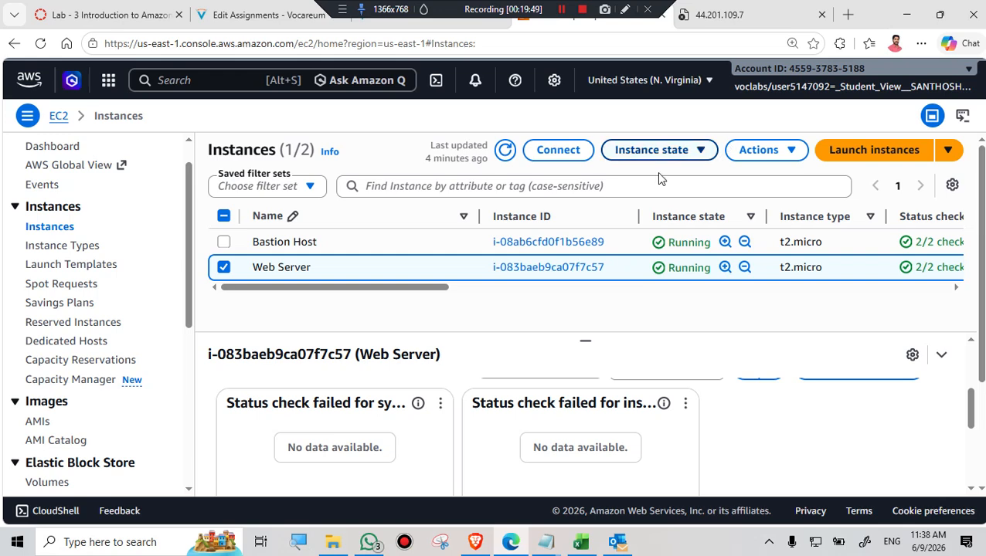
click(792, 153)
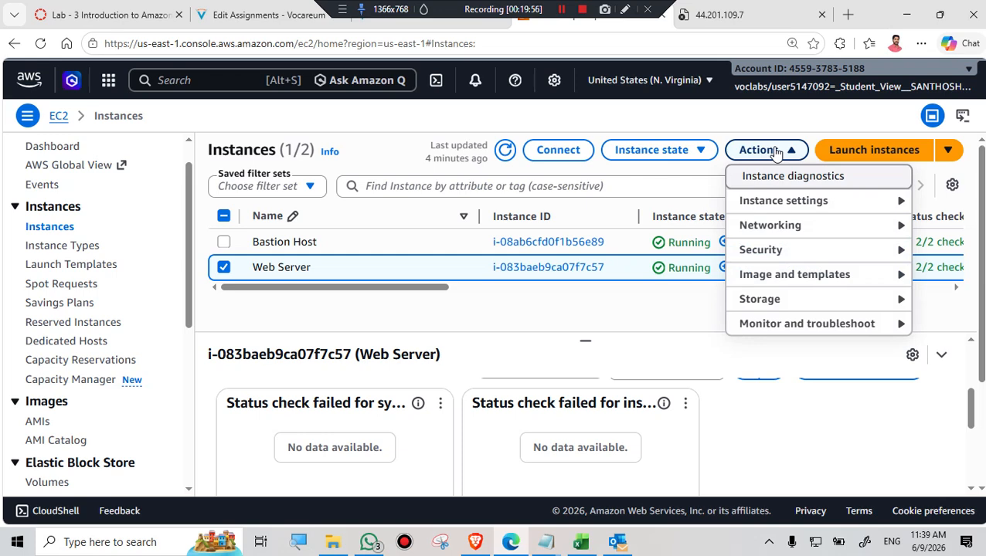
click(898, 326)
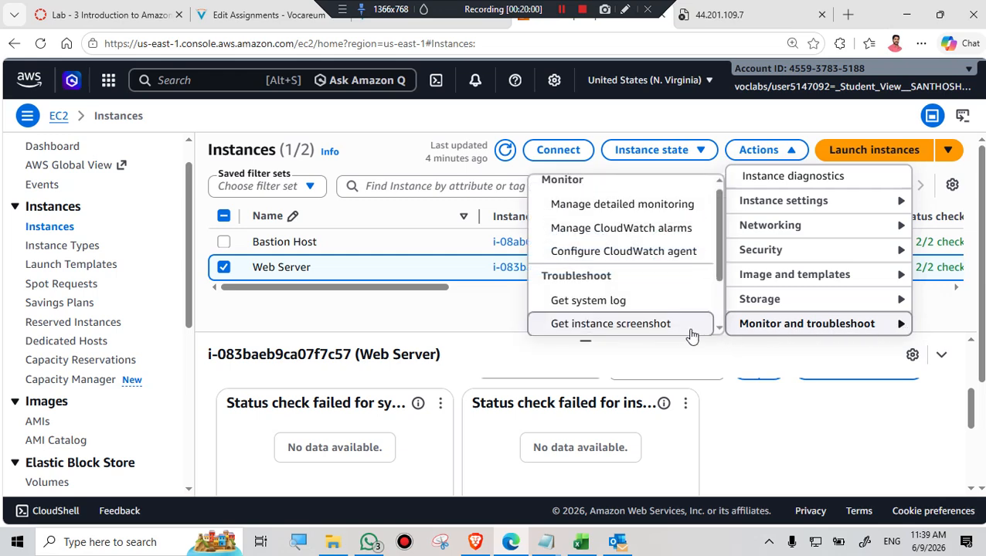
click(595, 302)
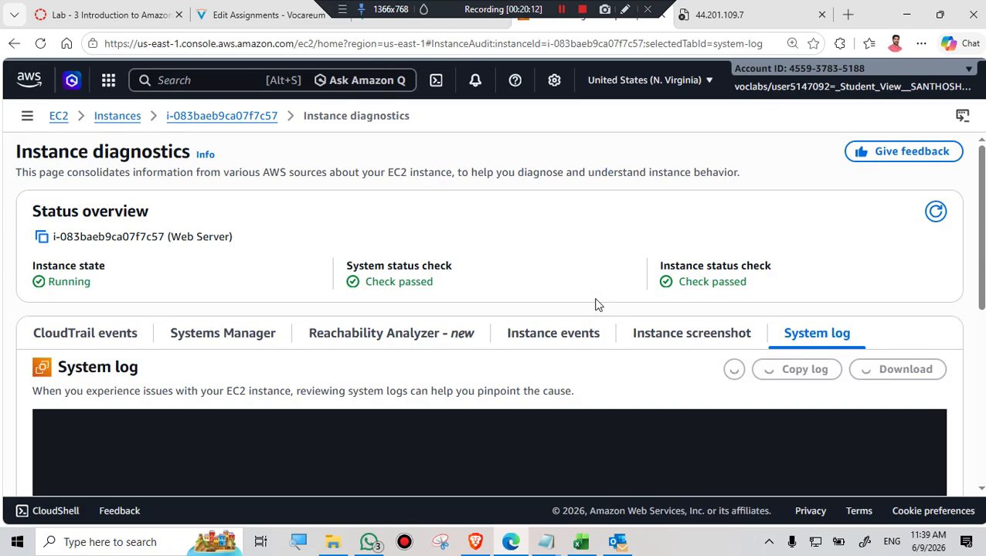
Examine the Web Server's system log from its last entries back to the start, including the network device and SSH key sections
scroll(638, 341, down, 3)
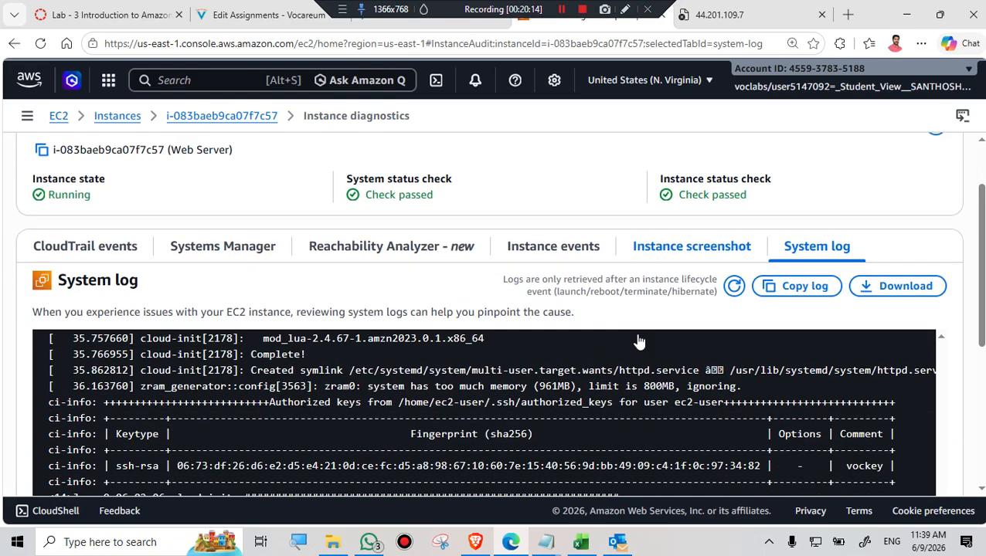
scroll(646, 333, down, 5)
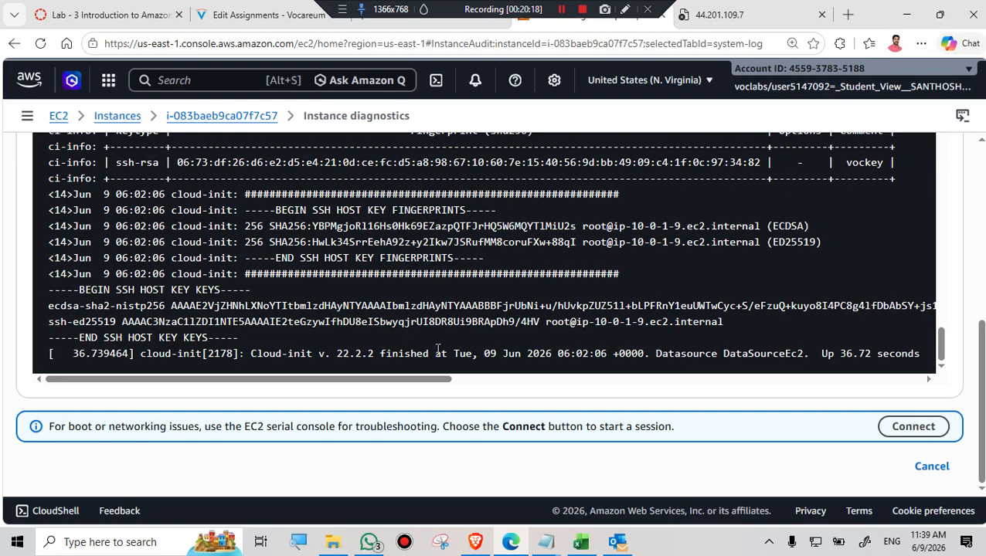
scroll(438, 350, up, 4)
scroll(437, 349, up, 10)
scroll(437, 352, up, 15)
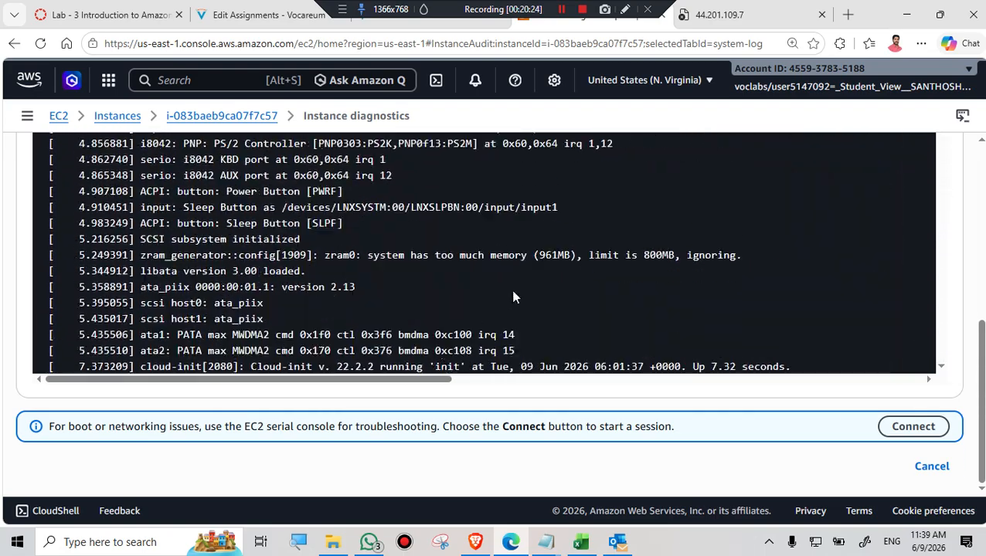
scroll(484, 316, up, 2)
scroll(982, 387, up, 4)
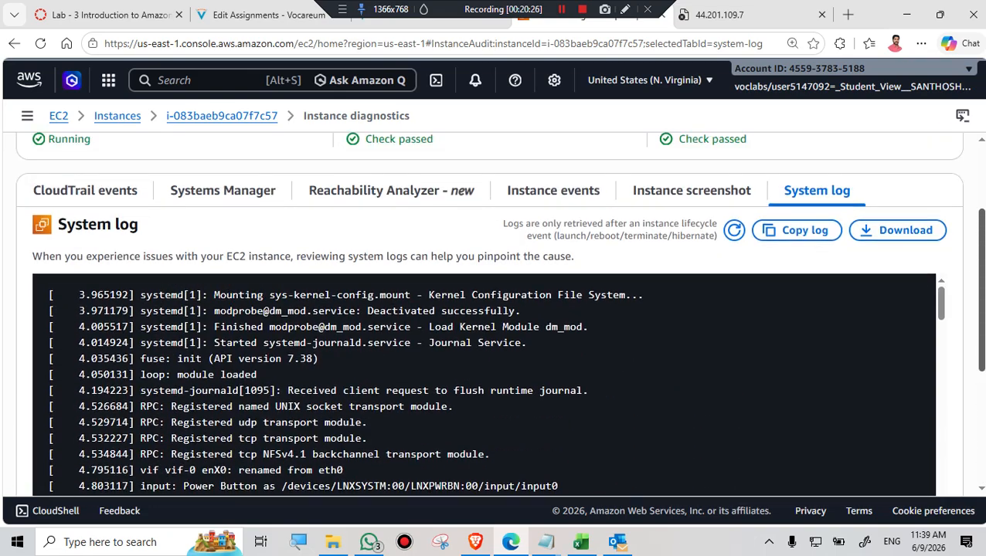
scroll(752, 336, down, 3)
scroll(753, 347, down, 12)
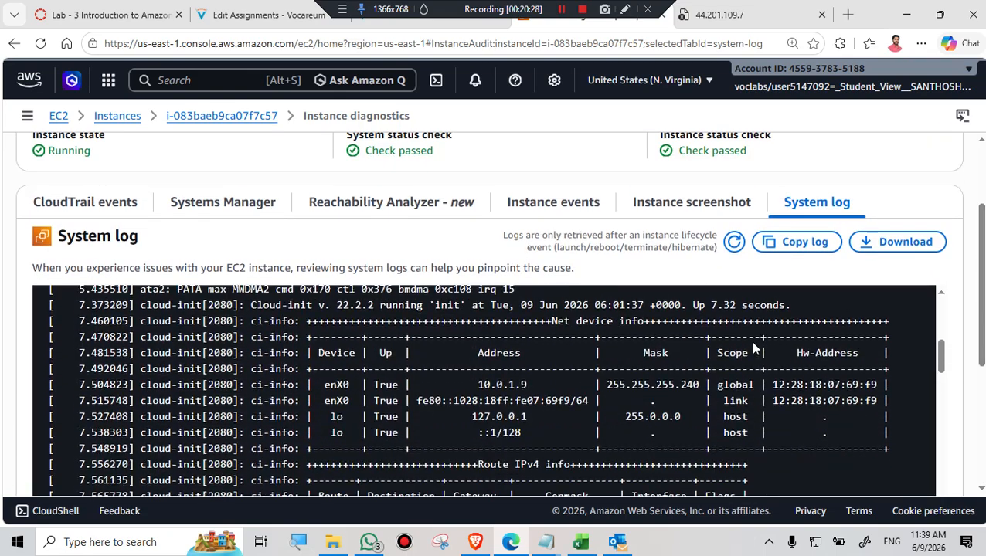
scroll(754, 349, down, 5)
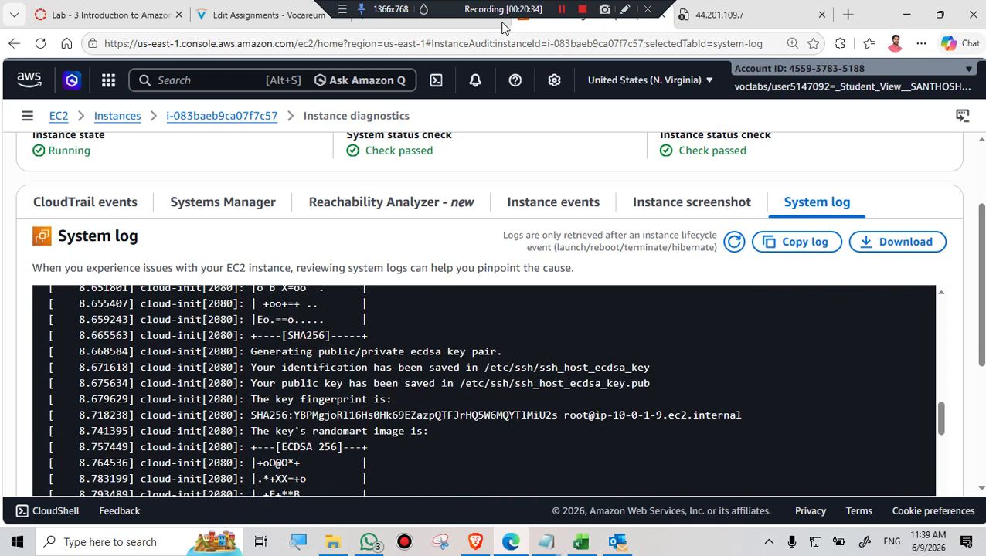
Read item 24 of the lab guide and look through the system log for the HTTP package installation
click(475, 26)
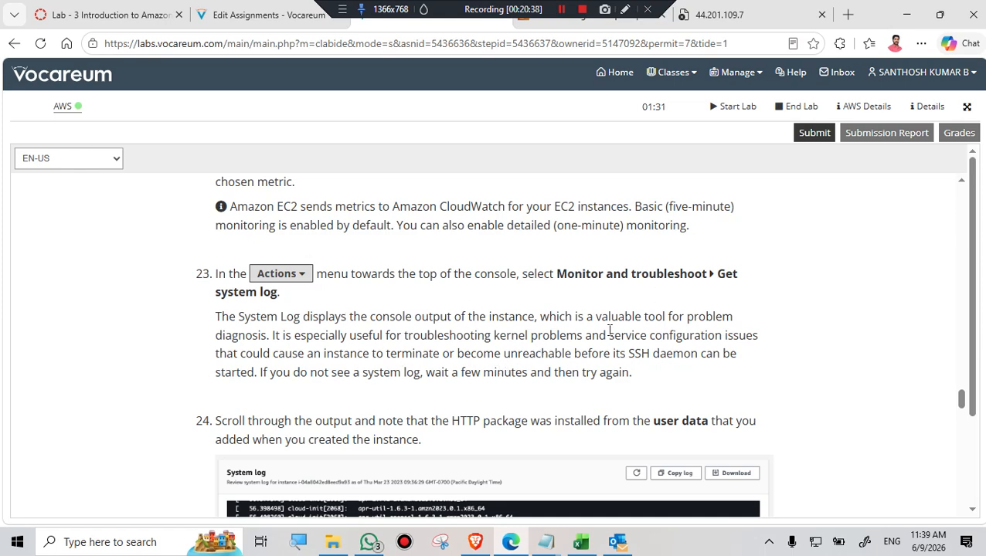
scroll(639, 312, down, 3)
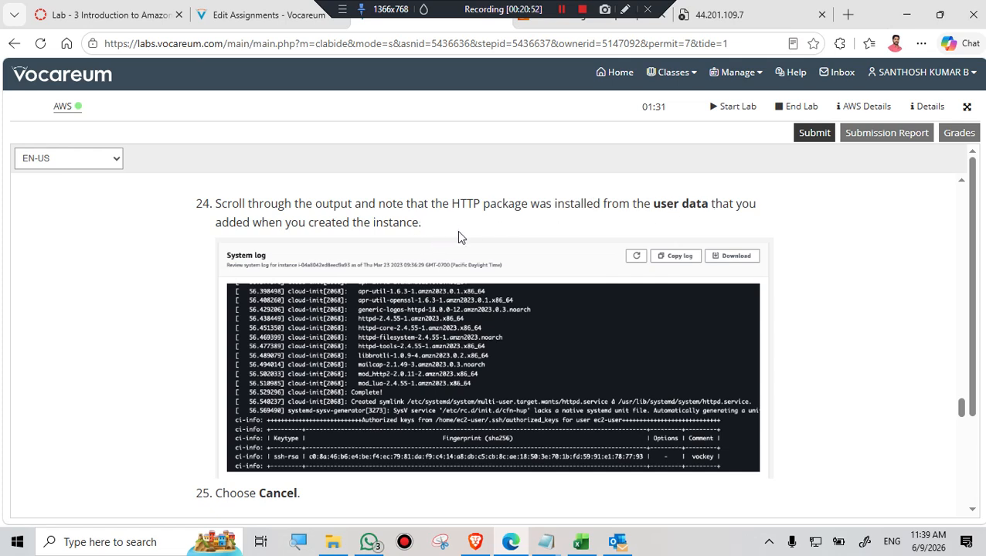
click(613, 24)
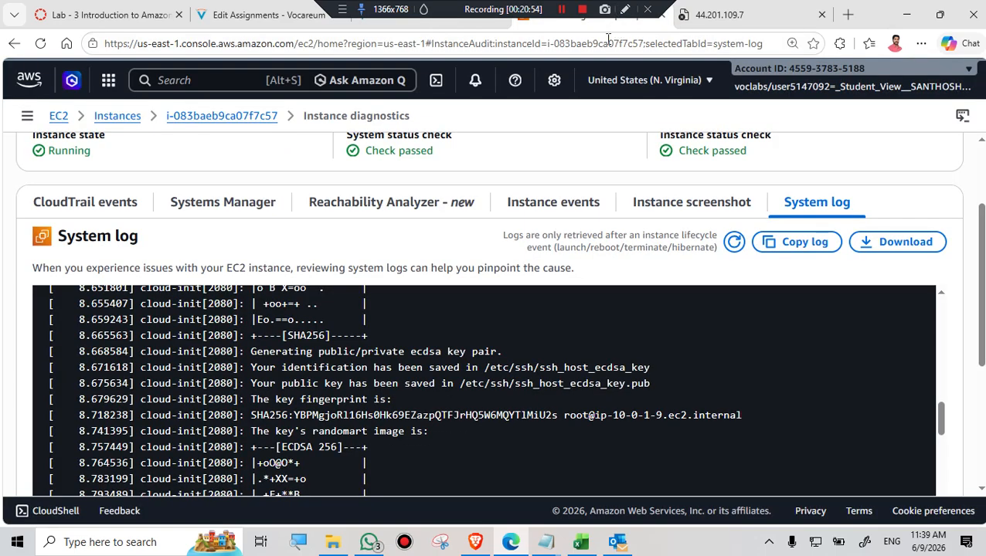
scroll(448, 367, down, 10)
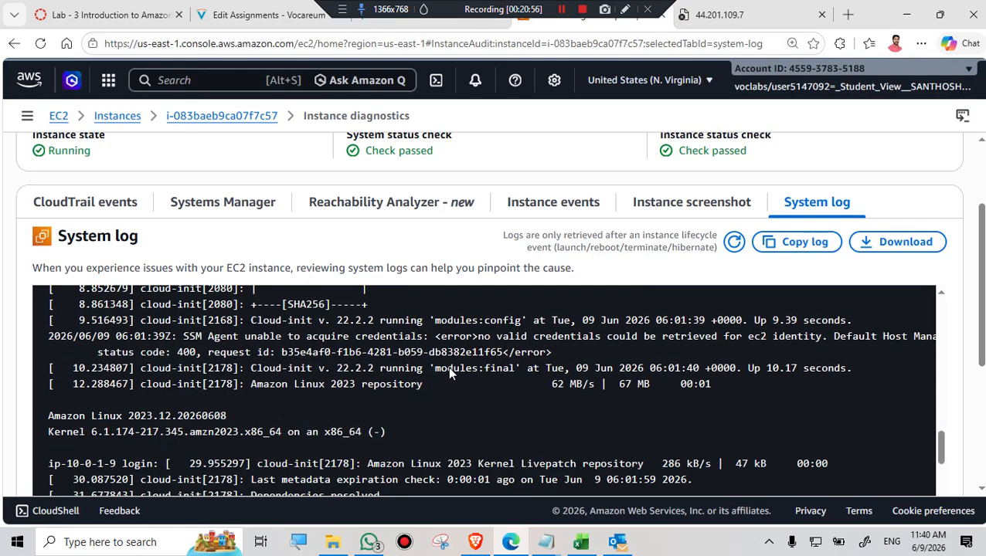
scroll(454, 371, down, 8)
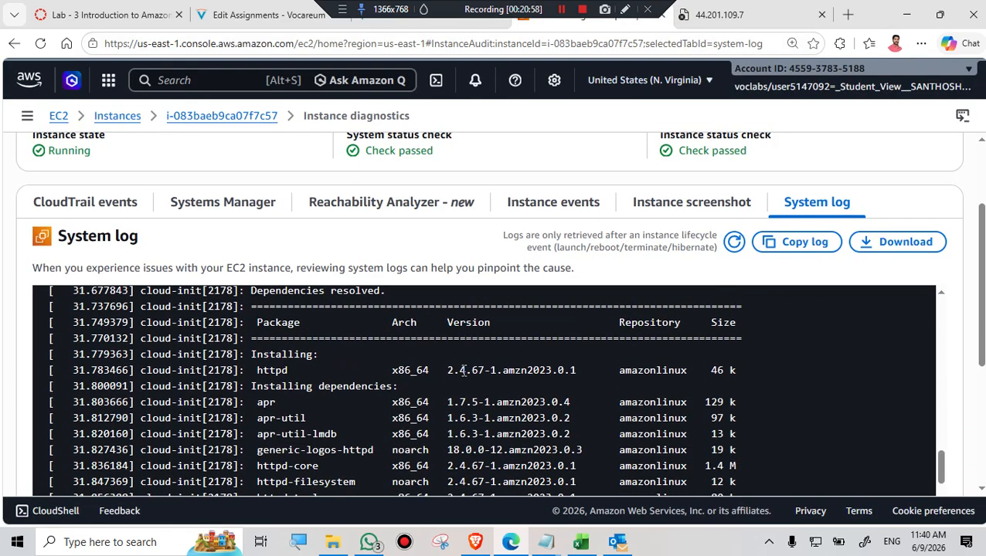
scroll(465, 376, down, 5)
scroll(466, 375, up, 3)
scroll(468, 375, down, 12)
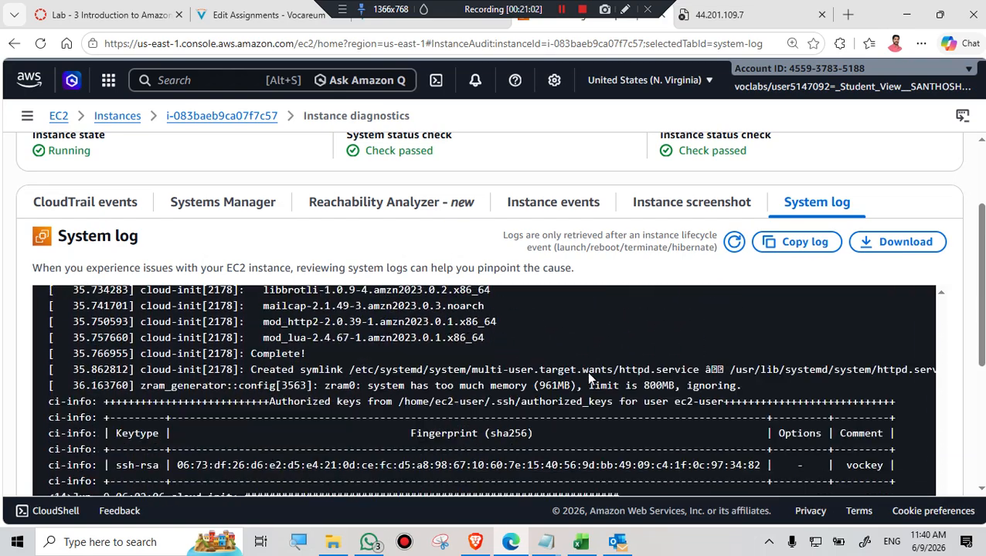
scroll(580, 373, down, 4)
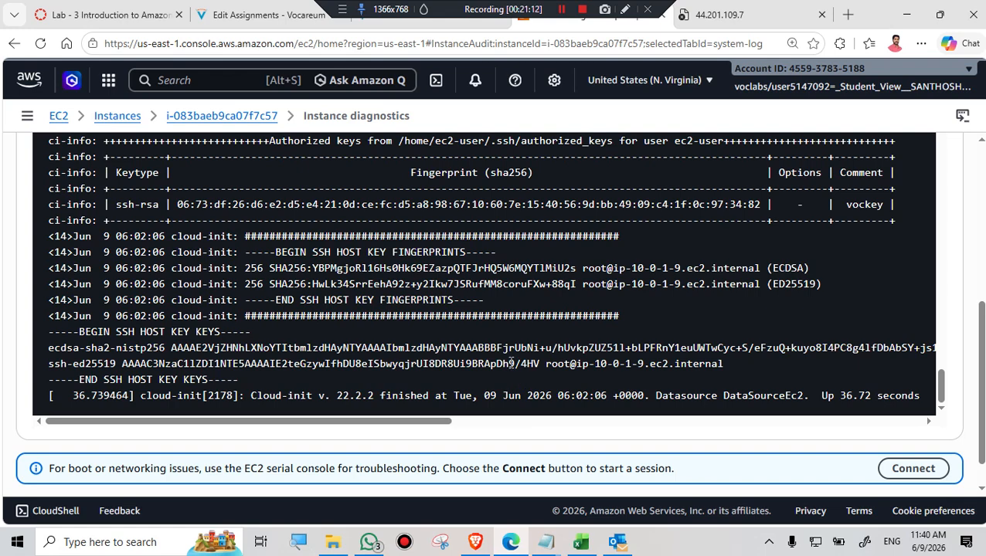
scroll(513, 357, down, 1)
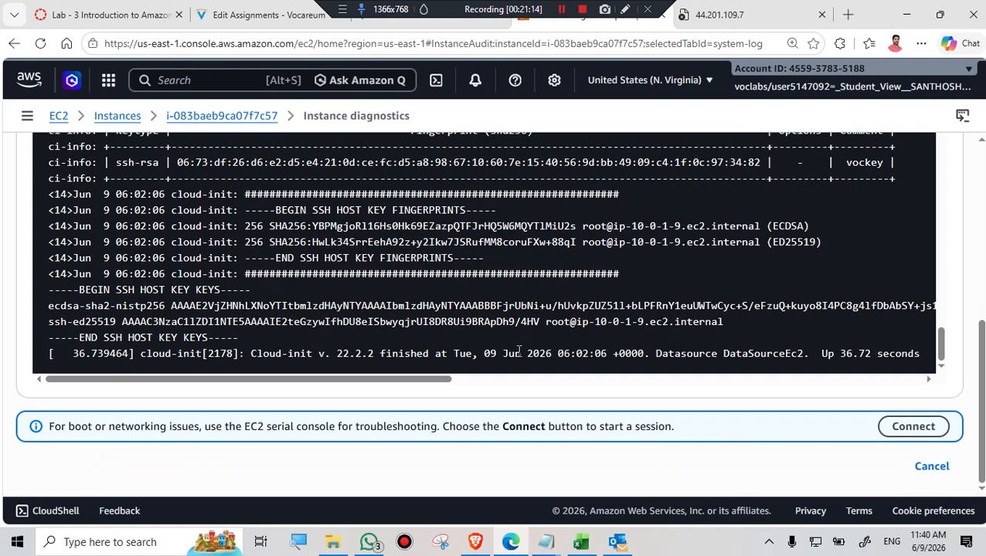
Compare the guide's sample log with the instance's system log and highlight the ssh-rsa row of the authorized keys table
click(432, 26)
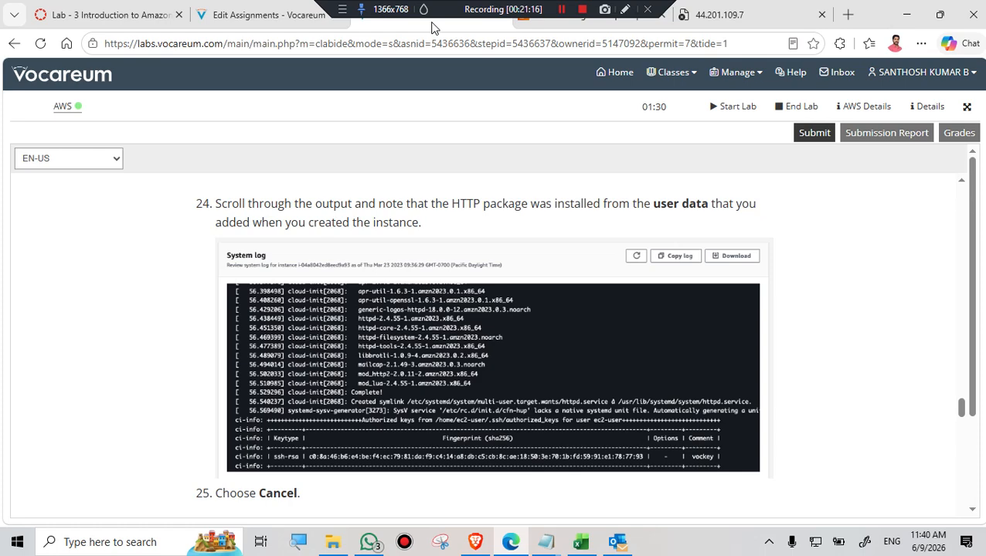
click(593, 27)
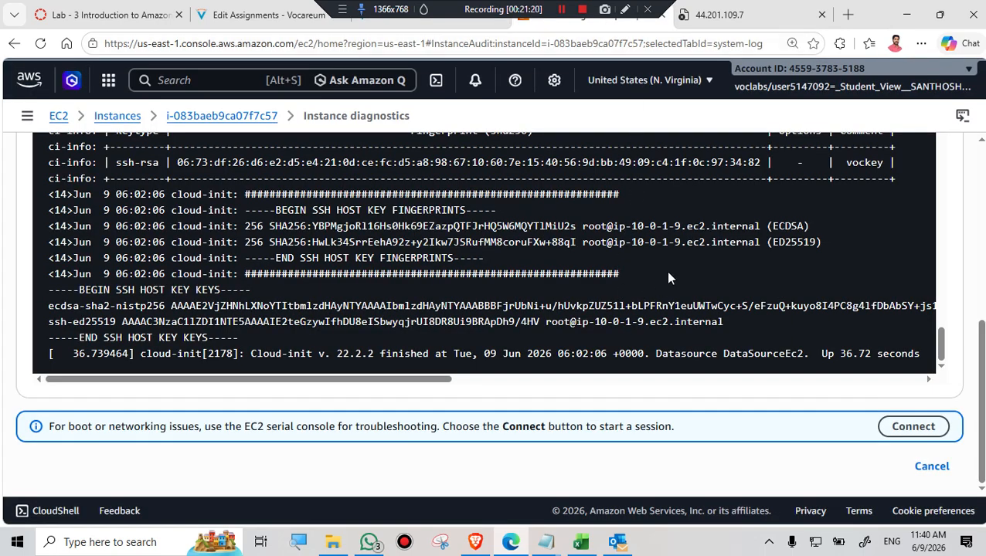
scroll(649, 278, up, 1)
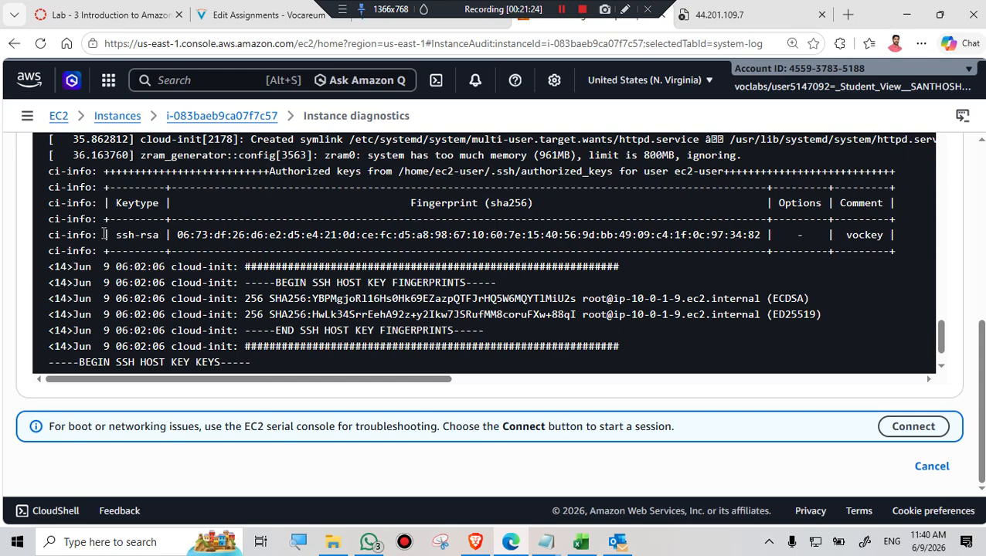
drag(103, 235, 0, 249)
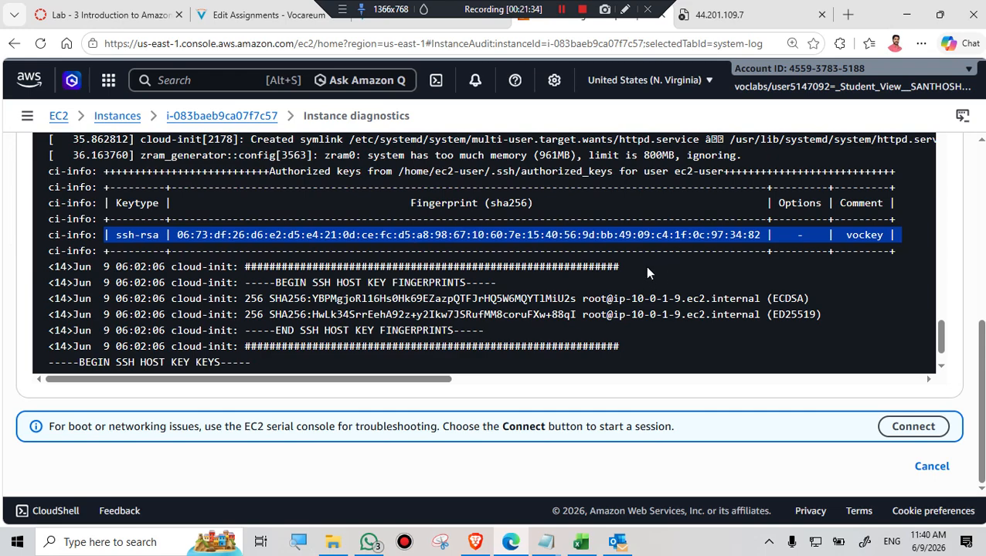
Examine the installed, verified and downloaded httpd packages in the system log, highlighting the httpd-core download and the install summary
scroll(673, 275, up, 2)
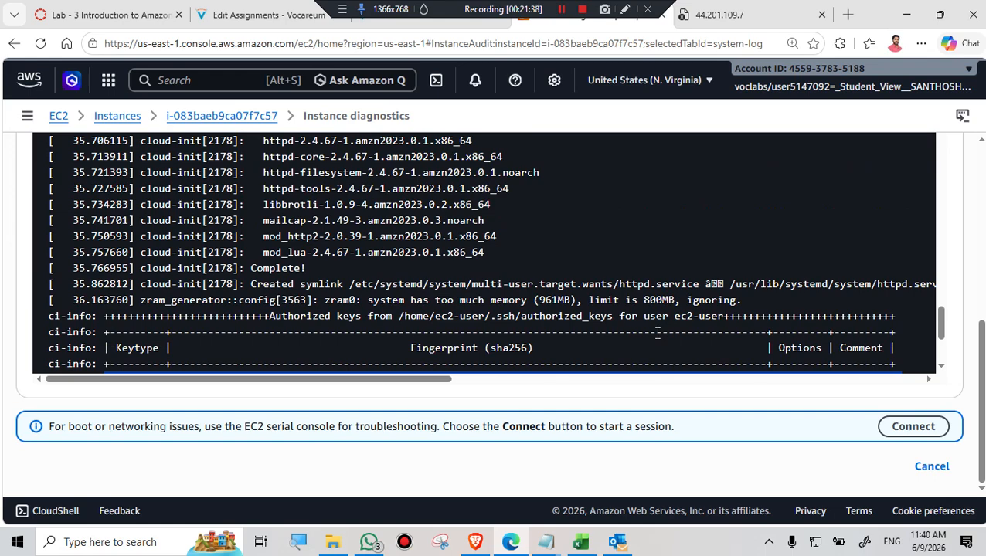
scroll(657, 333, up, 3)
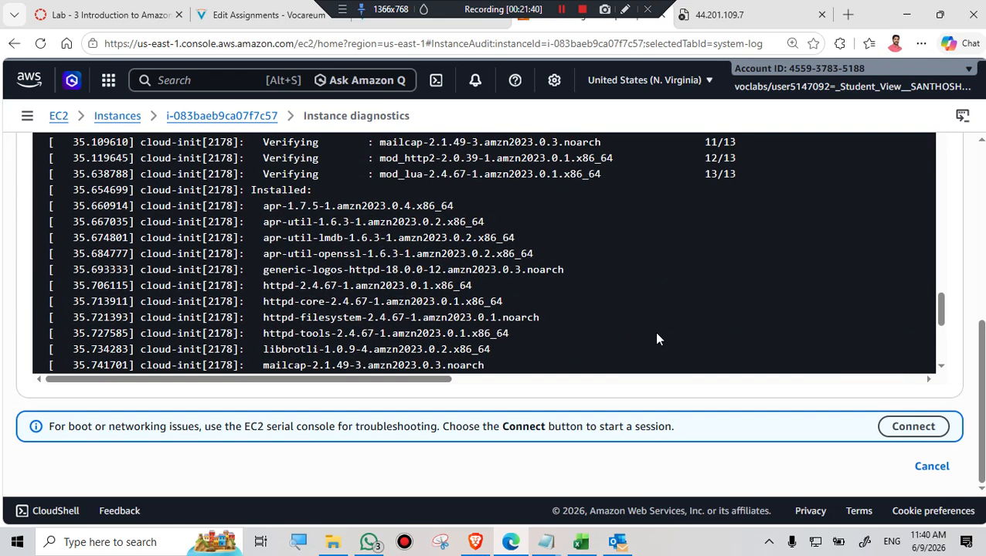
scroll(657, 337, up, 7)
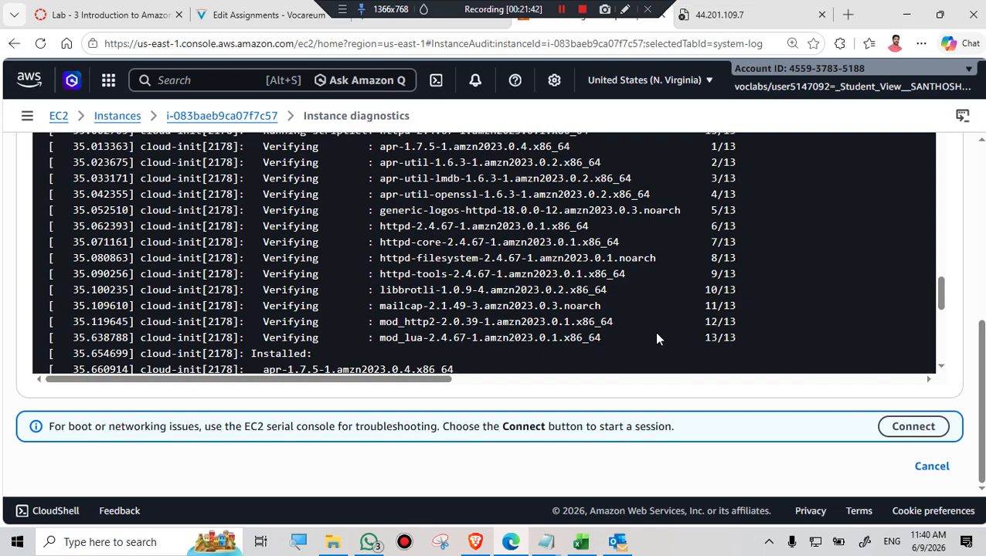
scroll(656, 338, up, 1)
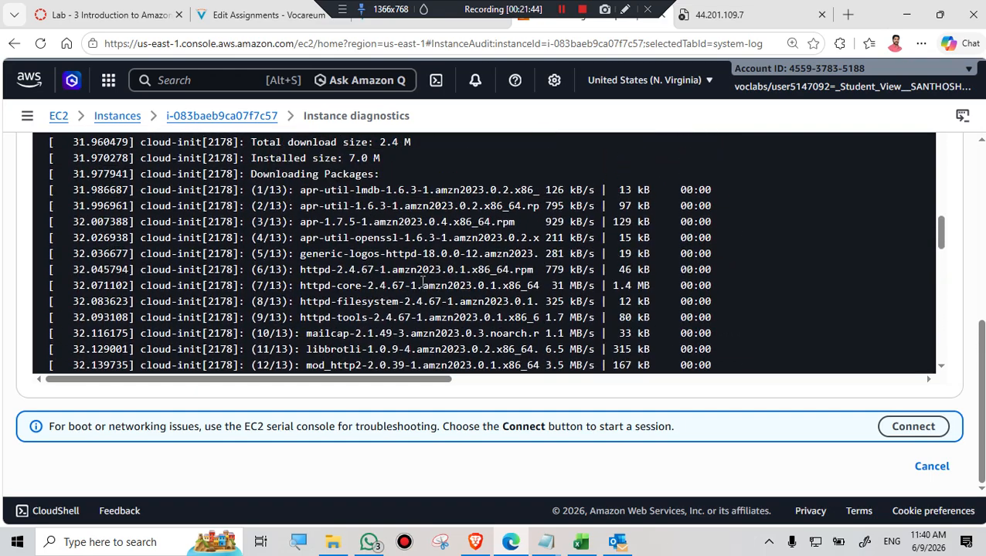
drag(298, 285, 732, 287)
scroll(502, 289, up, 1)
drag(423, 241, 241, 199)
scroll(492, 316, up, 2)
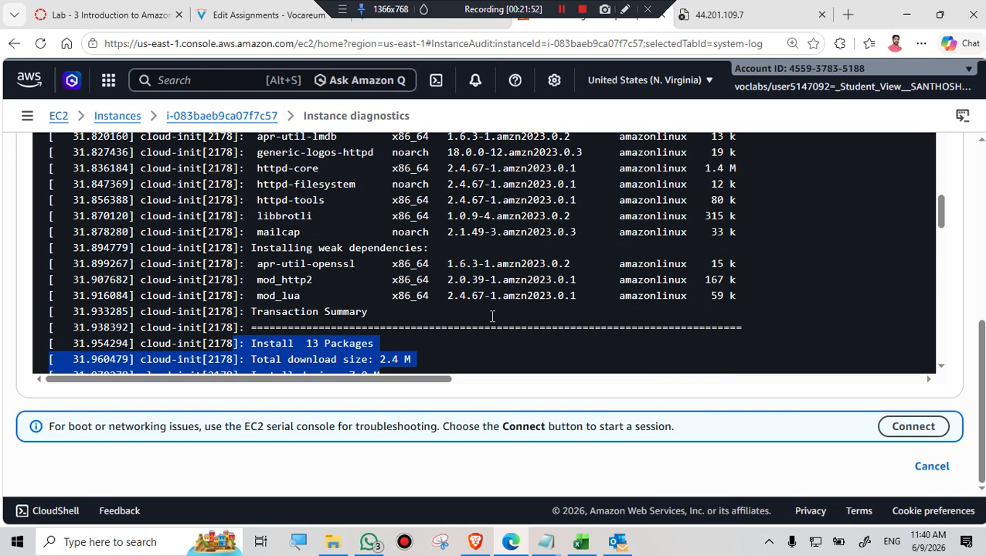
scroll(398, 275, up, 6)
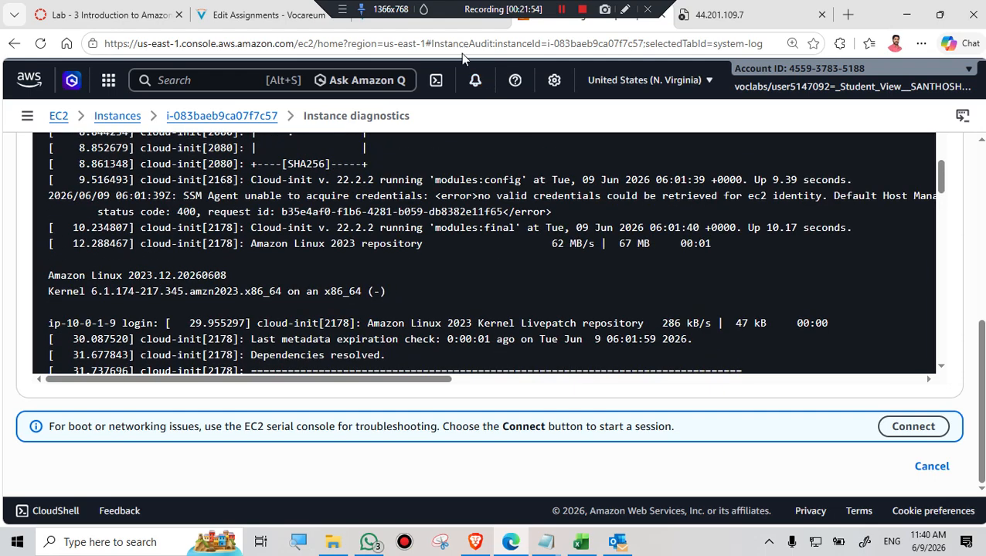
Following item 25 of the lab guide, leave the system log and return to the instances list
click(451, 25)
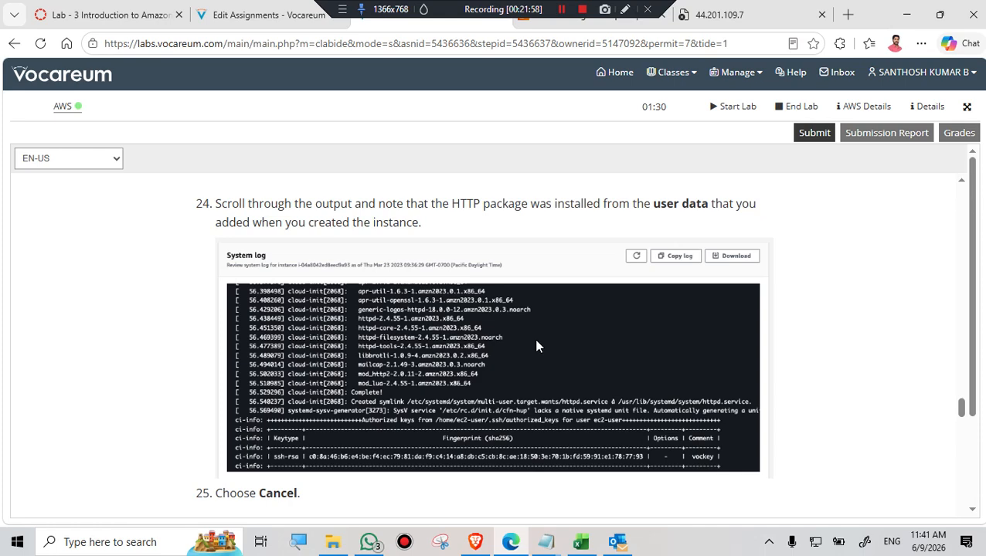
scroll(536, 342, down, 2)
scroll(532, 347, up, 1)
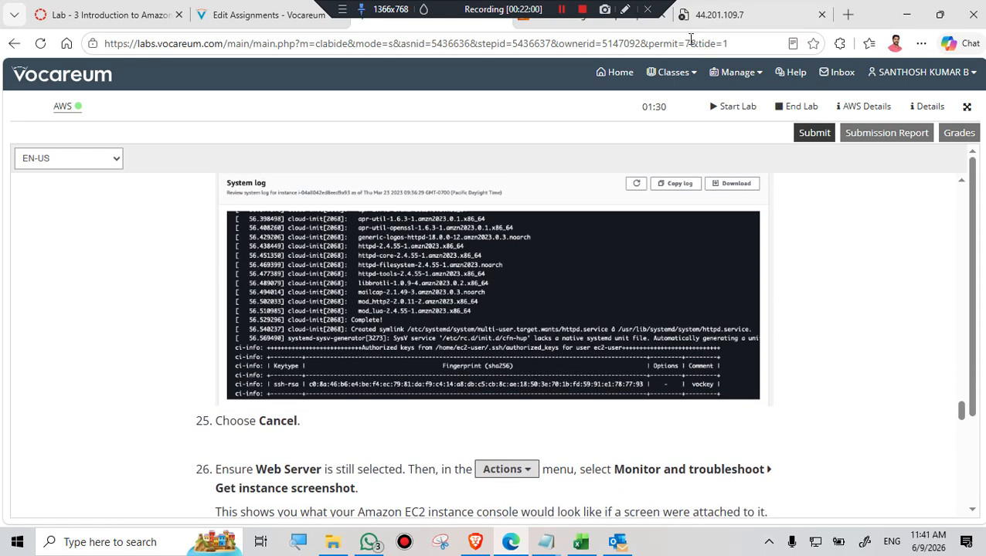
click(600, 22)
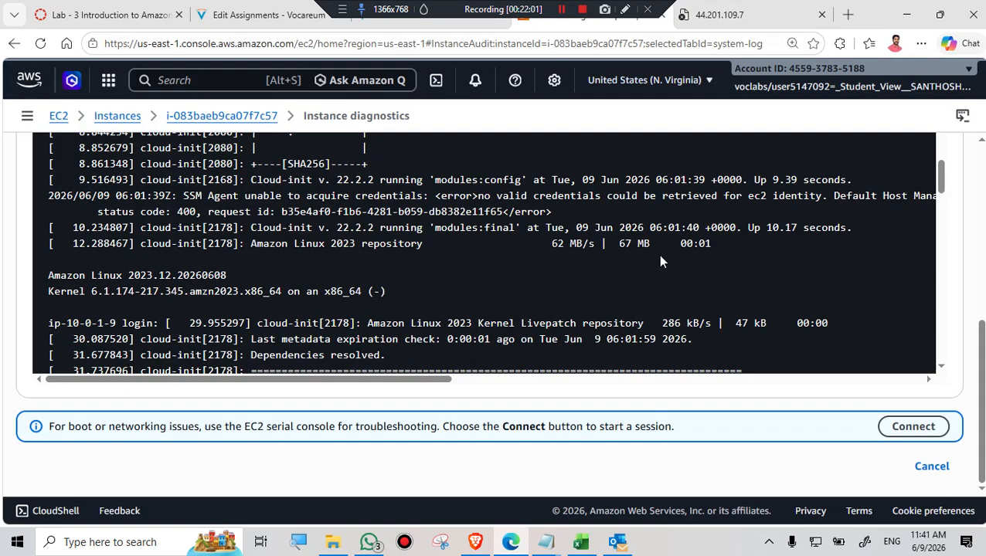
click(931, 467)
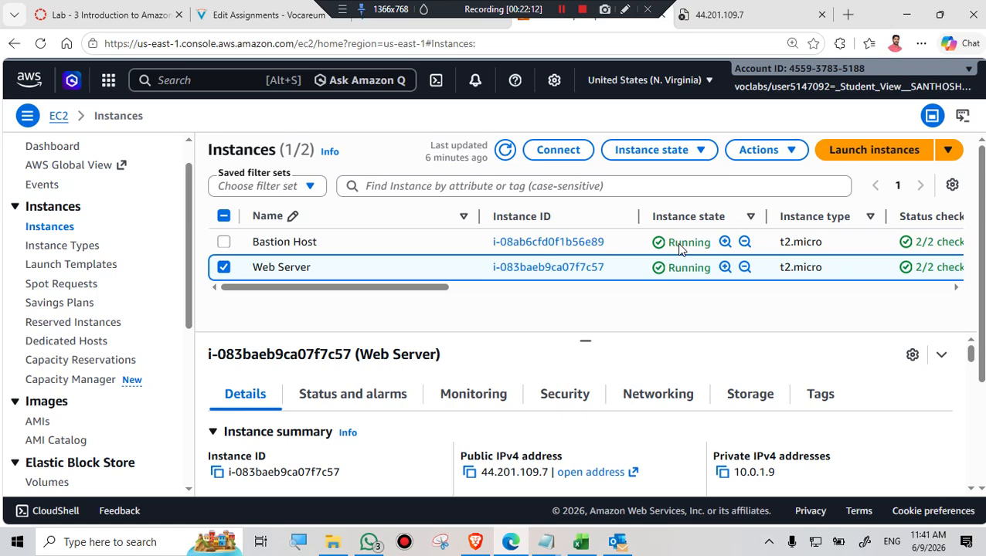
Following item 26 of the lab guide, get the instance screenshot of the Web Server and examine its console output
click(451, 24)
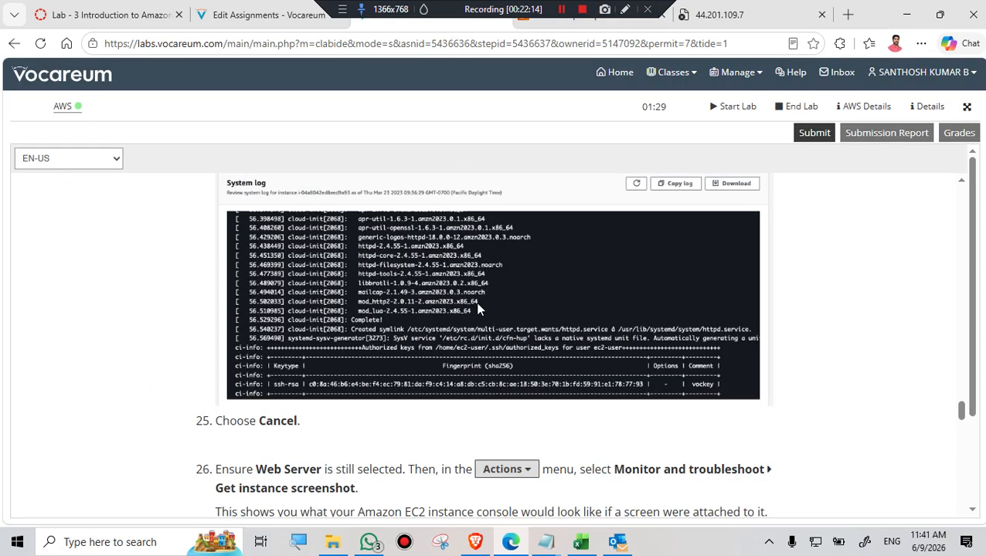
scroll(480, 303, down, 3)
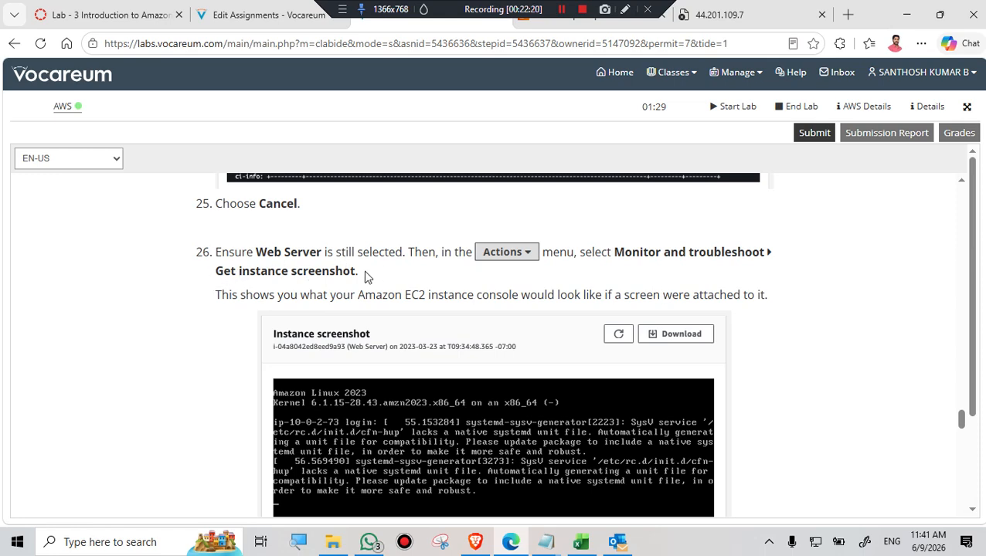
click(611, 20)
click(791, 152)
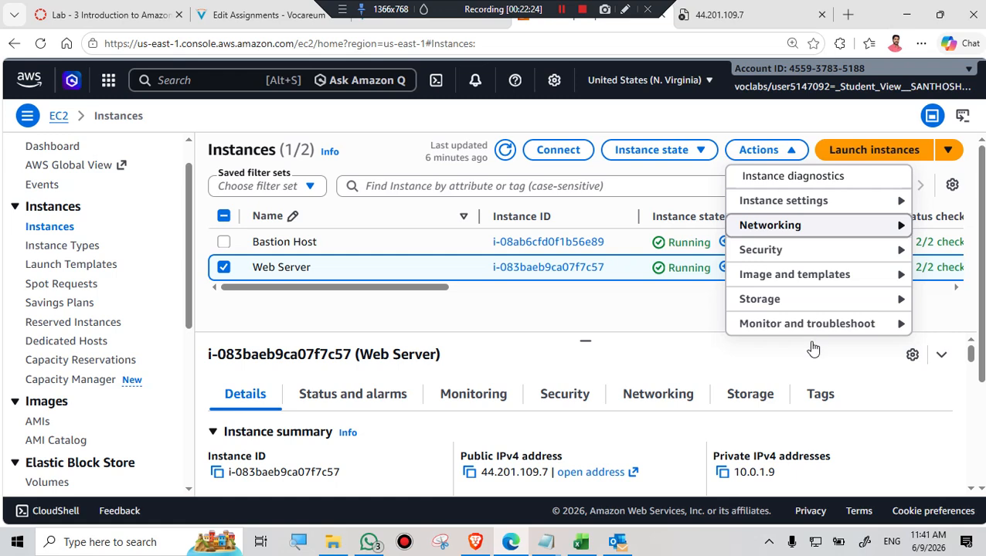
mouse_move(888, 324)
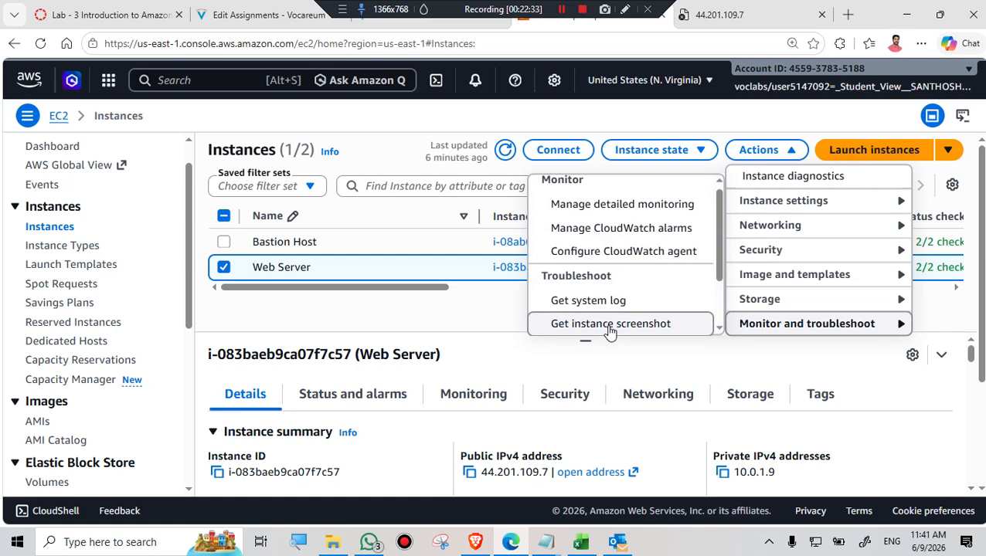
click(610, 324)
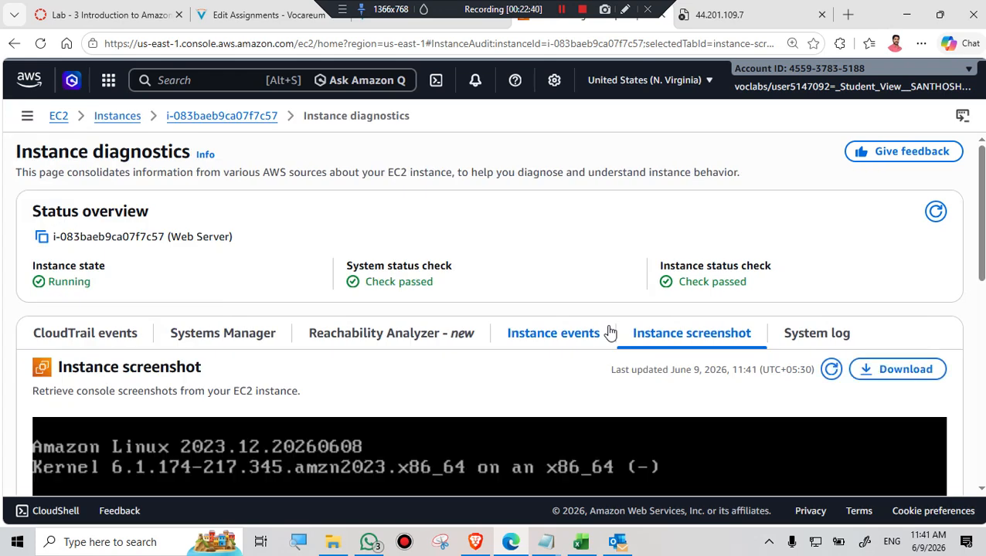
scroll(612, 363, down, 3)
scroll(275, 433, down, 5)
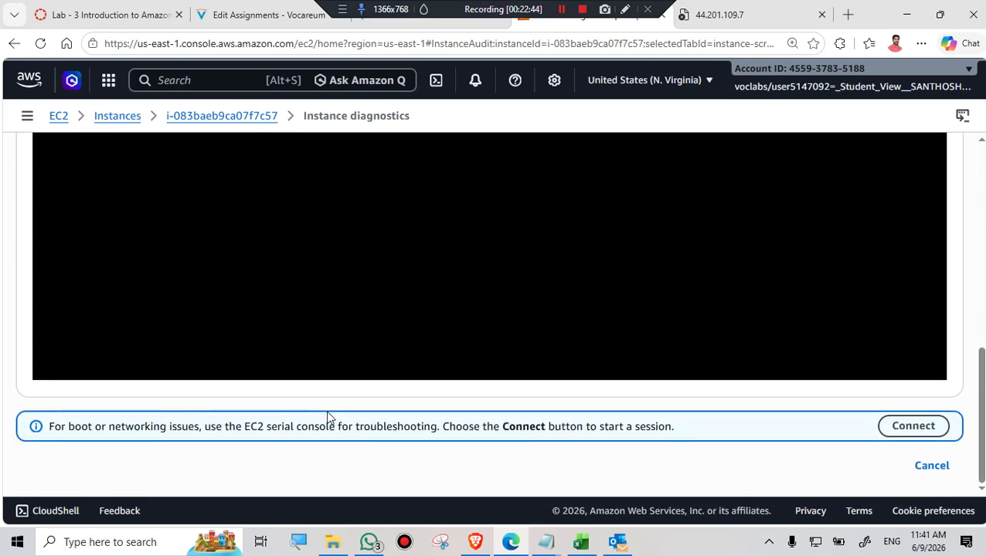
scroll(327, 416, up, 5)
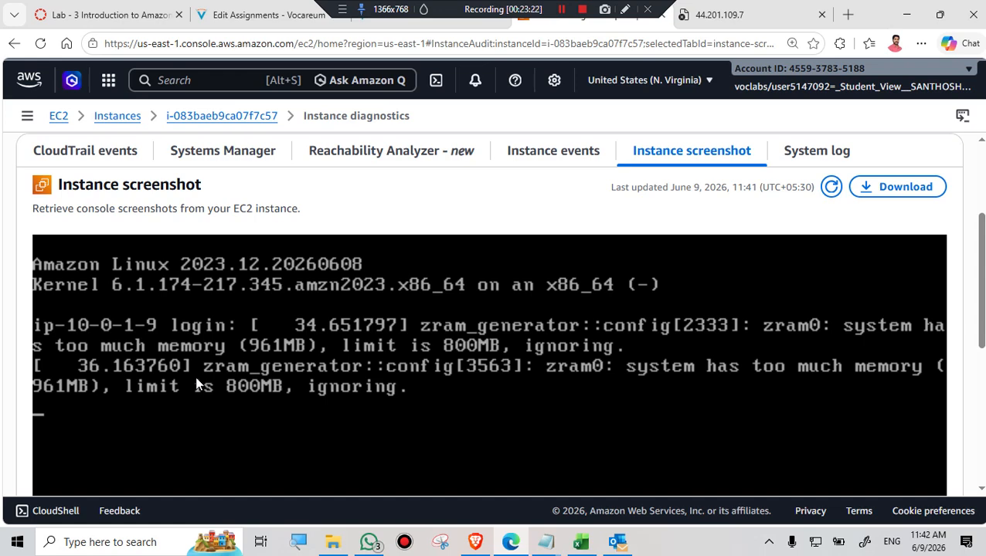
Following item 27 of the lab guide, cancel out of the instance screenshot and return to the instances list
click(454, 27)
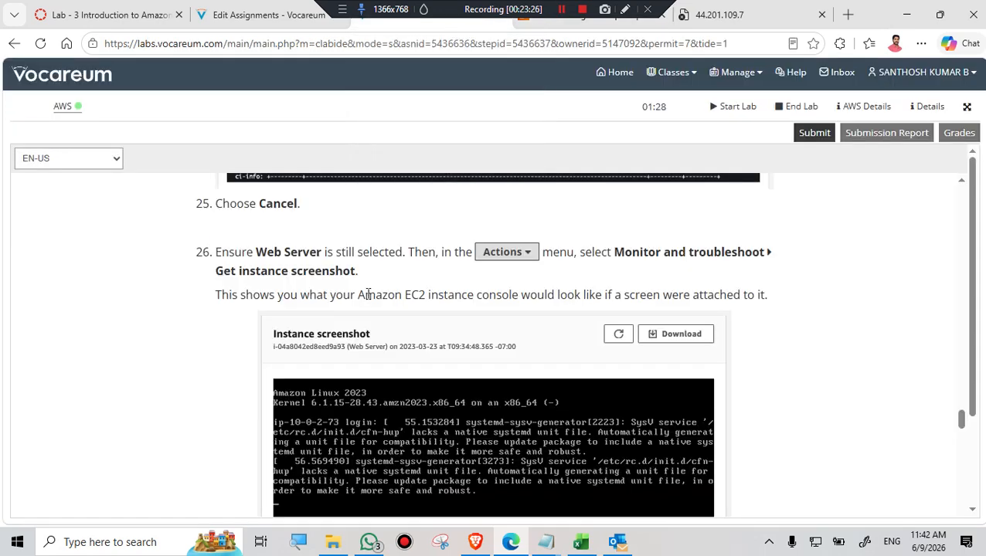
scroll(432, 291, down, 3)
scroll(433, 291, down, 5)
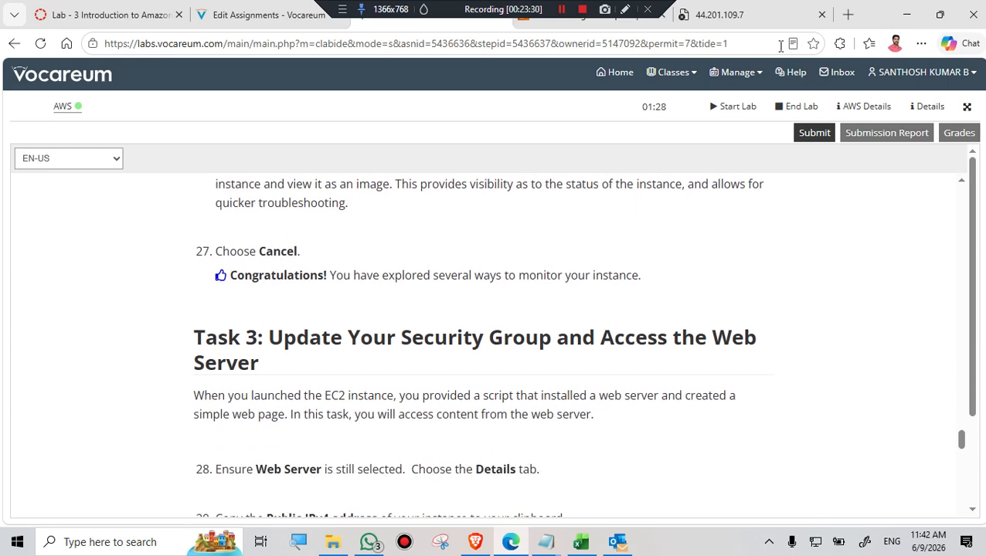
click(614, 31)
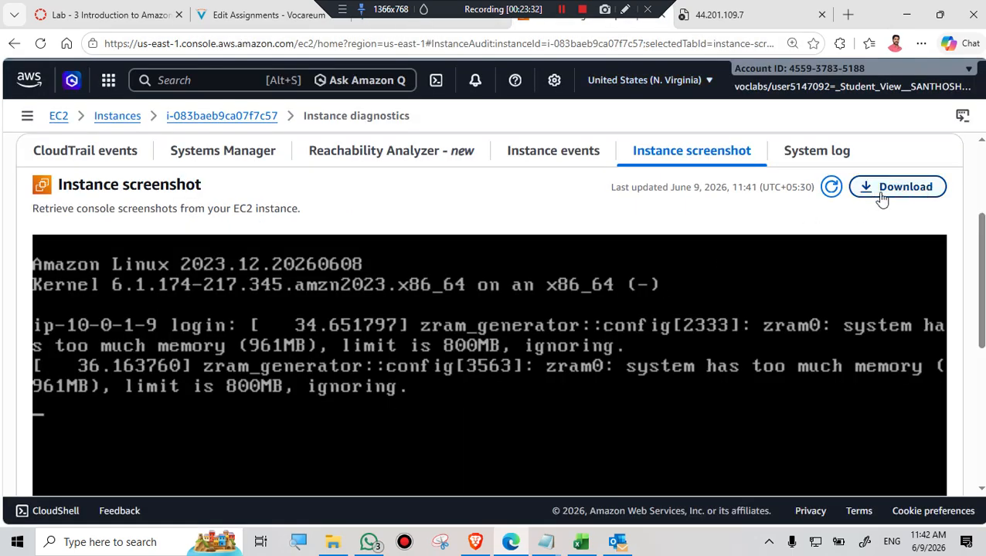
scroll(830, 247, down, 5)
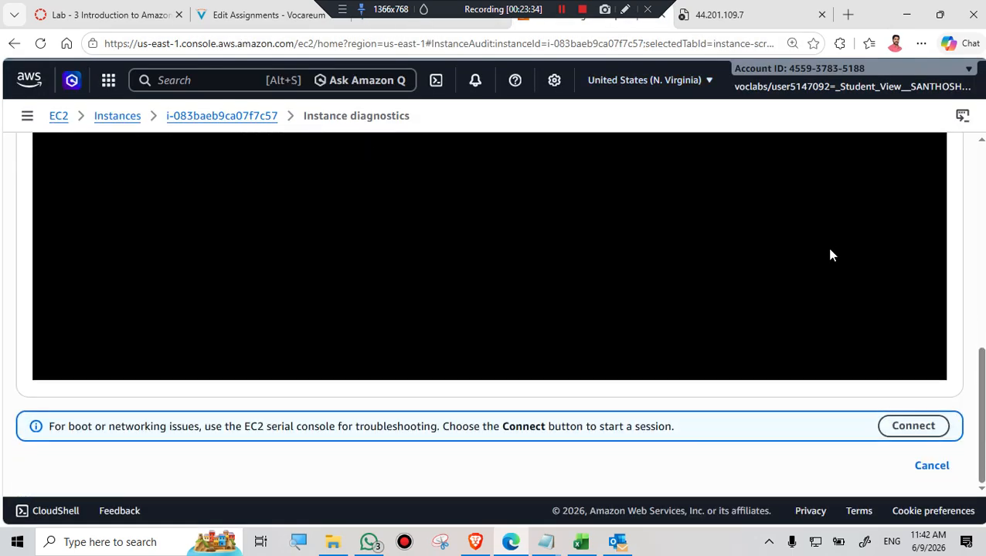
click(932, 467)
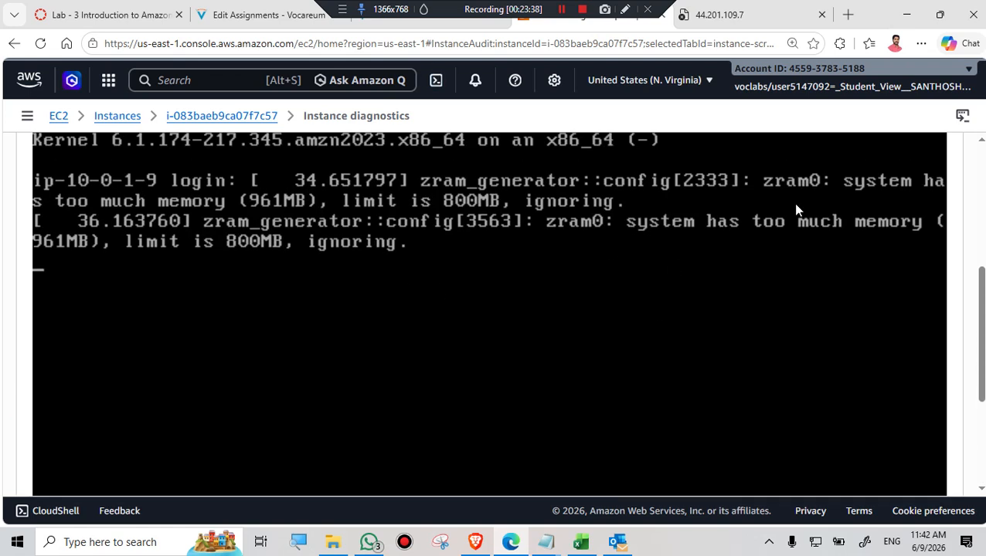
scroll(796, 208, down, 5)
click(930, 466)
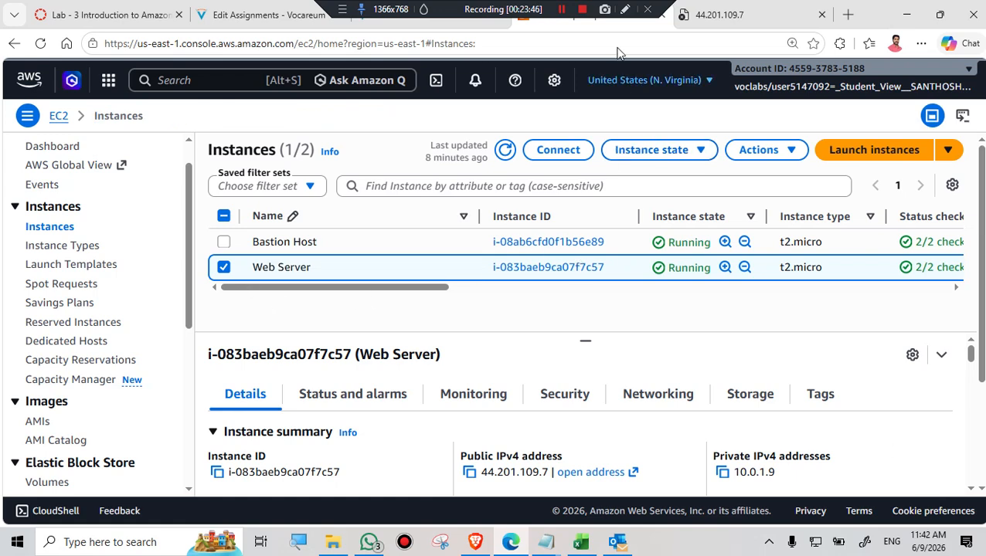
Read the Task 3 introduction in the lab guide, highlighting its heading, and check the page already open for 44.201.109.7
click(401, 26)
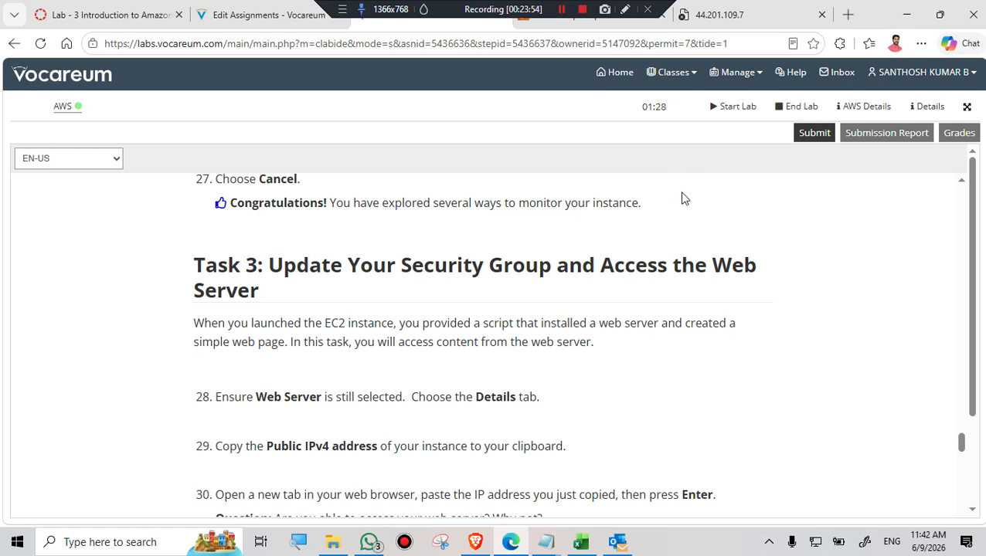
scroll(489, 270, down, 1)
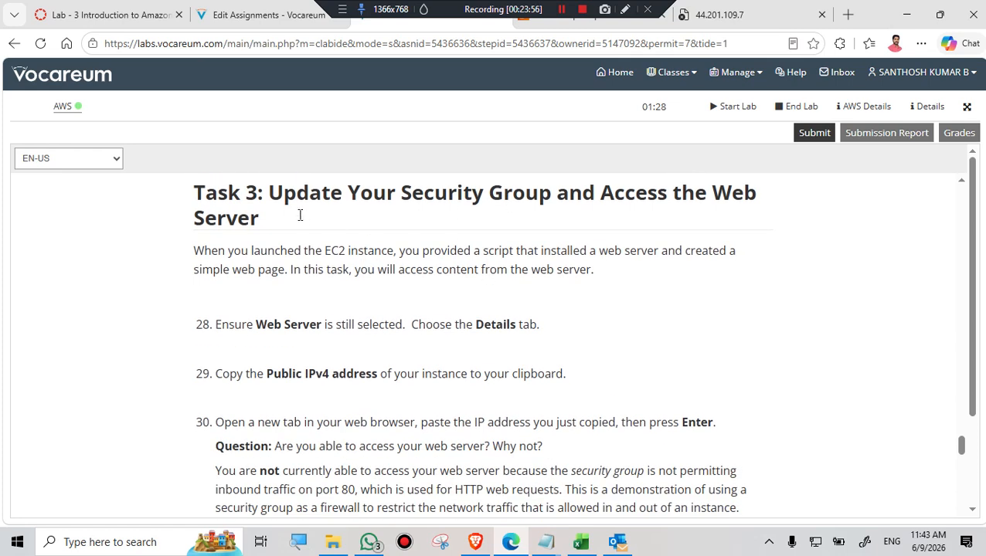
drag(272, 195, 409, 229)
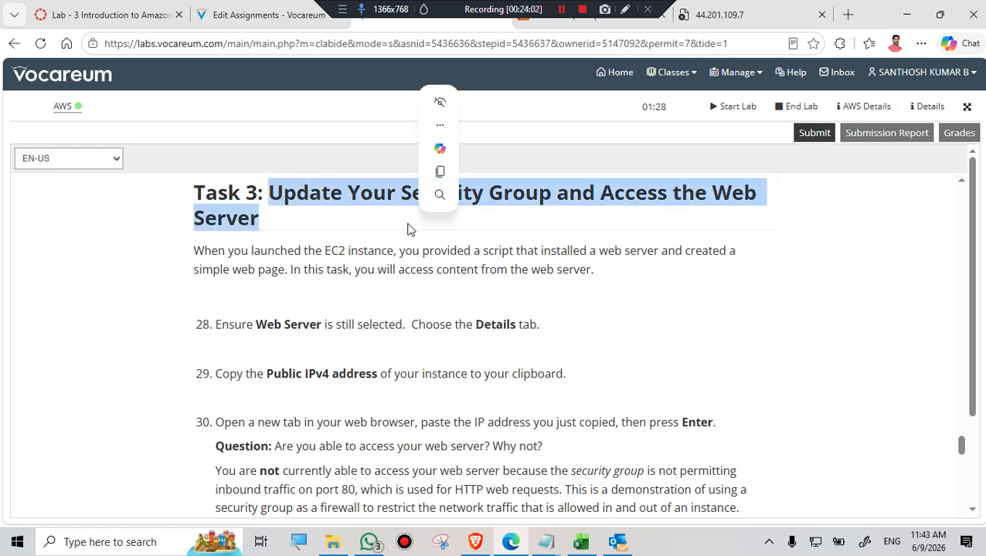
click(718, 15)
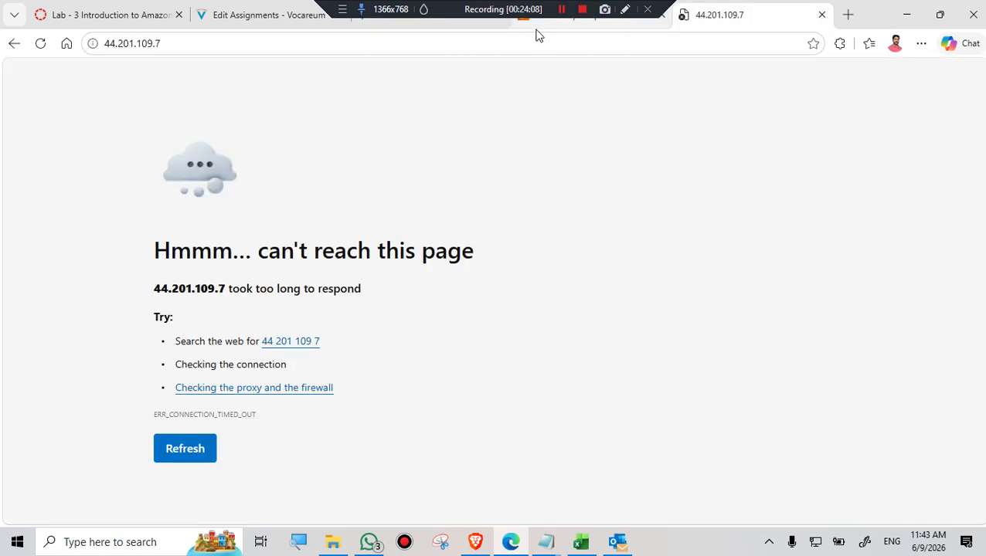
click(581, 34)
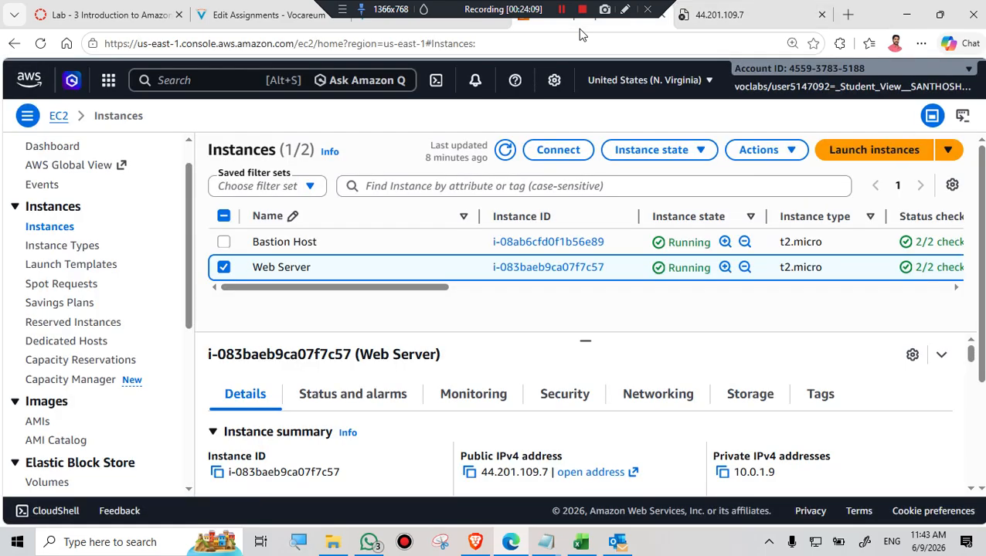
click(421, 24)
drag(196, 188, 282, 222)
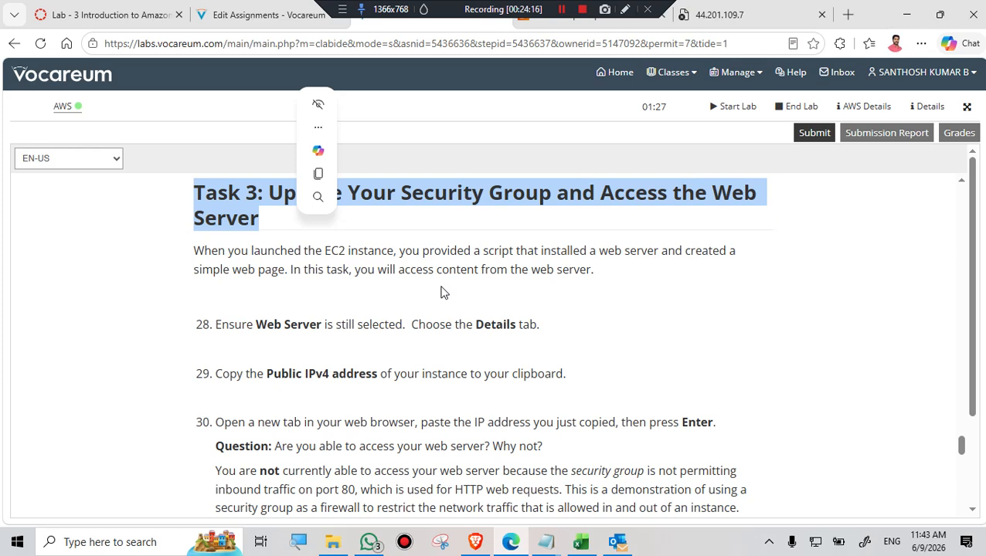
click(711, 328)
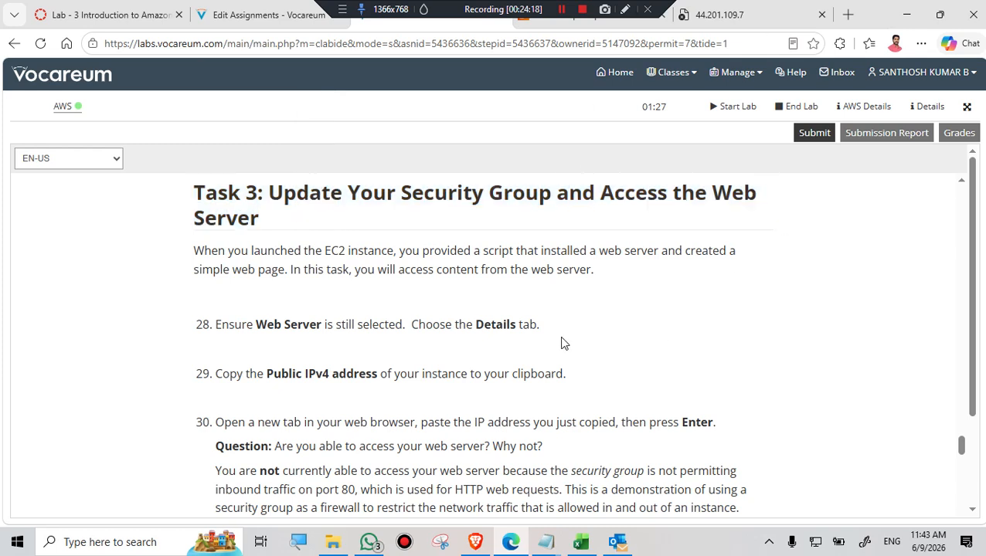
Following items 28 to 30 of the guide, copy the Web Server's public IPv4 address and load 44.201.109.7 in a new browser tab
scroll(562, 311, down, 1)
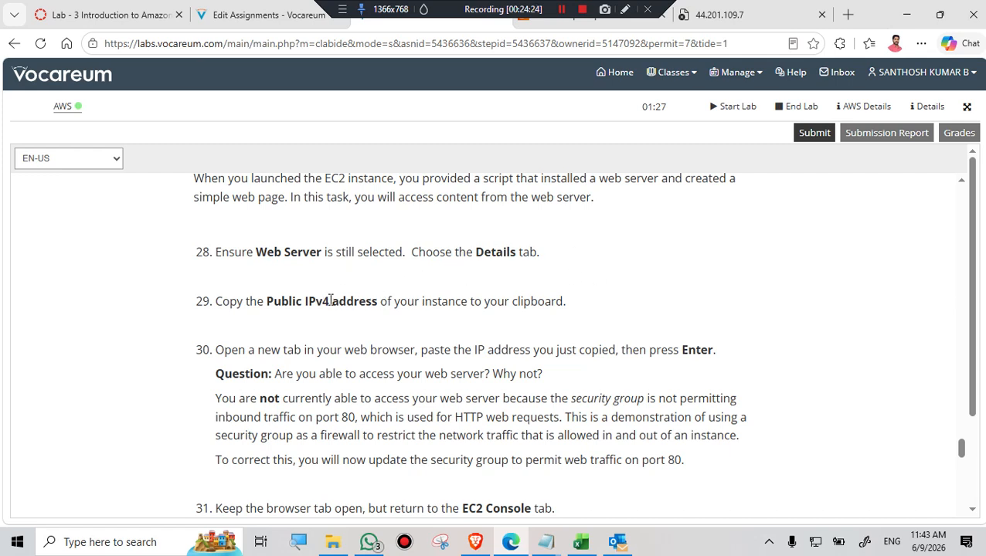
click(604, 23)
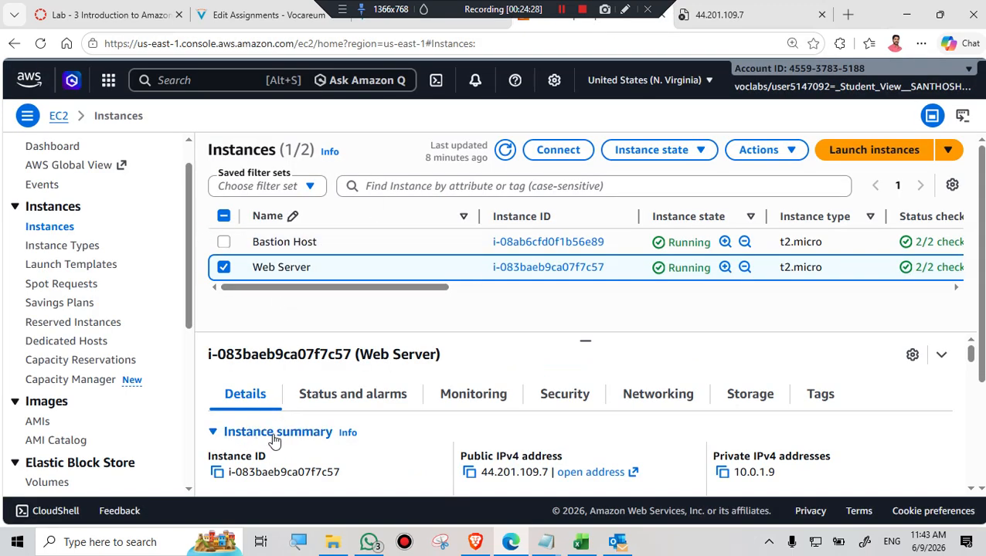
scroll(402, 429, down, 1)
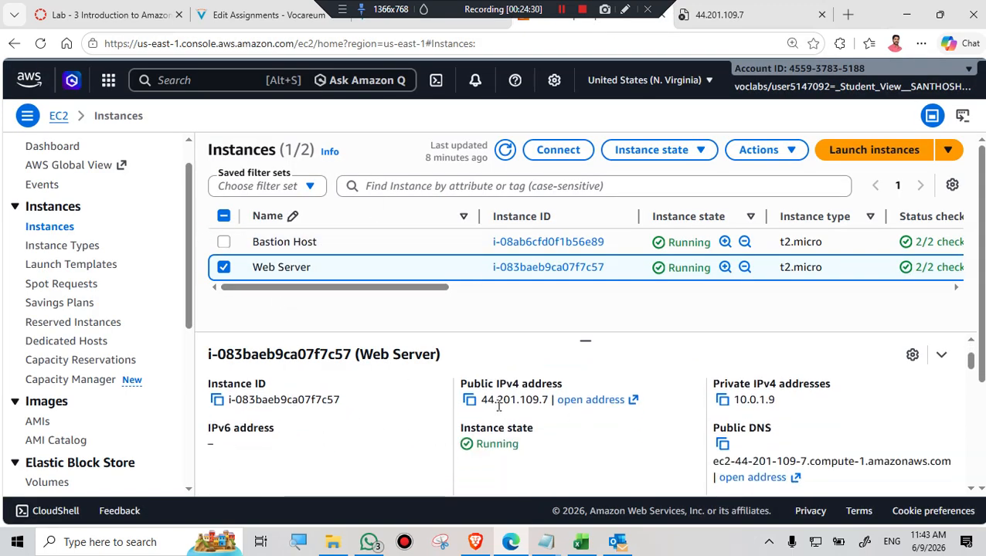
click(469, 400)
click(847, 14)
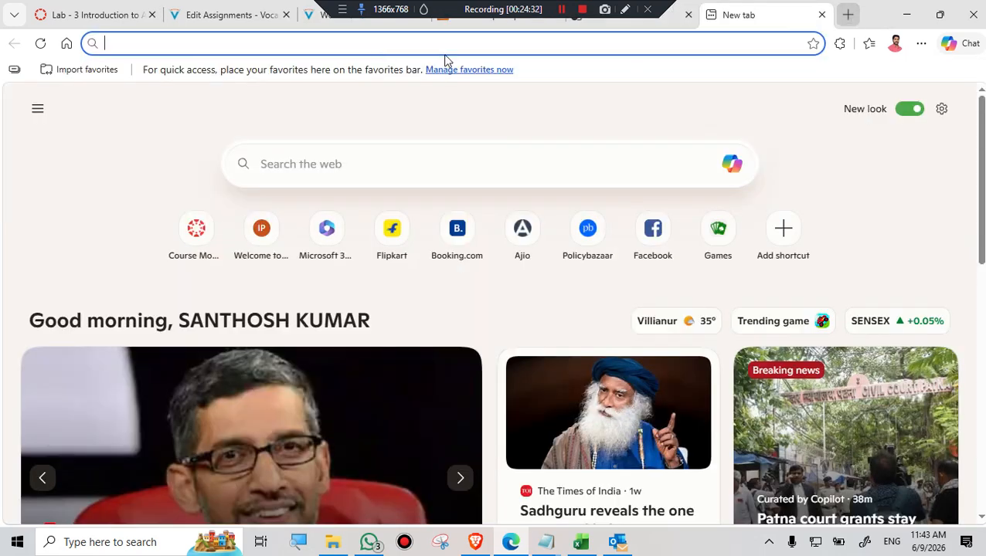
key(ctrl+v)
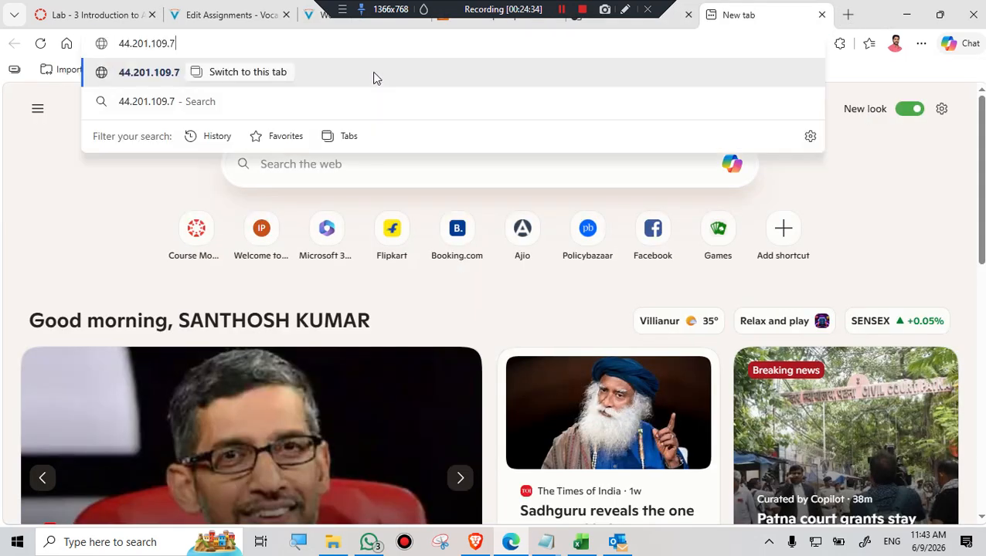
key(Return)
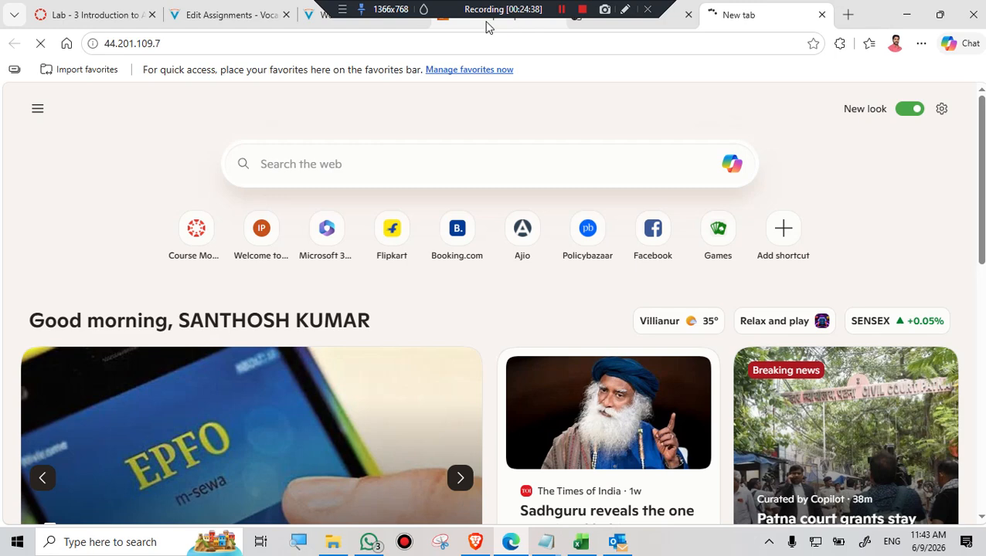
Read lab step 30's explanation of the blocked web server access and close the duplicate 44.201.109.7 page
click(487, 23)
click(366, 27)
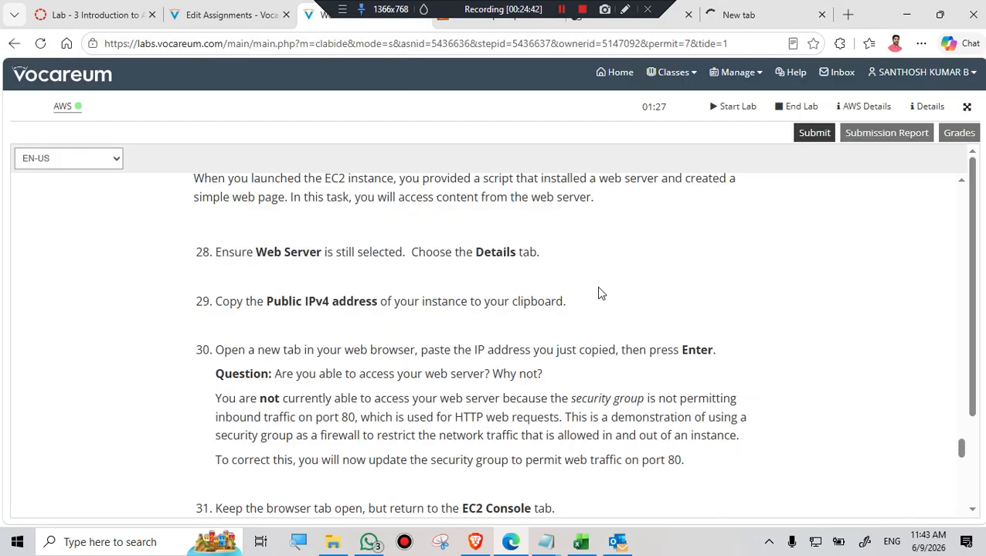
scroll(644, 288, down, 1)
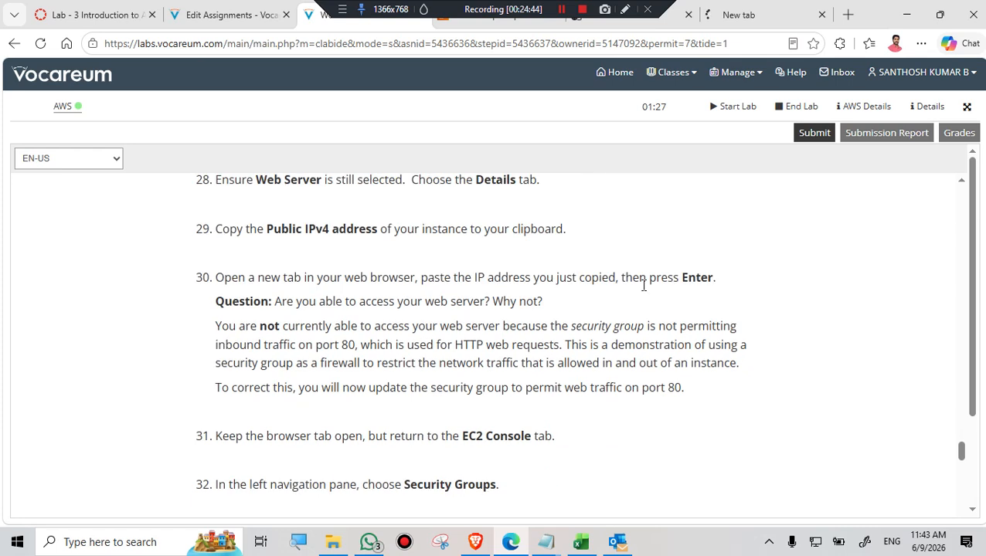
scroll(765, 334, down, 1)
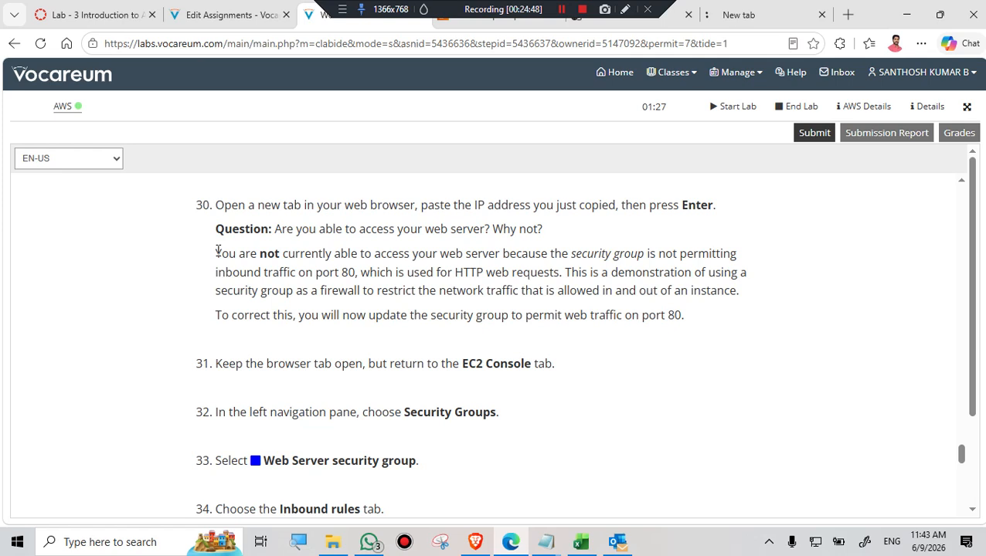
drag(217, 250, 709, 333)
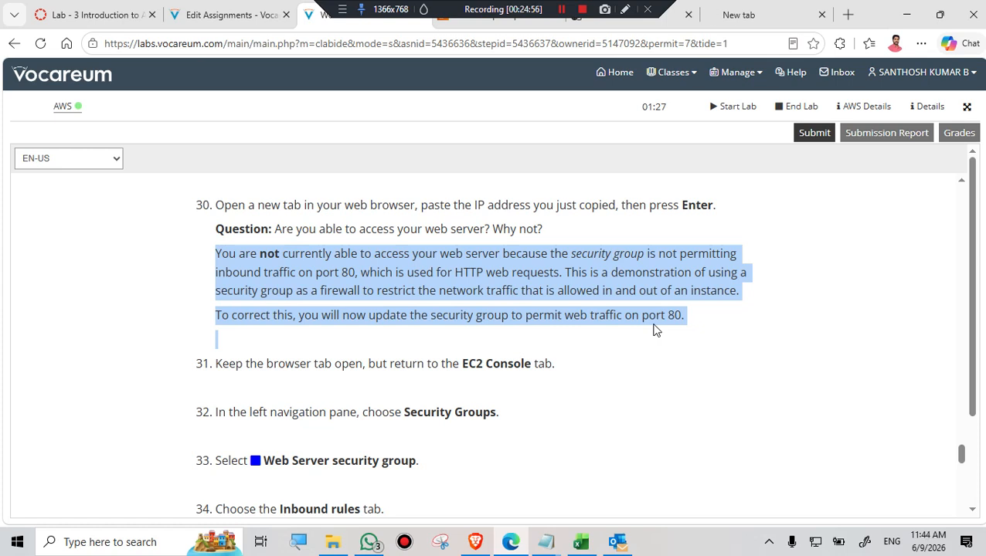
click(756, 14)
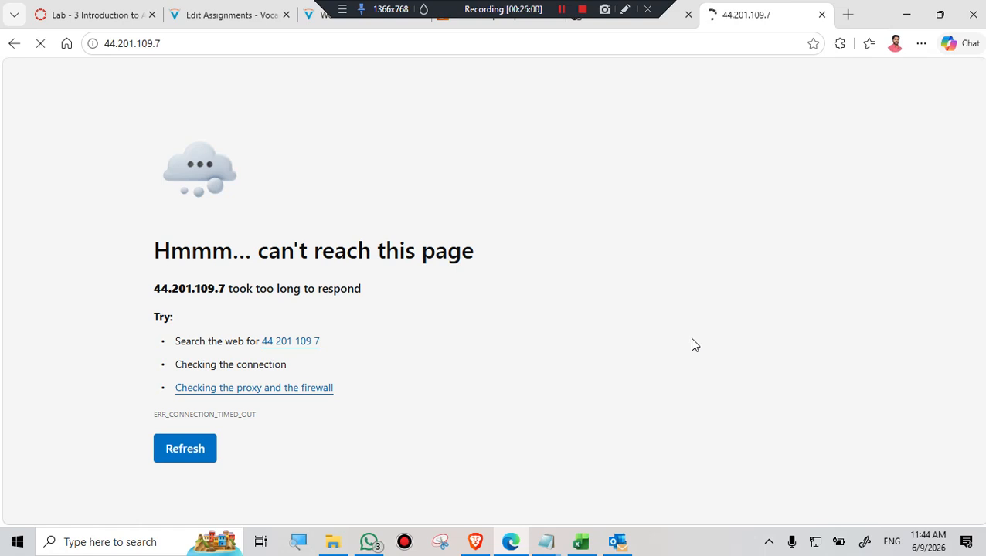
click(821, 15)
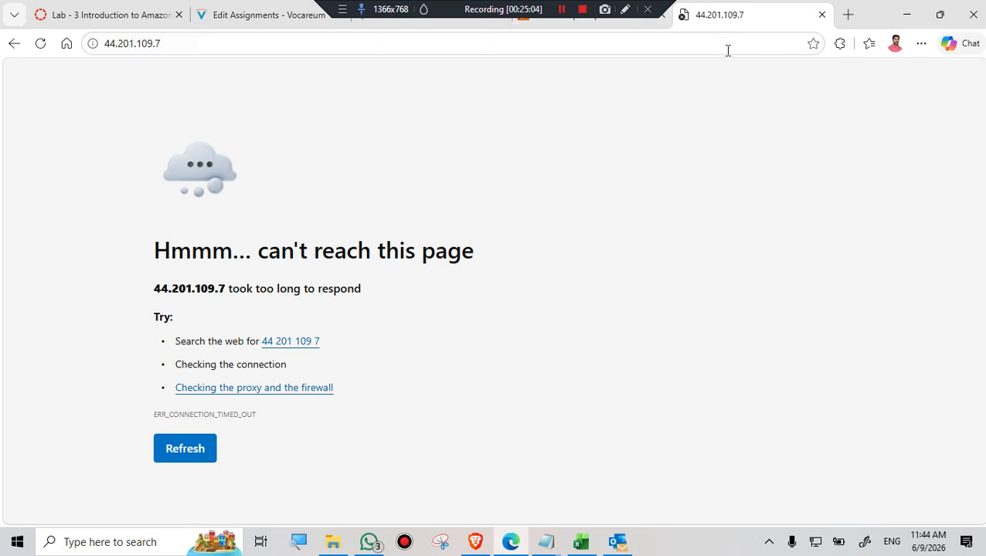
Read lab steps 31 to 35 on updating the security group and recheck the web server page
click(434, 23)
scroll(425, 330, down, 1)
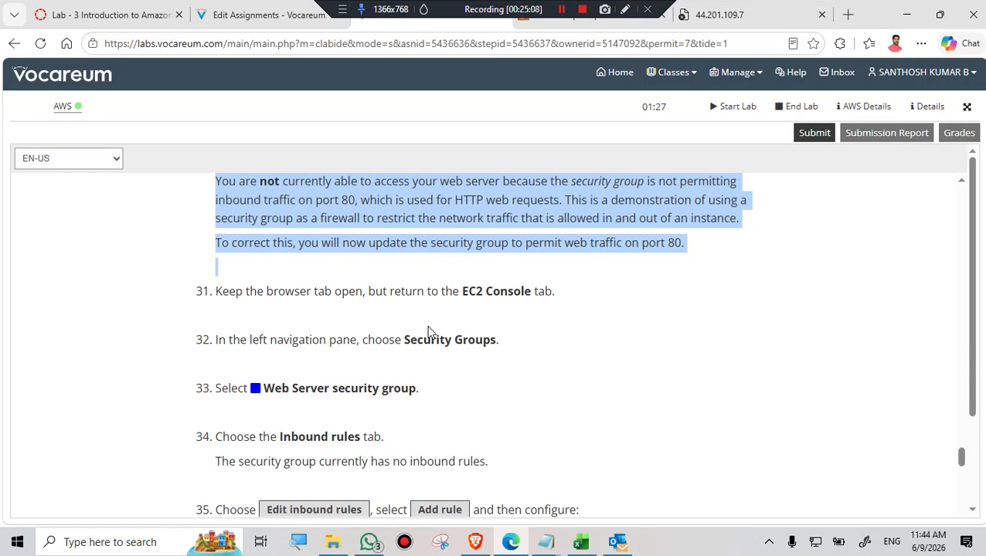
scroll(513, 321, down, 1)
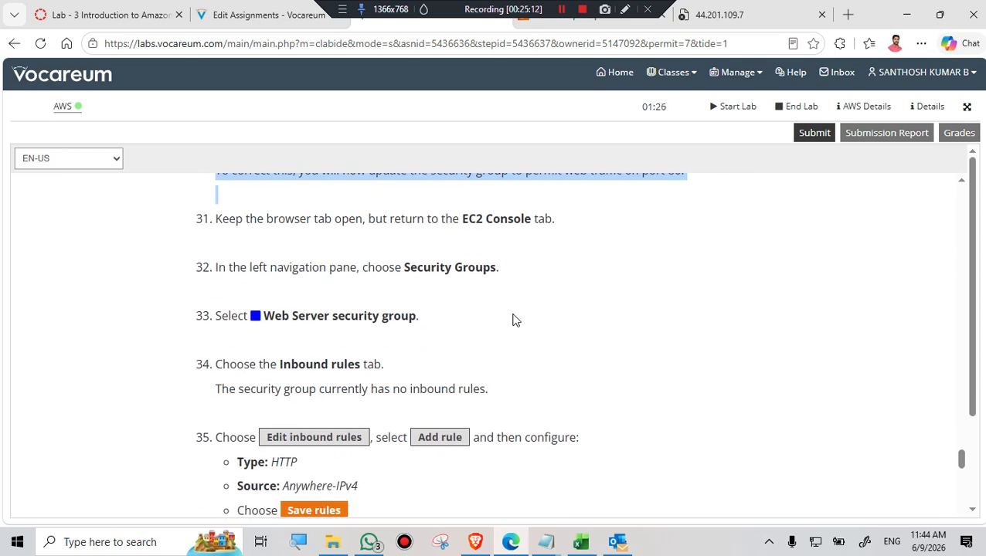
scroll(545, 300, up, 2)
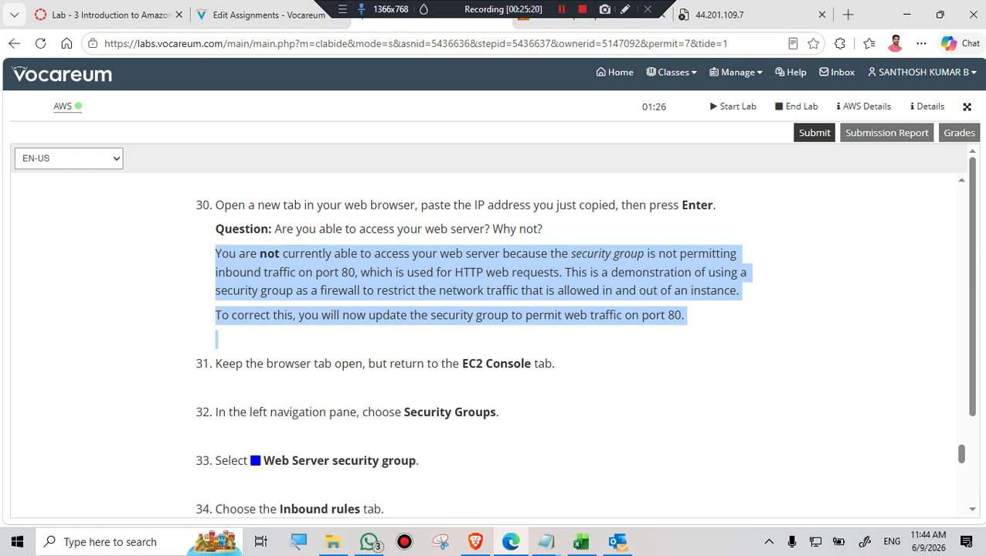
click(734, 15)
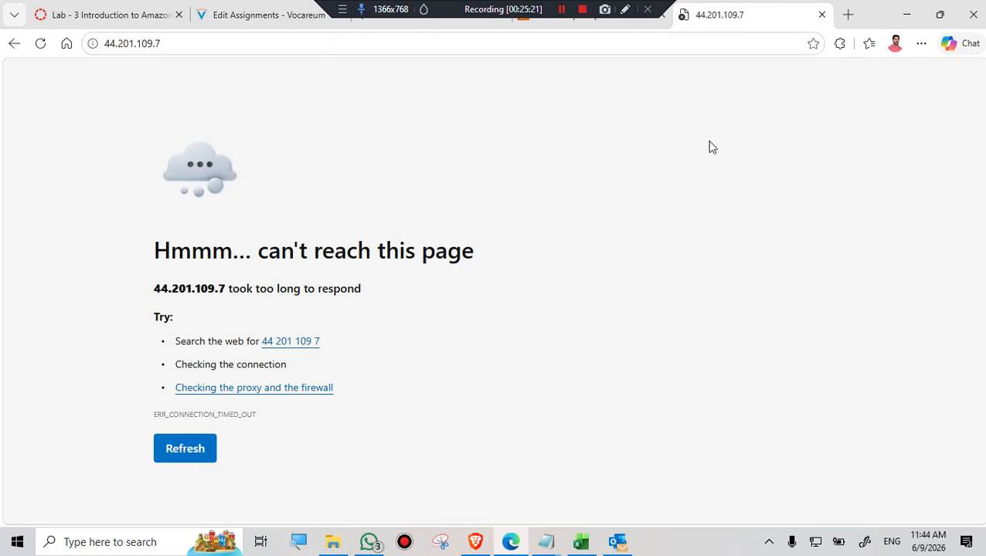
click(416, 27)
scroll(452, 236, down, 1)
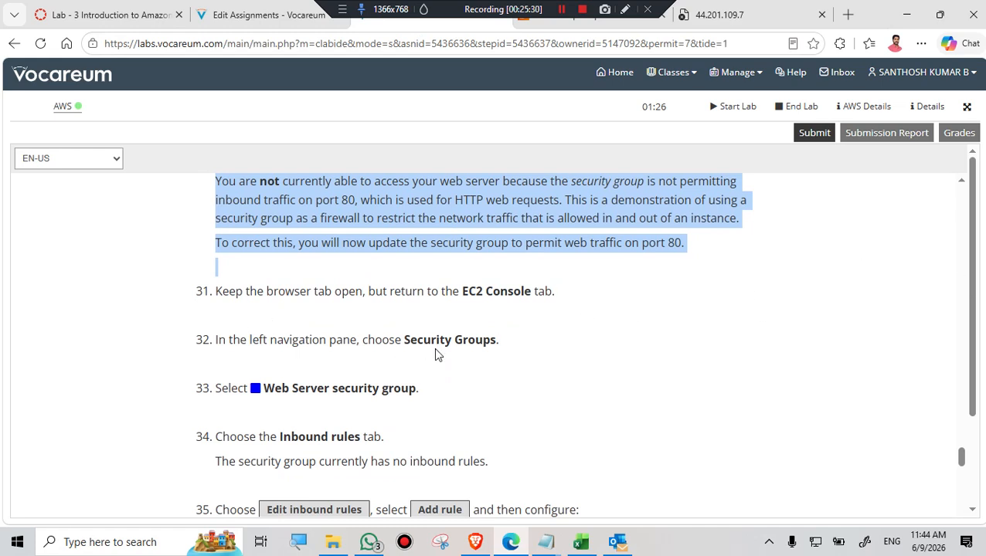
Open the Security Groups list in the EC2 console and refresh it
click(582, 25)
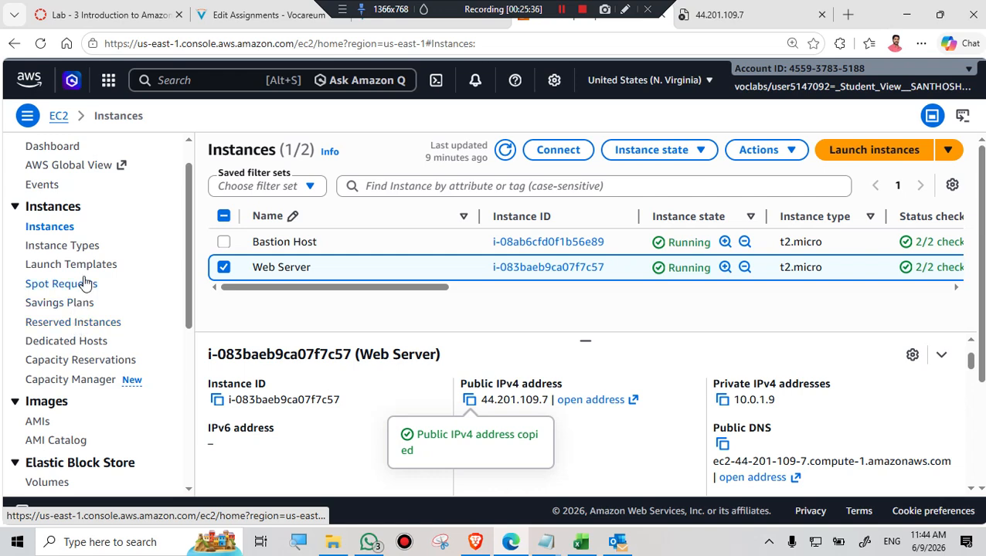
scroll(84, 278, down, 3)
scroll(83, 275, down, 3)
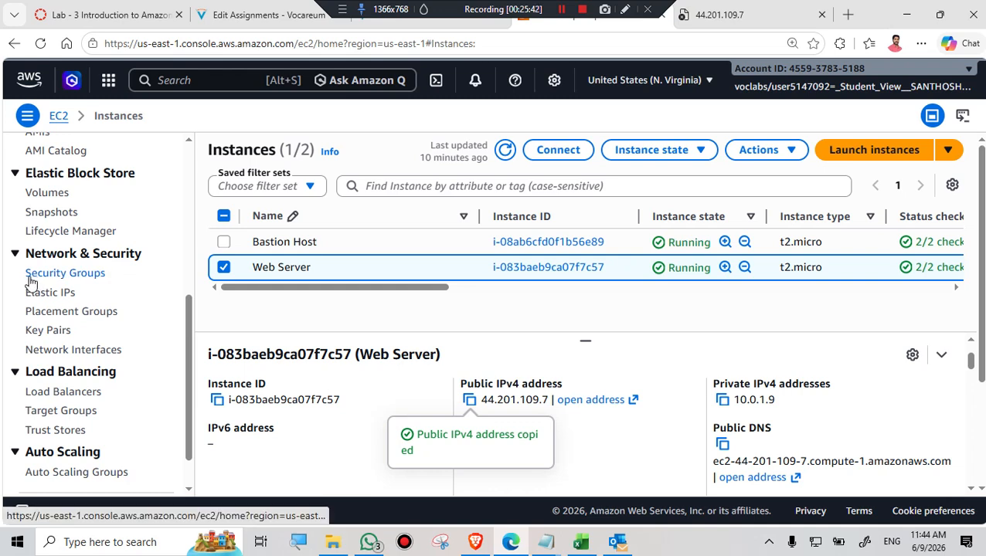
click(58, 280)
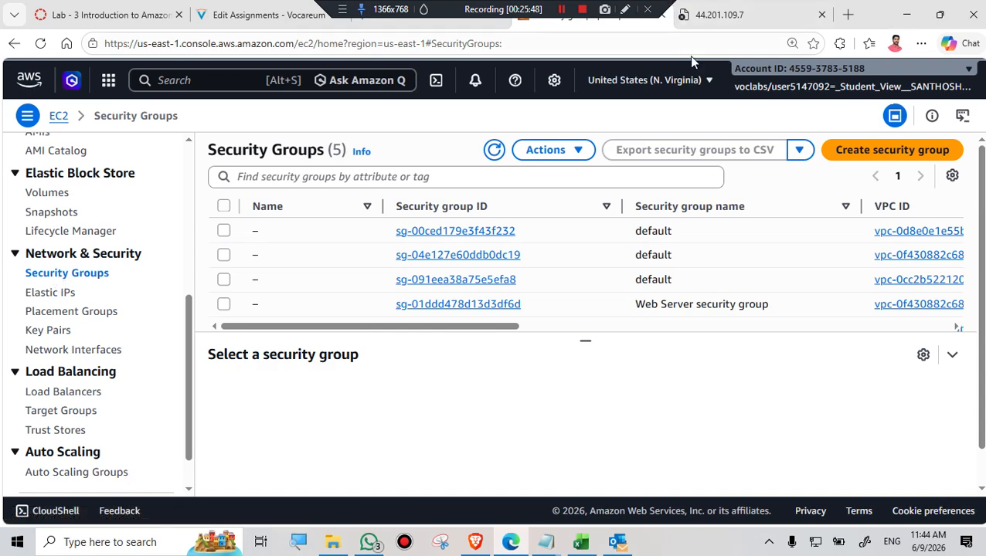
click(495, 150)
scroll(740, 298, down, 1)
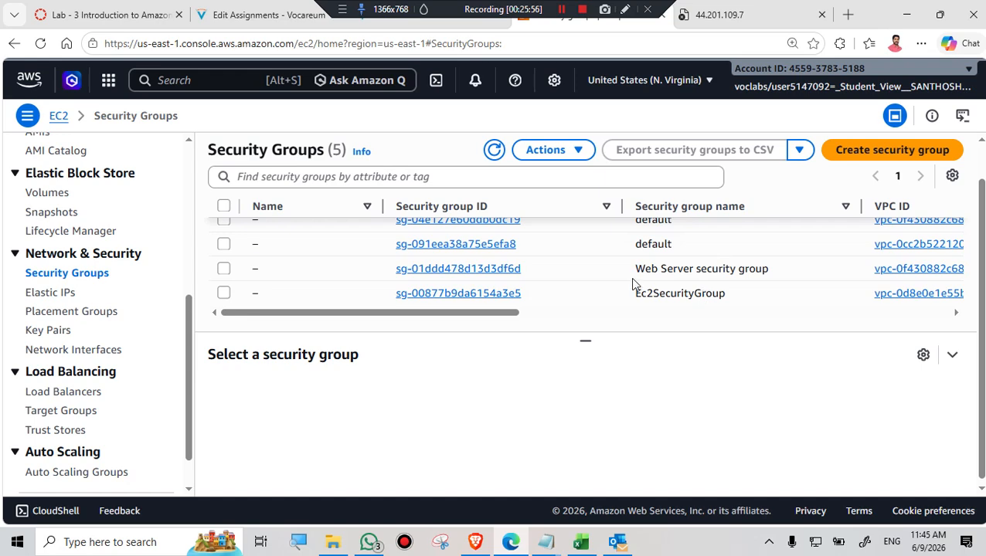
Read lab steps 33 to 35 on the Web Server security group's inbound rule settings
click(430, 23)
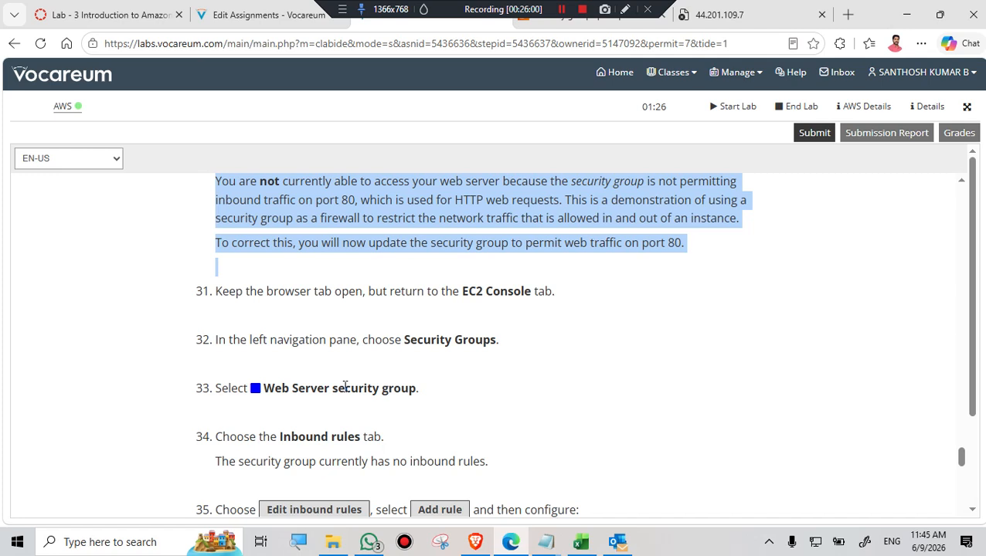
scroll(478, 383, down, 1)
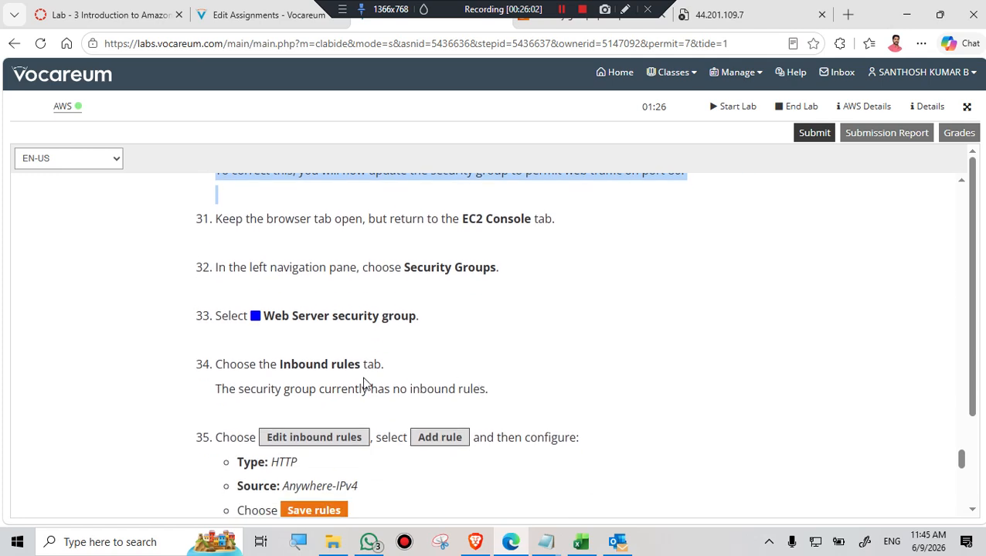
scroll(287, 371, down, 1)
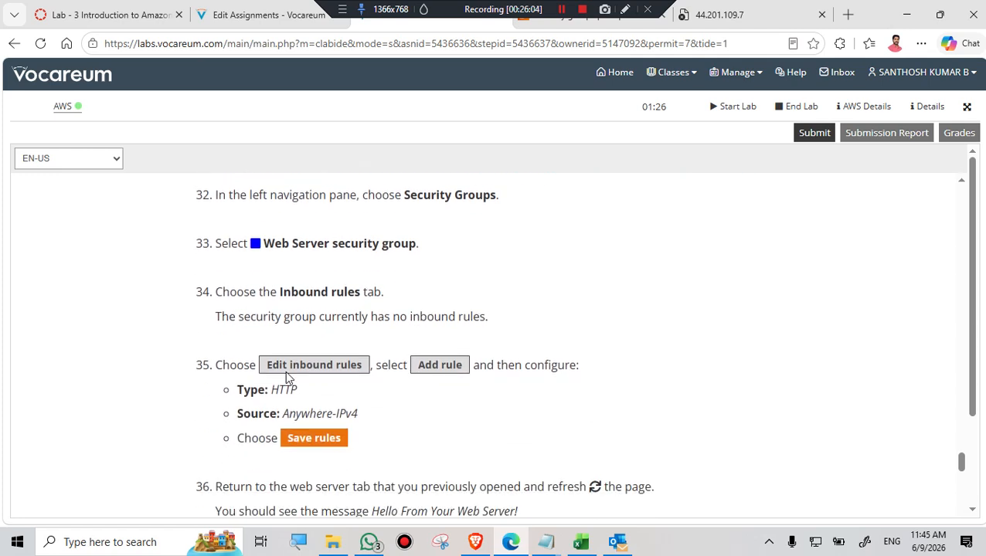
Select the Web Server security group in the EC2 console and display its inbound rules
click(623, 23)
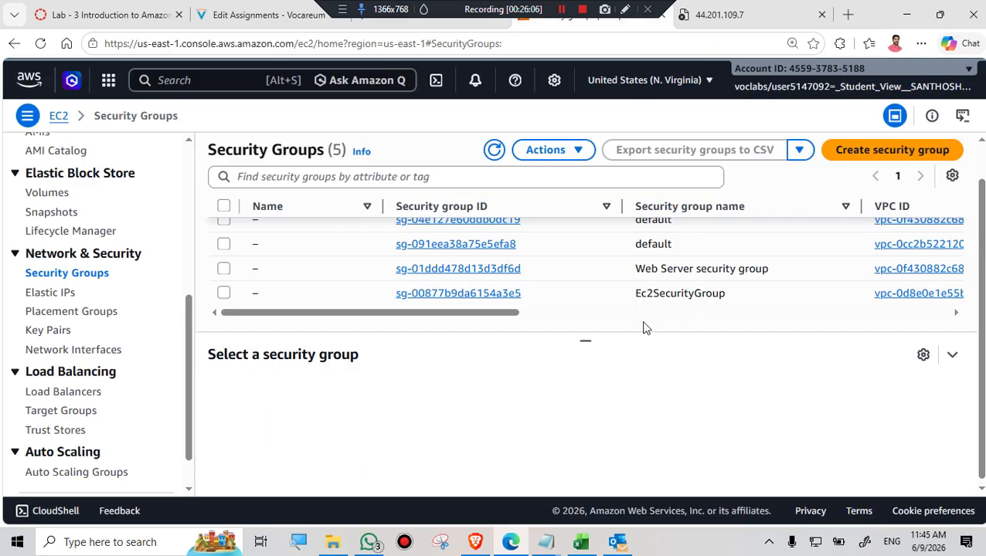
click(224, 268)
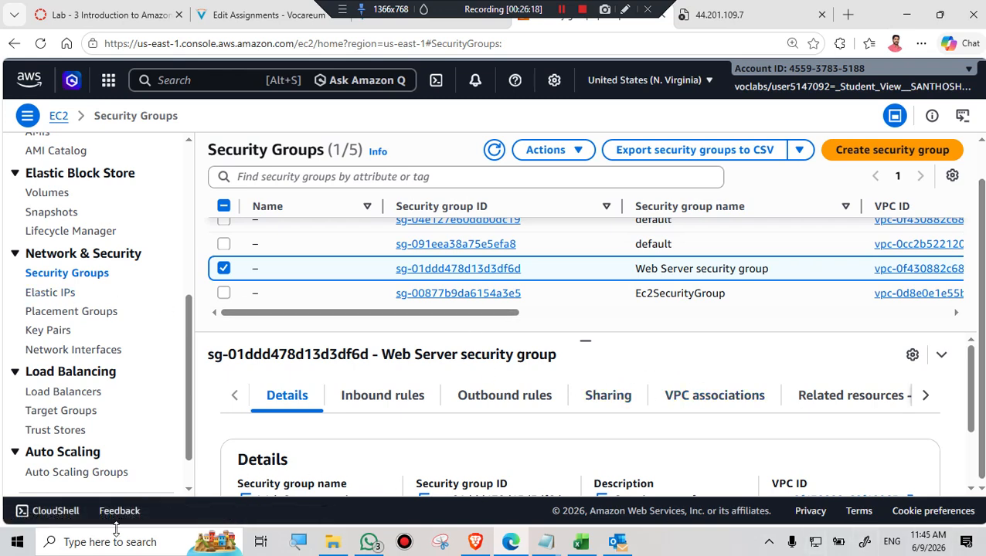
click(391, 406)
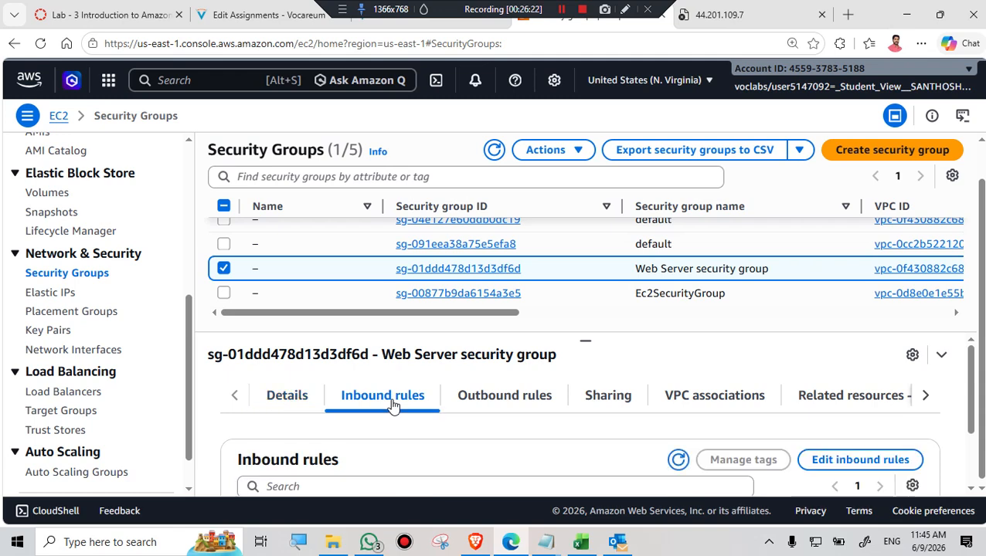
scroll(815, 275, down, 1)
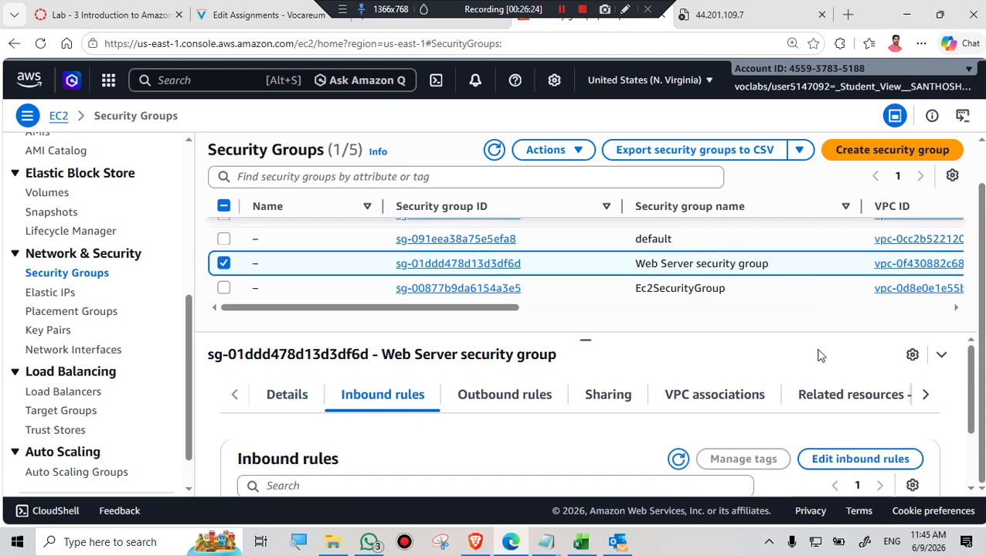
scroll(821, 355, down, 1)
scroll(602, 315, up, 1)
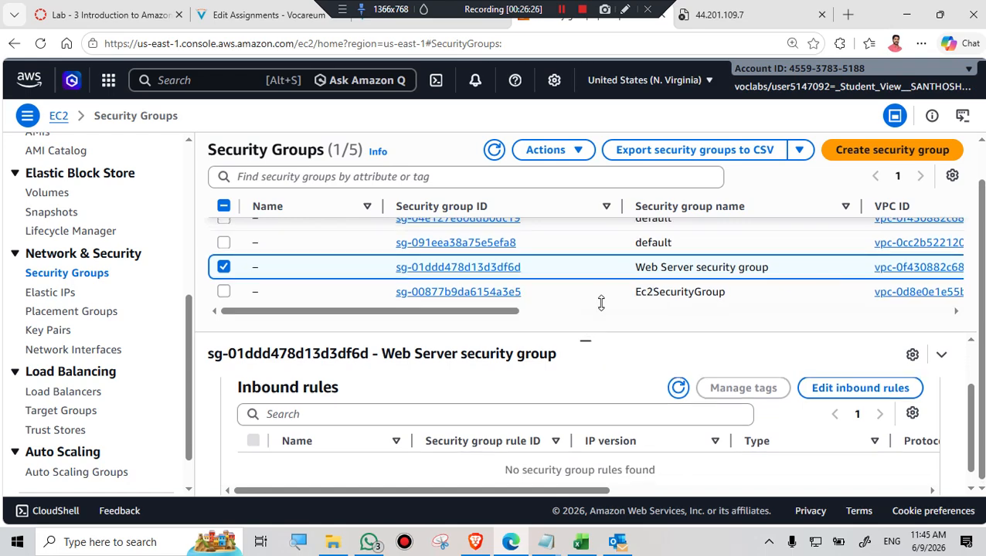
scroll(489, 414, up, 1)
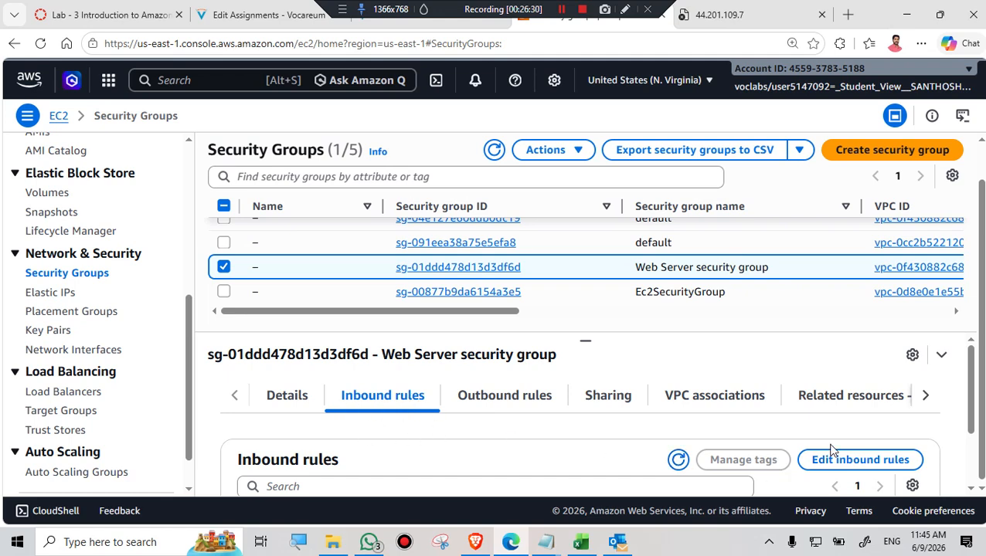
Add an inbound rule to the Web Server security group with type HTTP and source Anywhere-IPv4
click(857, 461)
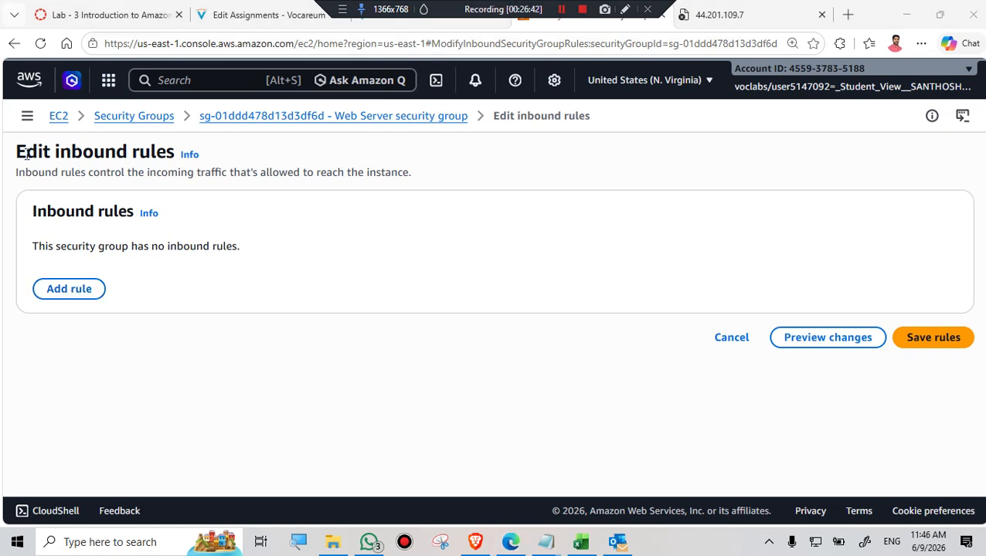
click(76, 295)
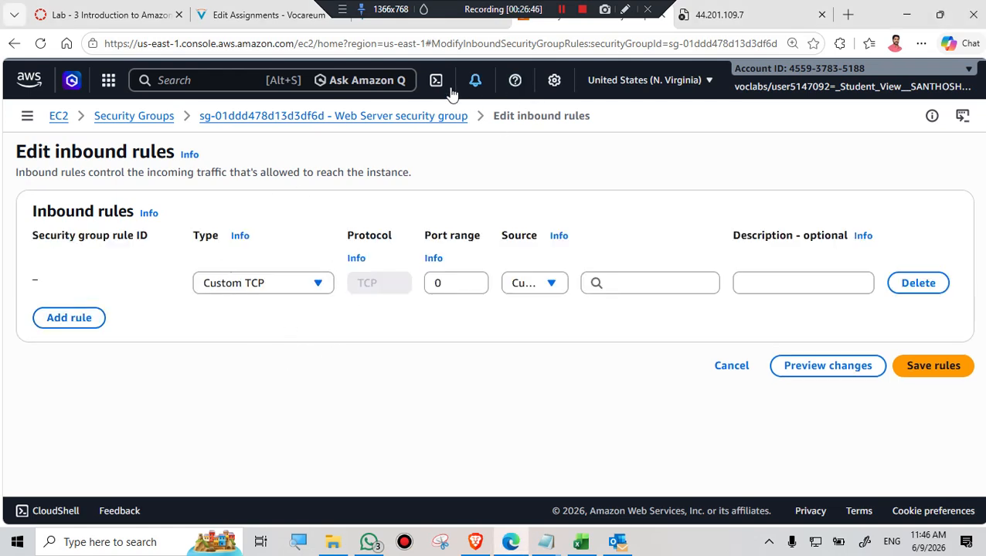
click(301, 287)
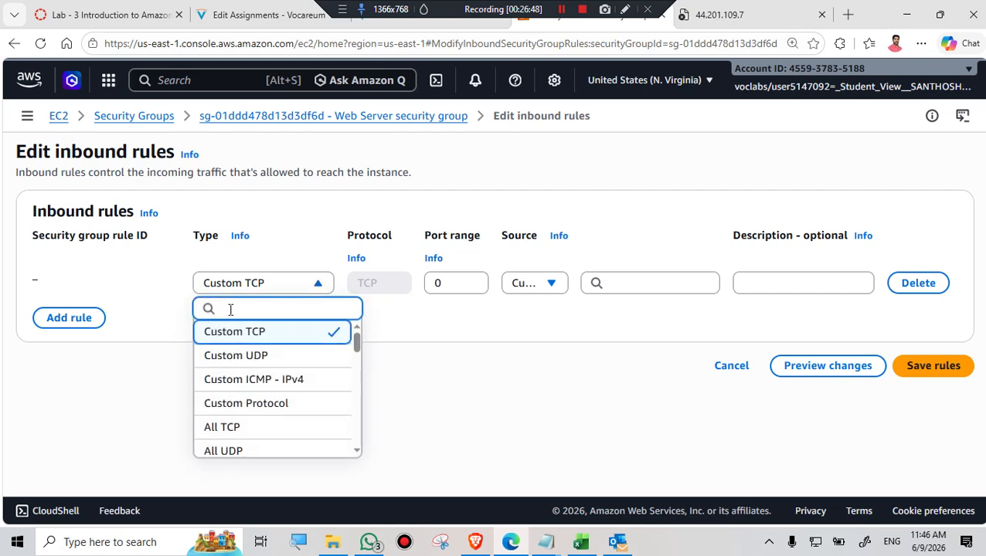
text(H)
text(P)
click(224, 333)
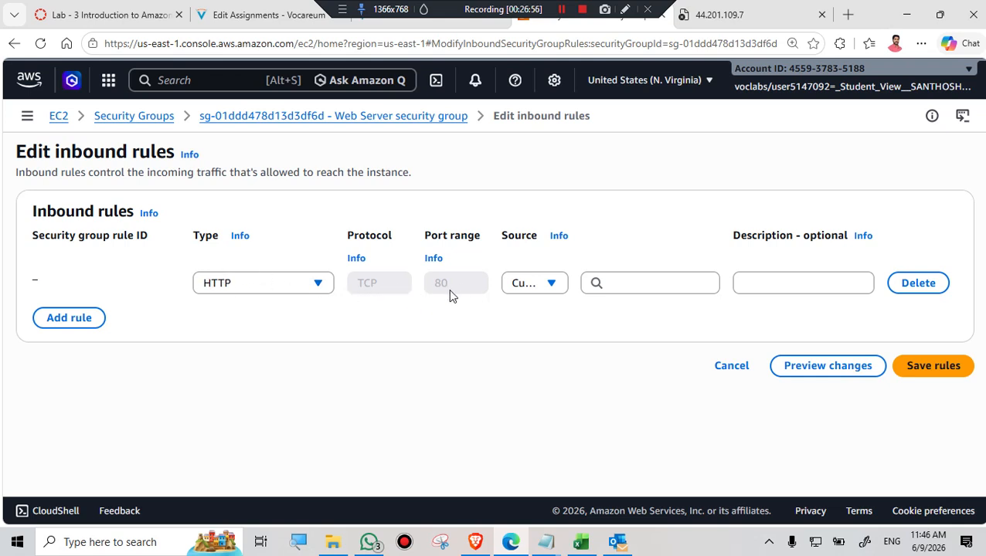
click(548, 284)
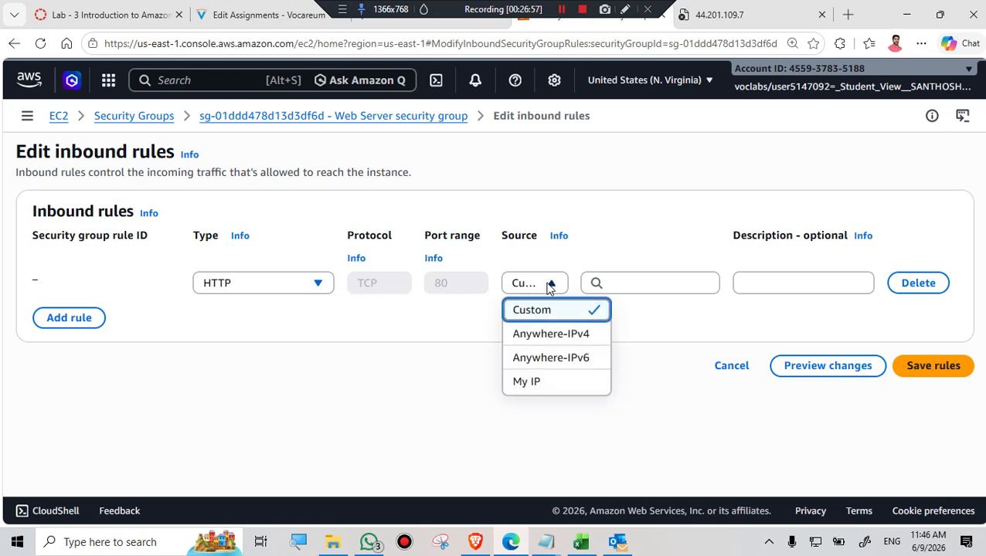
click(563, 337)
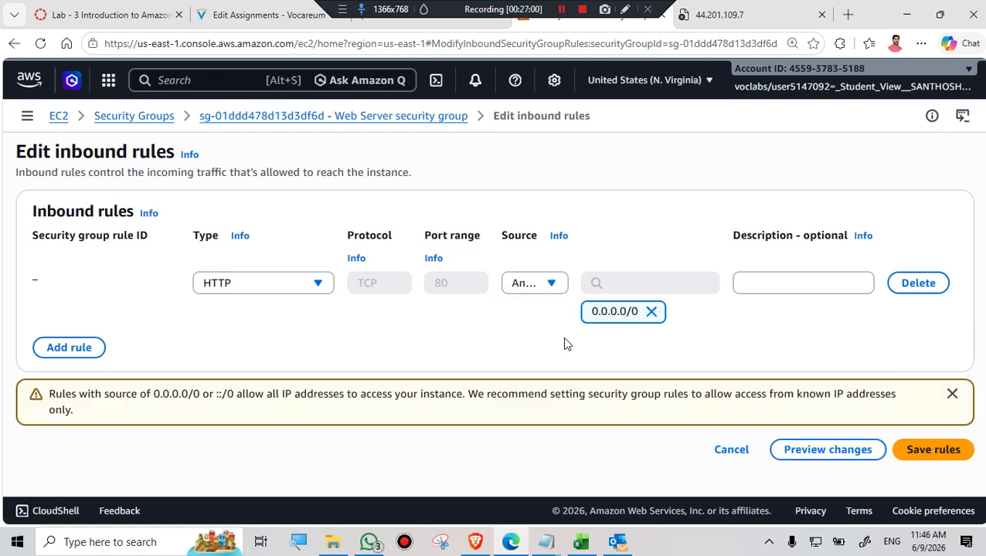
Check the rule against lab step 35, save the inbound rules and dismiss the notification
click(443, 29)
scroll(377, 417, down, 1)
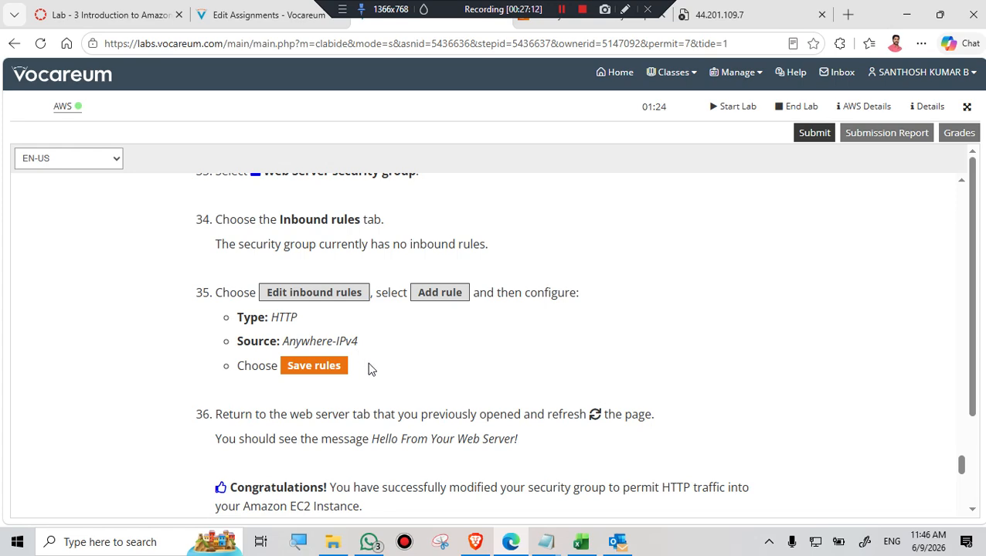
scroll(368, 368, down, 1)
click(592, 22)
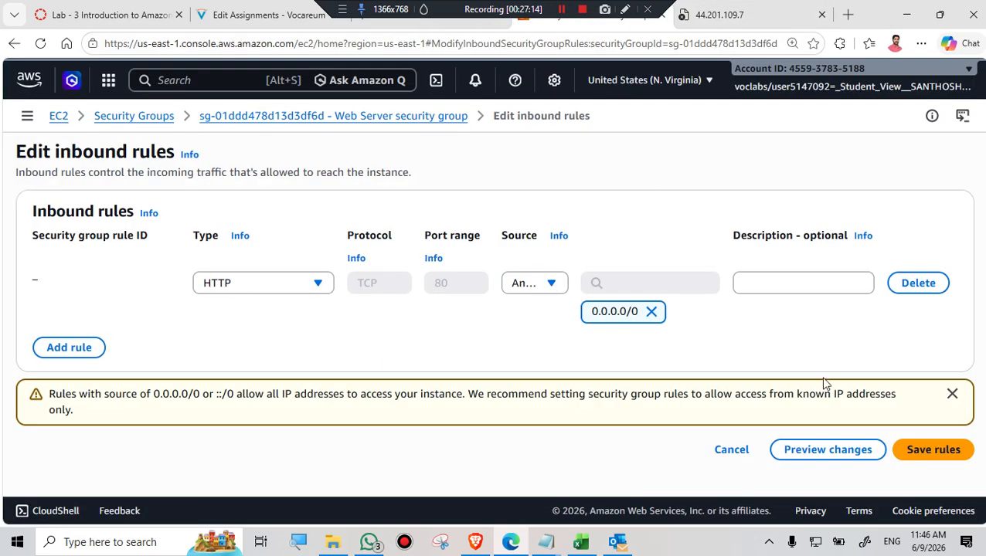
click(944, 462)
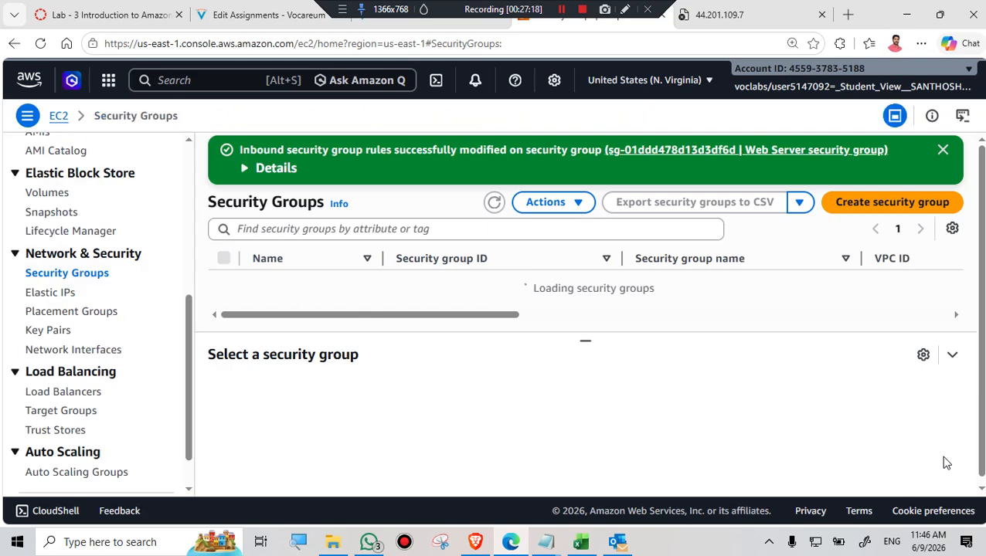
click(942, 149)
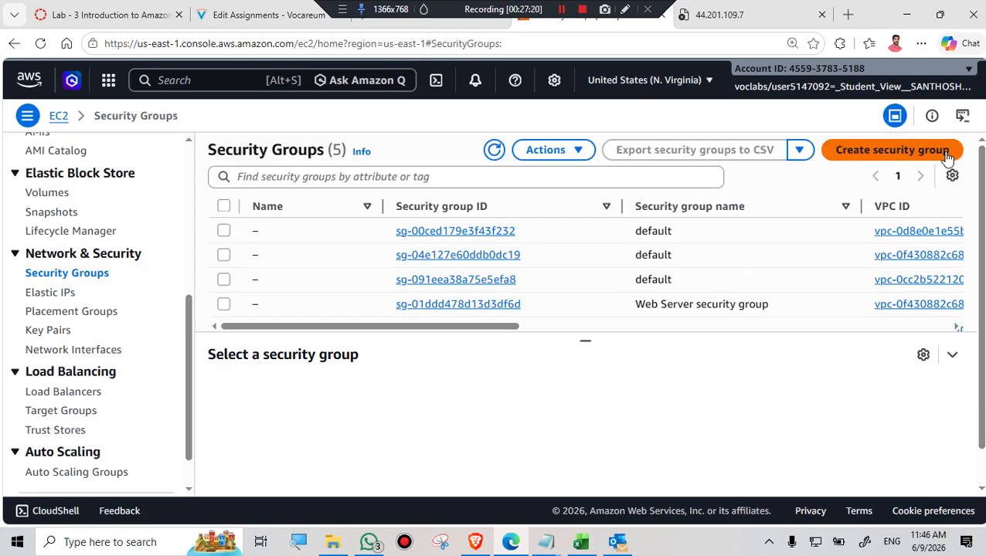
Reload the web server page at 44.201.109.7 and highlight its welcome heading
click(752, 15)
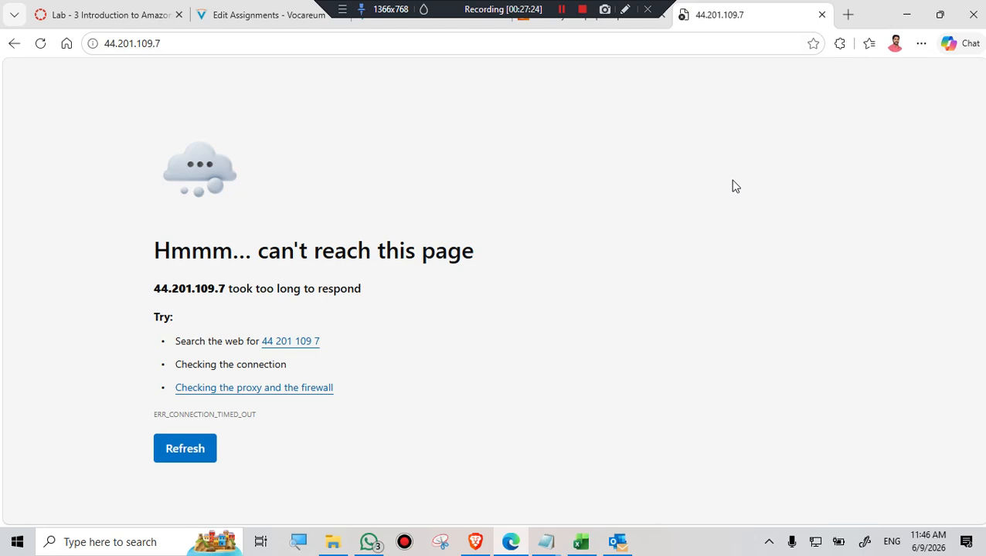
click(41, 47)
click(40, 45)
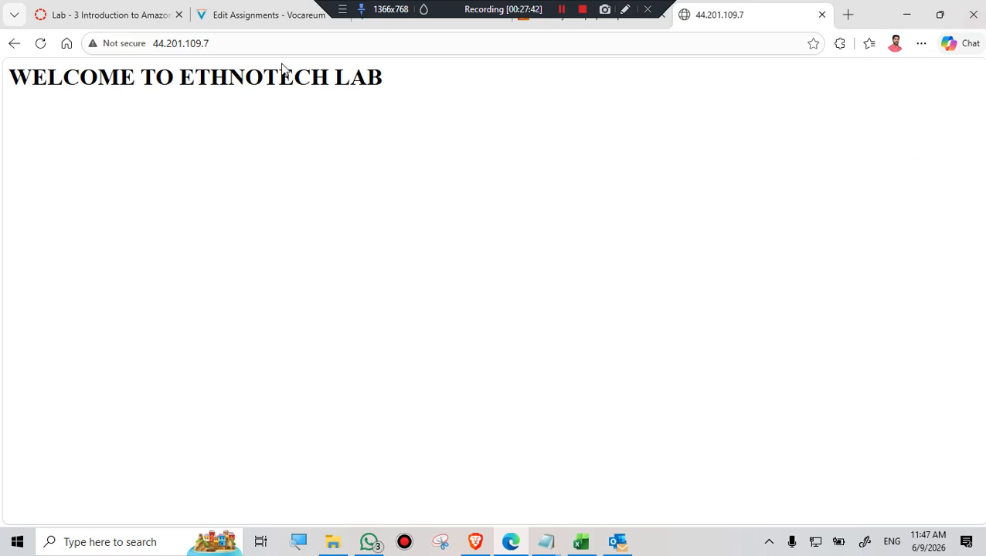
drag(403, 84, 6, 81)
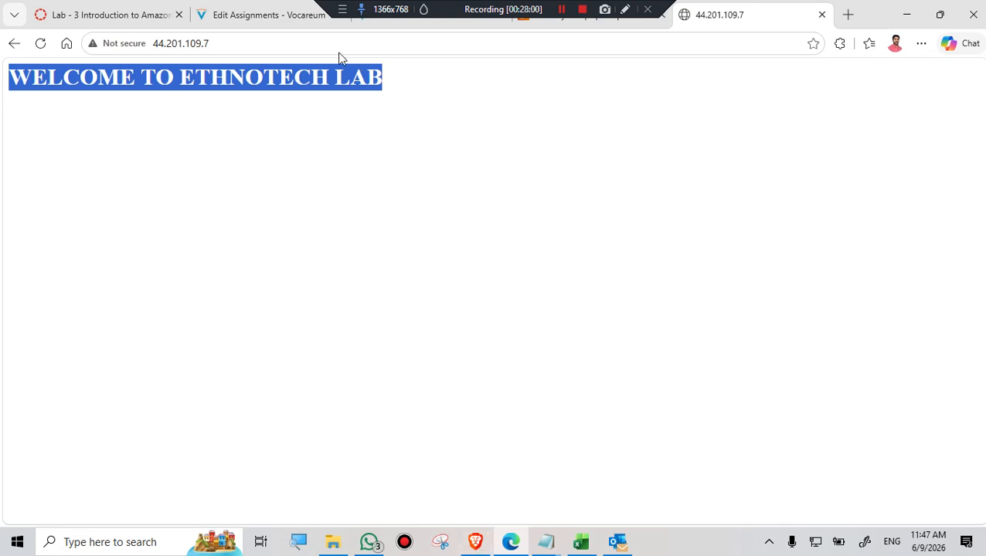
Skim the lab instructions from step 36 through Task 4 to the submission section, and revisit the web server page
click(278, 14)
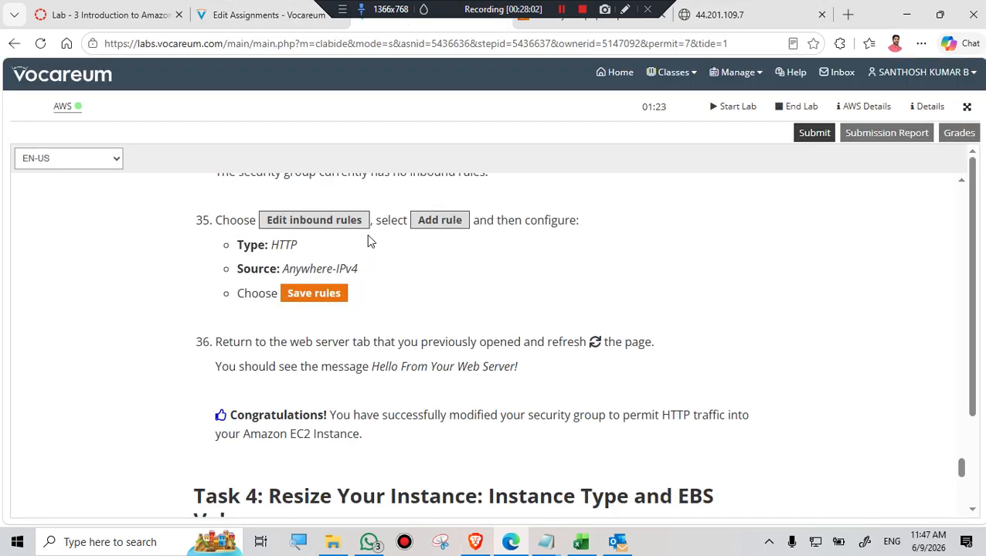
scroll(376, 266, down, 2)
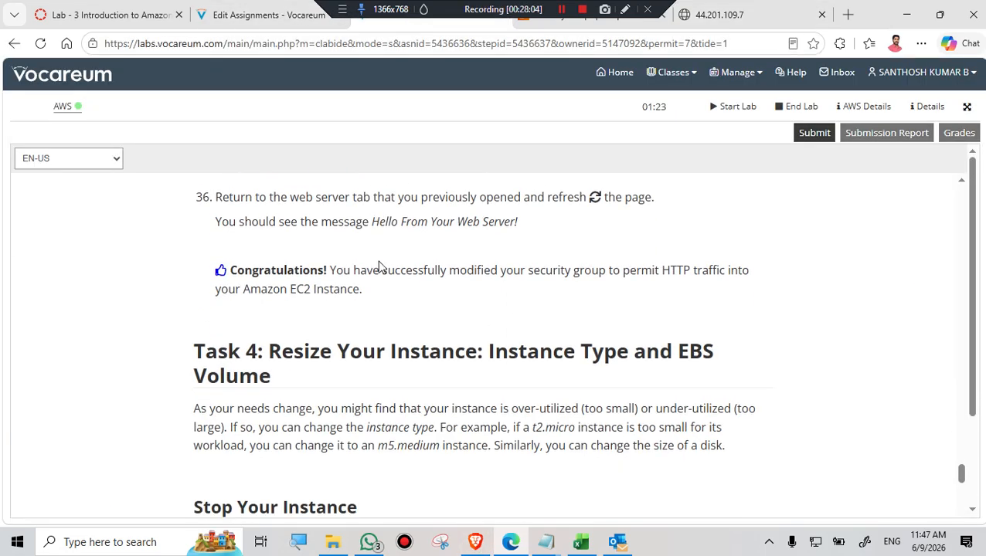
scroll(377, 266, down, 1)
scroll(380, 267, up, 3)
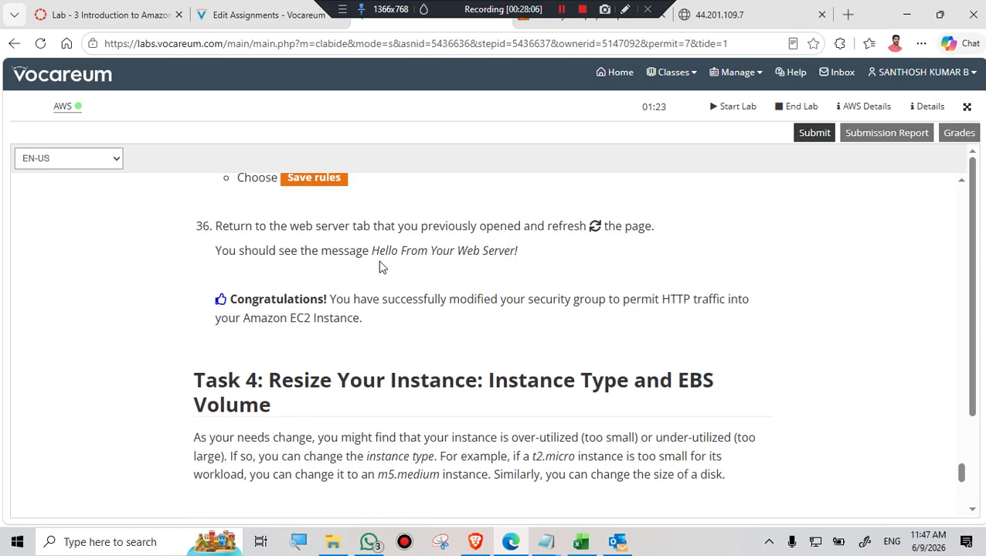
scroll(380, 266, down, 9)
scroll(380, 267, down, 15)
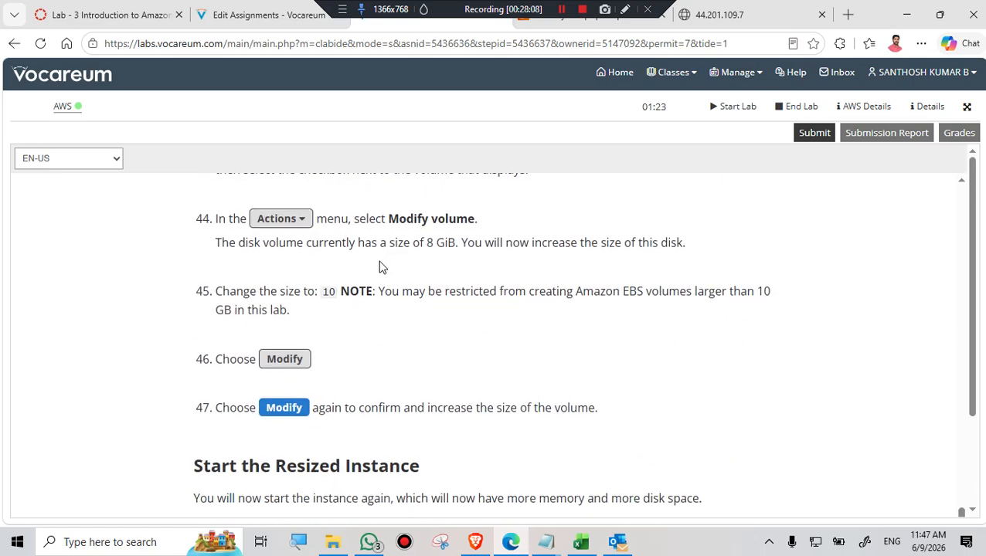
scroll(380, 267, down, 12)
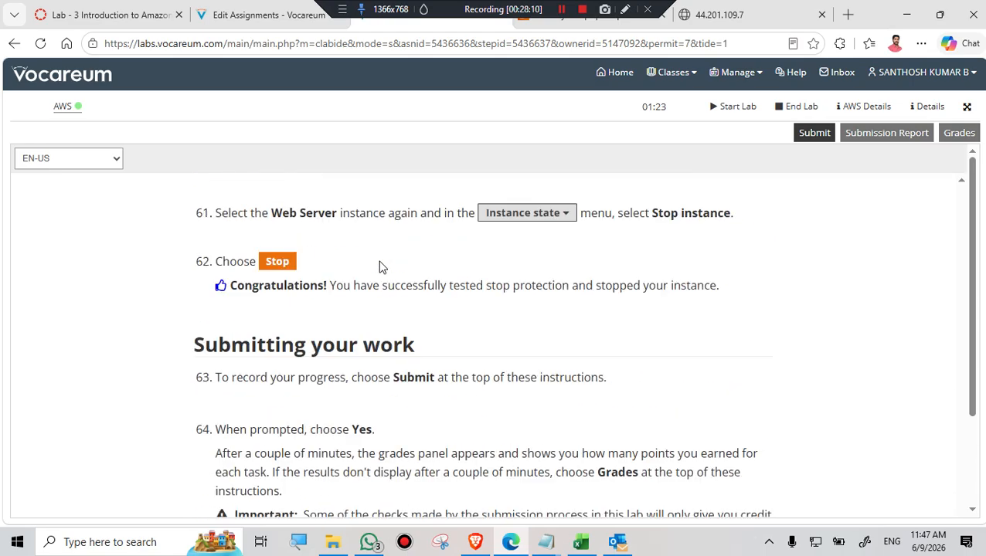
scroll(379, 267, down, 3)
scroll(380, 267, up, 15)
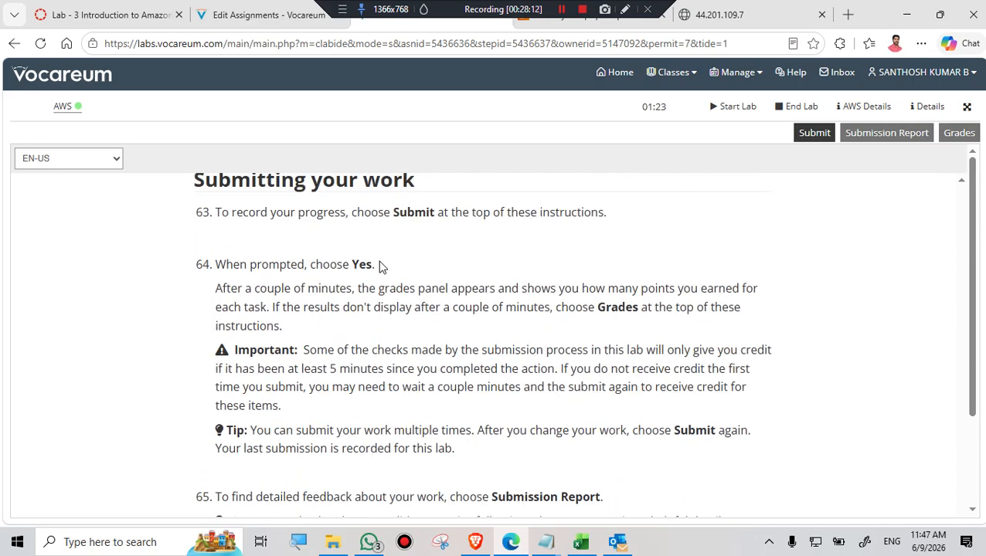
scroll(379, 267, up, 15)
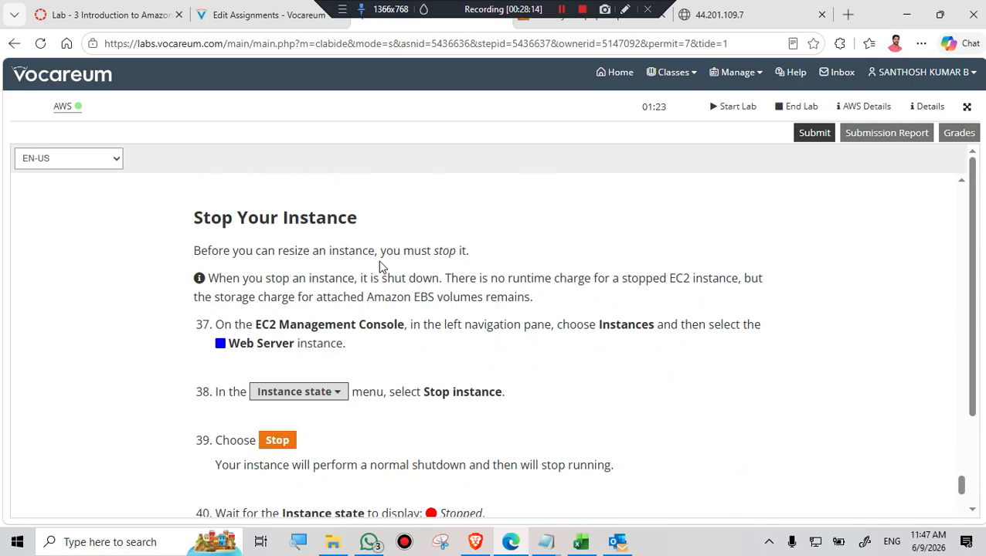
scroll(379, 266, down, 2)
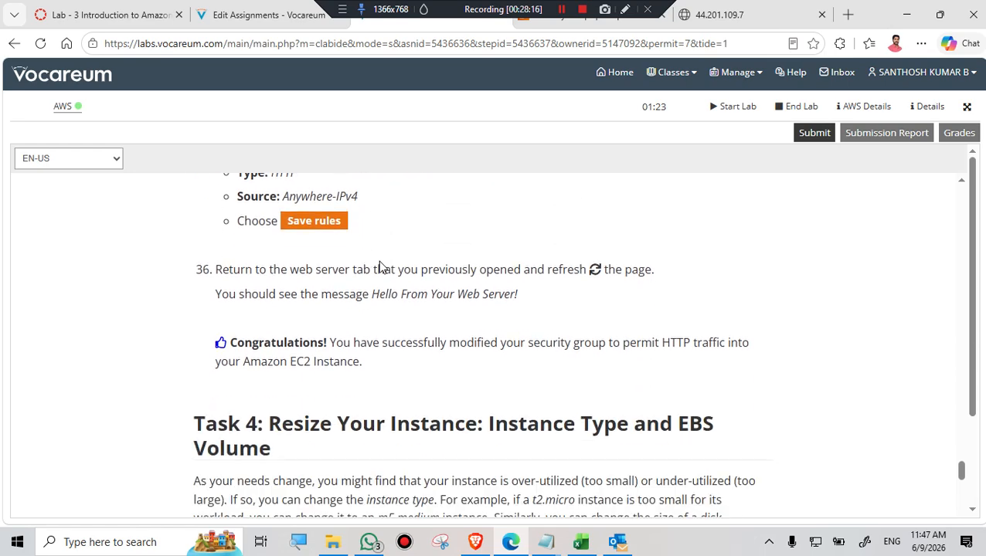
scroll(379, 267, down, 5)
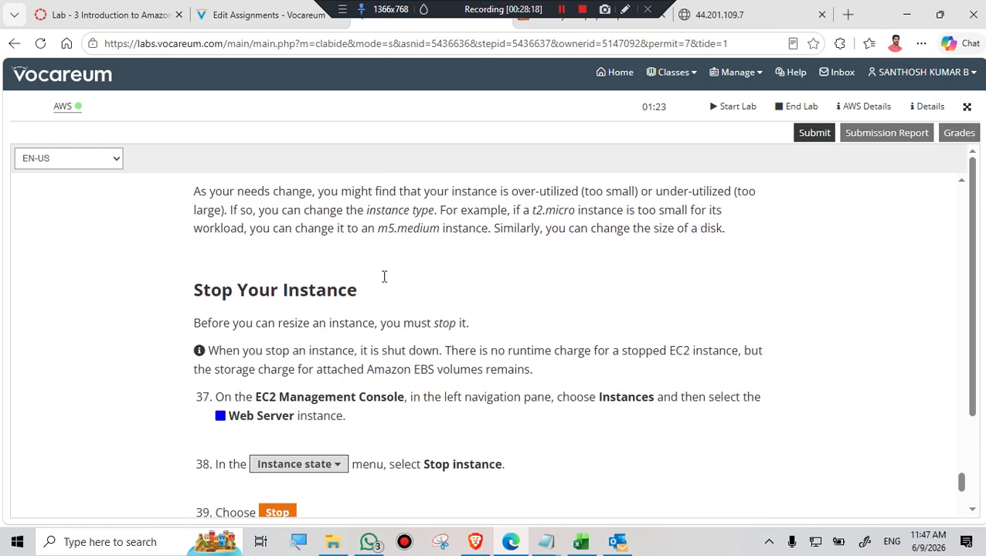
scroll(383, 276, up, 1)
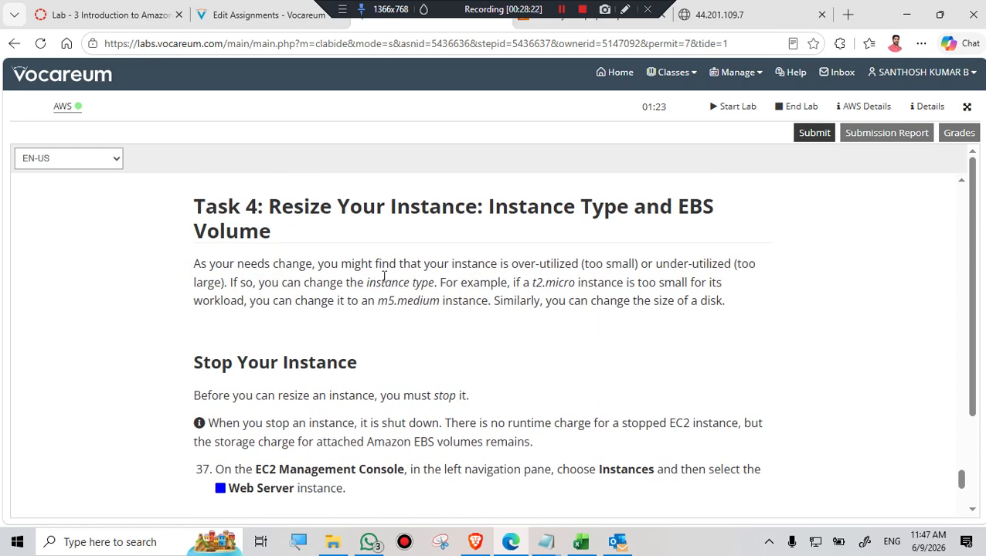
click(740, 11)
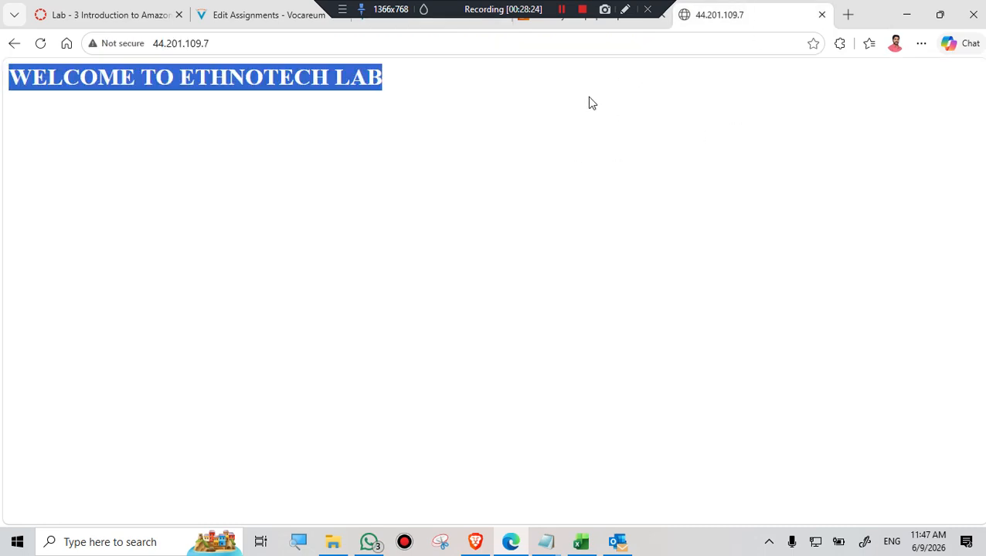
click(561, 9)
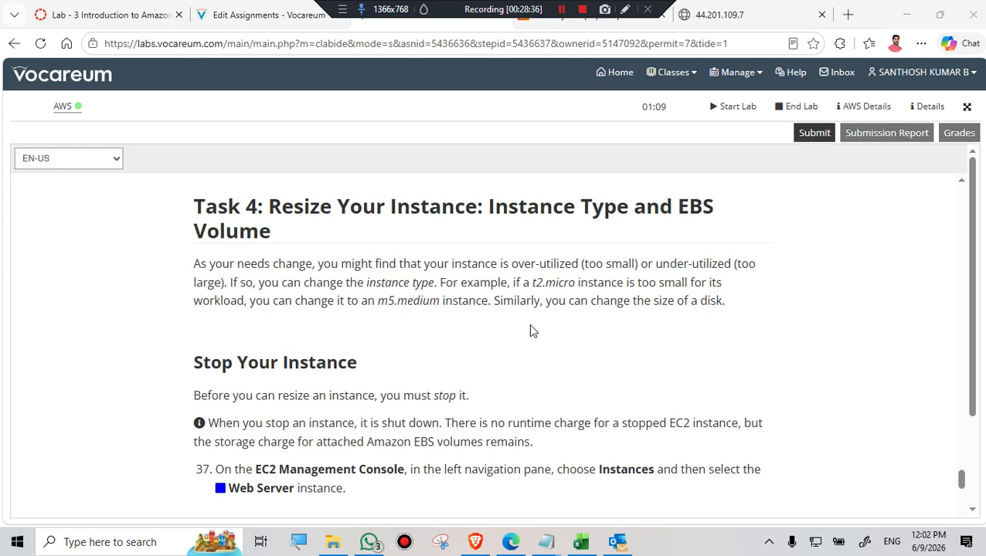
Read lab steps 37 to 40 on stopping the instance and show the Instances list in the EC2 console
scroll(381, 322, down, 2)
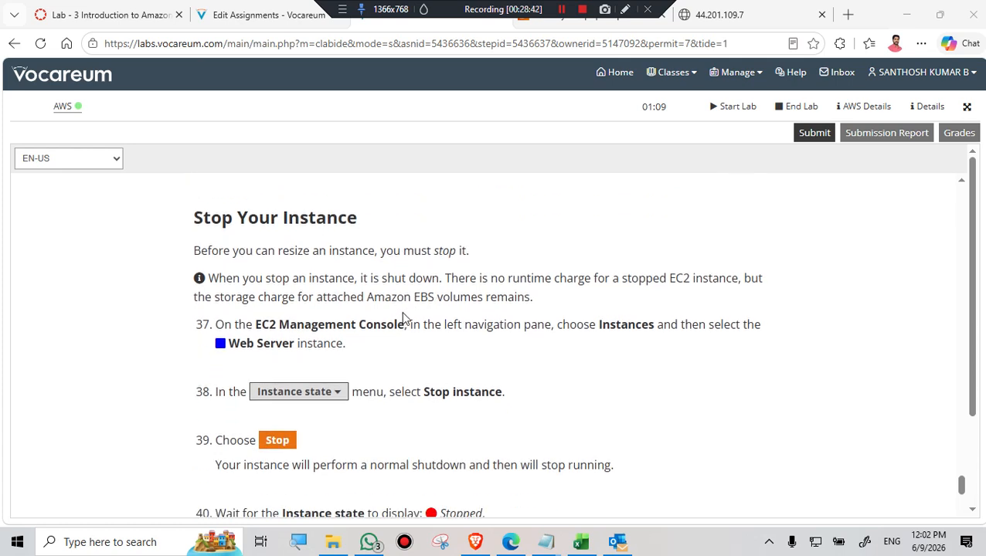
scroll(289, 333, down, 1)
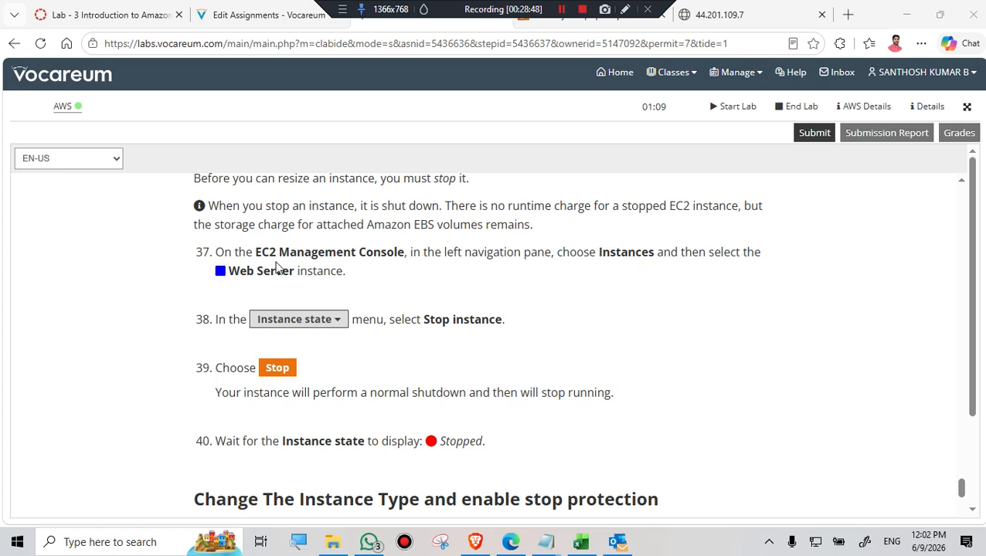
click(541, 10)
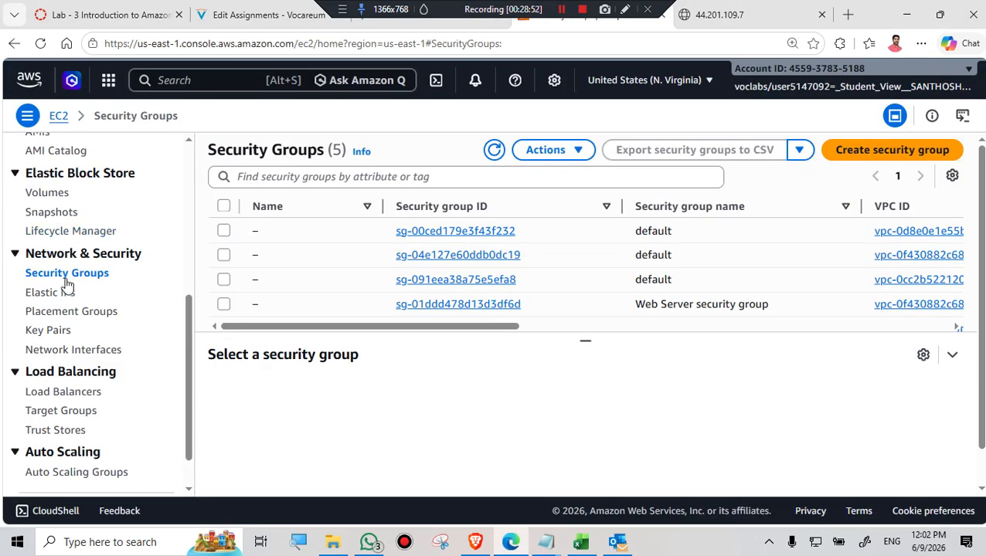
scroll(59, 234, up, 5)
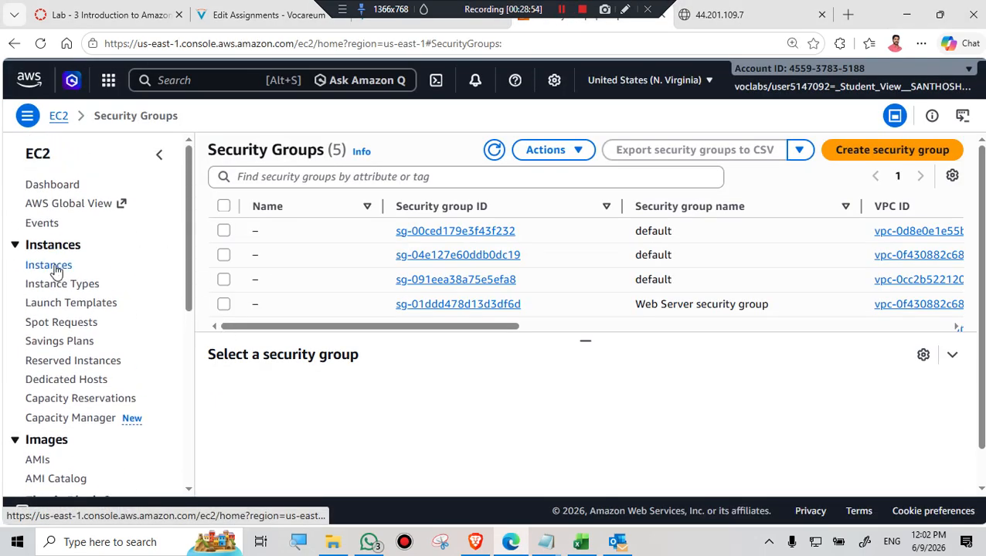
click(47, 265)
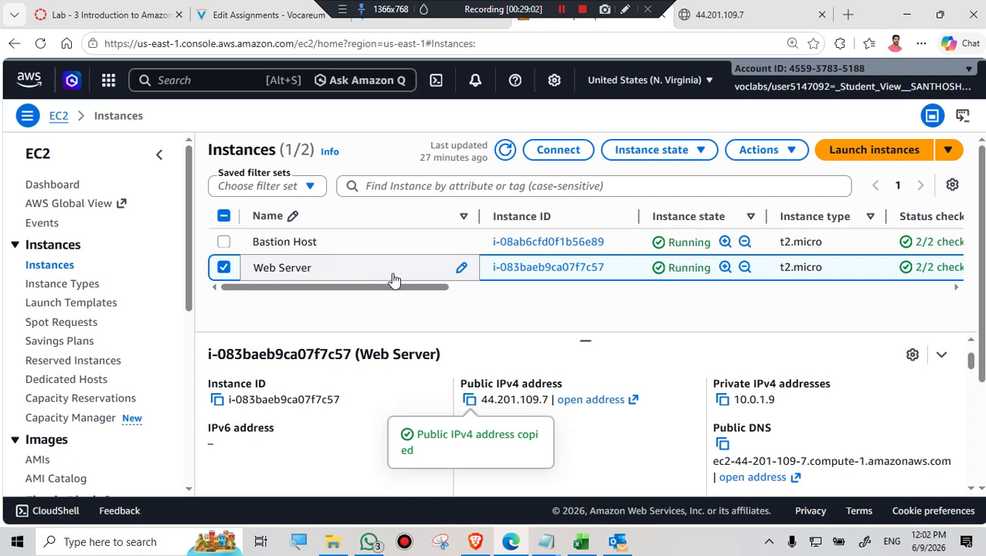
Check lab steps 38 and 39, and stop the Web Server instance without skipping OS shutdown
click(416, 23)
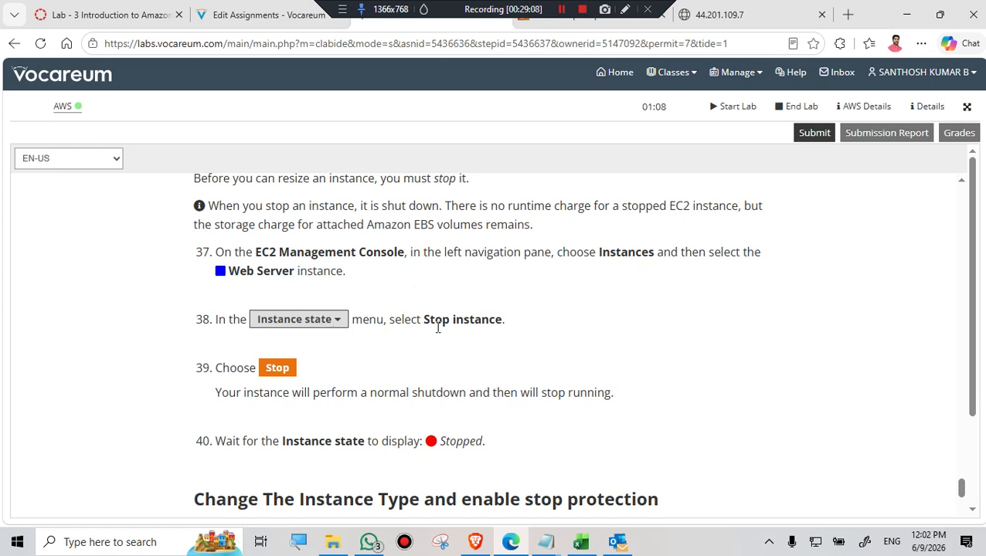
click(575, 26)
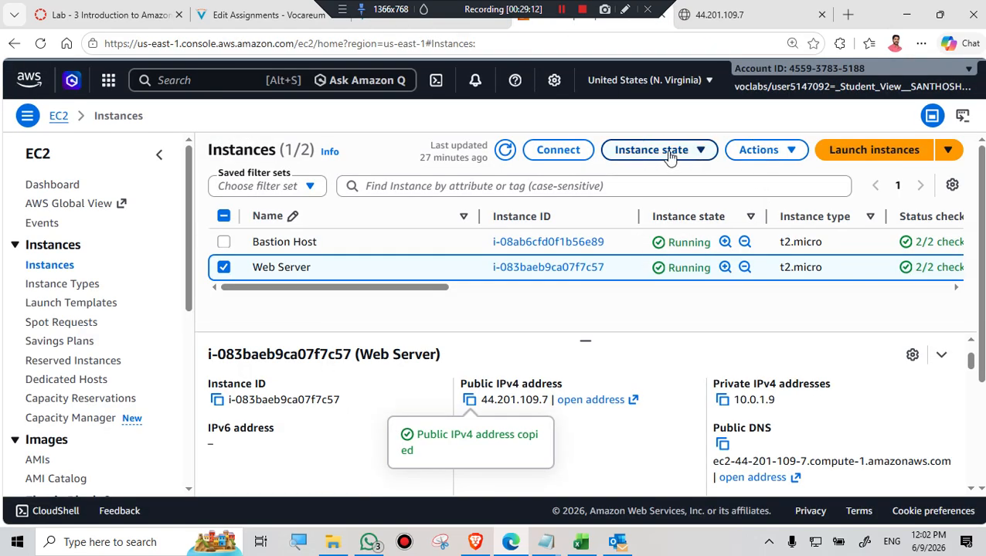
click(704, 152)
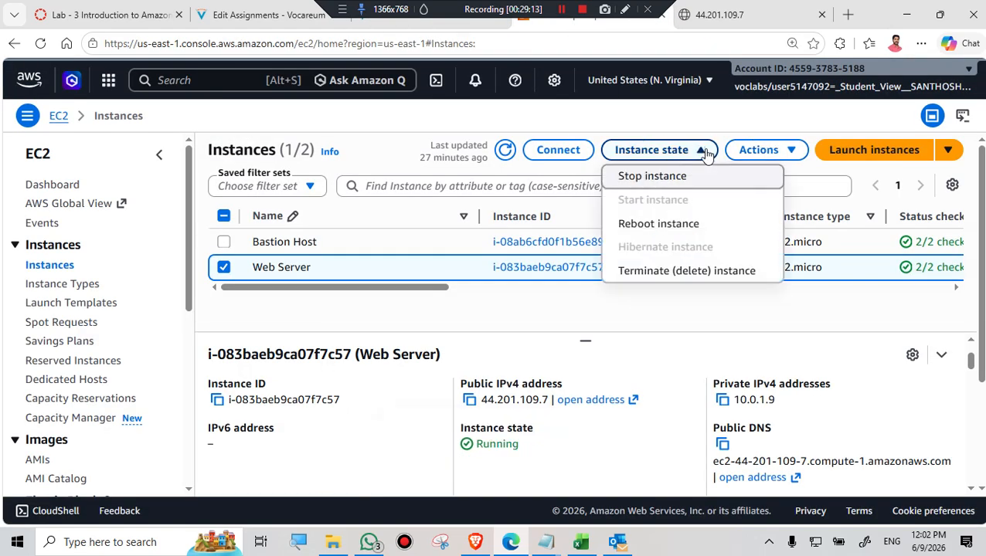
click(635, 178)
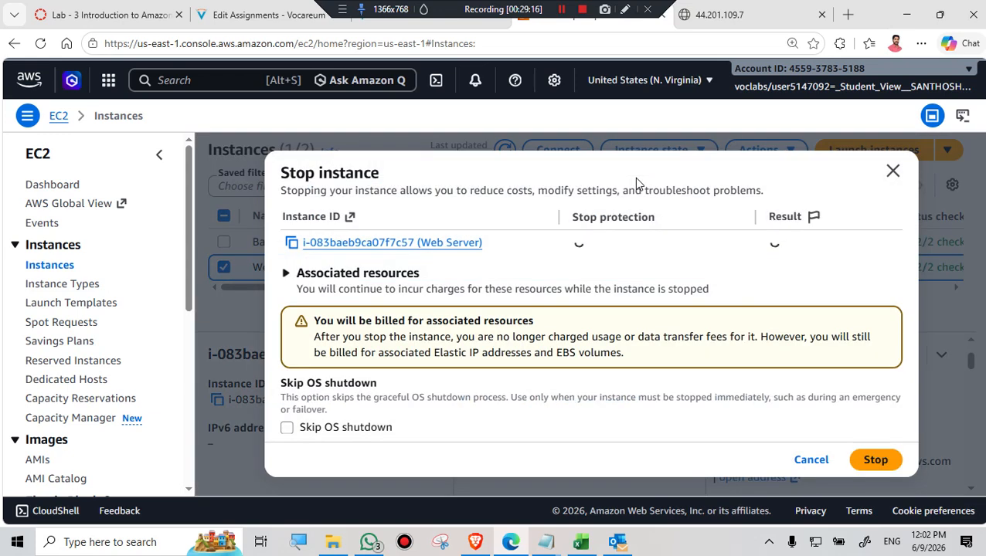
click(884, 460)
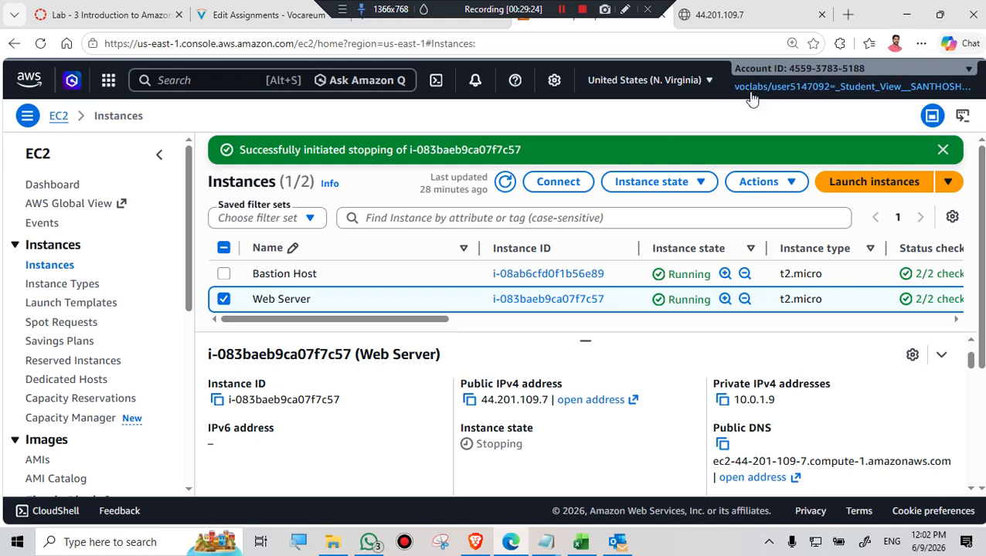
click(699, 183)
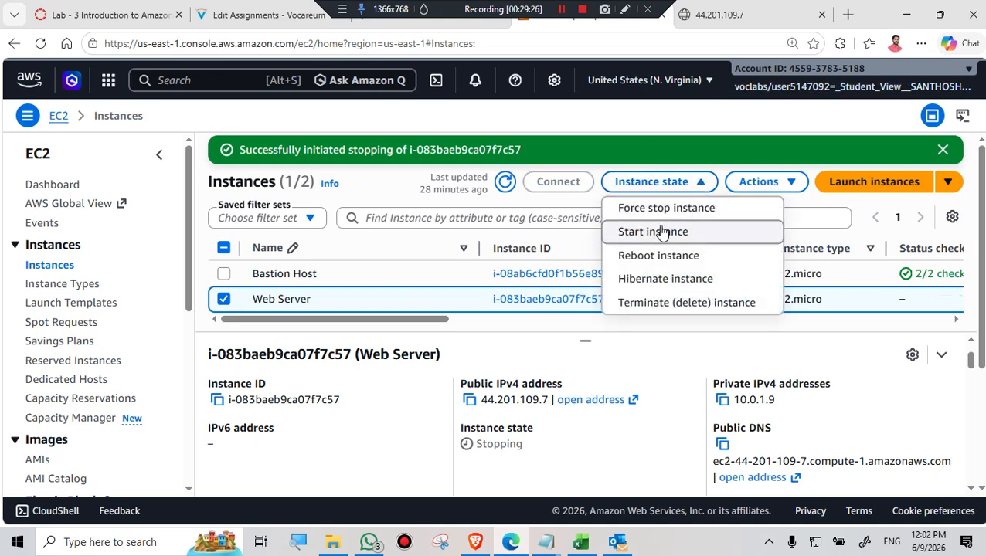
click(585, 198)
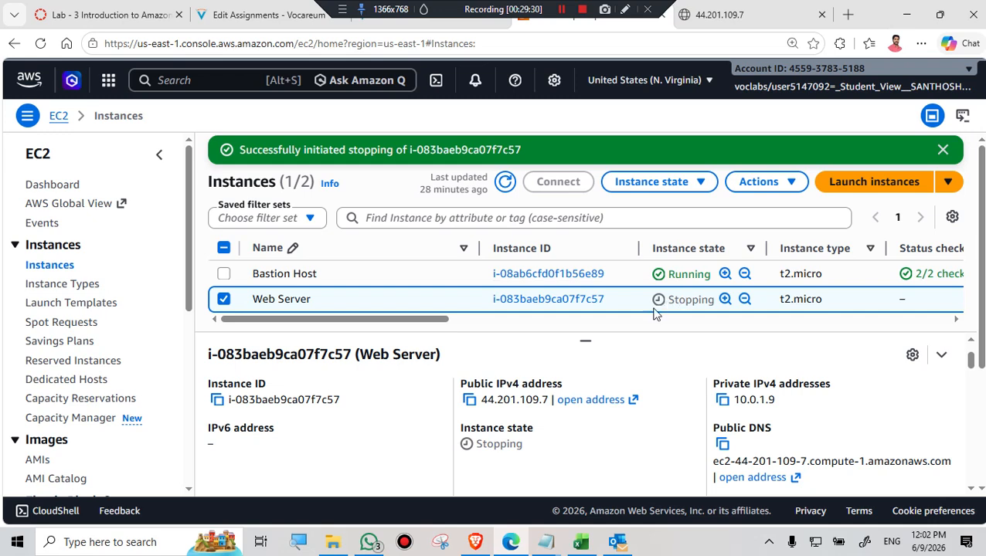
Read lab step 40, refresh the EC2 instances list and check the Web Server's instance state
click(424, 24)
scroll(336, 352, down, 2)
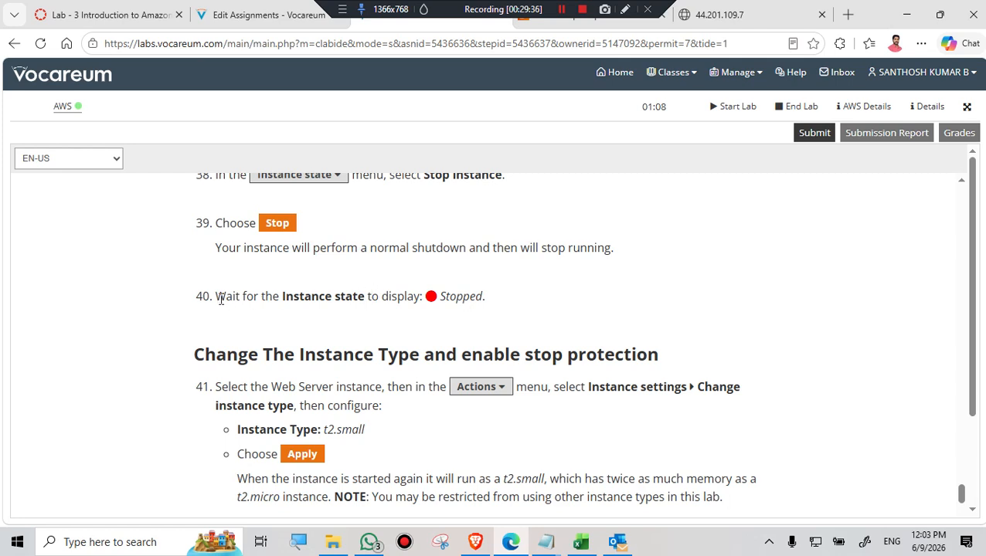
drag(220, 299, 514, 299)
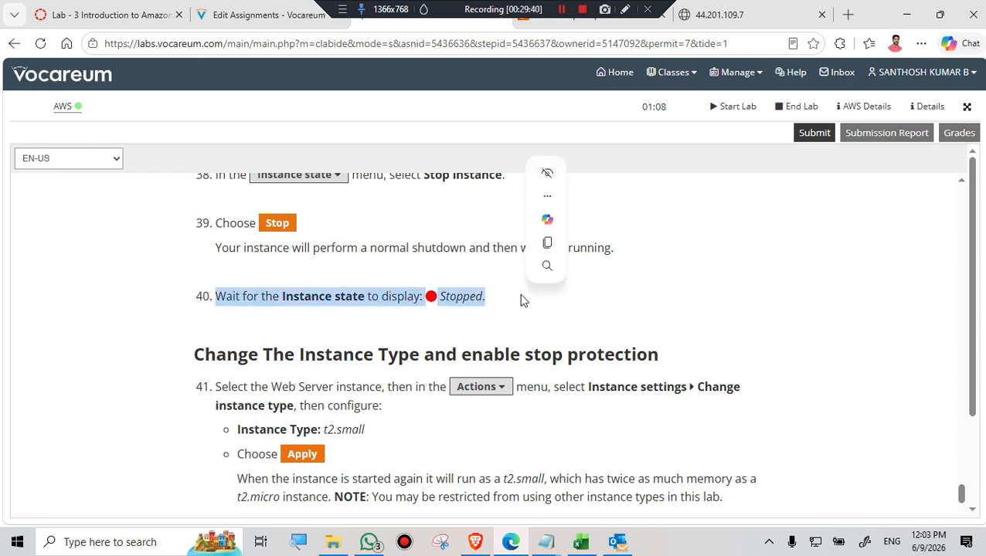
click(607, 28)
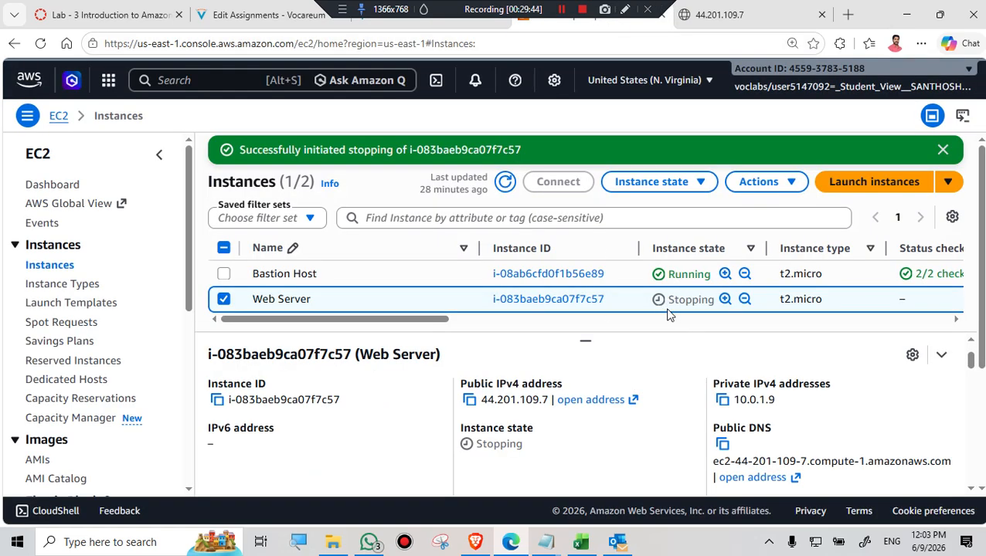
click(505, 184)
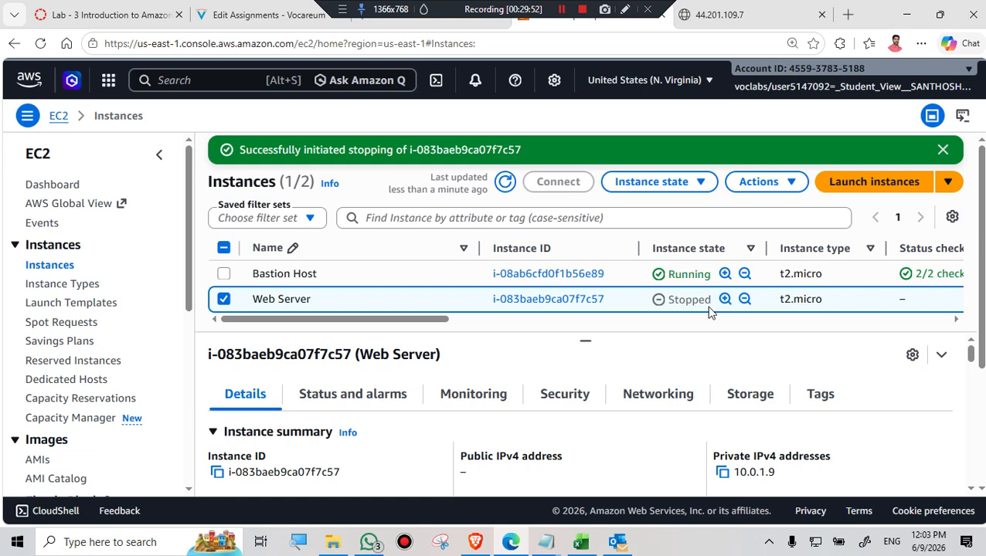
drag(666, 301, 712, 304)
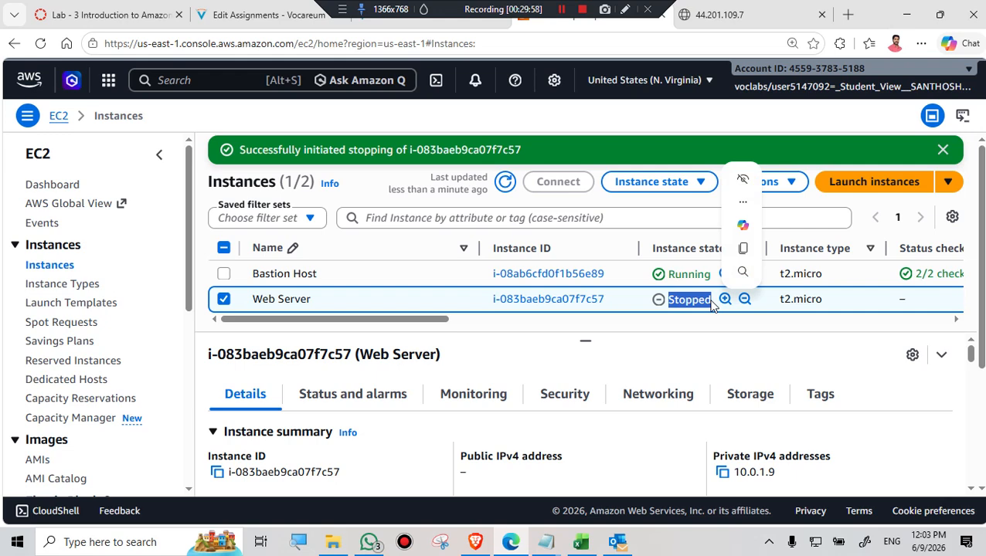
Read lab steps 41 and 42 on changing the instance type and stop protection, and return to the EC2 instances list
click(430, 26)
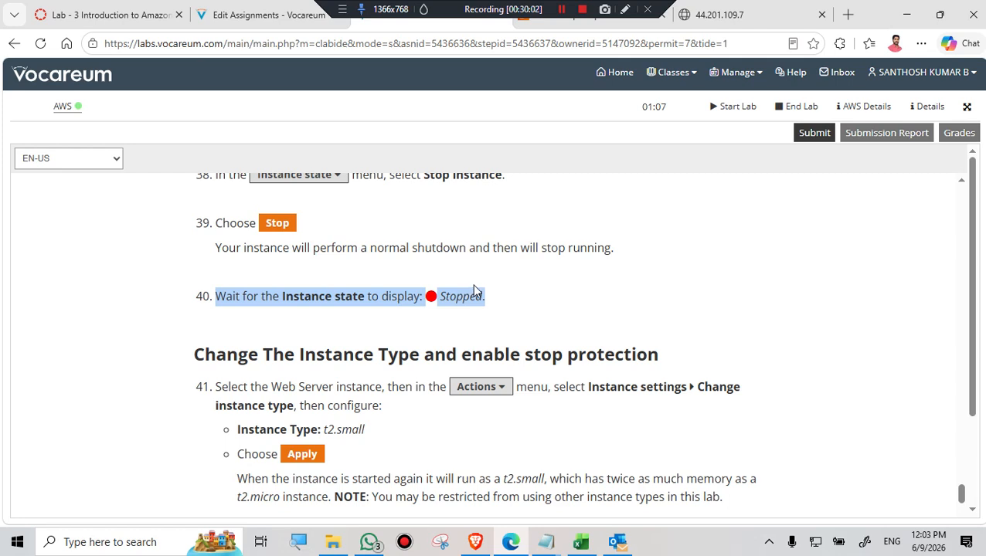
scroll(477, 287, down, 2)
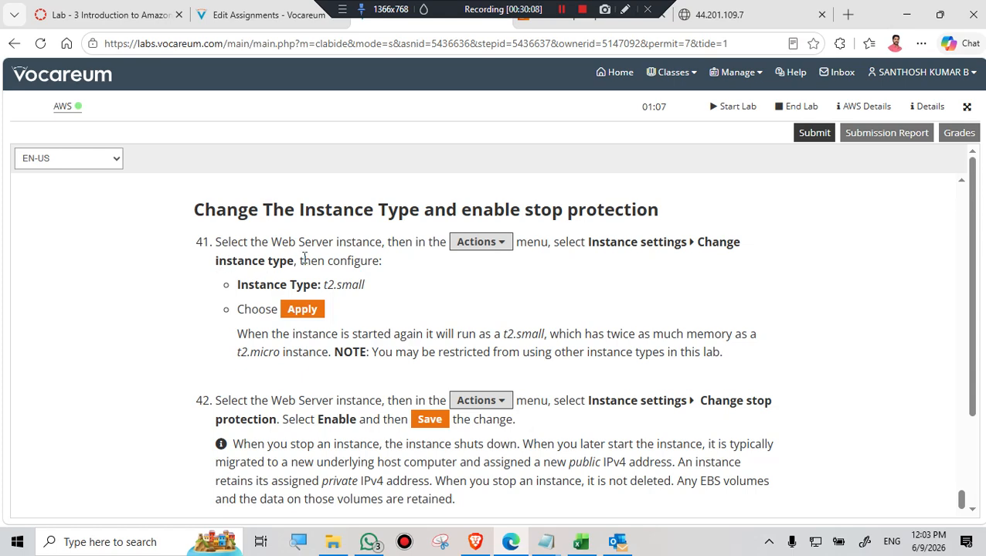
click(589, 26)
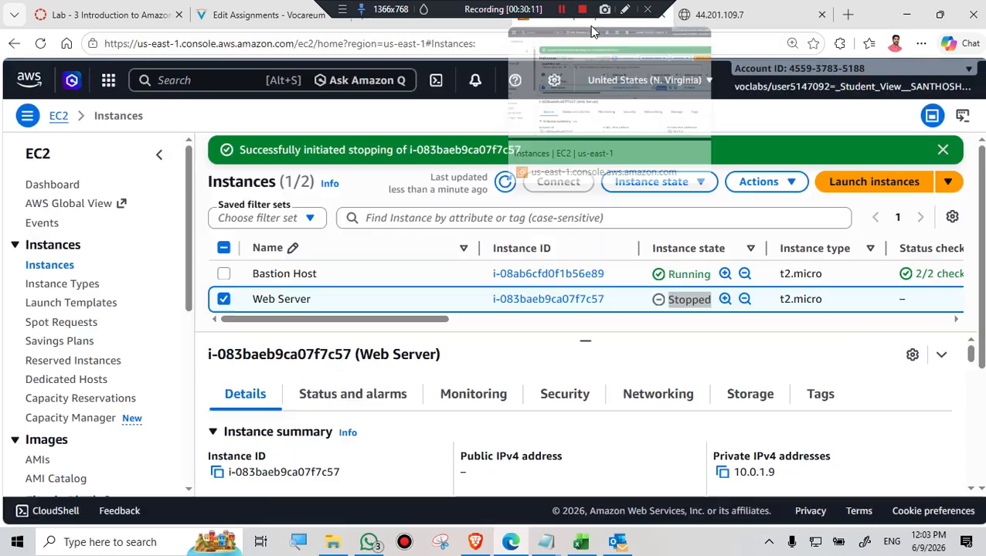
Open the Change instance type page for the stopped Web Server instance
click(786, 182)
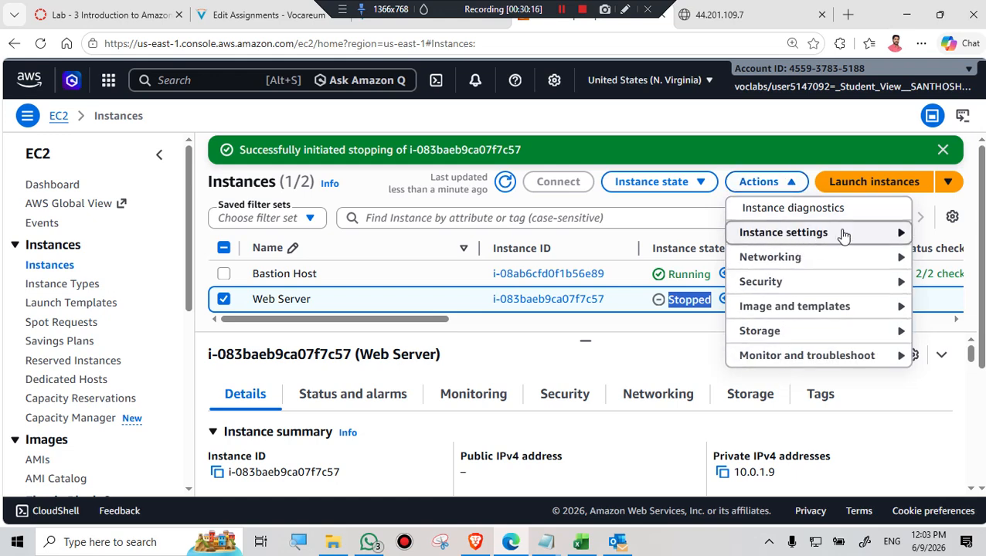
mouse_move(841, 232)
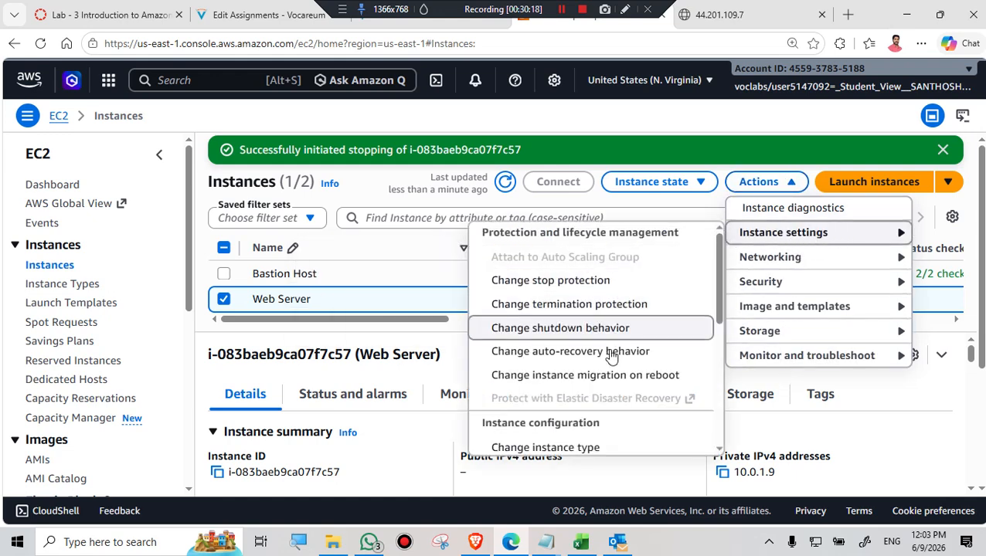
scroll(587, 447, down, 1)
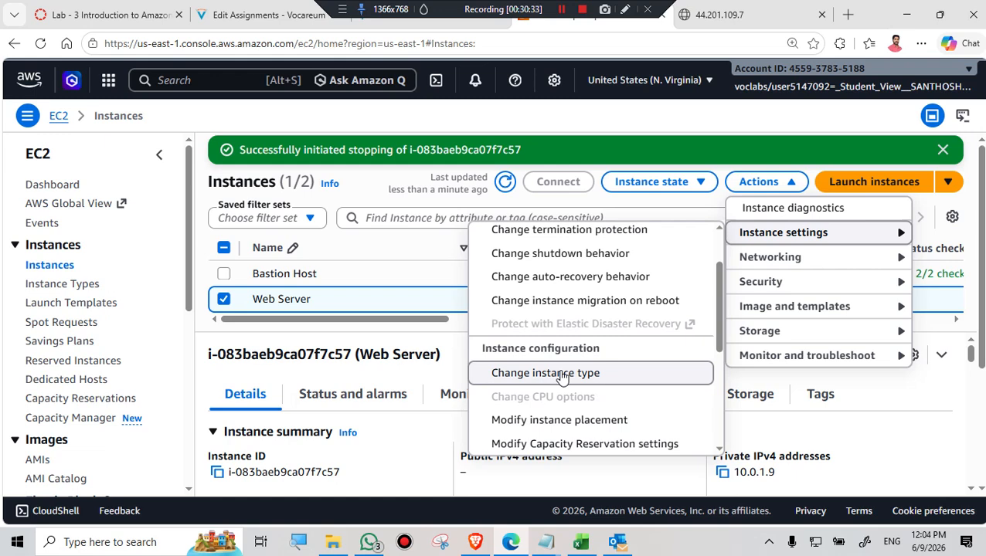
click(561, 374)
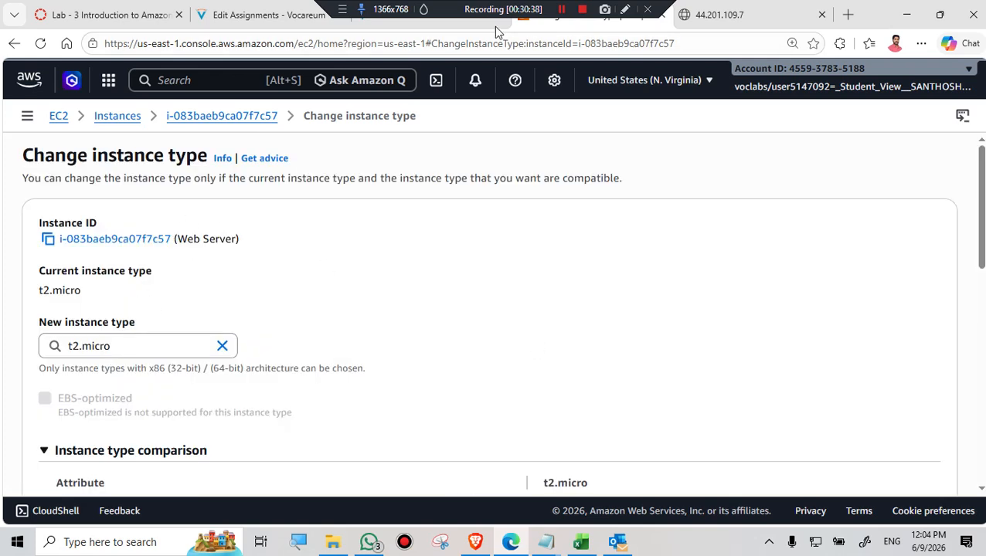
Check the required instance type in lab step 41 and return to the Change instance type page
click(456, 23)
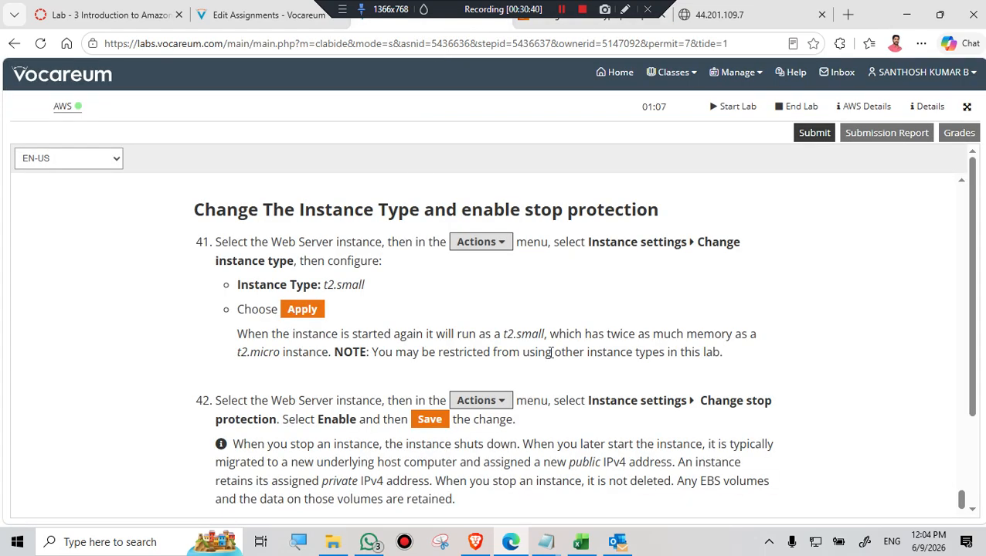
scroll(533, 401, down, 1)
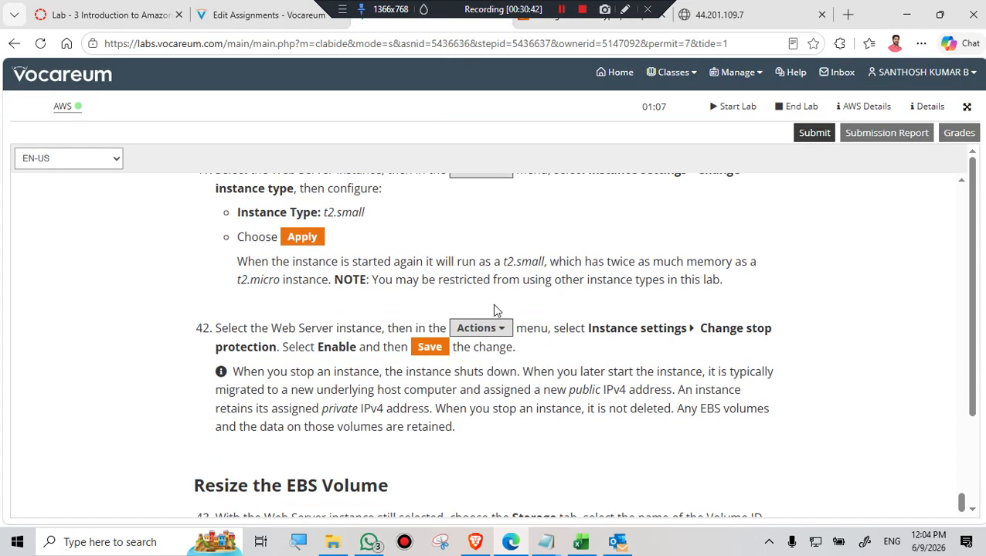
scroll(497, 311, up, 1)
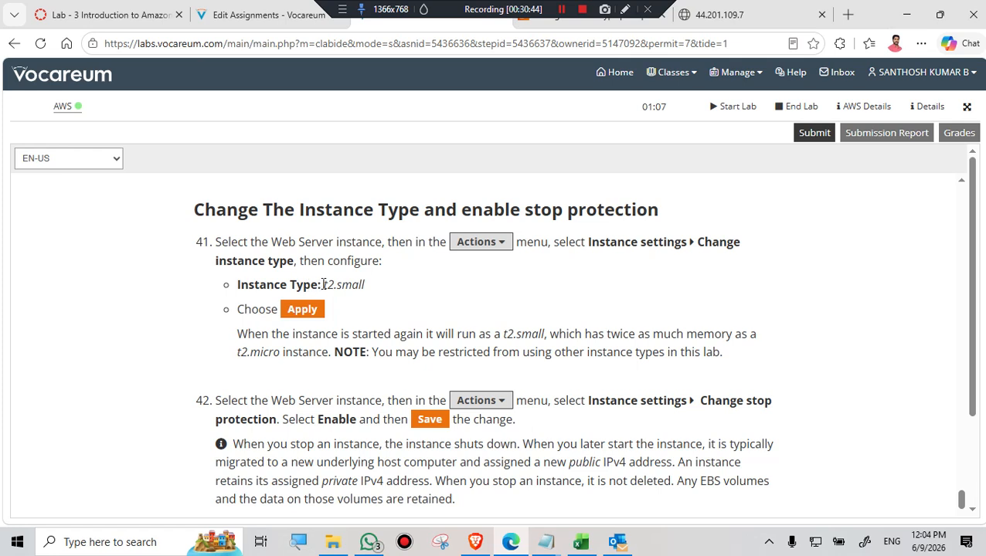
drag(323, 285, 403, 293)
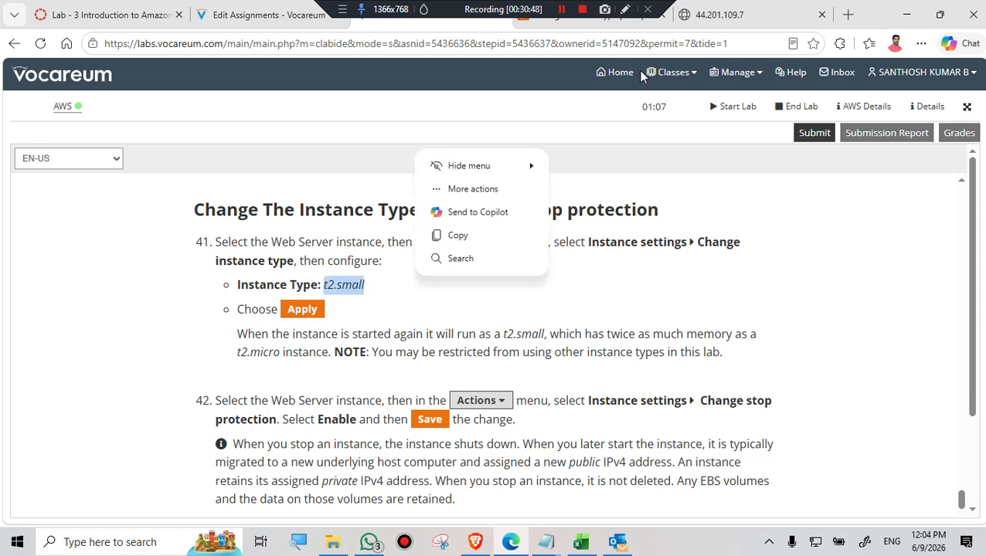
click(610, 25)
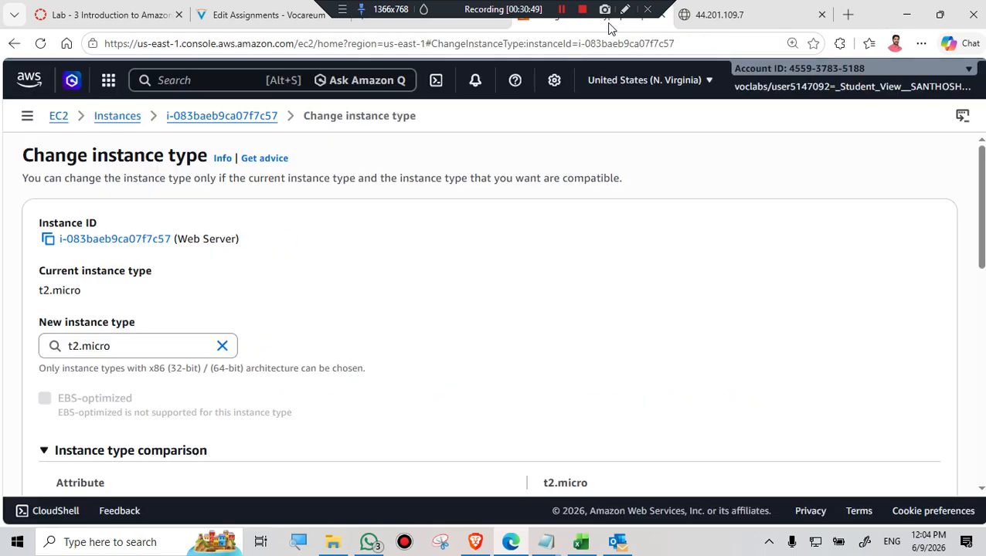
Set the Web Server's new instance type to t2.small
click(147, 344)
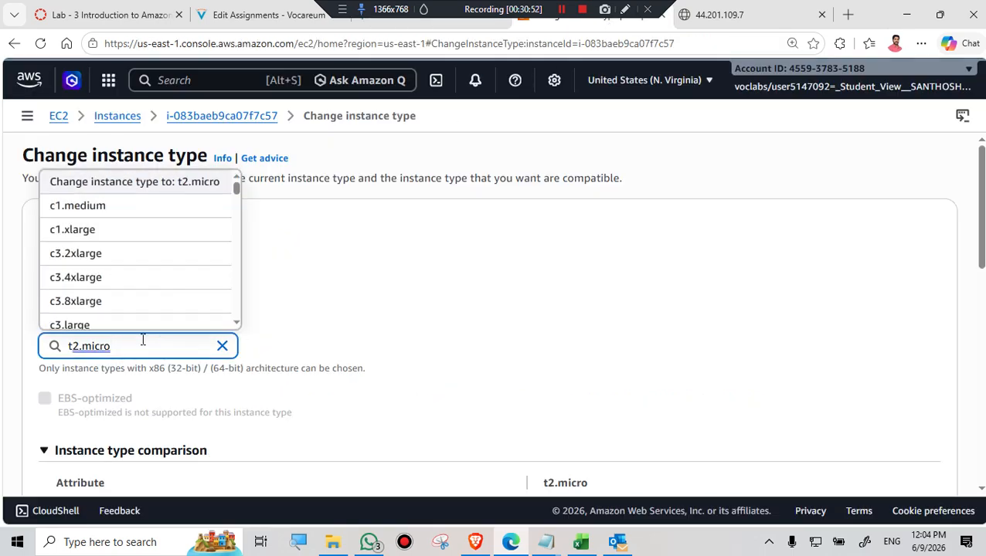
key(BackSpace)
key(BackSpace)
key(BackSpace)
key(BackSpace)
key(BackSpace)
key(BackSpace)
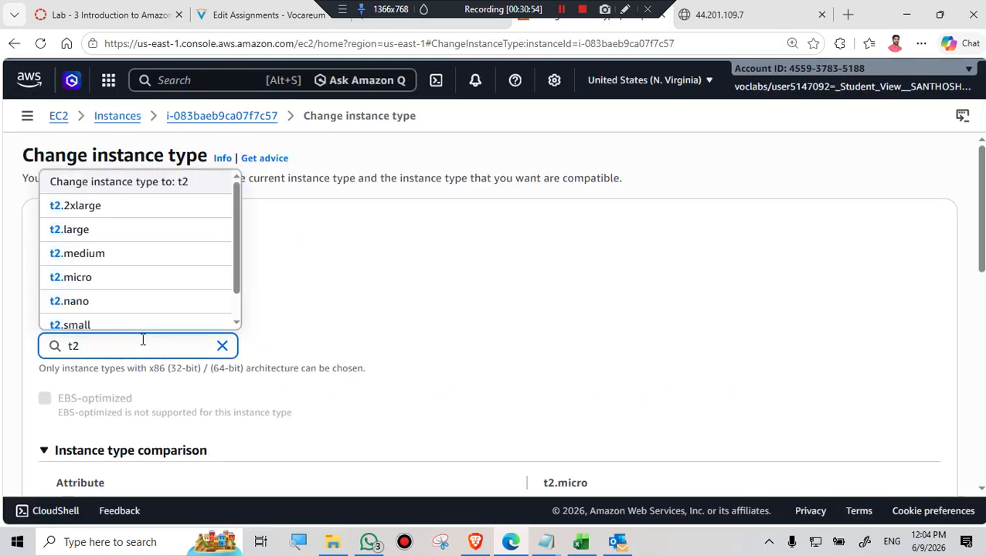
text(.S)
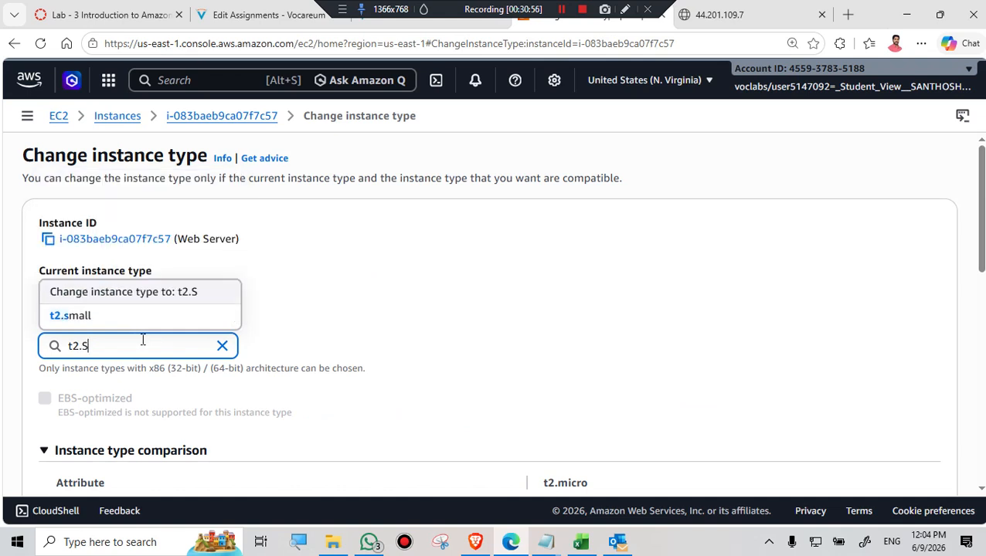
text(MALL)
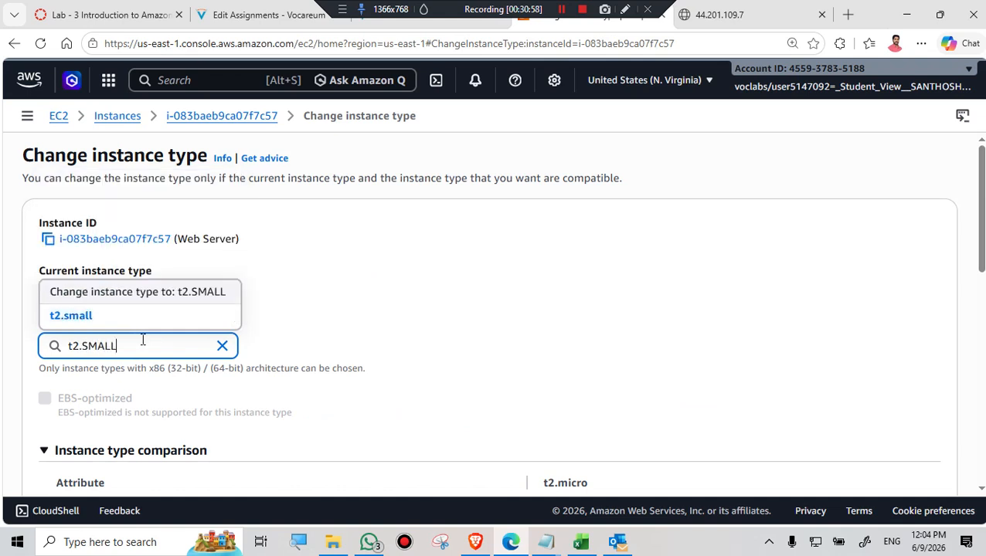
click(78, 322)
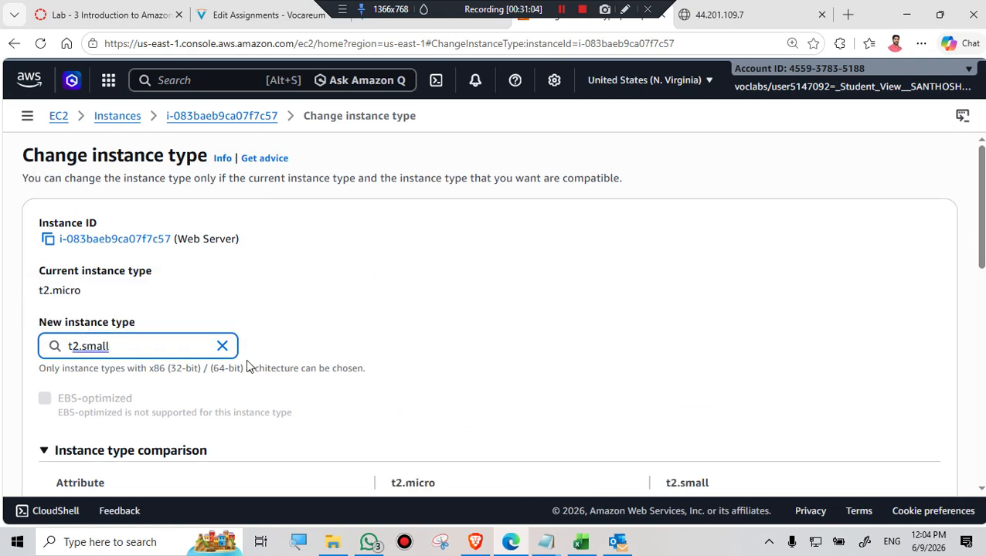
Review the t2.micro and t2.small comparison and apply the instance type change to the Web Server
scroll(306, 340, down, 1)
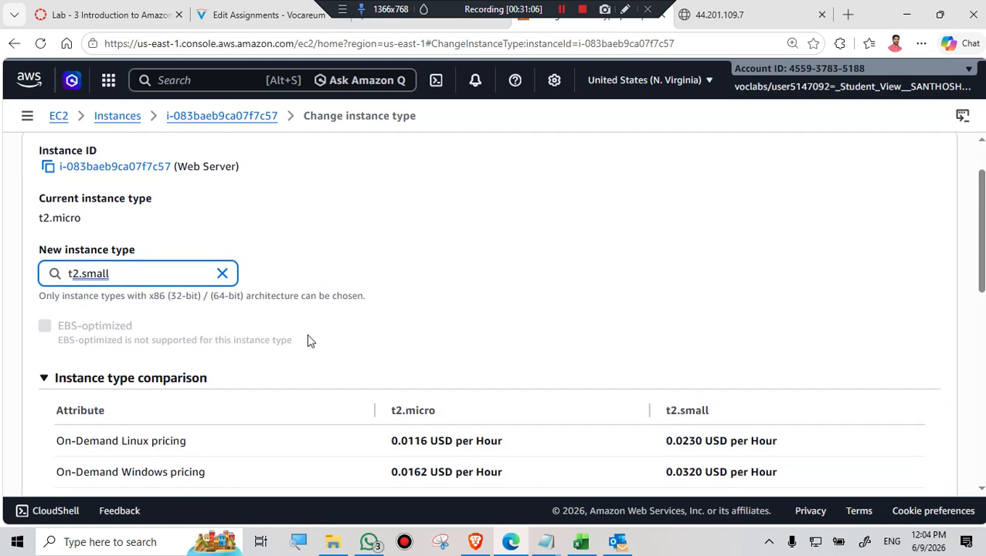
scroll(306, 338, down, 1)
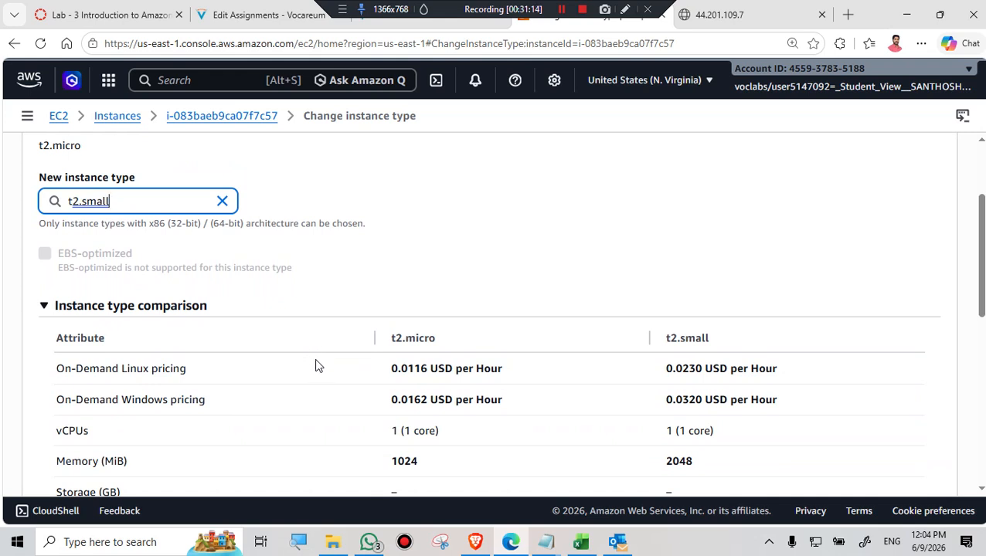
scroll(315, 365, down, 3)
scroll(315, 367, down, 1)
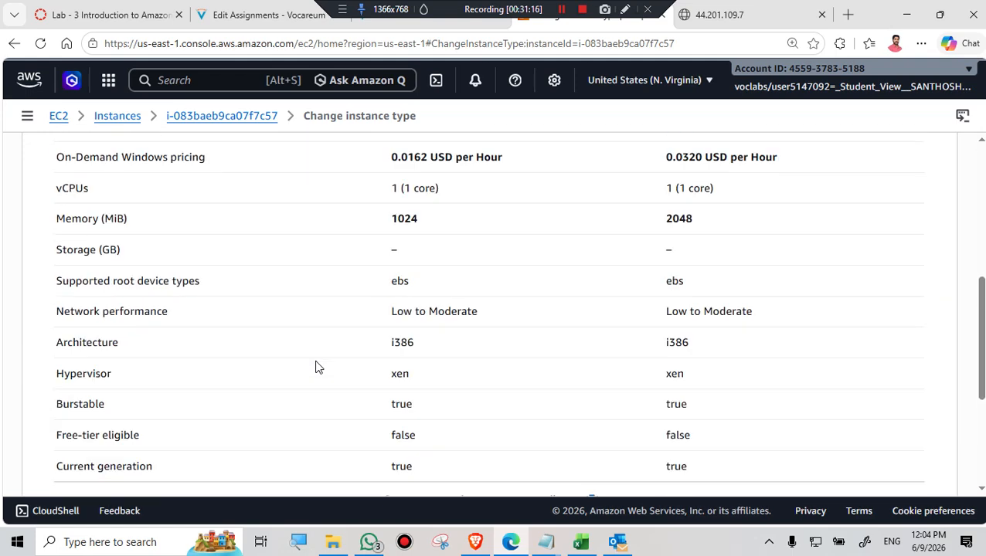
scroll(315, 366, up, 8)
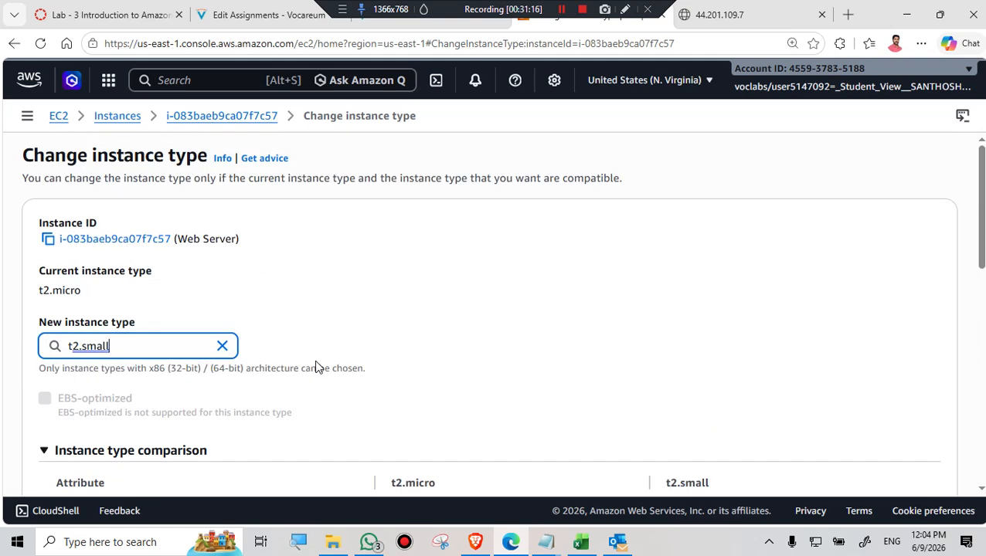
click(394, 23)
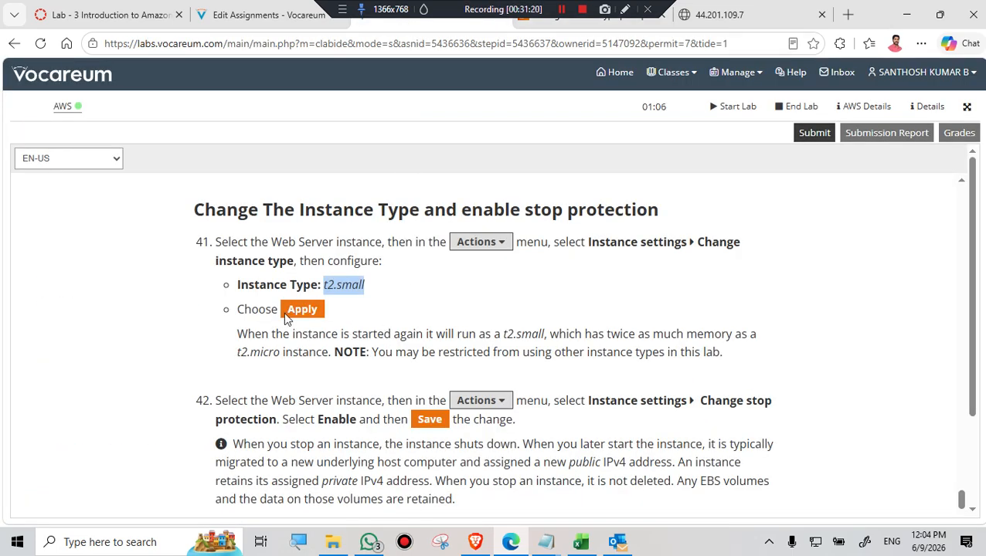
click(560, 21)
scroll(788, 438, down, 10)
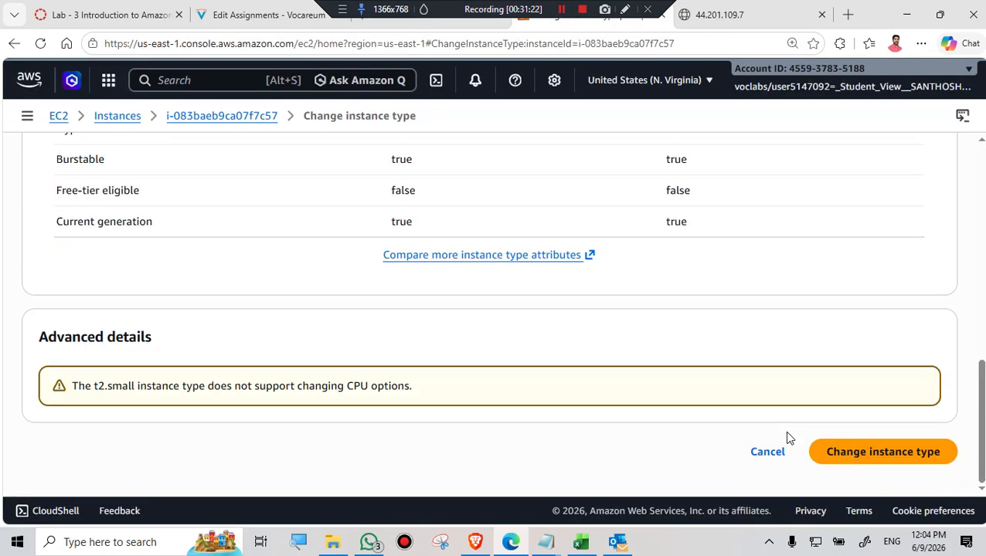
click(909, 456)
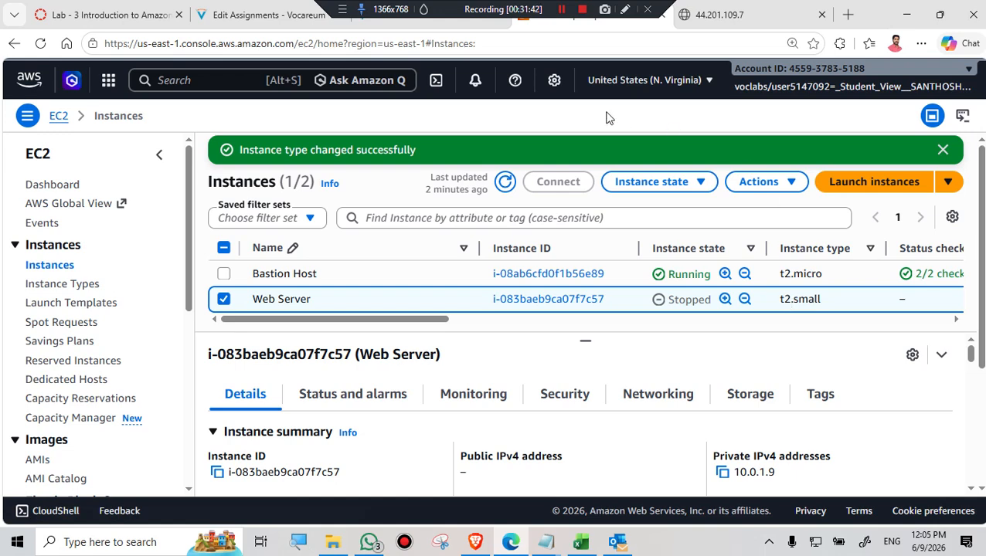
Read lab step 42 and enable stop protection for the Web Server instance, saving the change
click(444, 29)
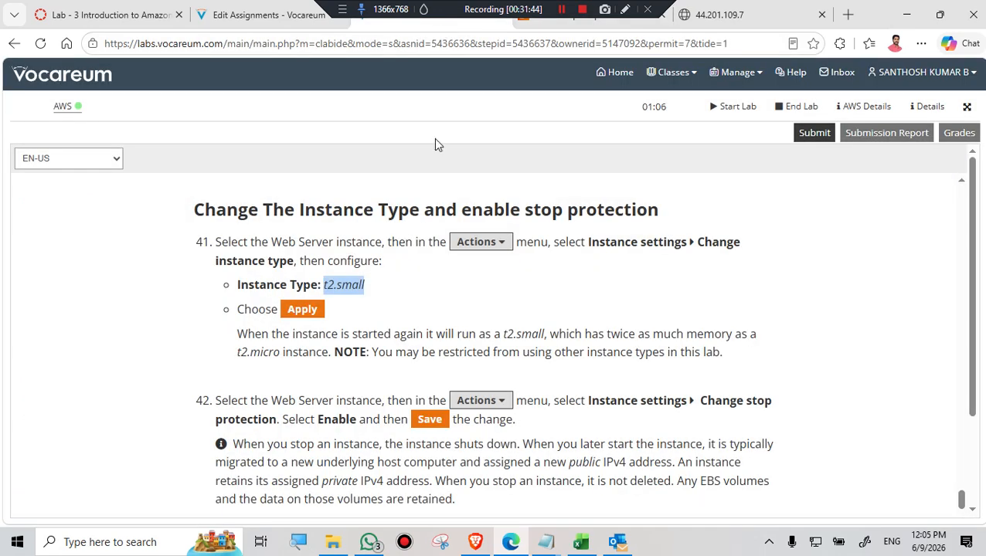
scroll(487, 303, down, 1)
scroll(499, 298, down, 1)
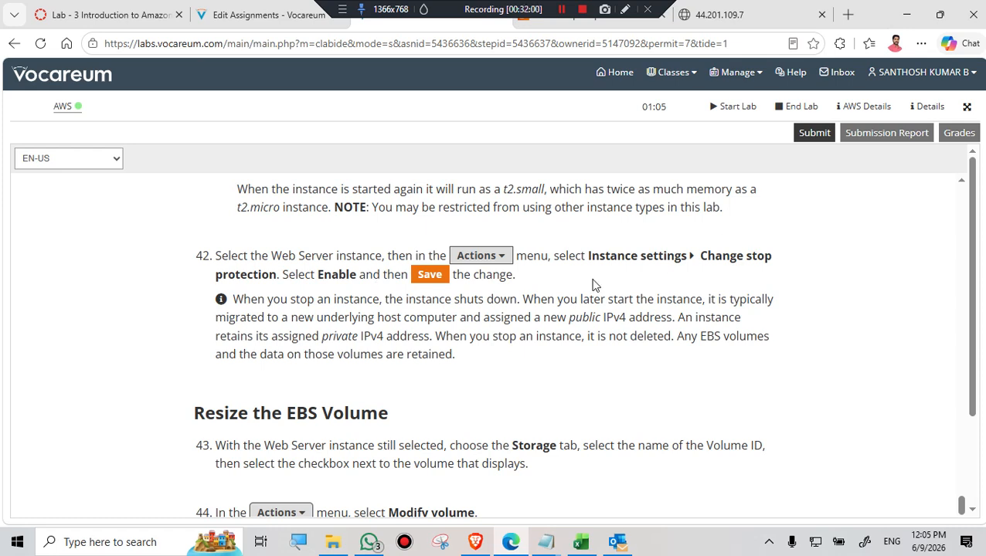
click(556, 19)
click(770, 186)
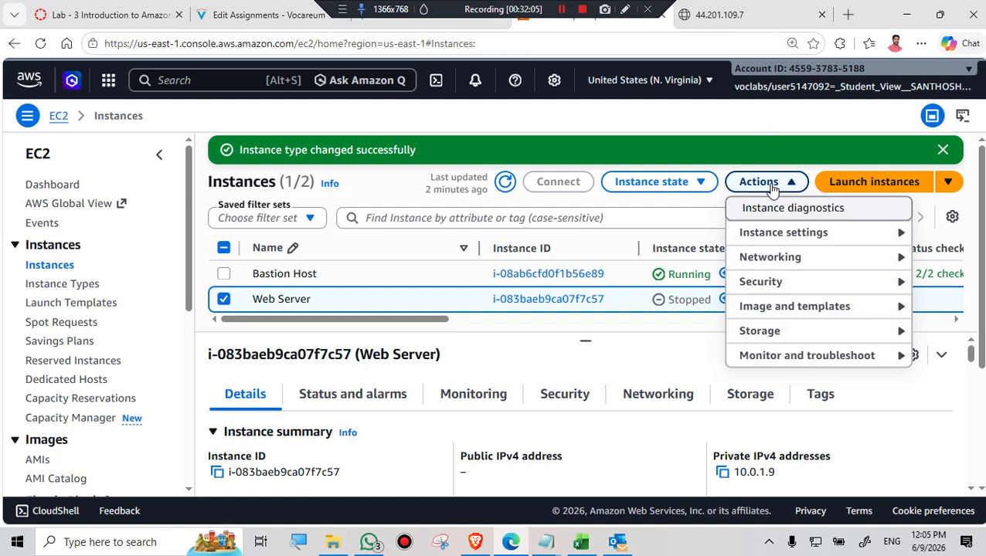
mouse_move(854, 241)
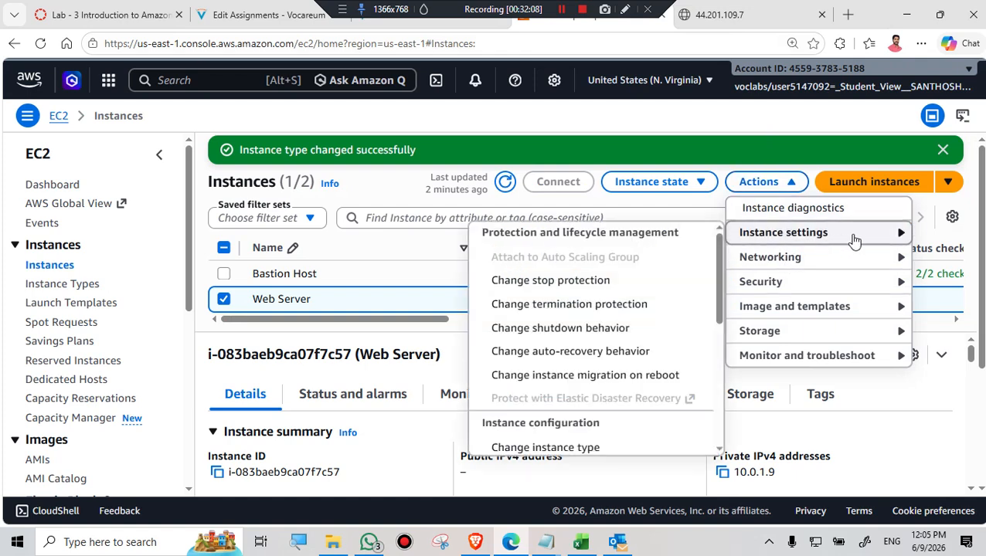
click(521, 282)
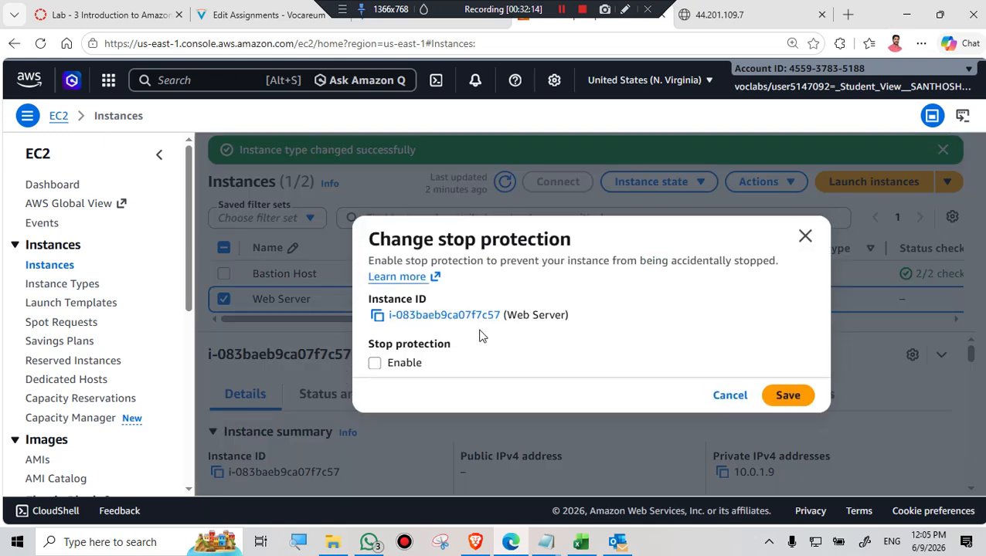
click(375, 363)
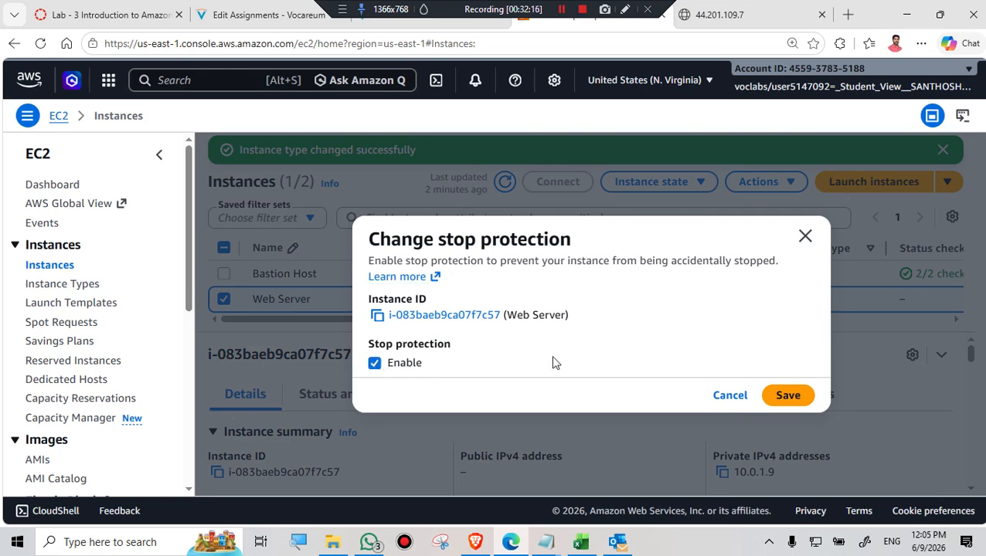
click(794, 399)
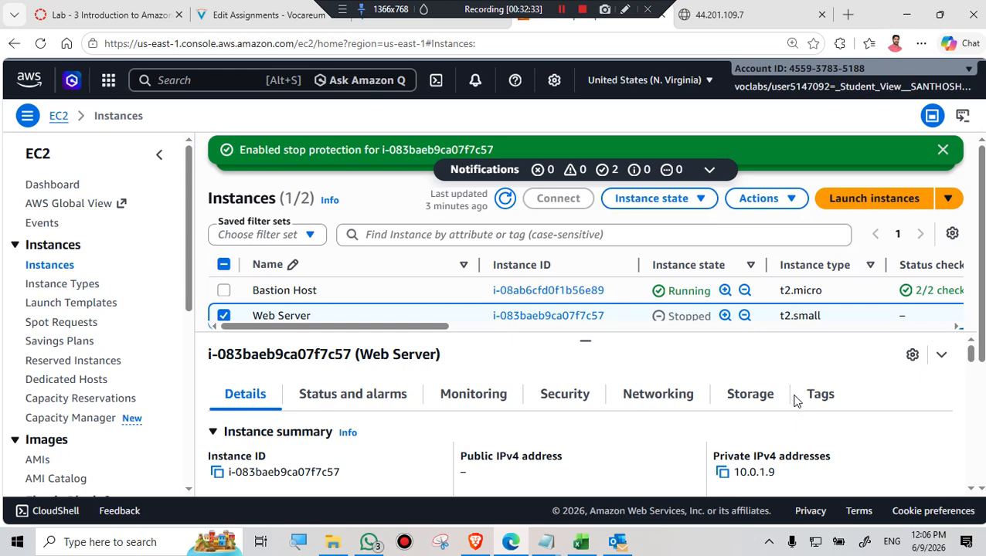
Read lab steps 43 to 47 on resizing the EBS volume and return to the EC2 instances list
click(468, 26)
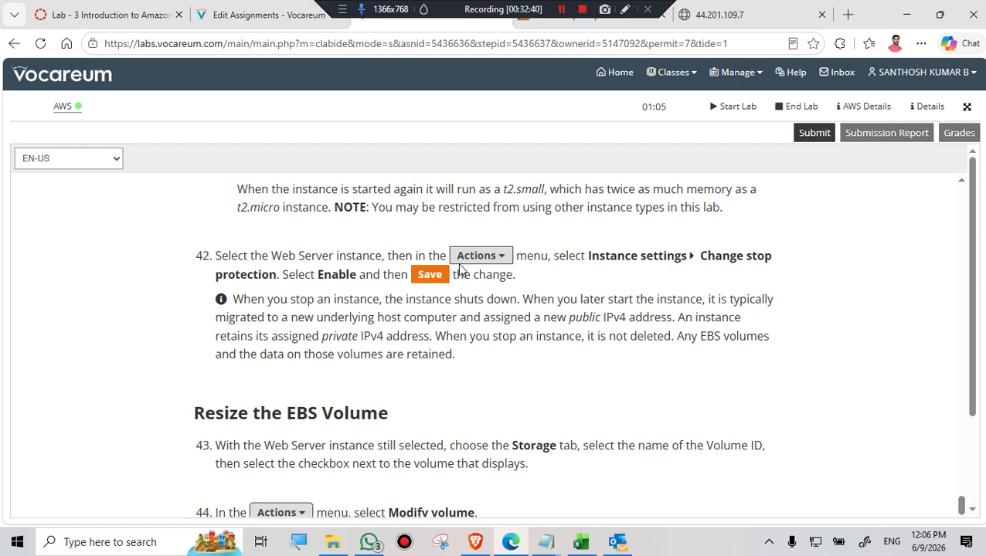
scroll(381, 310, down, 2)
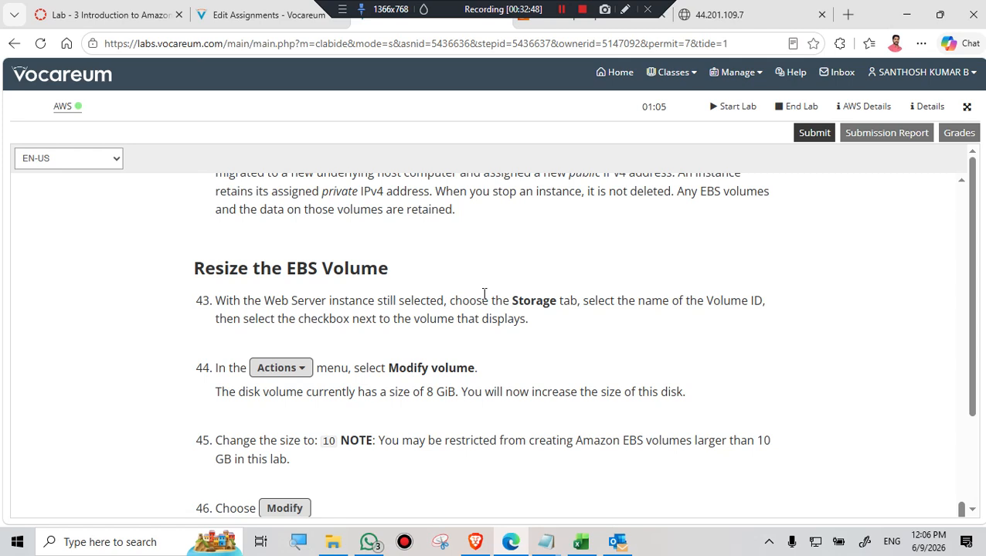
scroll(490, 278, down, 1)
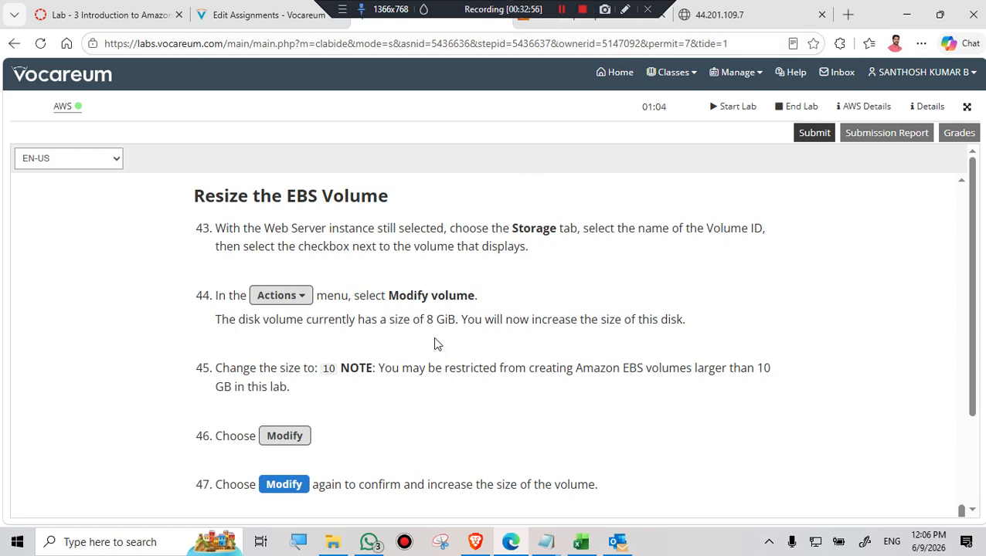
drag(423, 320, 461, 321)
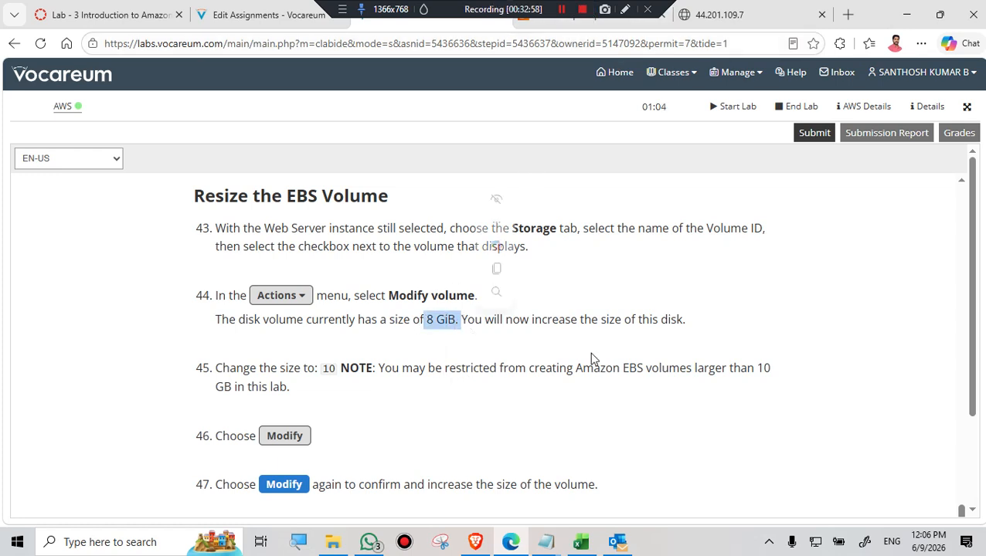
click(759, 369)
drag(759, 369, 216, 369)
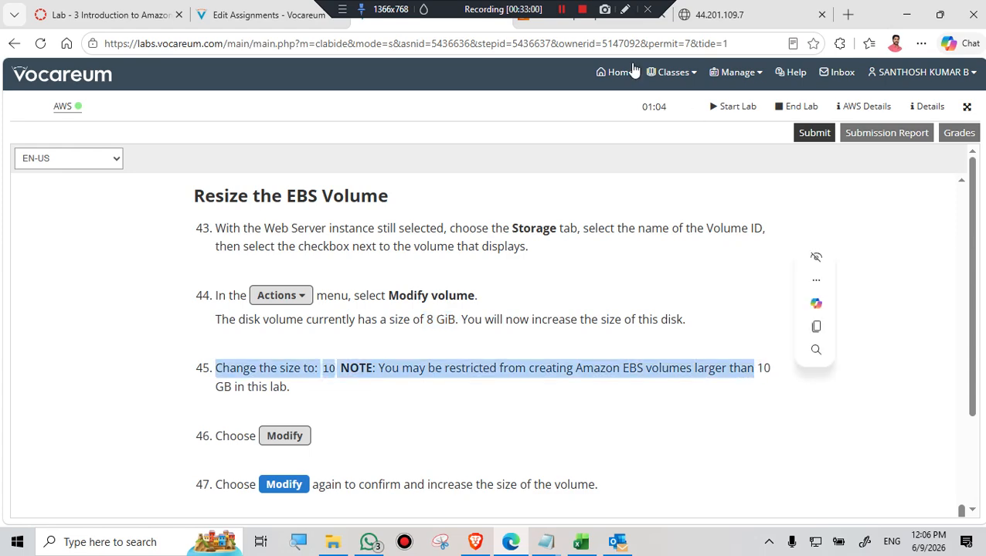
click(608, 26)
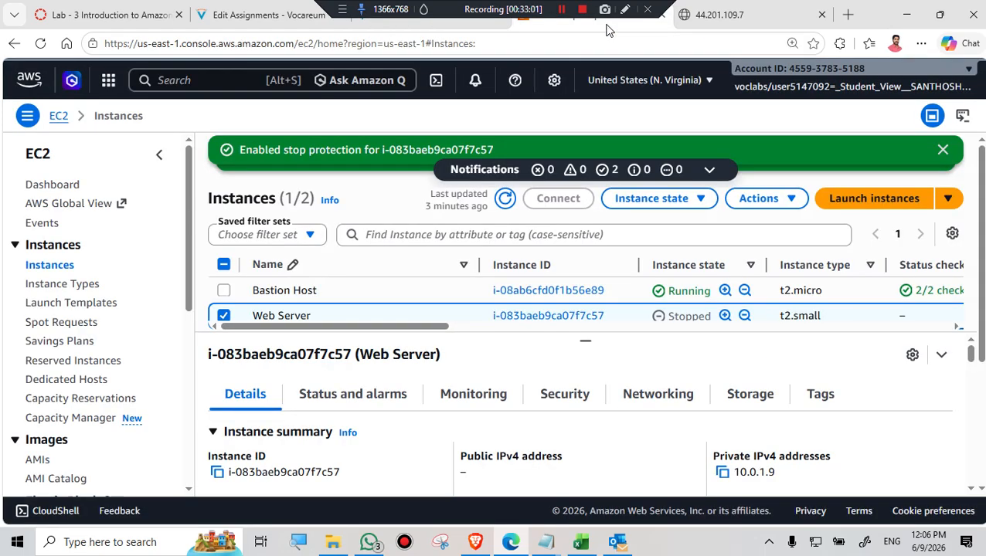
Look through the Web Server's instance settings and storage actions for a volume modification option, rechecking lab steps 43 to 47
click(790, 200)
mouse_move(899, 350)
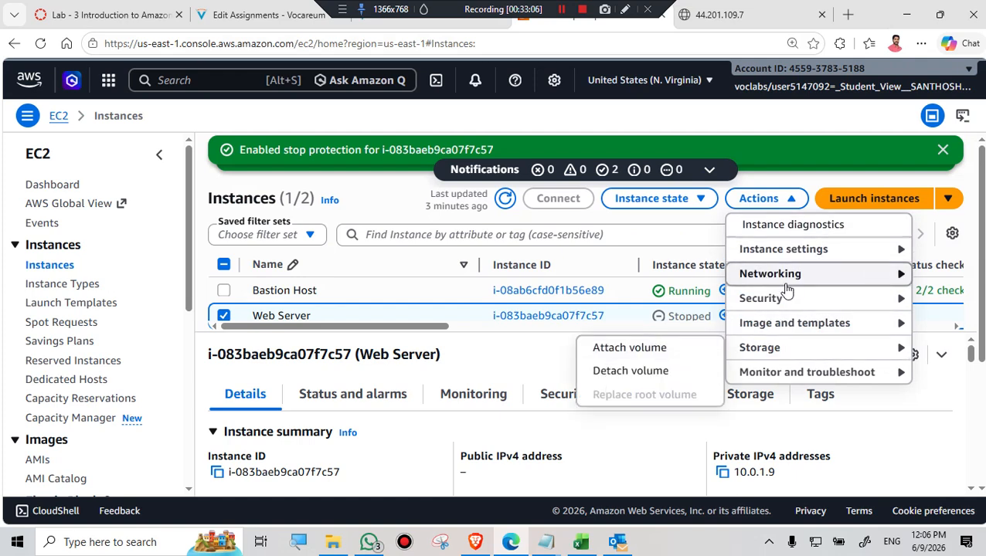
mouse_move(825, 256)
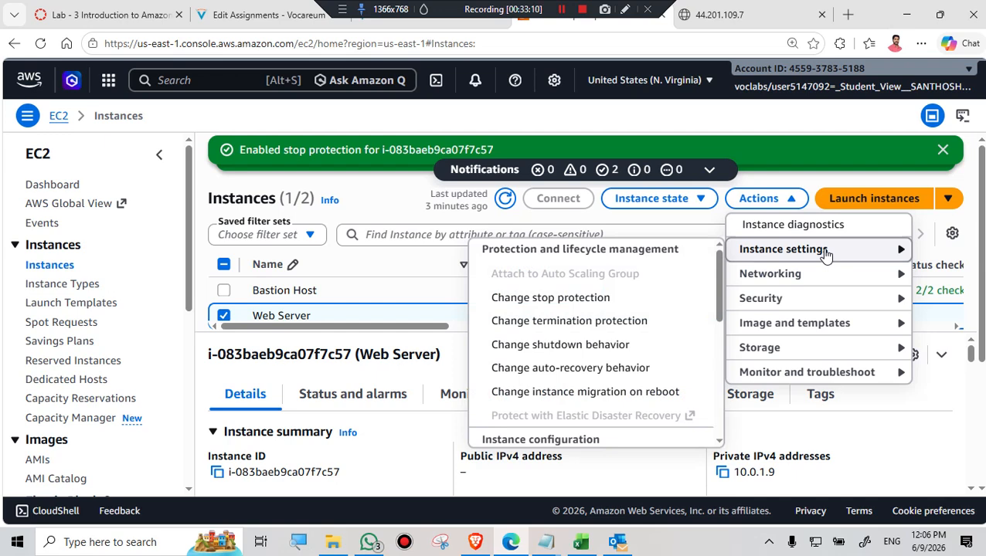
click(411, 25)
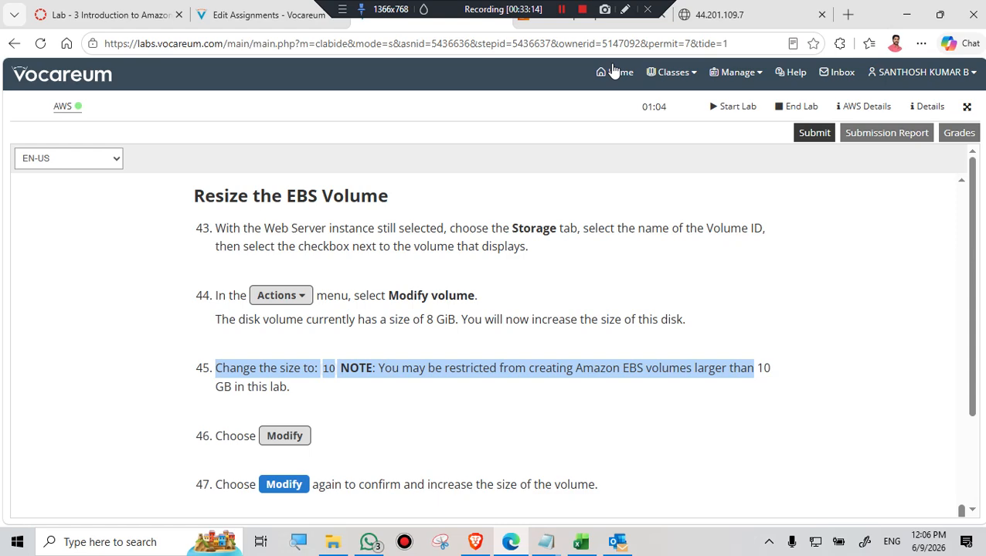
click(586, 25)
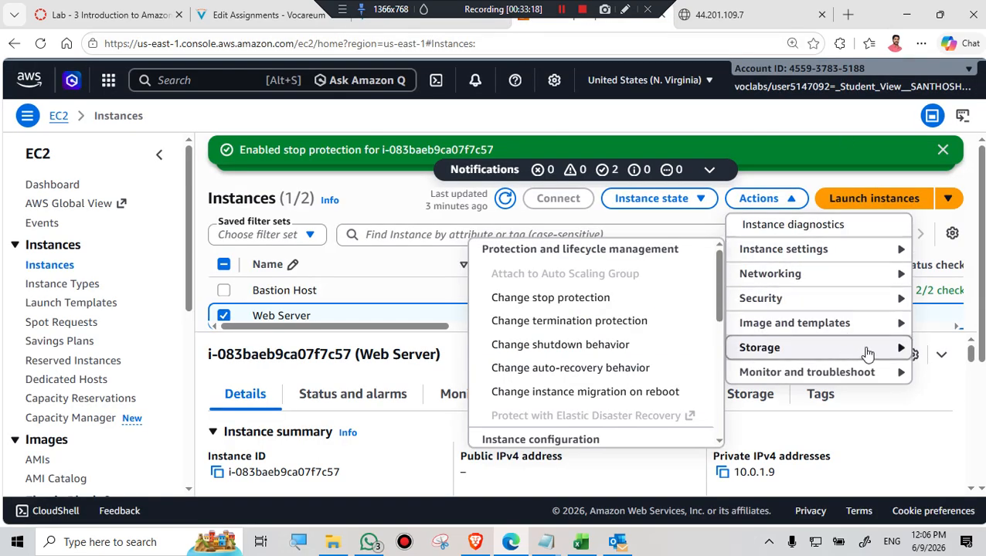
scroll(618, 390, down, 3)
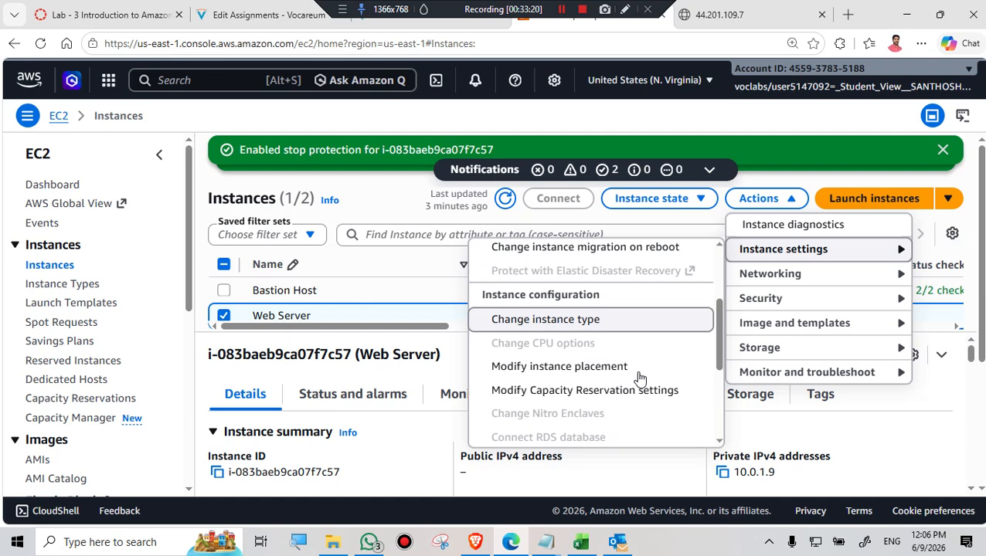
scroll(627, 392, down, 2)
scroll(627, 393, down, 2)
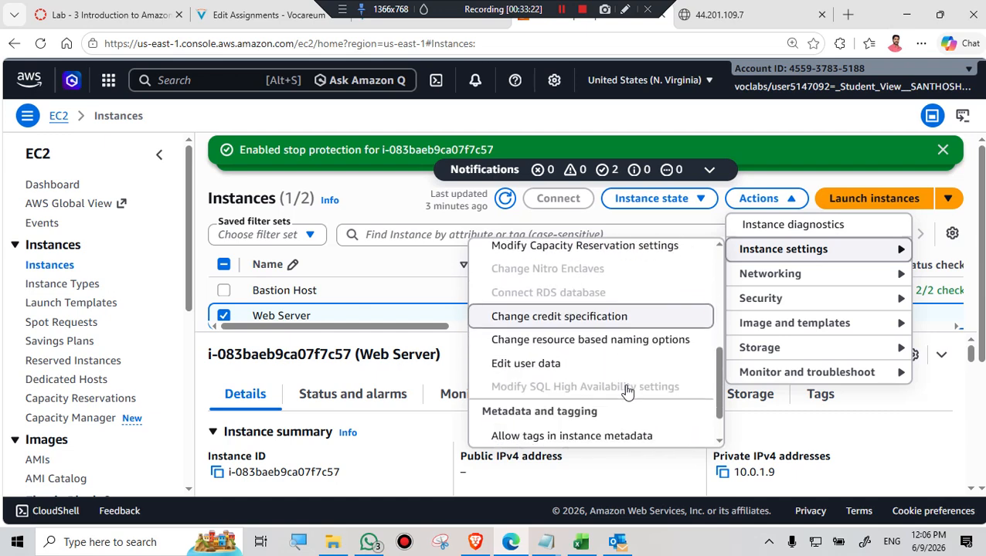
scroll(628, 393, down, 1)
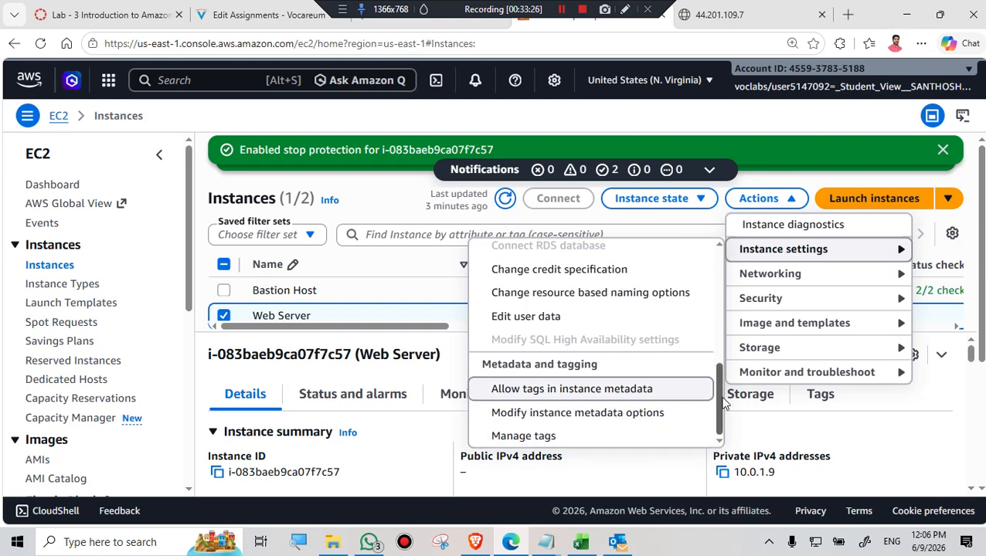
click(890, 352)
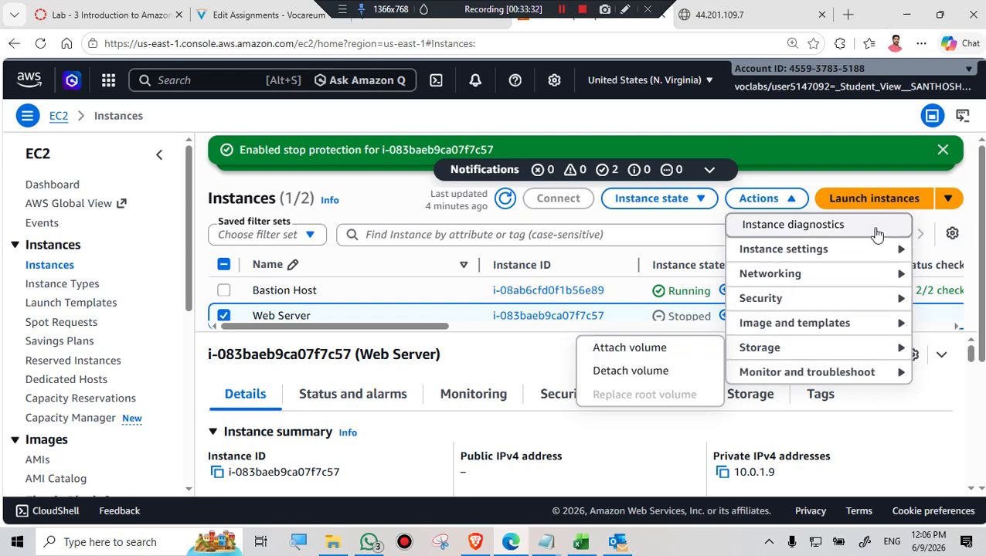
Examine the Web Server's available actions again, covering every instance setting, and reread the lab's EBS volume resizing steps
scroll(864, 369, down, 1)
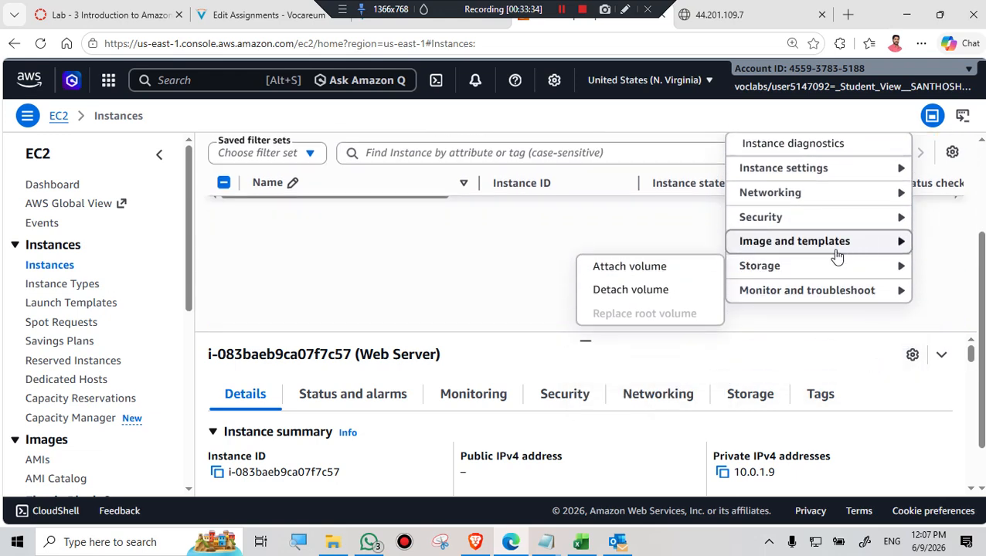
scroll(858, 270, up, 1)
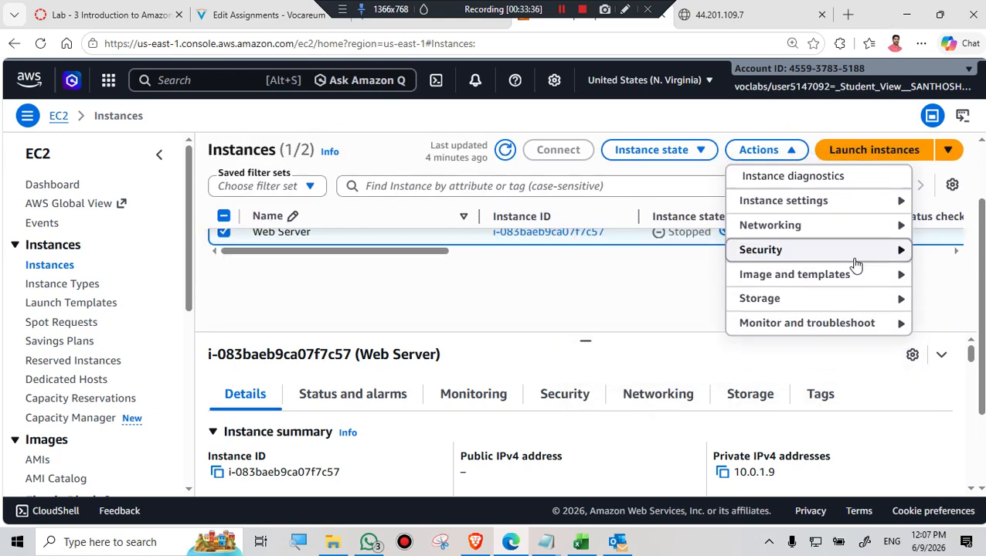
mouse_move(876, 205)
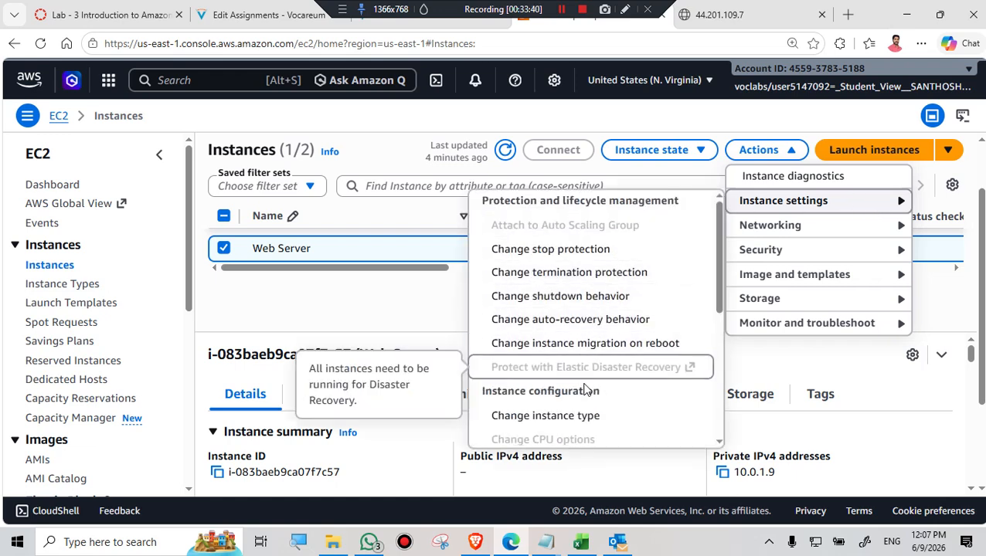
scroll(587, 389, down, 1)
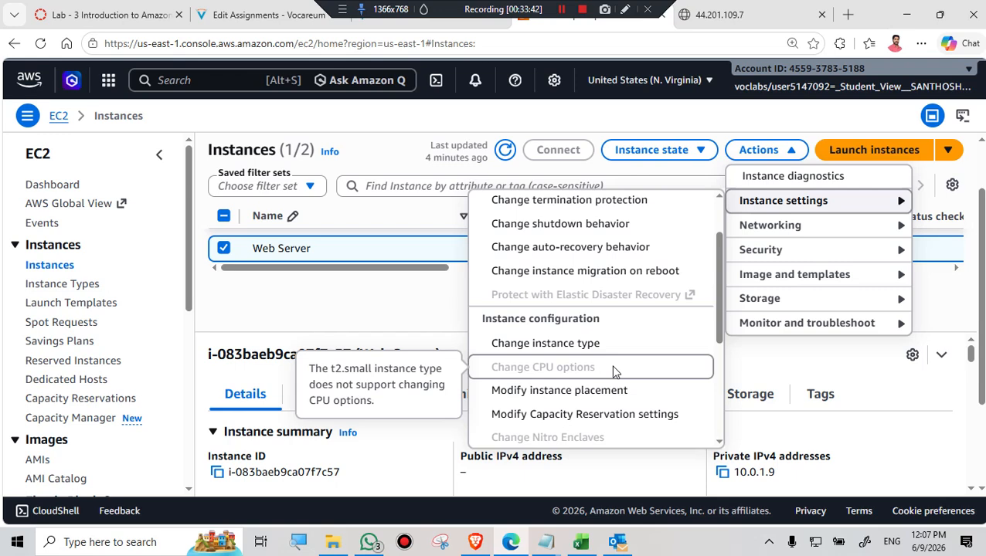
scroll(614, 371, down, 1)
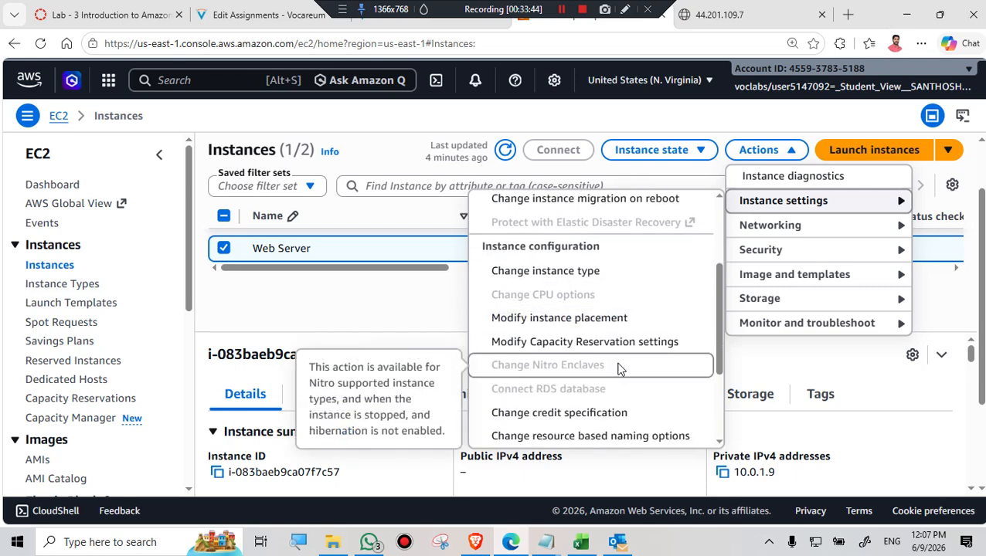
scroll(623, 366, down, 1)
scroll(625, 363, down, 1)
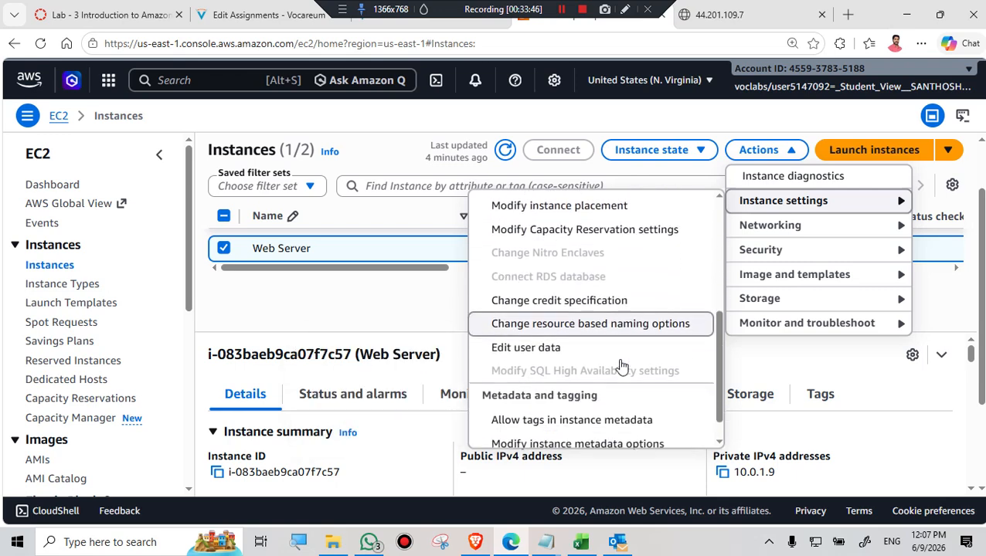
scroll(626, 361, down, 1)
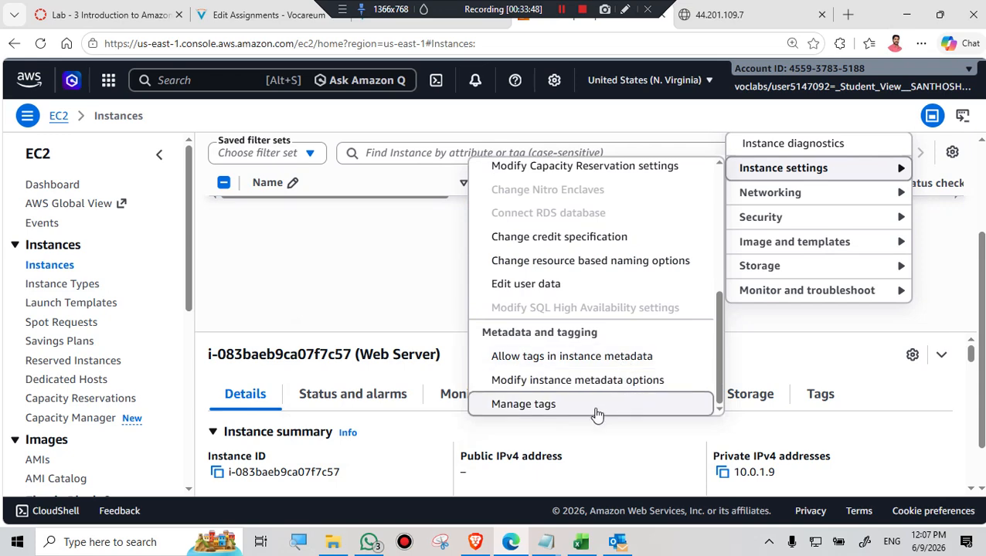
click(445, 27)
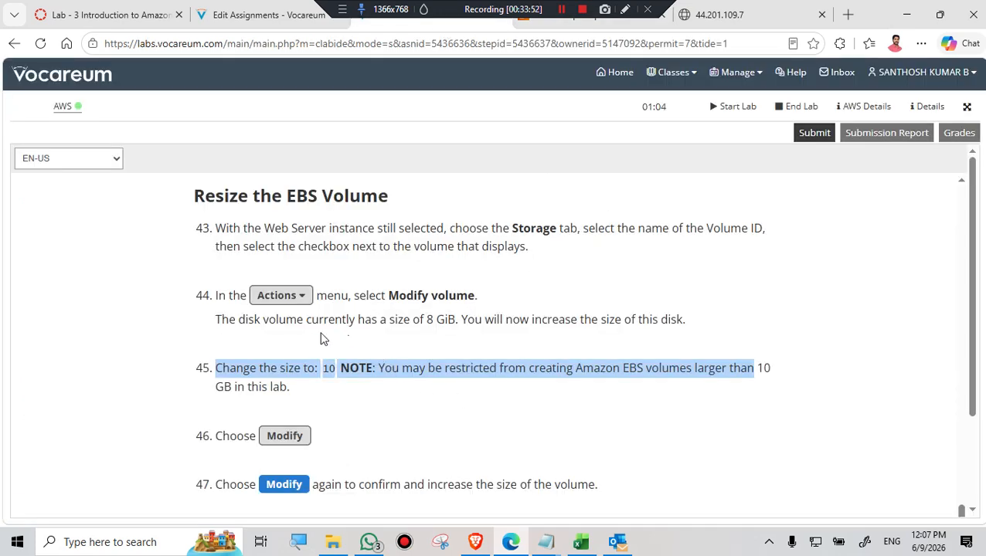
click(593, 25)
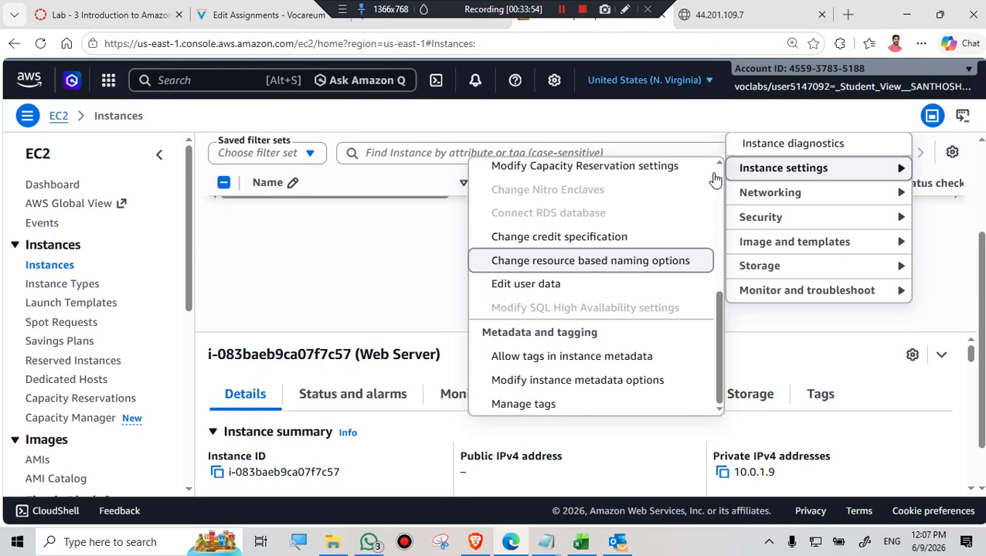
mouse_move(789, 275)
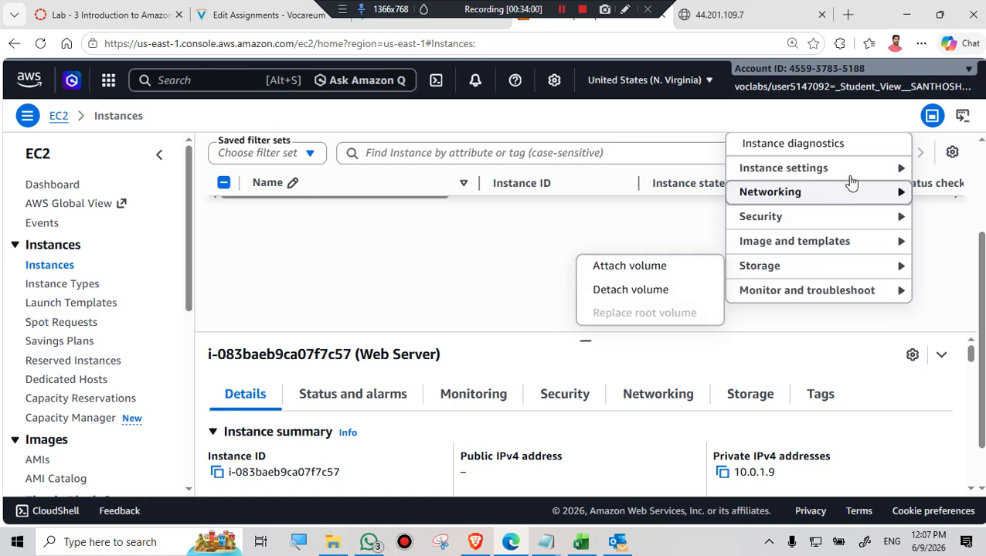
mouse_move(860, 167)
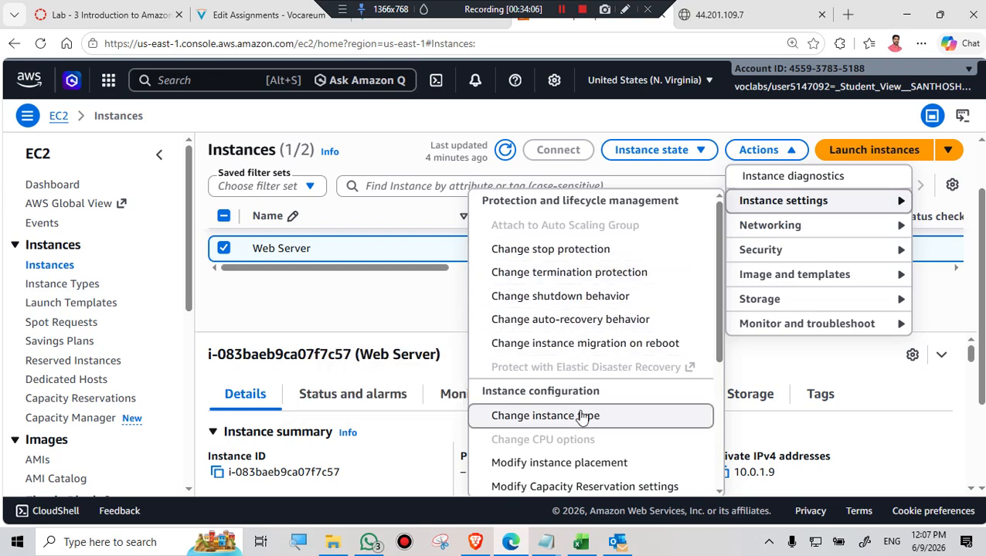
scroll(583, 417, down, 1)
scroll(623, 413, down, 1)
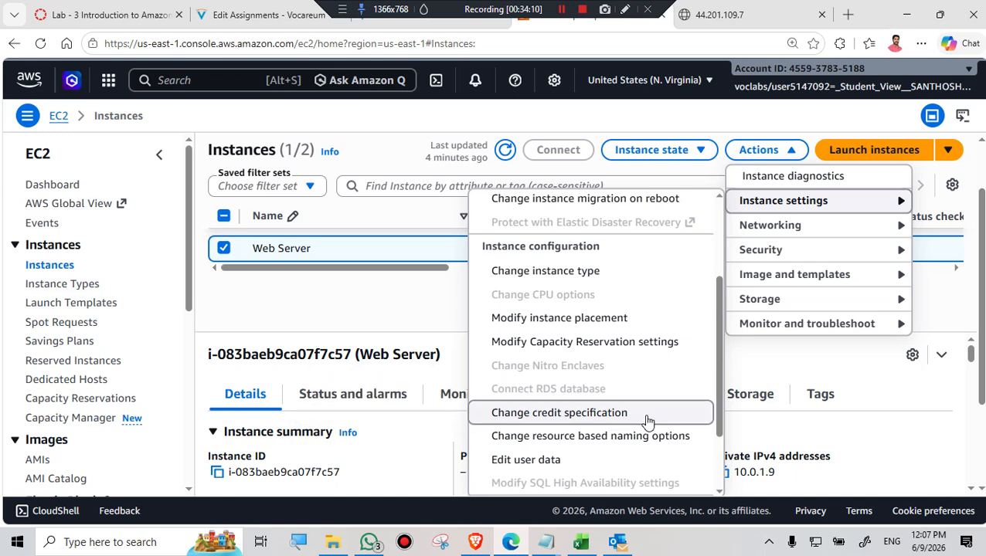
scroll(644, 422, down, 1)
scroll(646, 409, down, 2)
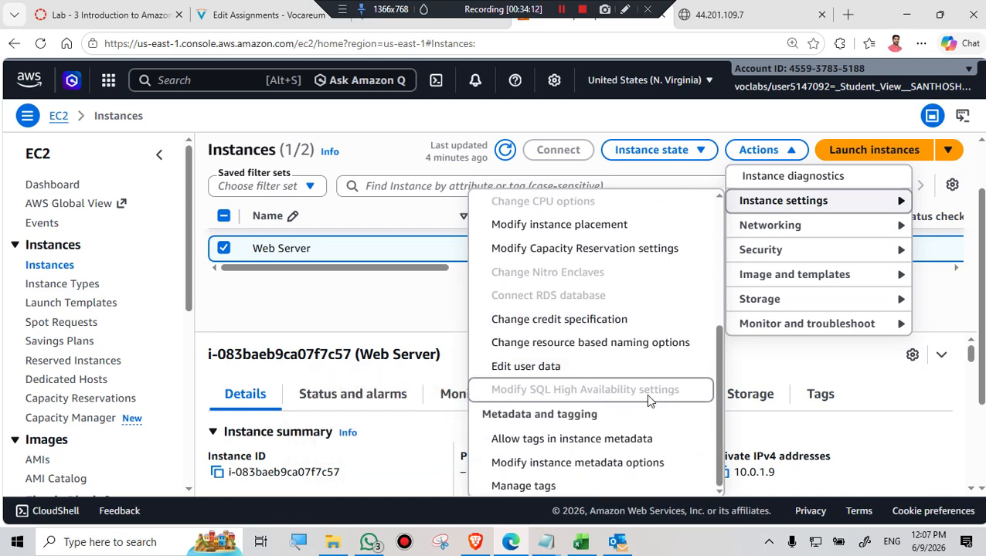
scroll(647, 416, down, 1)
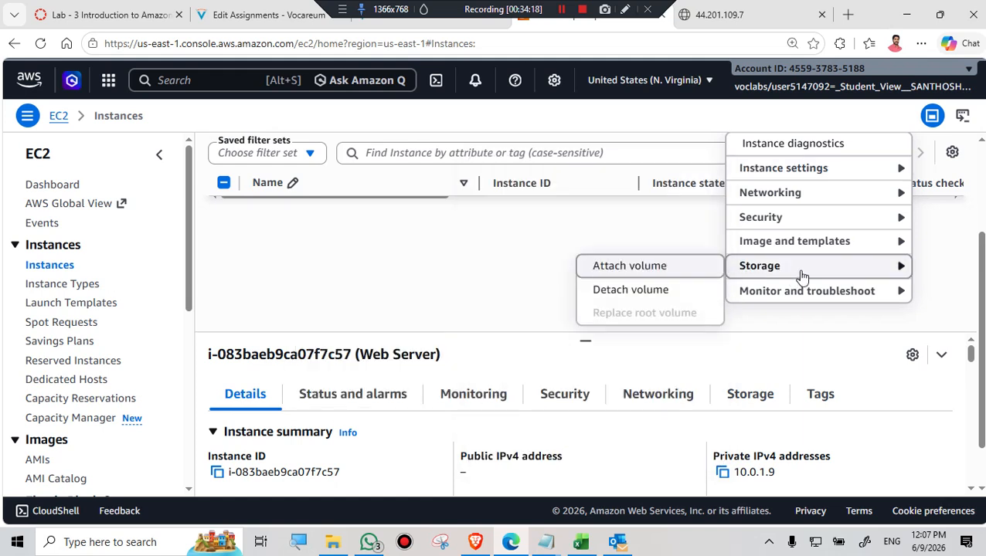
click(651, 272)
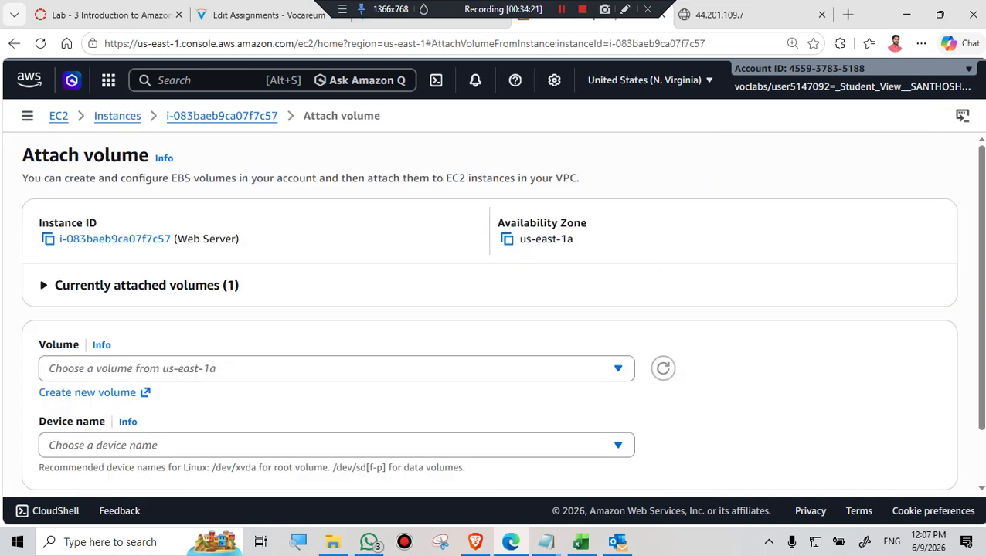
click(618, 370)
click(440, 22)
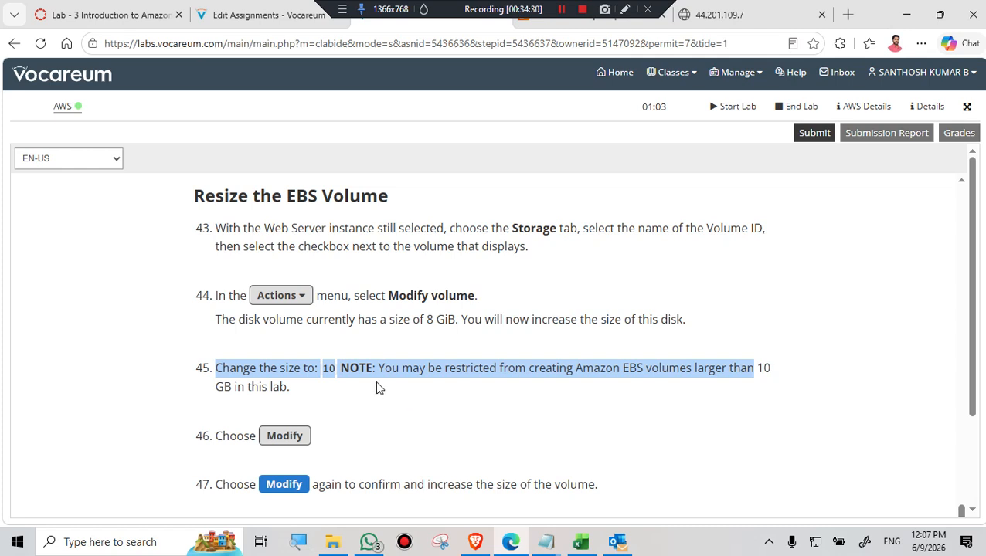
scroll(343, 427, down, 2)
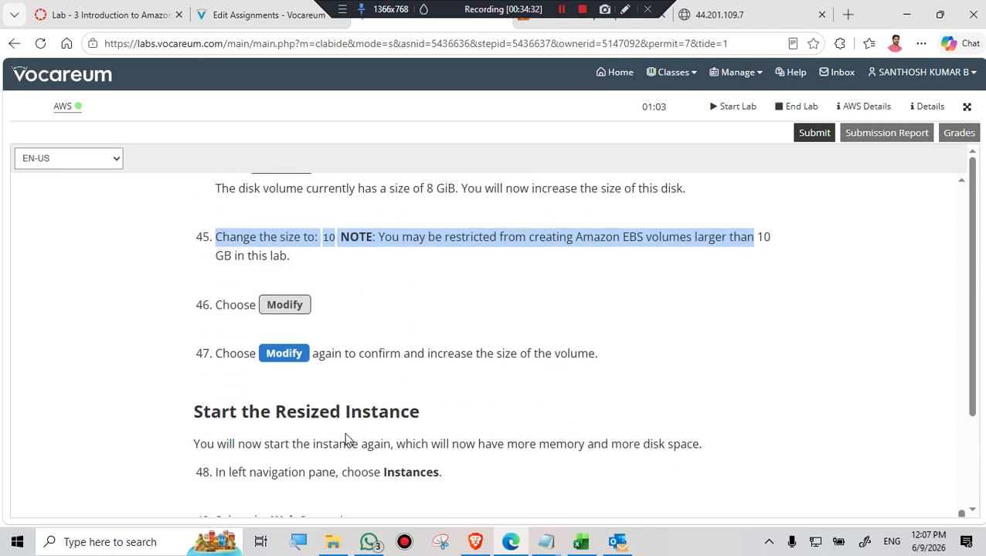
scroll(464, 403, up, 2)
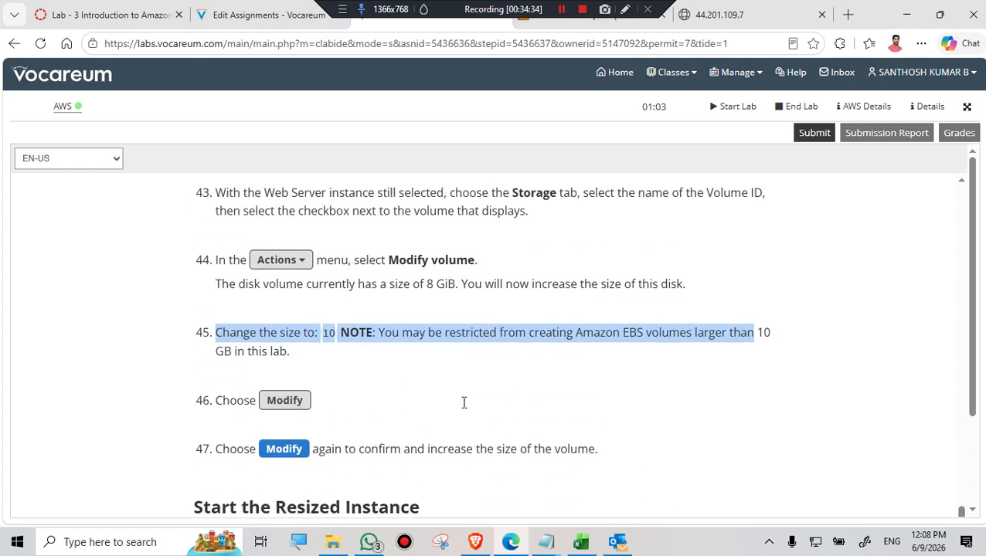
click(573, 23)
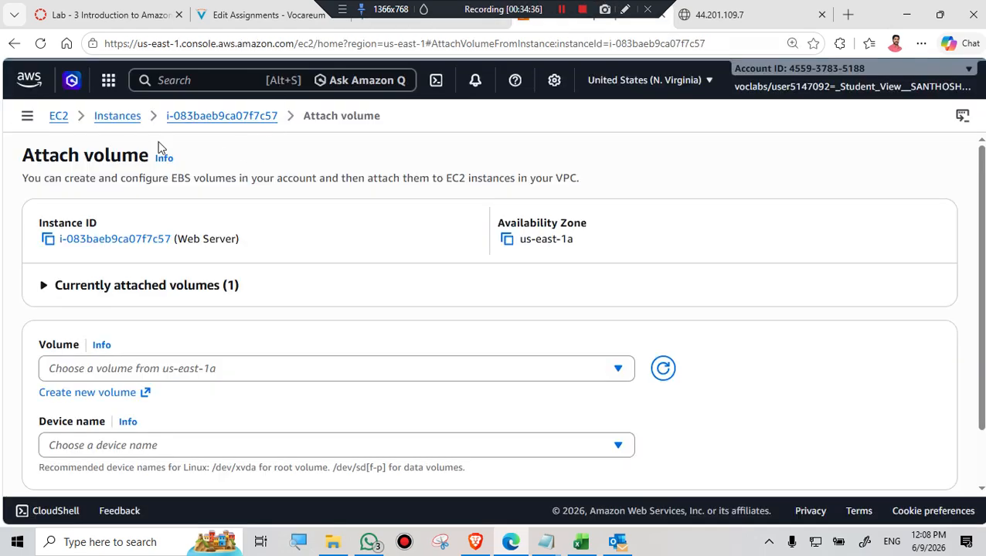
Leave the Attach volume page and open the Elastic Block Store volumes list
click(182, 118)
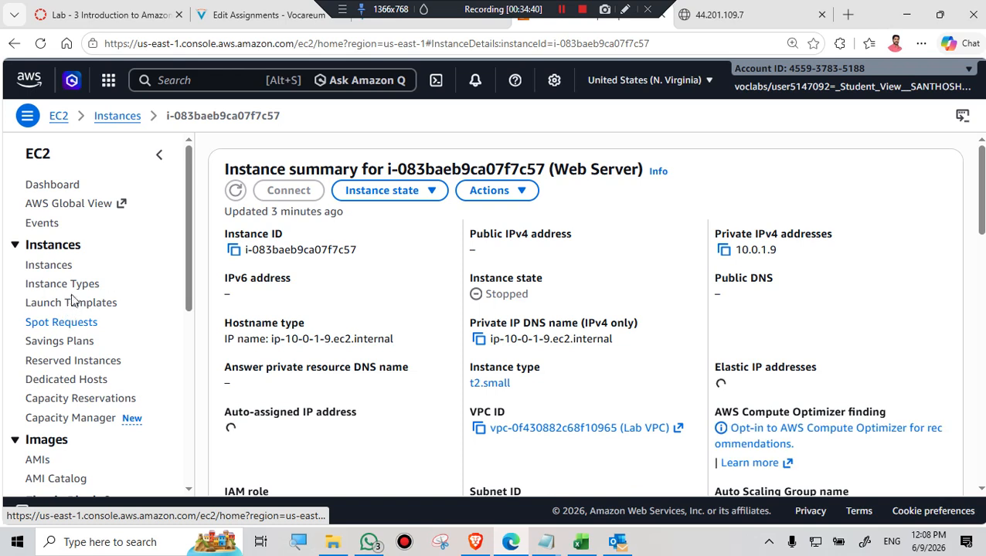
scroll(73, 375, down, 4)
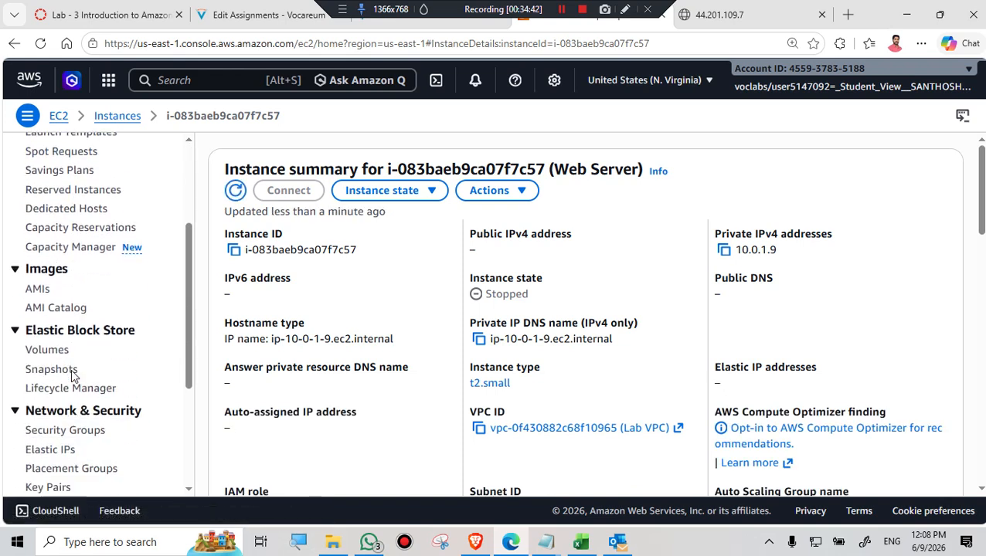
scroll(74, 375, down, 3)
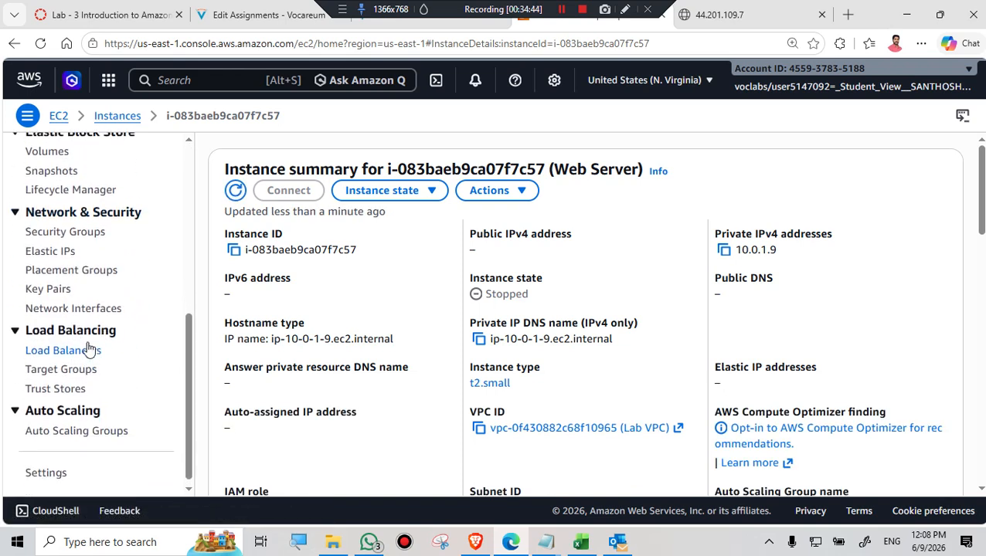
scroll(87, 349, up, 5)
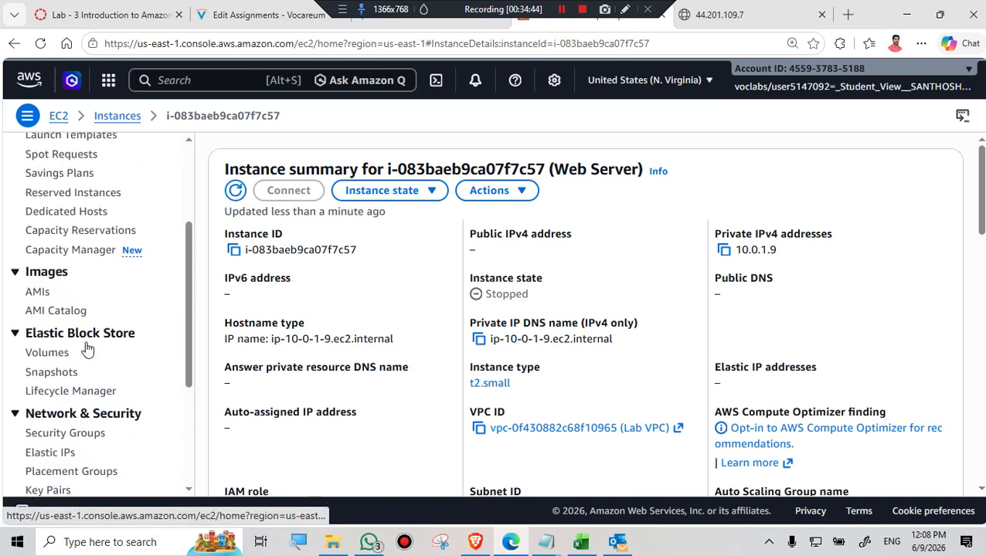
click(46, 362)
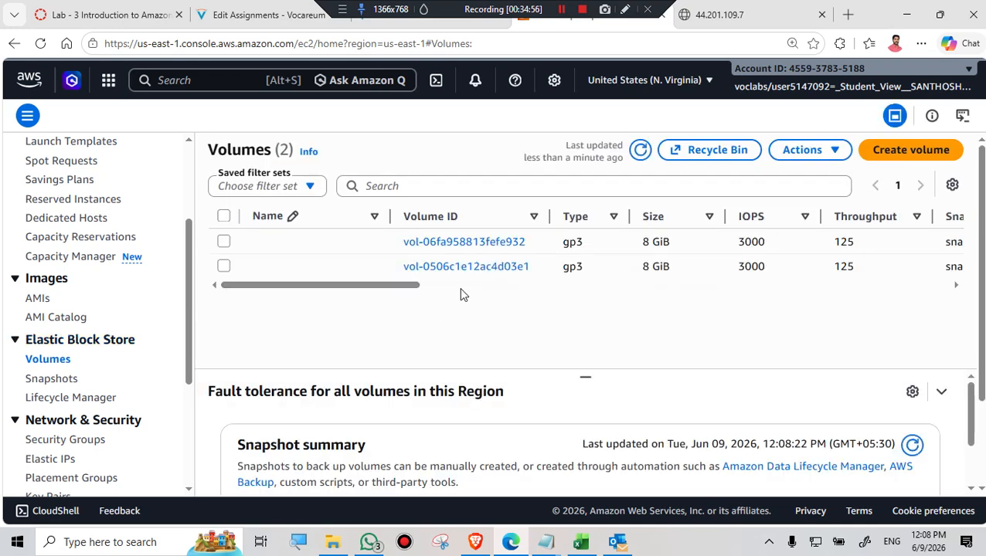
Examine the volumes list and the actions available for volume vol-0506c1e12ac4d03e1, rechecking lab steps 43 to 47
drag(398, 286, 275, 290)
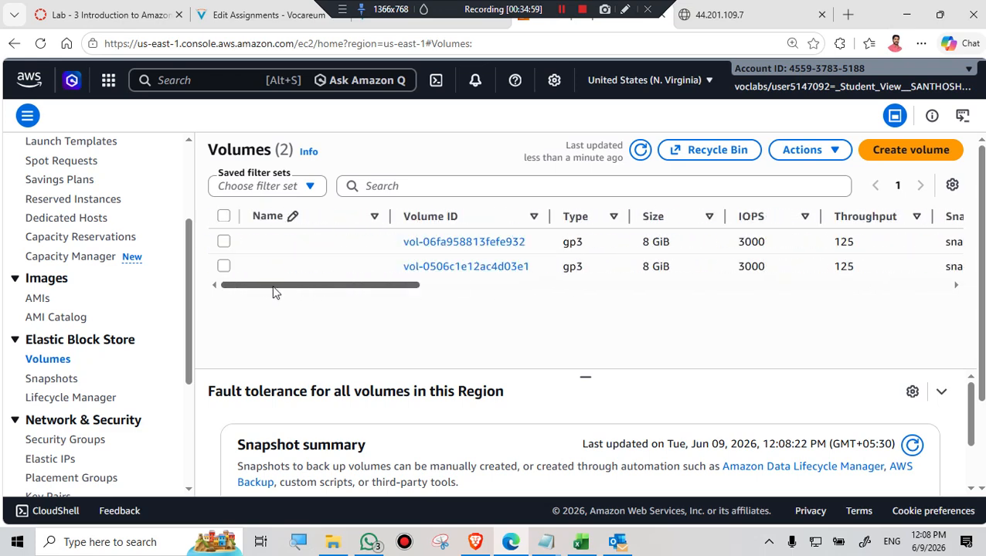
click(224, 267)
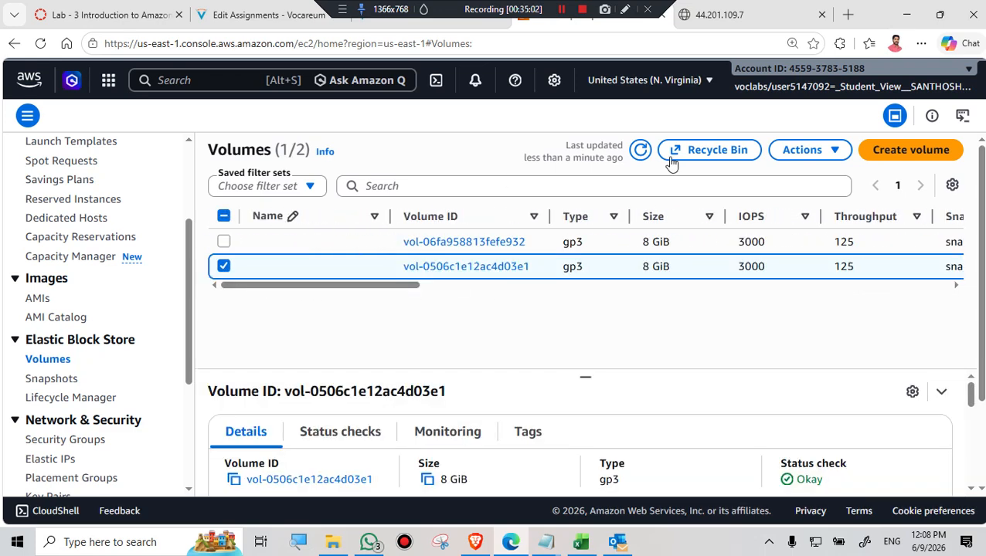
click(834, 152)
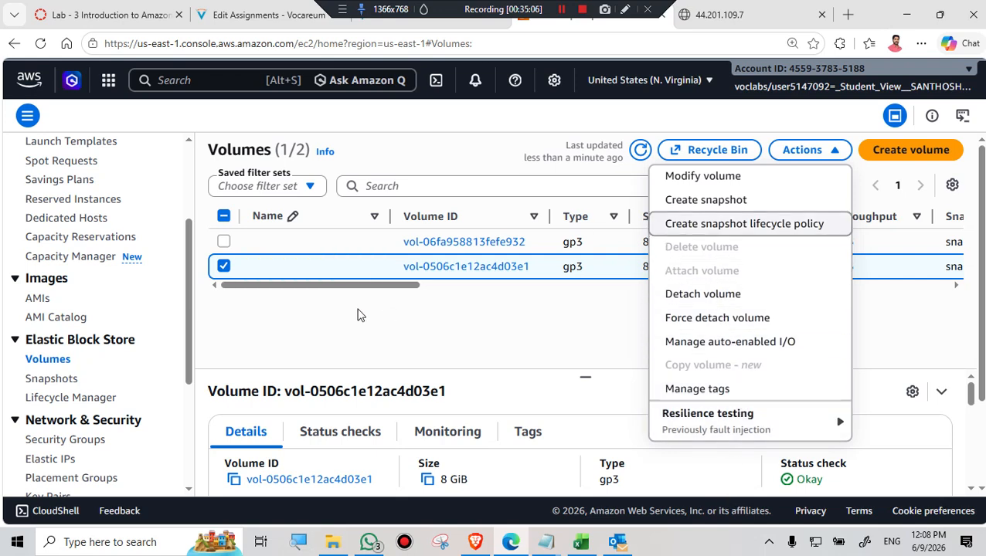
click(222, 268)
click(462, 21)
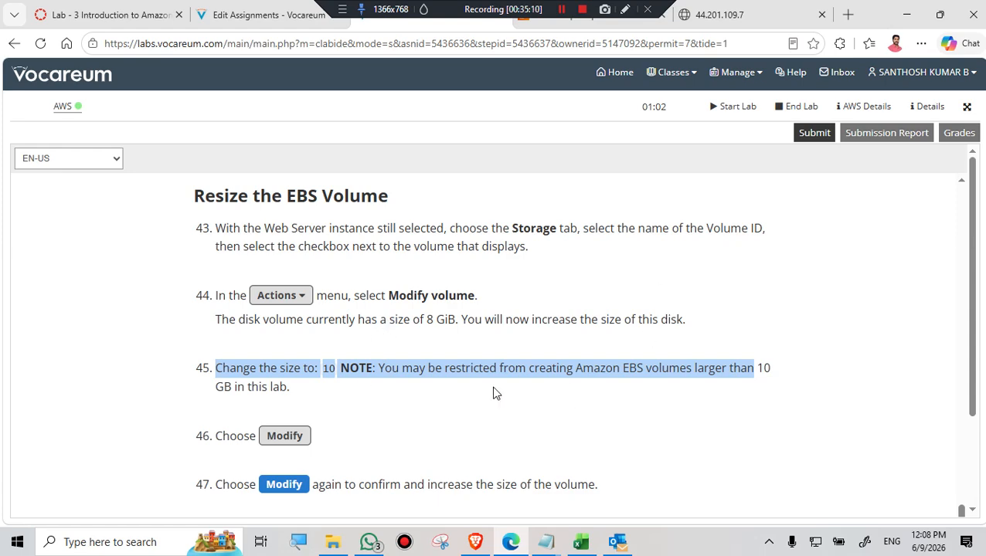
click(606, 18)
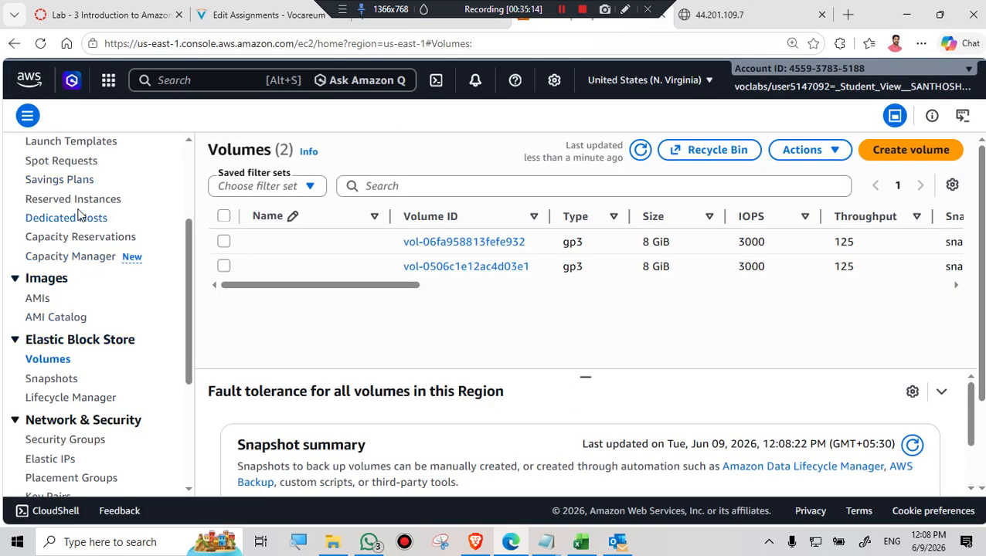
scroll(74, 348, down, 1)
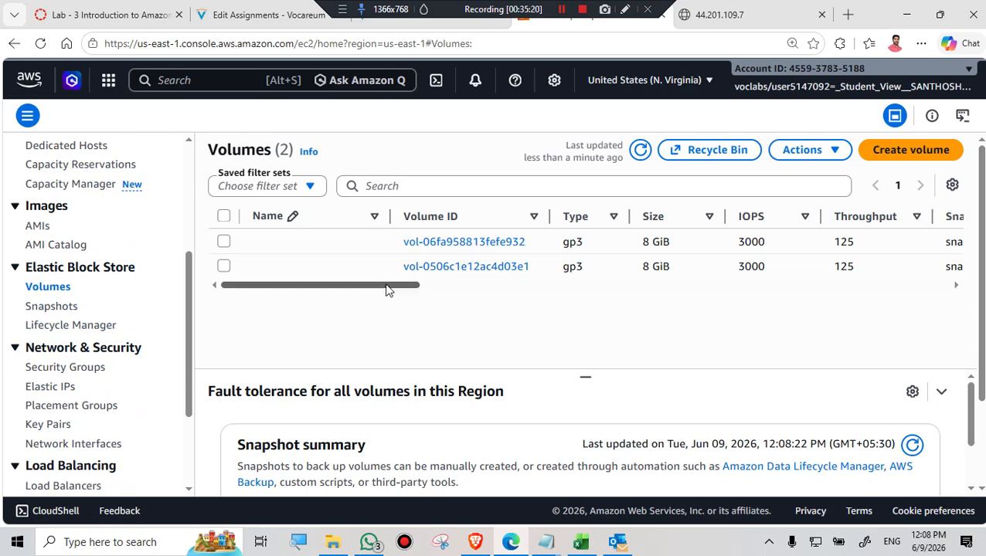
drag(424, 289, 343, 325)
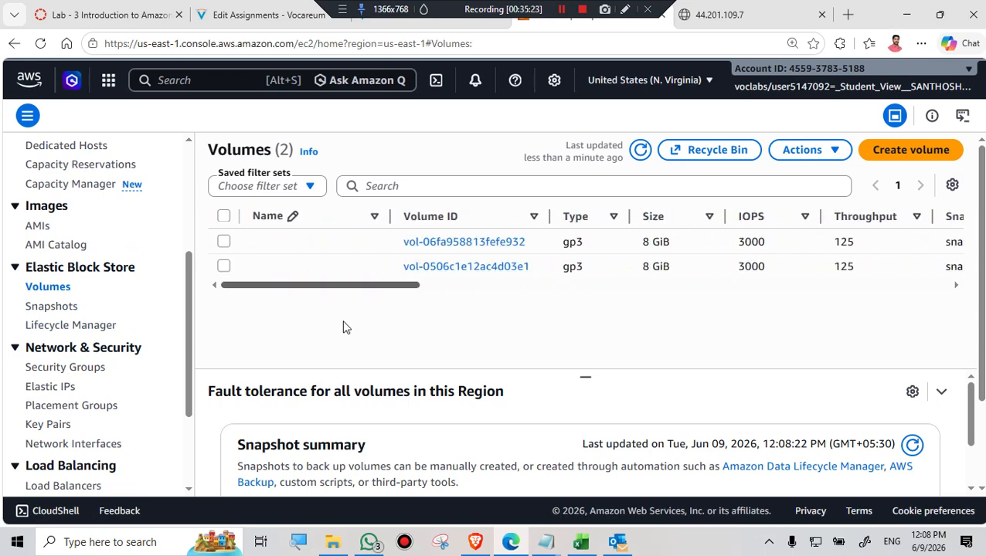
Open volume vol-06fa958813fefe932 for modification and set its size to 10 GiB, consulting the lab's resizing steps
click(223, 243)
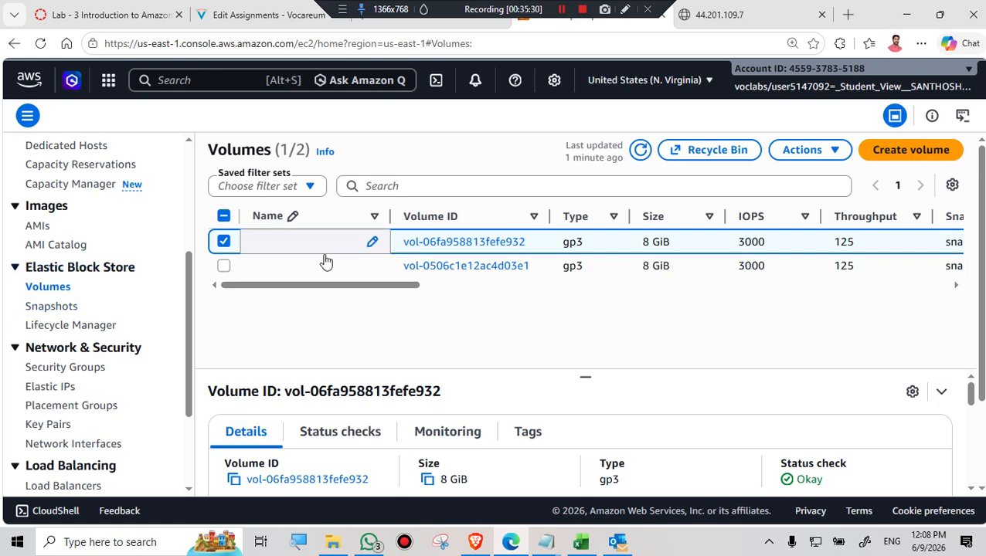
click(834, 154)
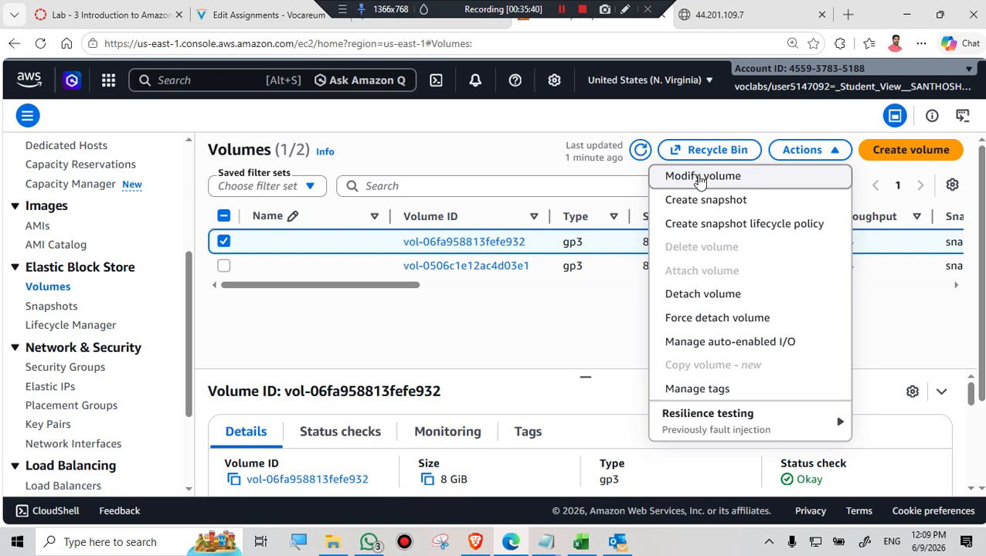
click(700, 179)
scroll(272, 290, down, 1)
click(456, 22)
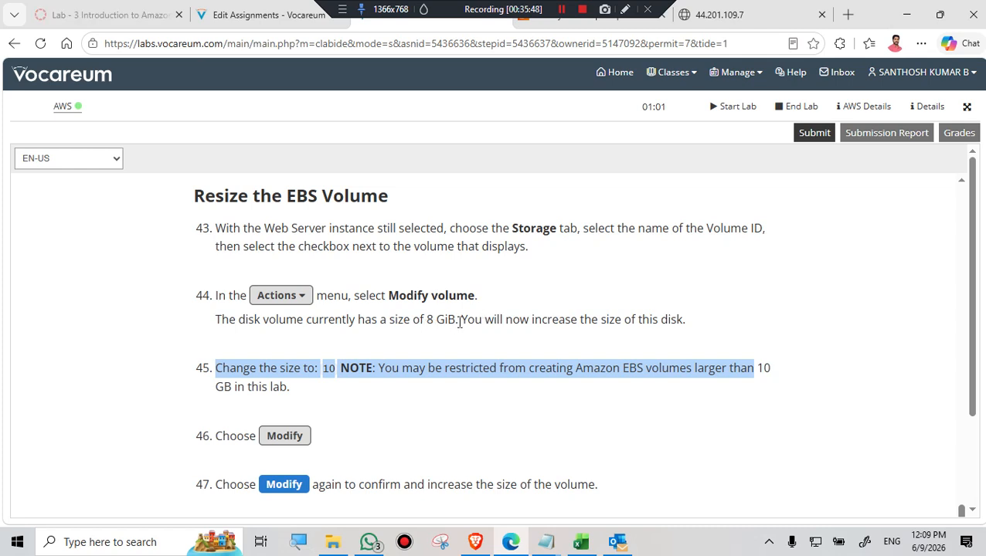
click(591, 26)
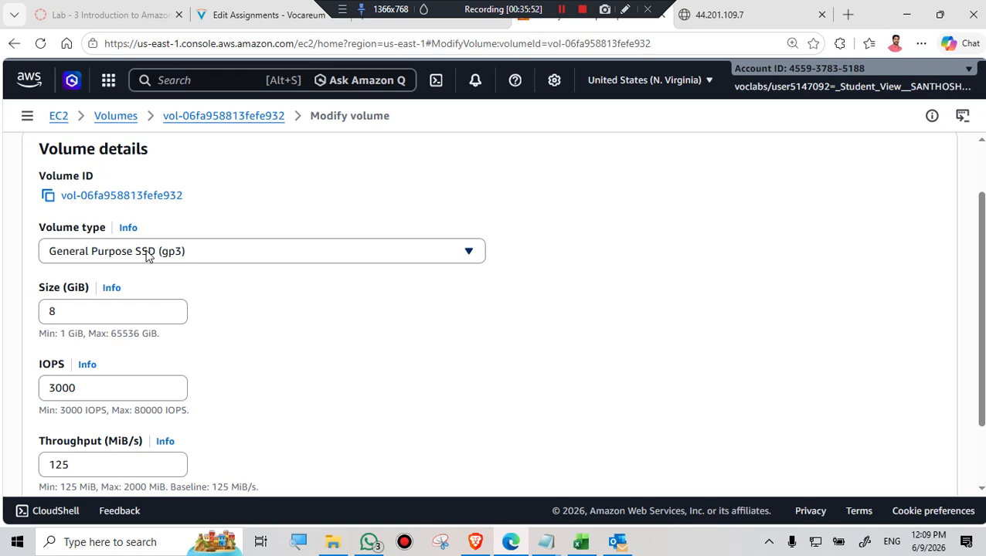
click(82, 313)
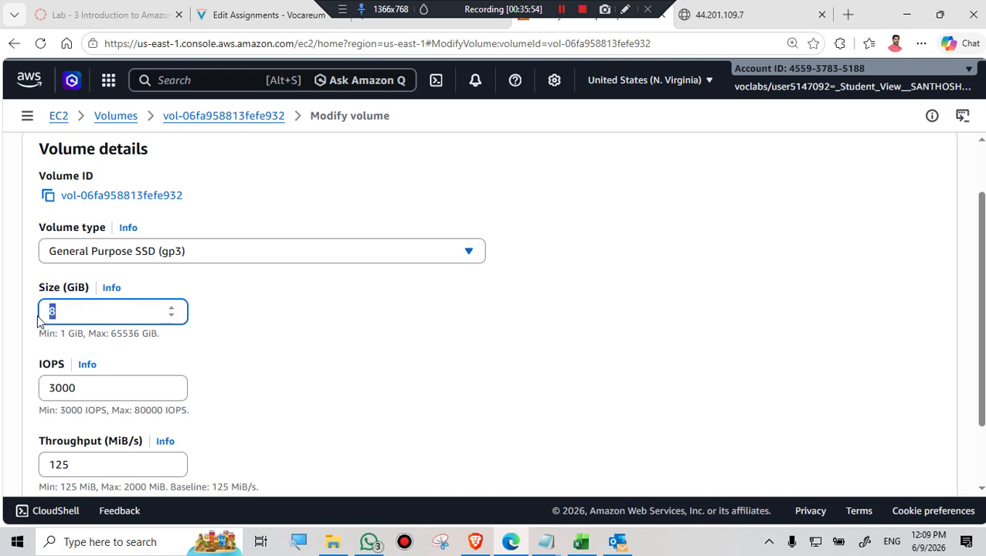
text(10)
Recheck lab steps 45 to 47, submit and confirm the modification of volume vol-06fa958813fefe932, and refresh the volumes list
click(453, 27)
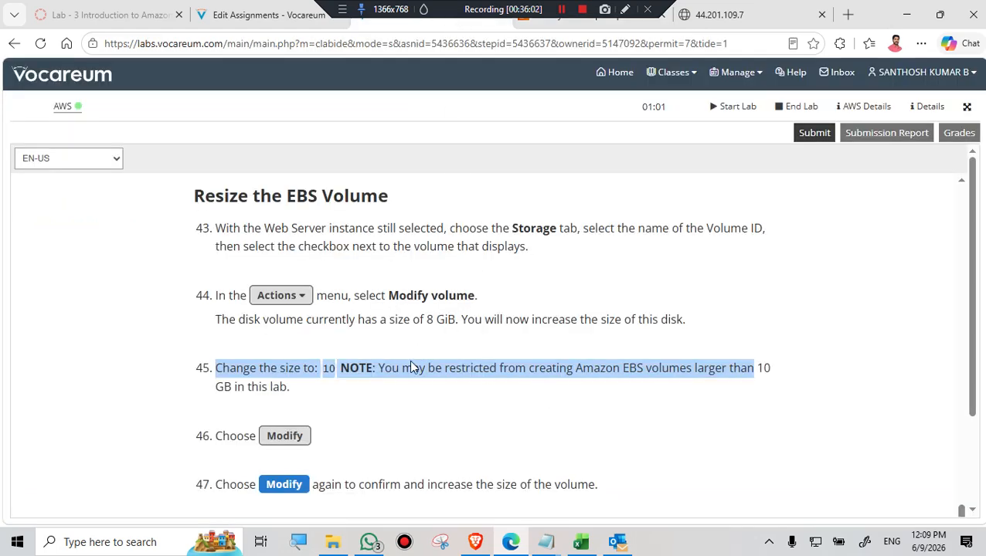
scroll(396, 374, down, 1)
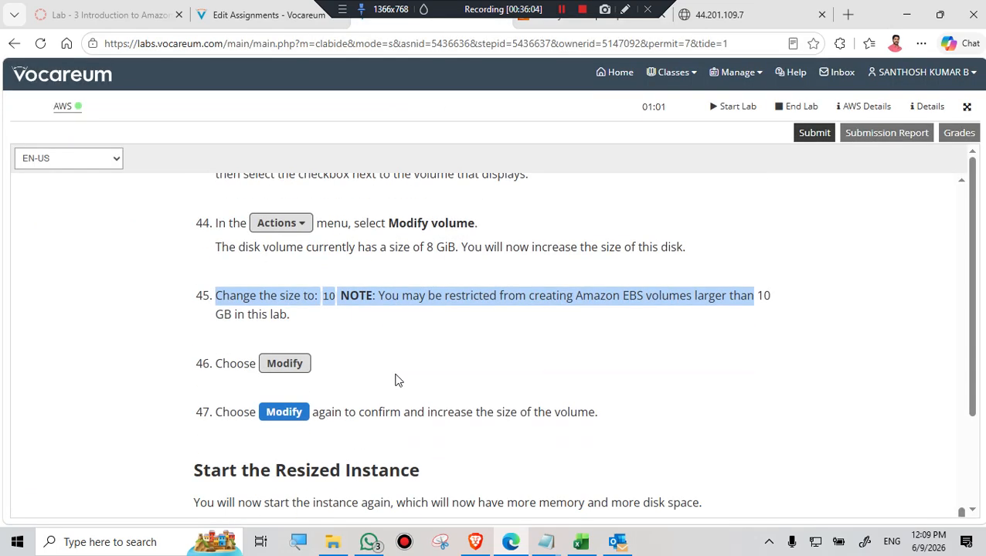
scroll(396, 380, up, 1)
click(616, 29)
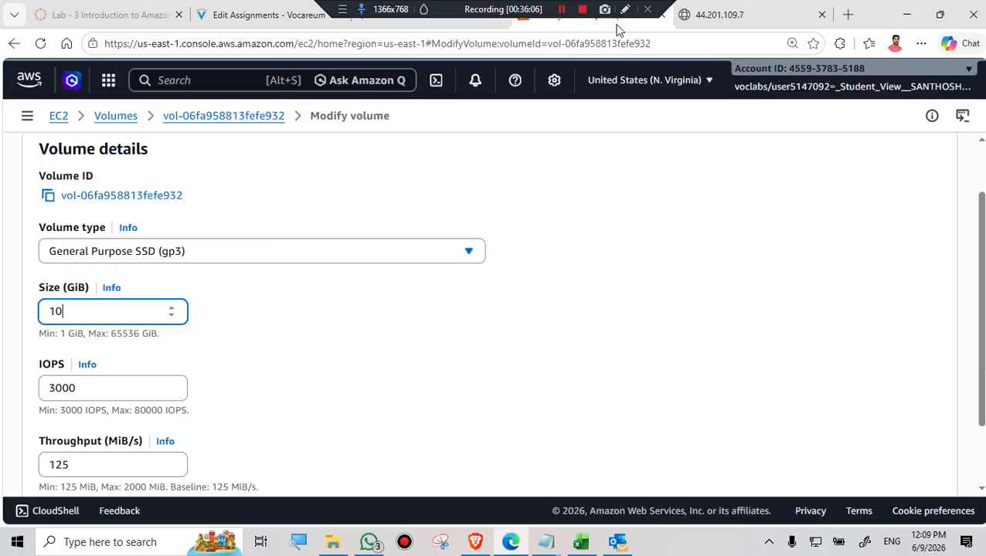
scroll(271, 357, down, 1)
scroll(272, 358, down, 1)
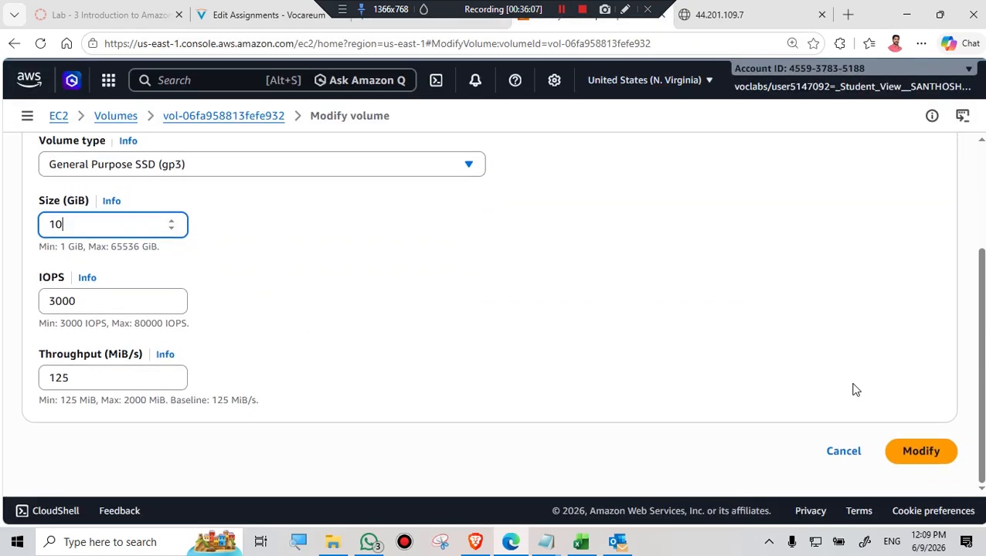
click(920, 454)
click(682, 435)
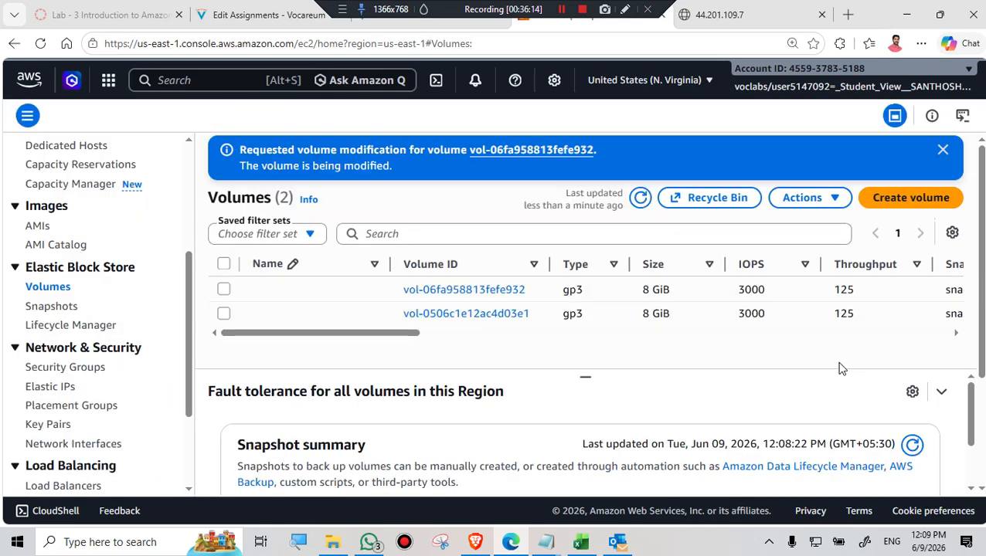
click(640, 200)
Modify volume vol-0506c1e12ac4d03e1 to a size of 10 GiB, confirm the change and refresh the volumes list
click(224, 315)
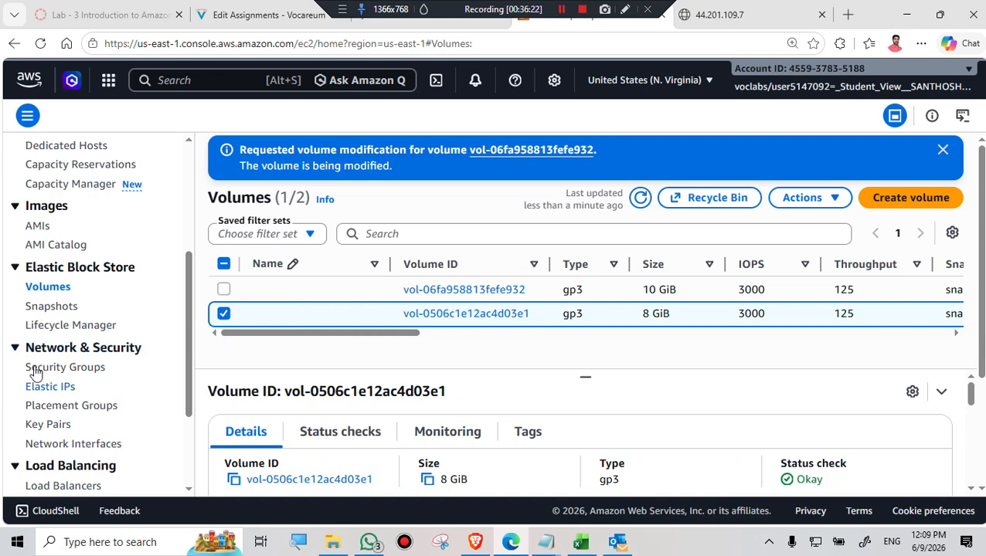
click(831, 198)
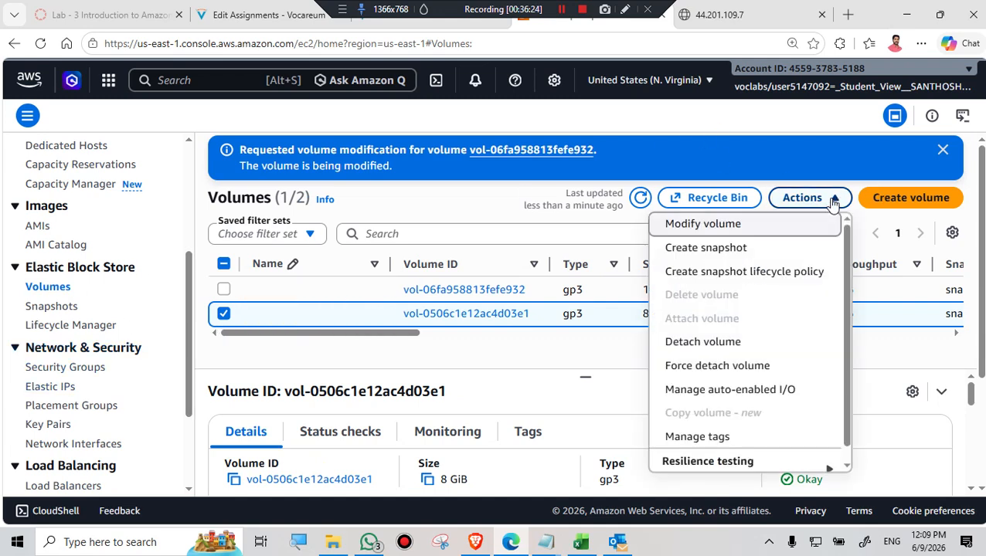
click(704, 224)
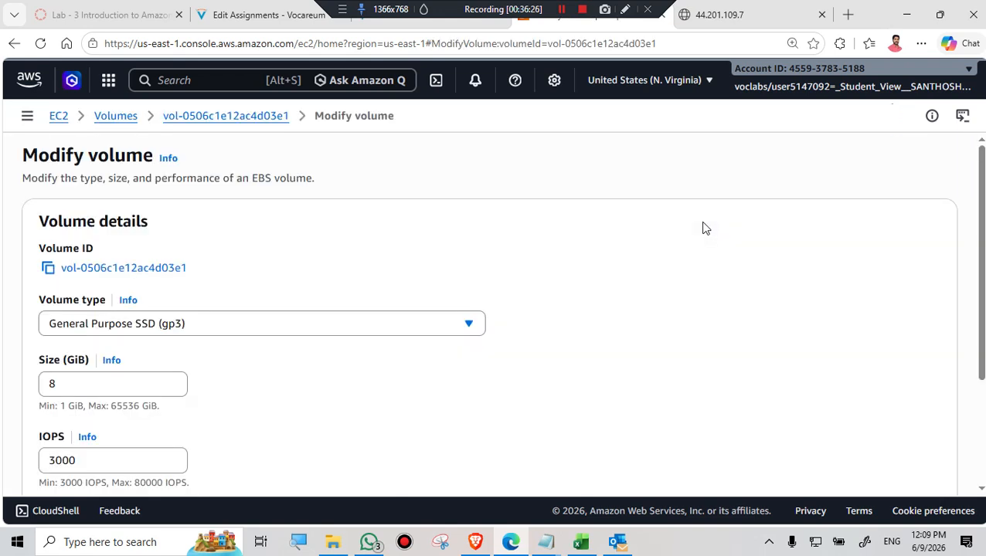
scroll(225, 374, down, 1)
click(52, 313)
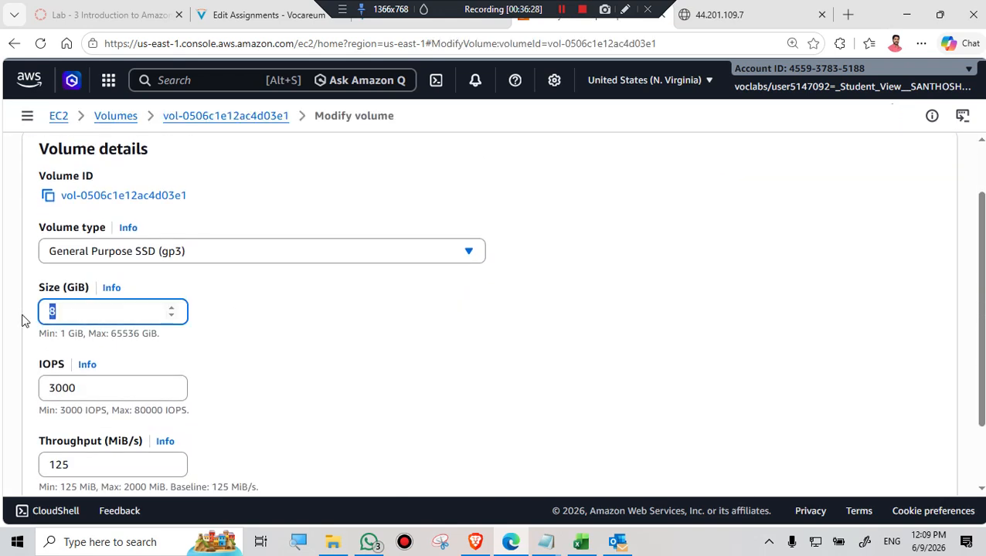
text(10)
scroll(596, 358, down, 1)
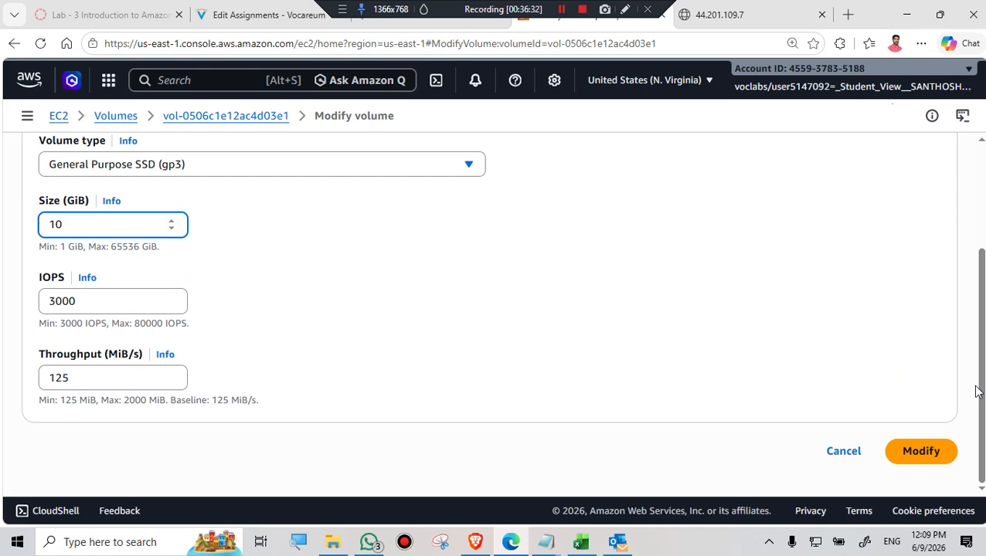
click(921, 451)
click(678, 435)
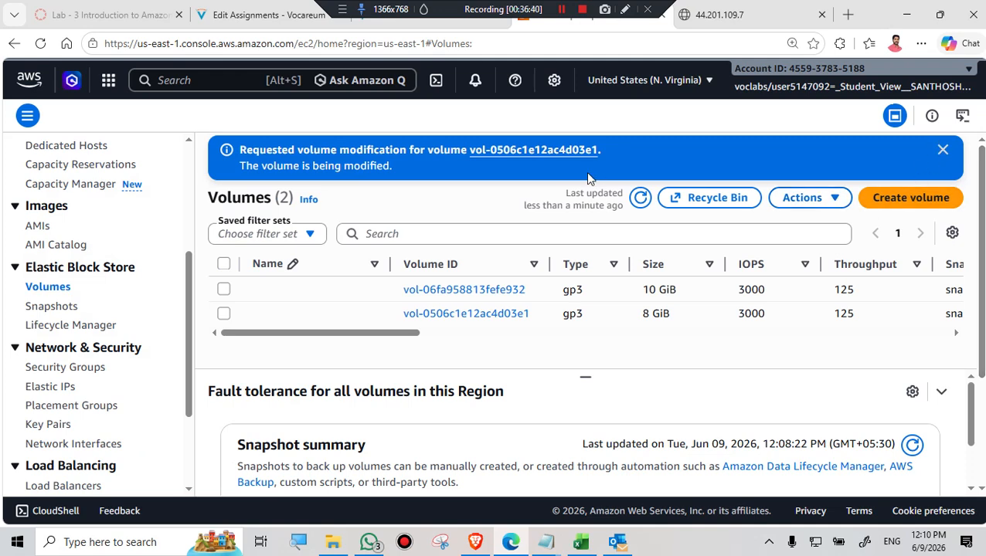
click(640, 199)
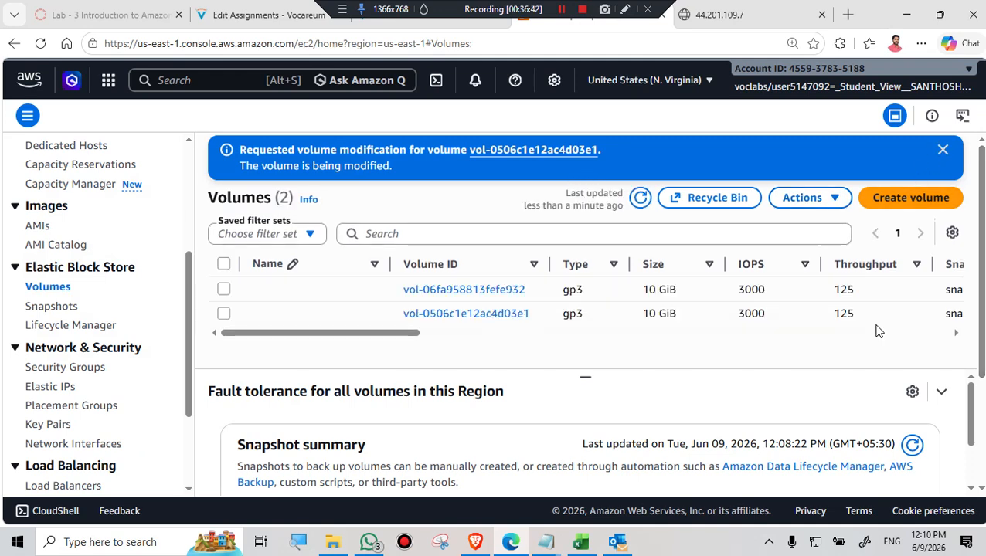
Read lab steps 48 to 50, start the Web Server instance from the instances list, and refresh the list
click(431, 26)
scroll(418, 403, down, 2)
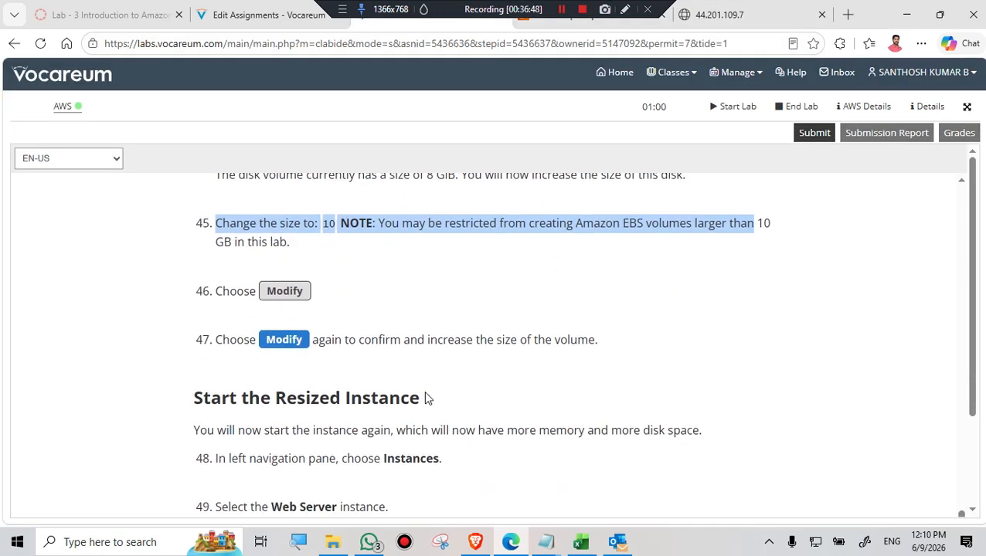
scroll(445, 382, down, 2)
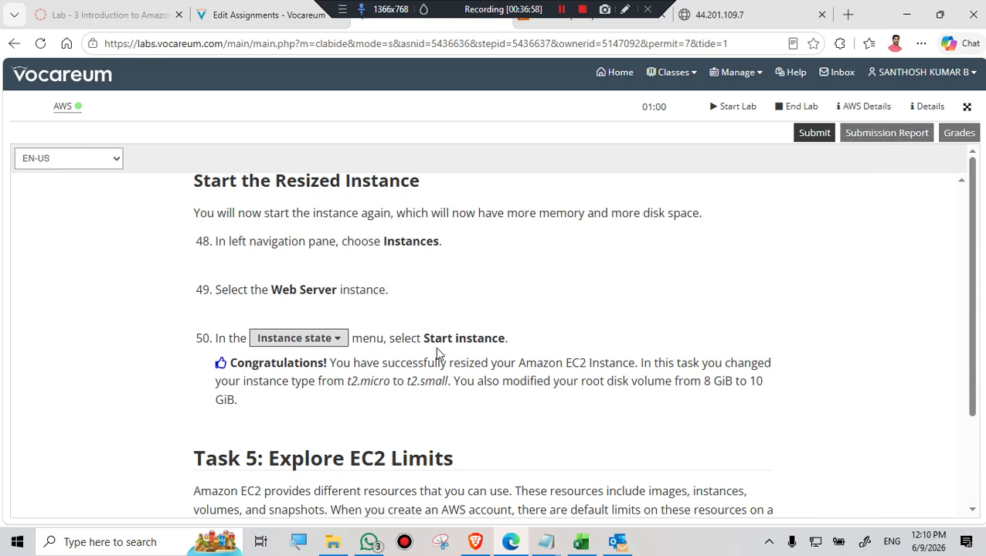
click(621, 25)
scroll(50, 273, up, 4)
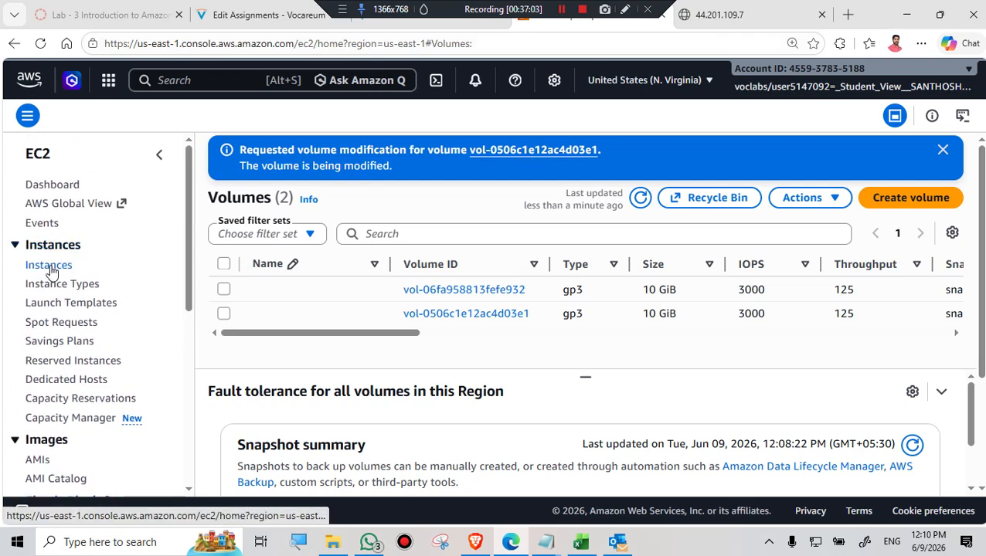
click(49, 266)
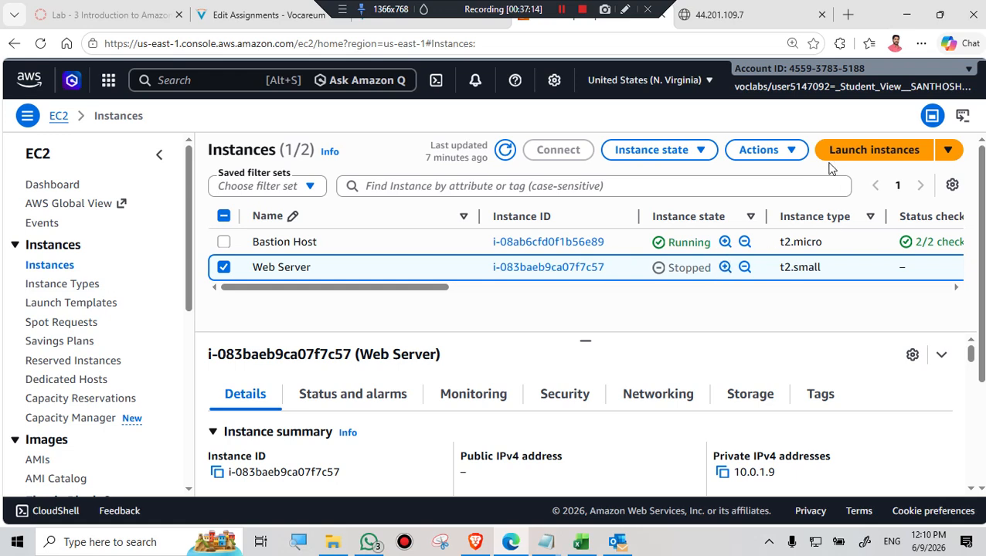
click(697, 153)
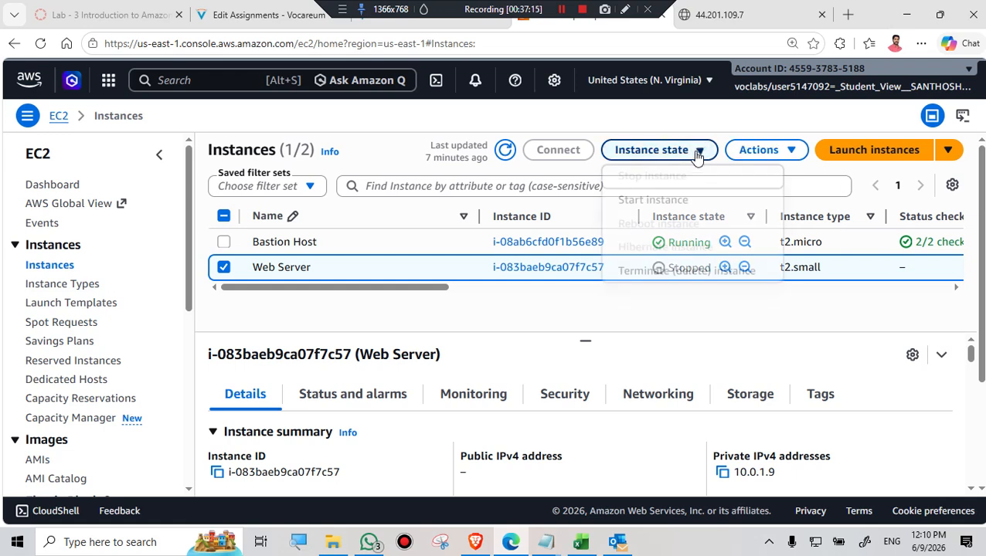
click(647, 201)
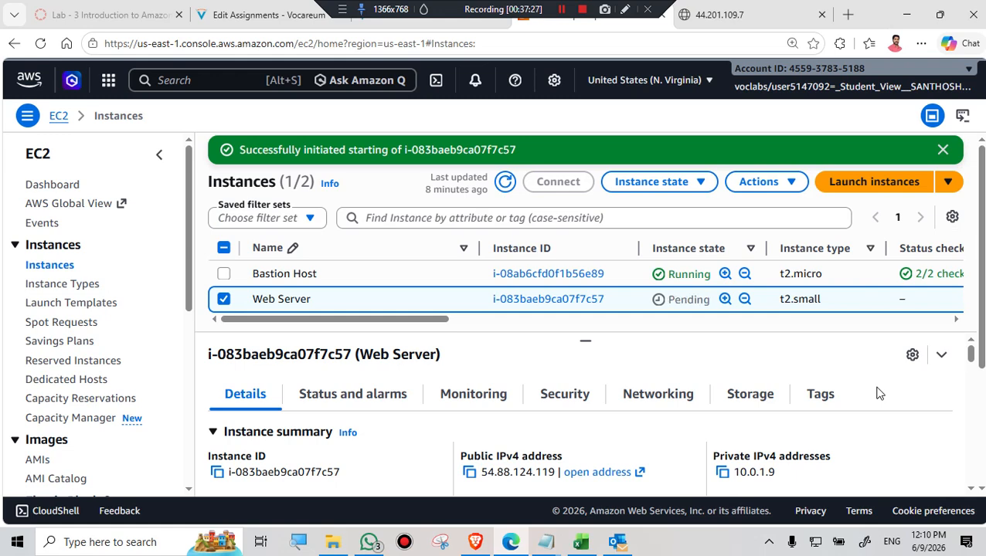
click(504, 183)
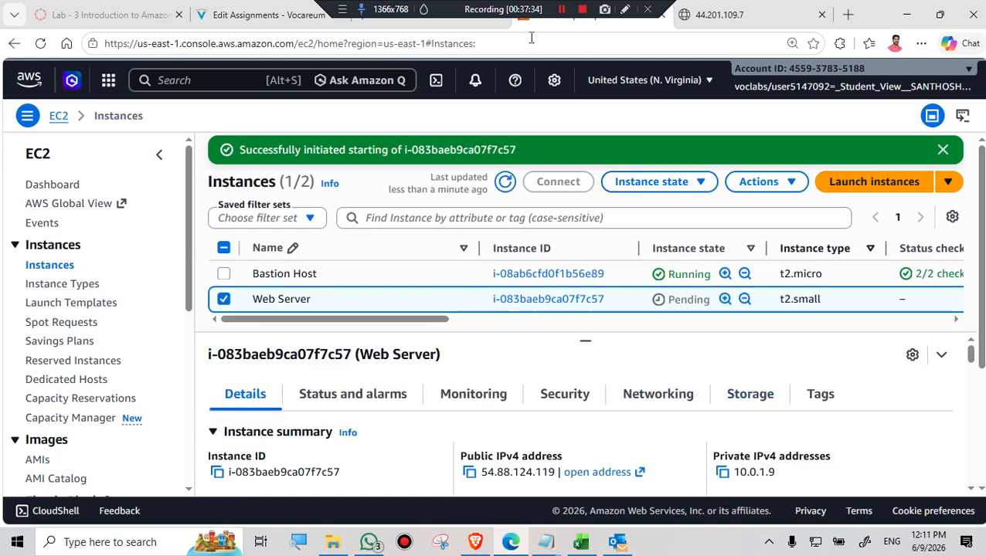
Skim the lab instructions from the instance start through Task 5 and Task 6, and return to Task 5, Explore EC2 Limits
click(445, 25)
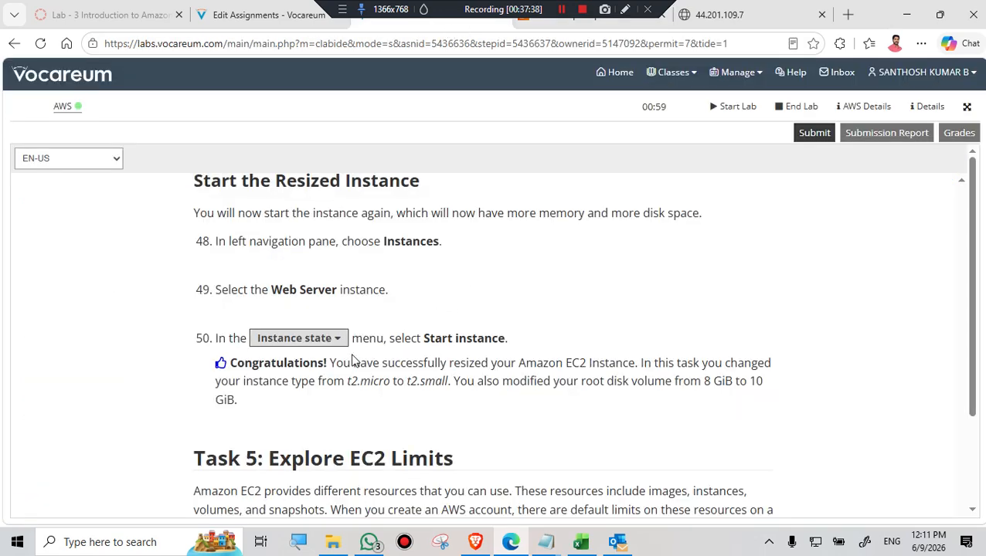
scroll(352, 361, down, 2)
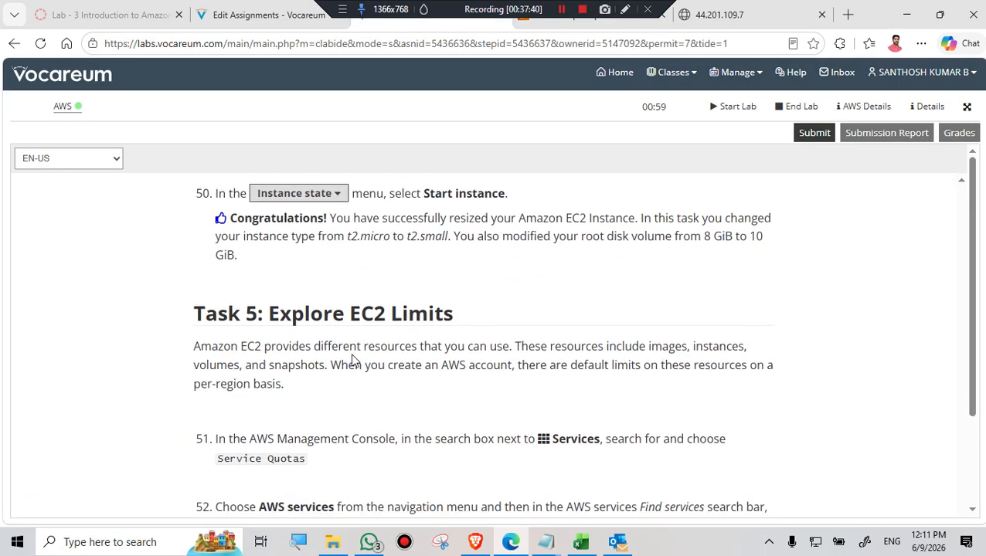
scroll(352, 361, down, 6)
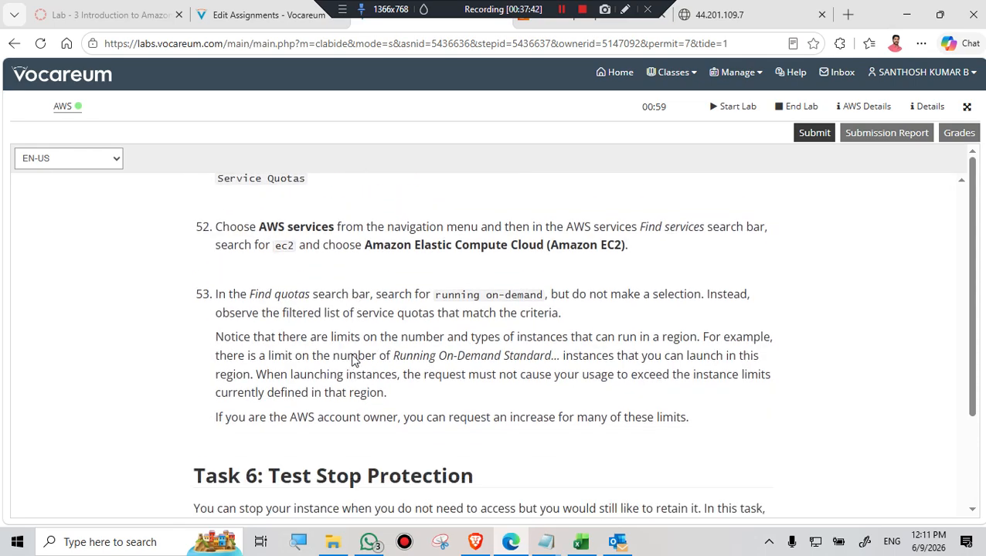
scroll(352, 355, down, 9)
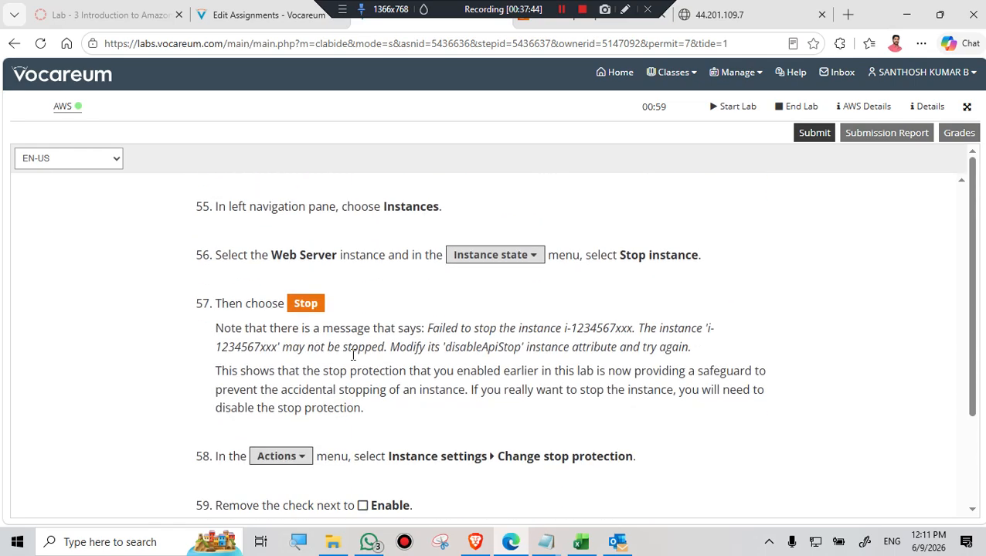
scroll(353, 354, down, 1)
scroll(353, 357, up, 16)
scroll(352, 361, up, 2)
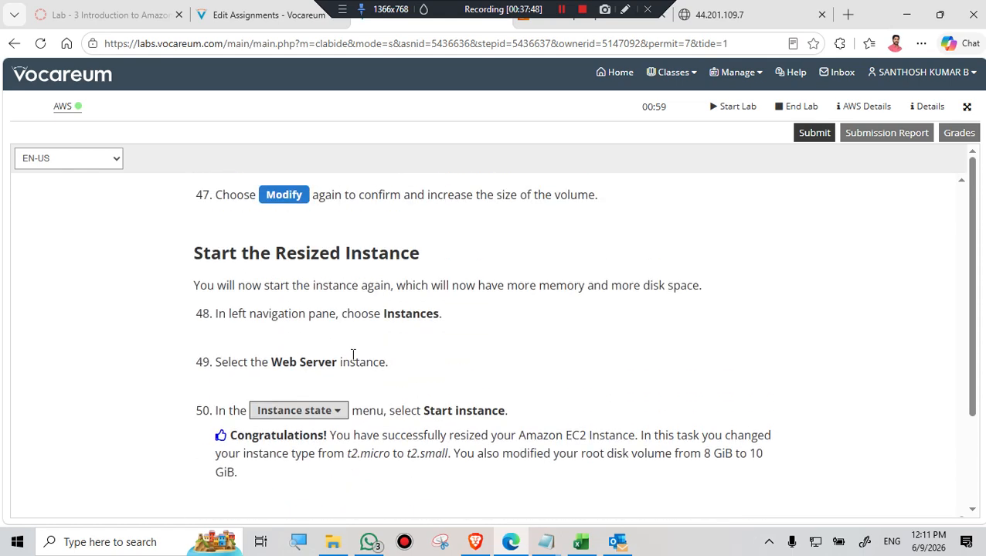
scroll(353, 356, down, 2)
scroll(353, 355, down, 2)
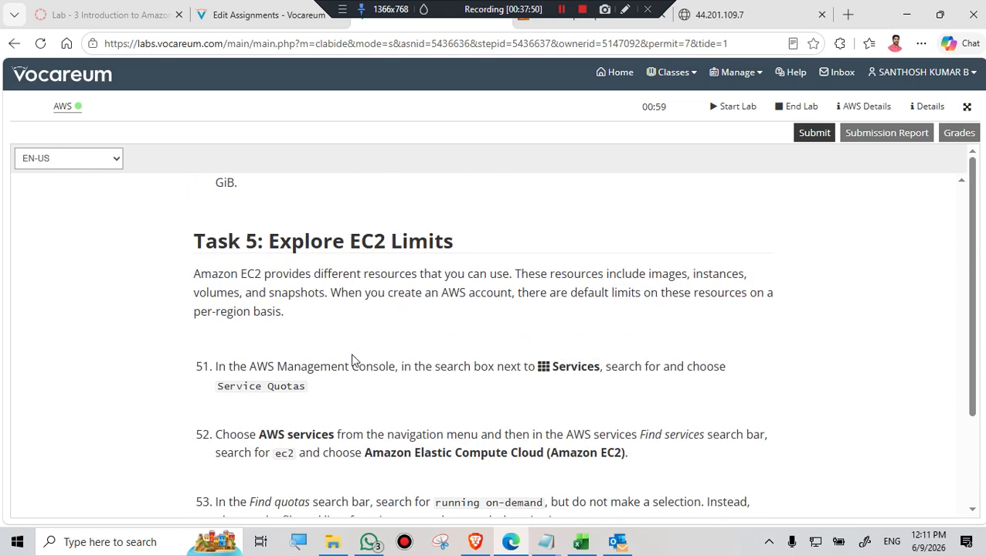
scroll(353, 358, up, 1)
scroll(353, 360, down, 1)
Check the Web Server's instance state in the EC2 console and read the introduction and first steps of Task 5
click(599, 23)
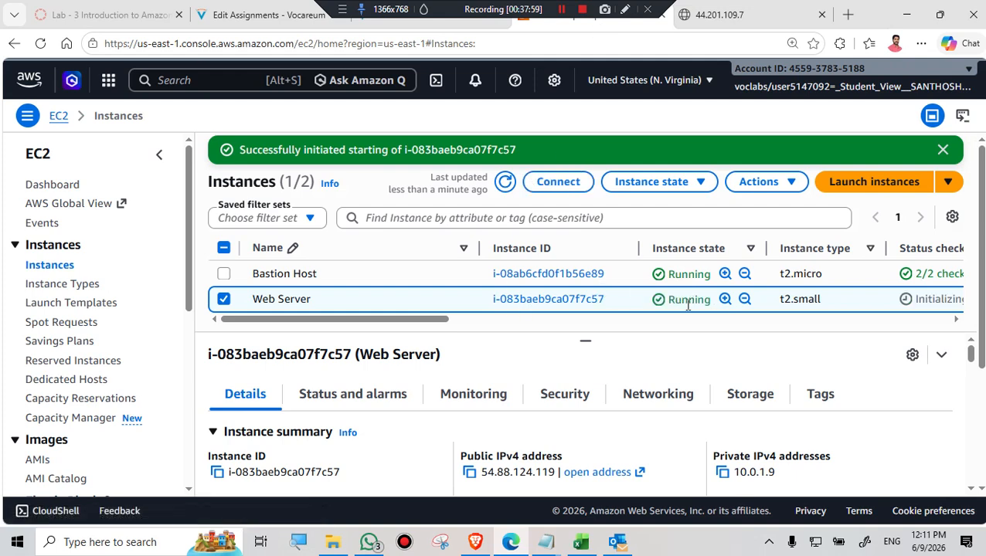
click(409, 25)
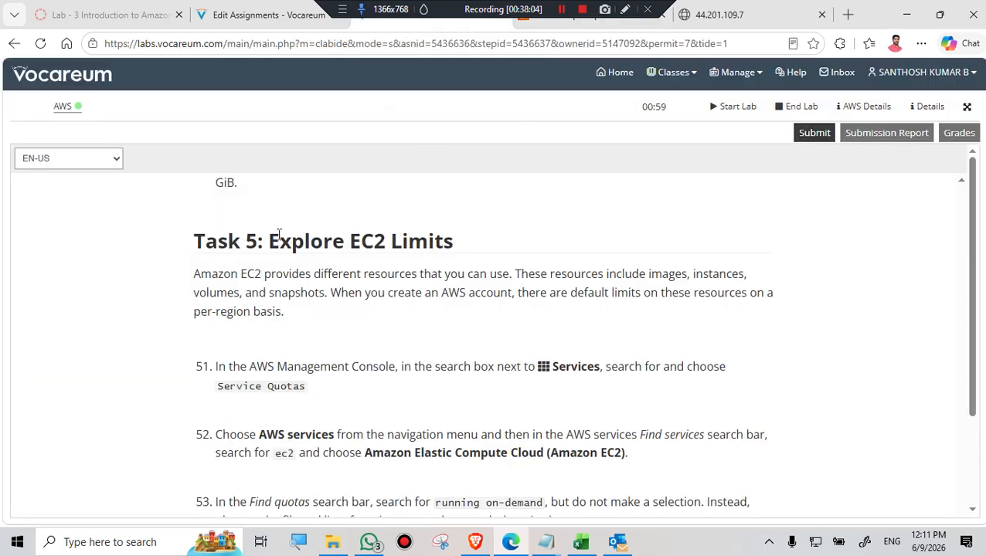
drag(268, 243, 509, 233)
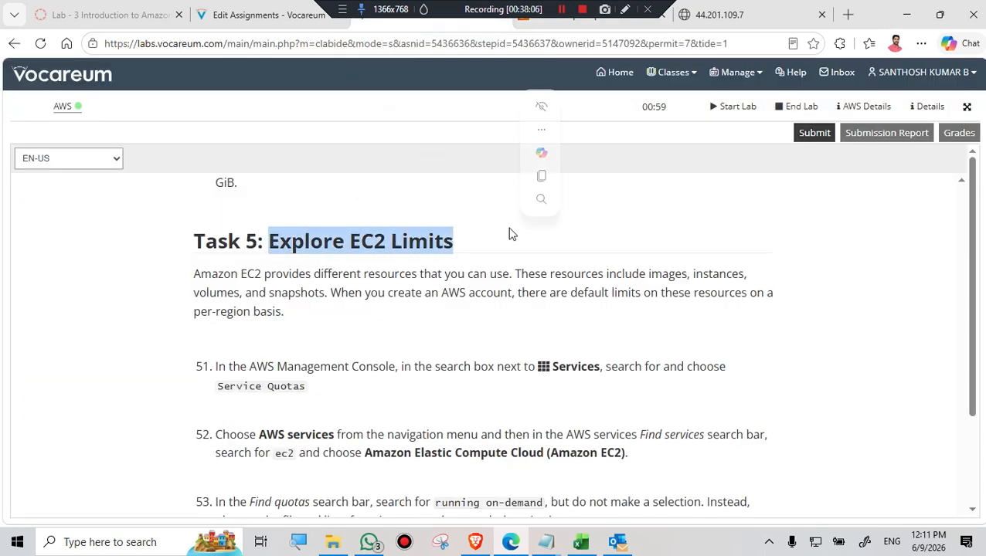
click(513, 243)
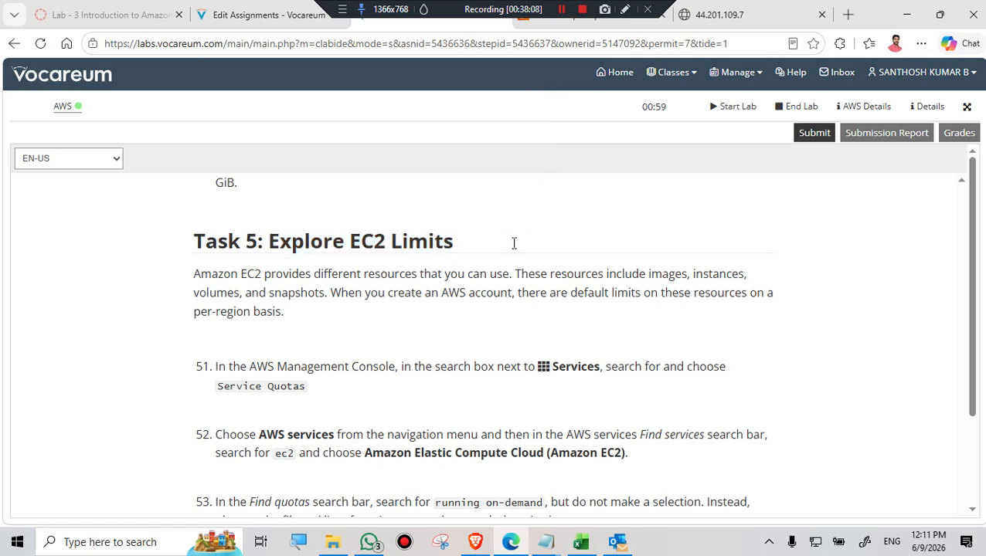
scroll(492, 333, down, 1)
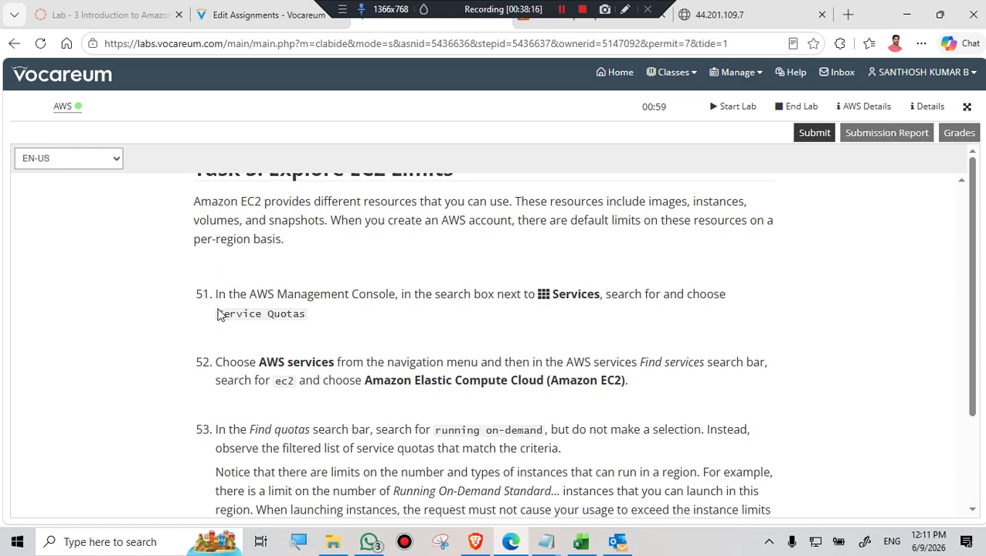
Copy "Service Quotas" from lab step 51, search for it in the AWS console and open the Service Quotas service
drag(218, 314, 307, 313)
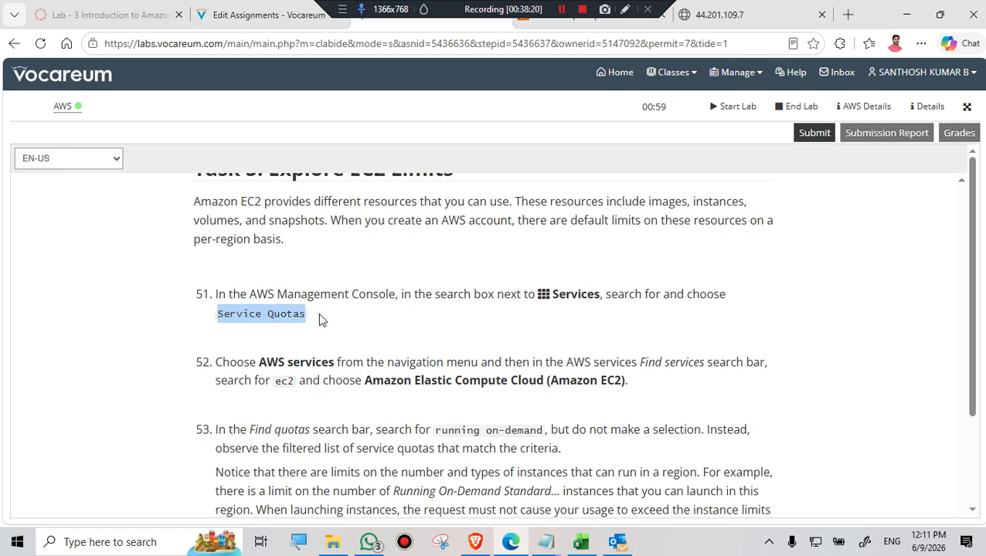
right_click(272, 313)
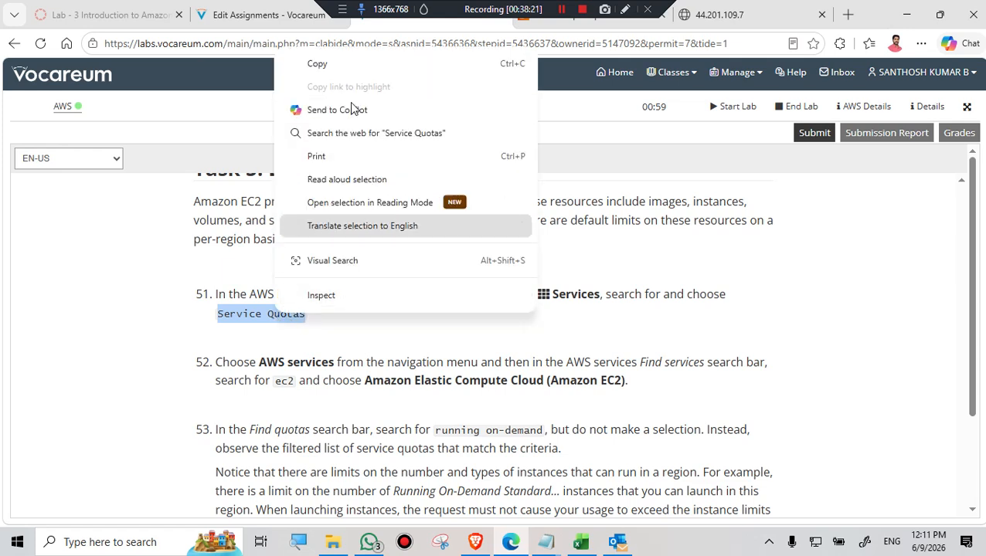
click(316, 65)
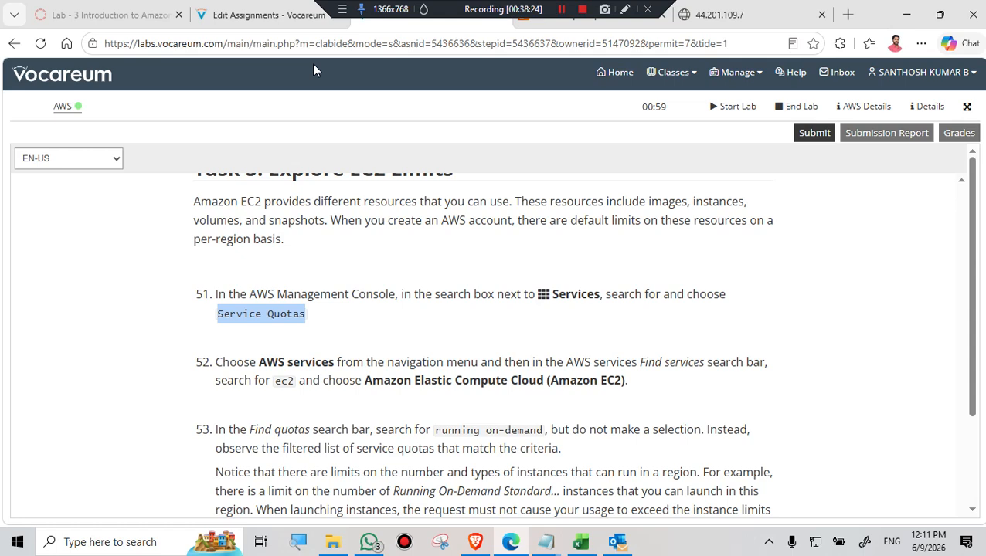
click(594, 28)
click(171, 82)
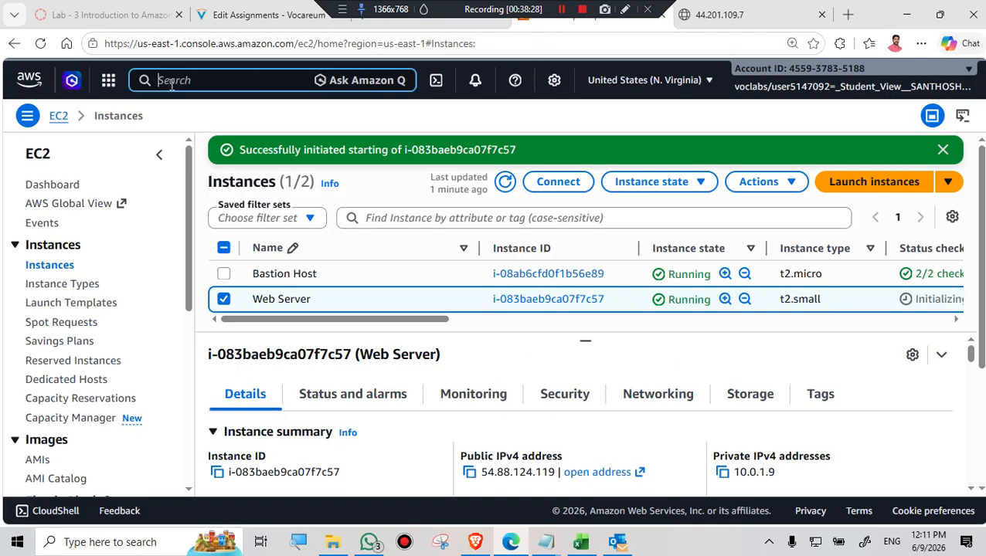
text(Service Quotas)
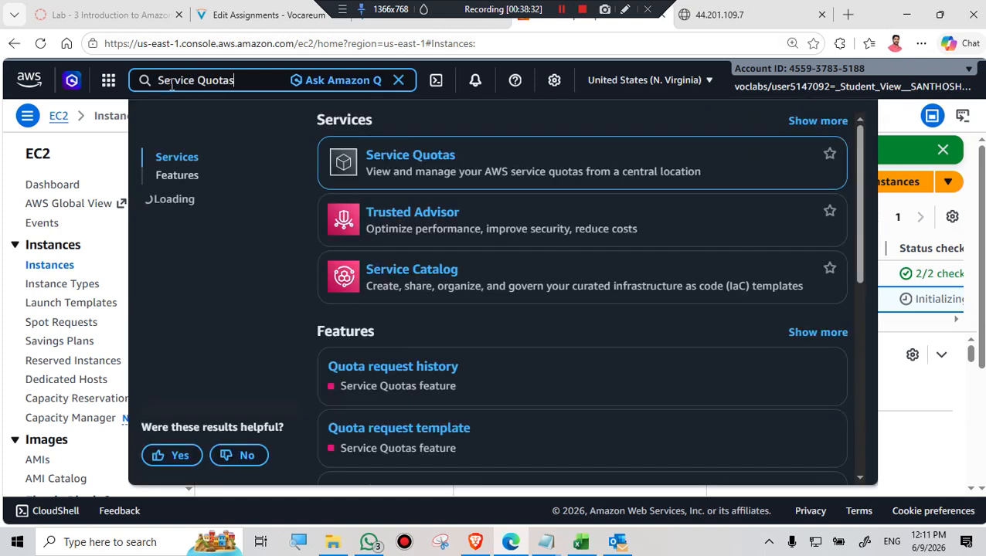
mouse_move(500, 161)
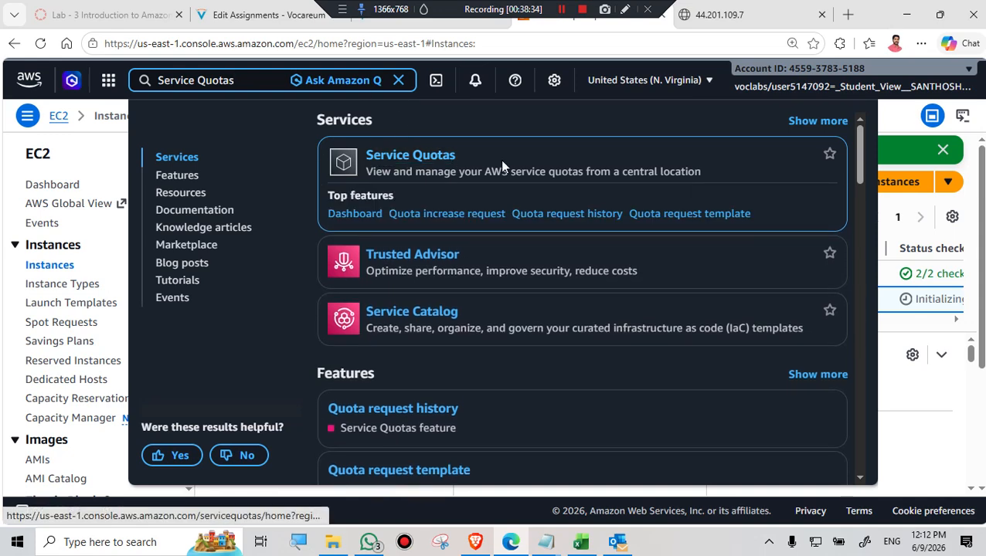
click(425, 166)
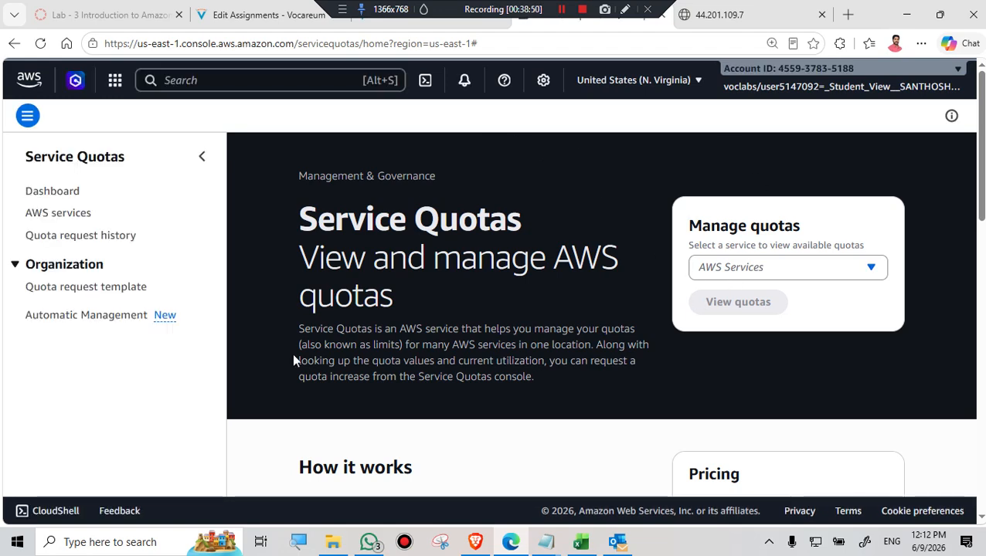
Read lab step 52 and search the Manage quotas service list for EC2
click(427, 26)
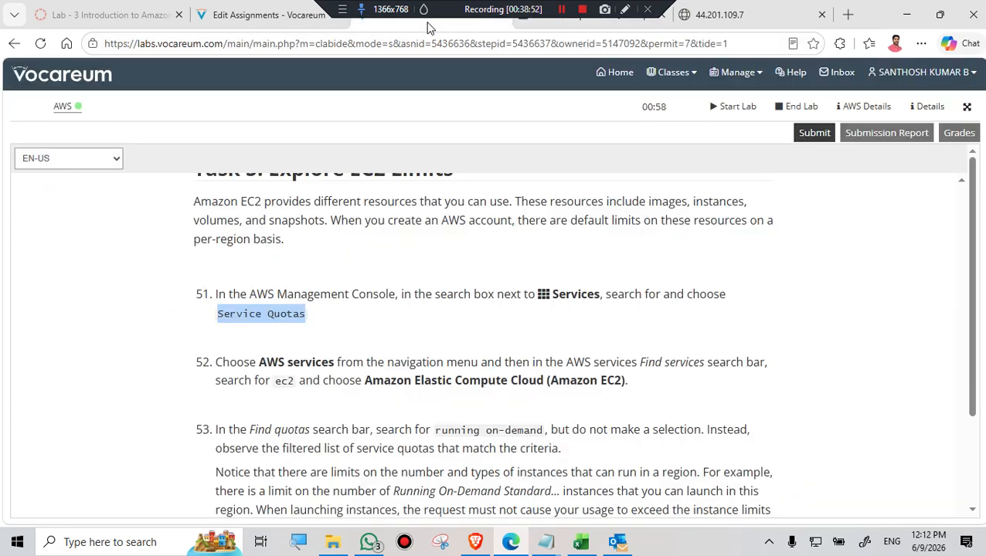
scroll(497, 361, down, 1)
scroll(497, 360, down, 1)
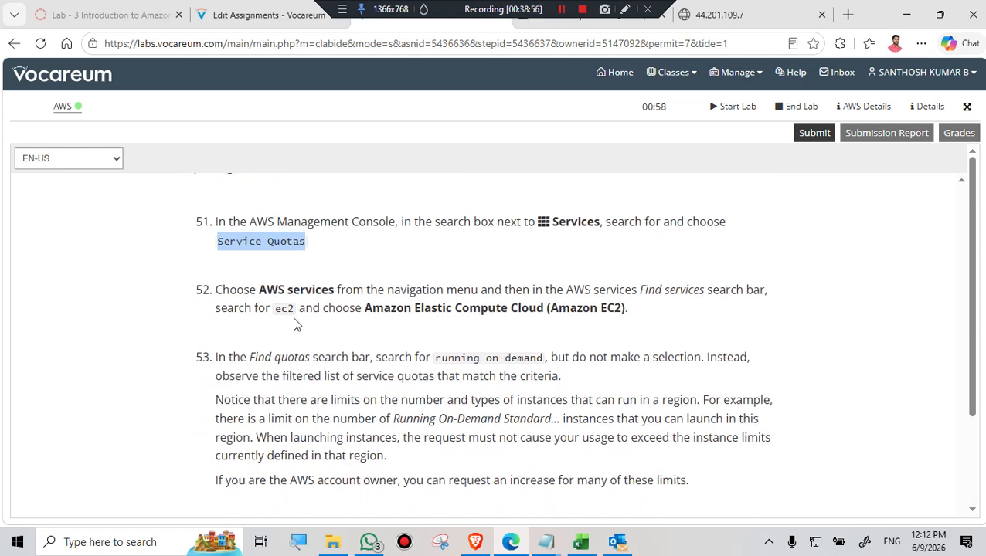
drag(272, 309, 294, 313)
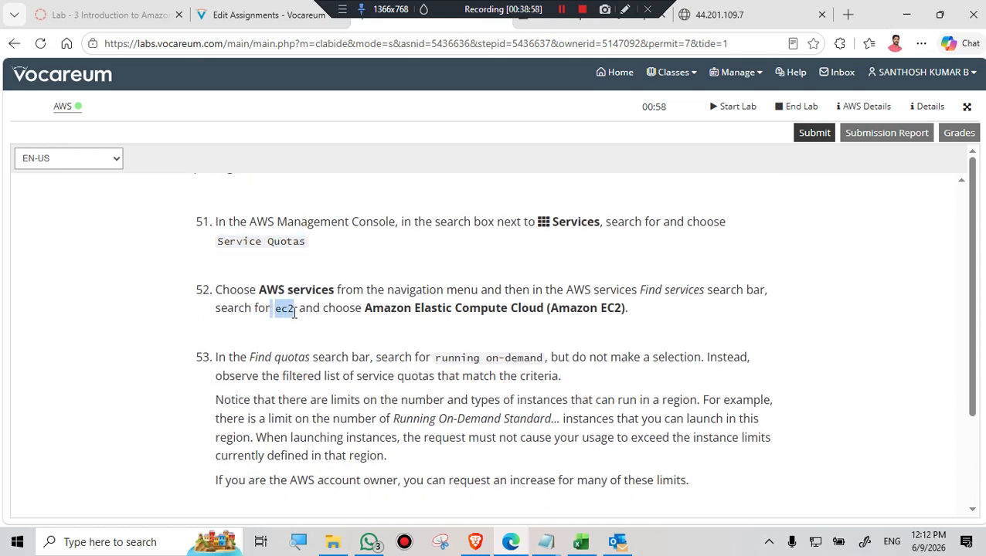
click(327, 337)
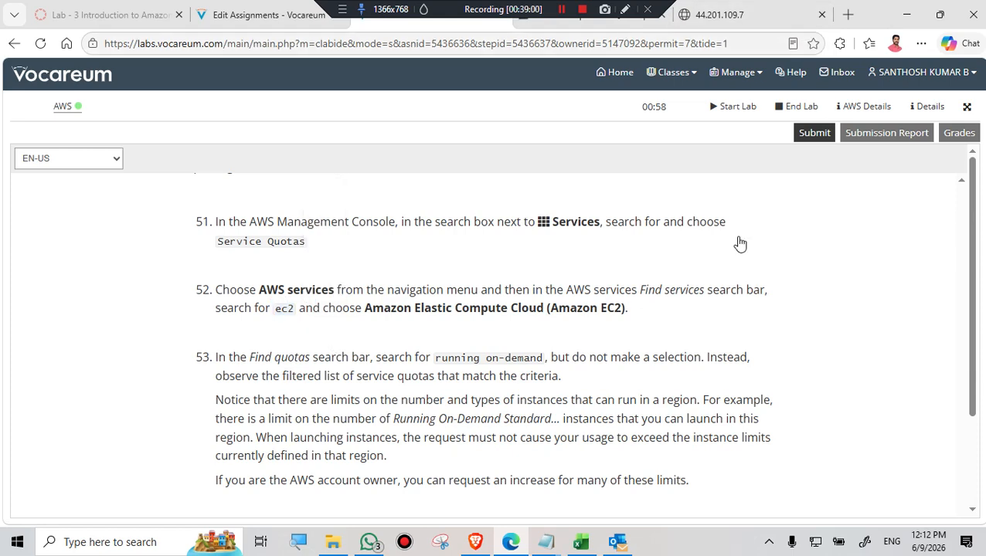
click(584, 25)
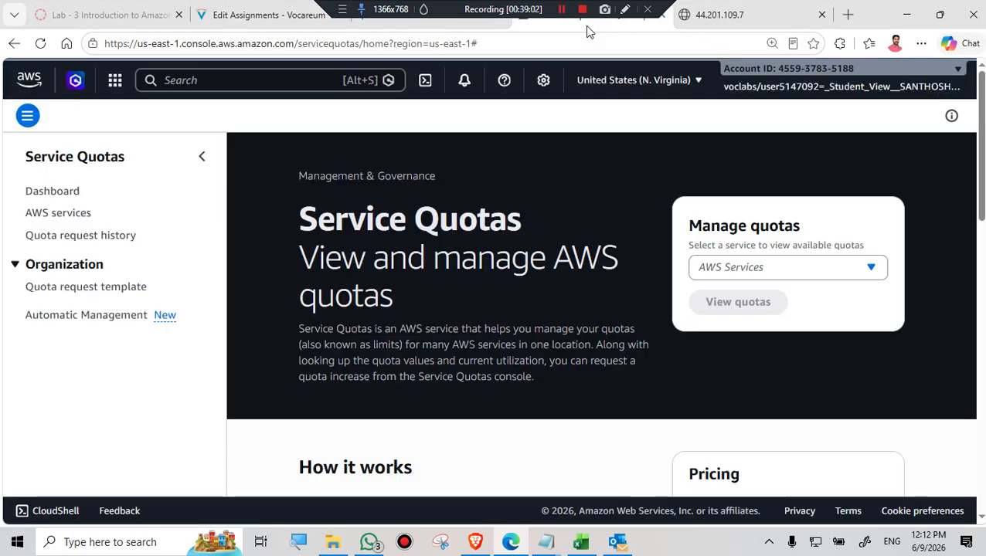
click(727, 271)
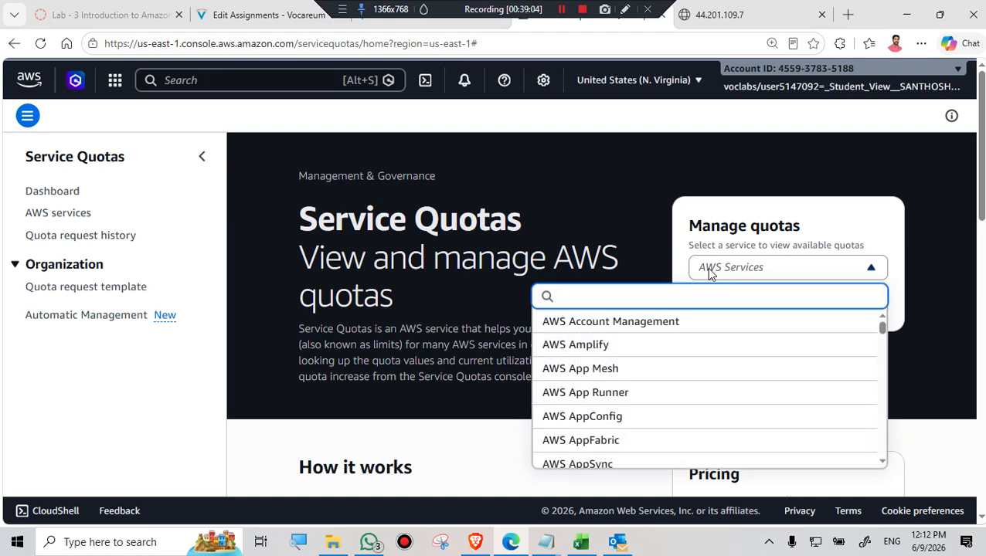
text(EC2)
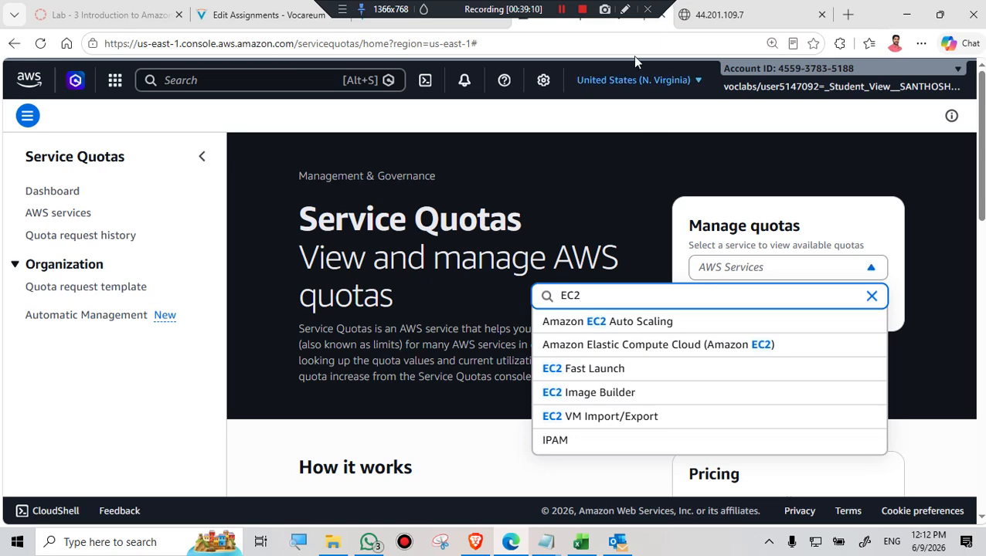
Recheck the service name in lab step 52, find Amazon Elastic Compute Cloud (Amazon EC2) by searching for EC2, and view its quotas
click(415, 22)
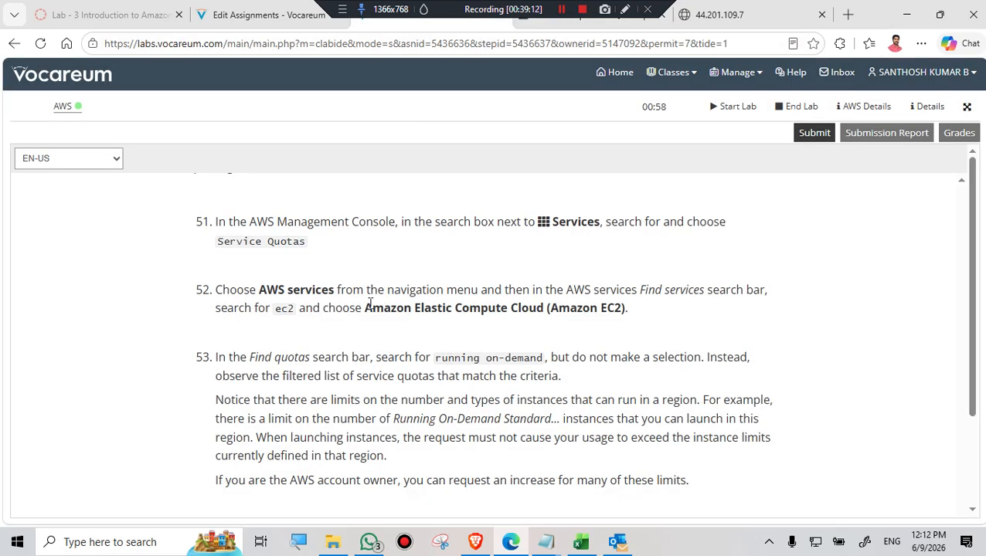
drag(365, 308, 632, 317)
click(585, 25)
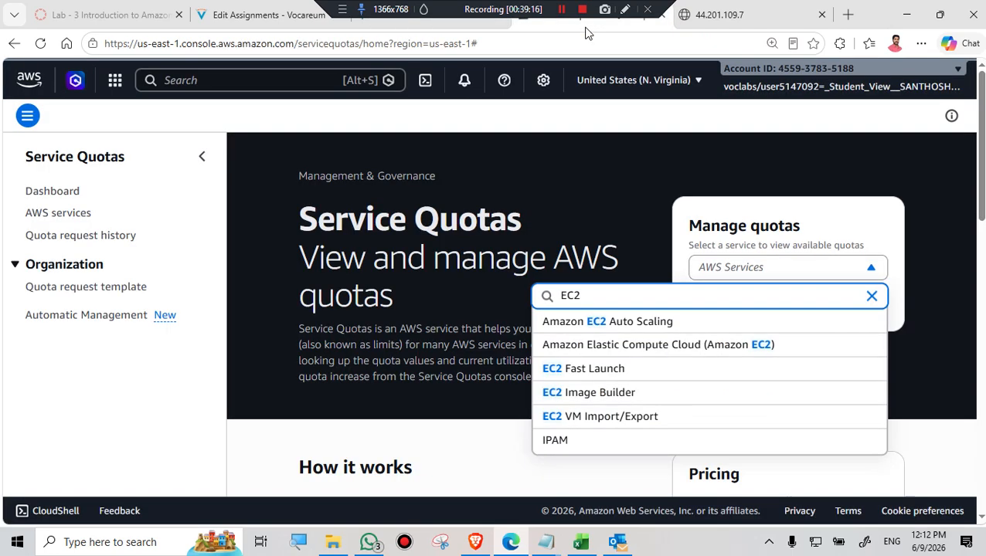
click(778, 275)
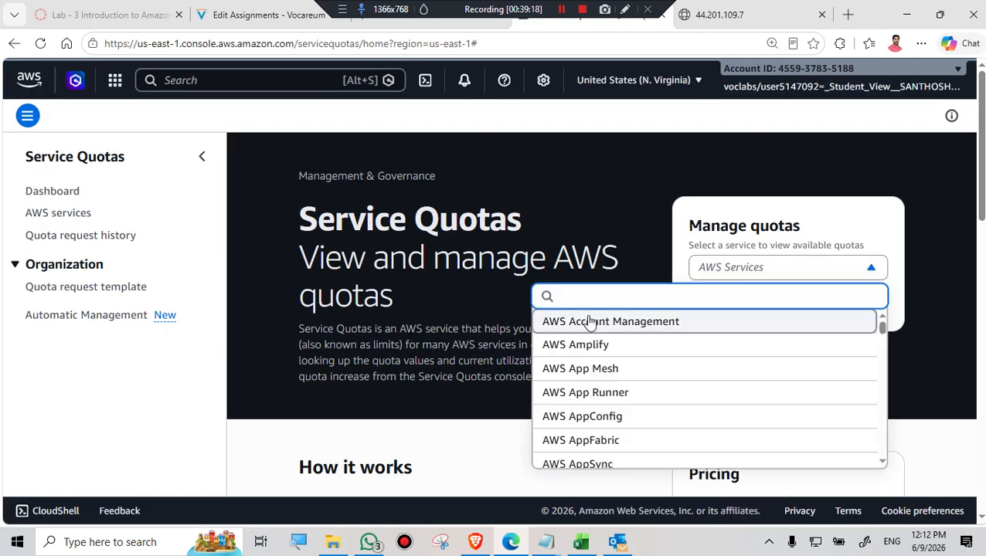
text(EC2)
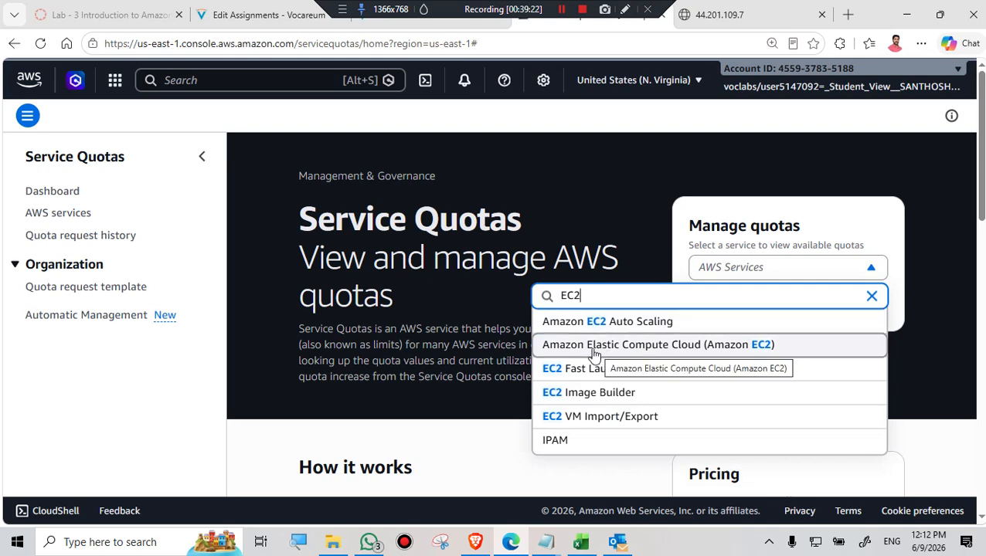
click(718, 350)
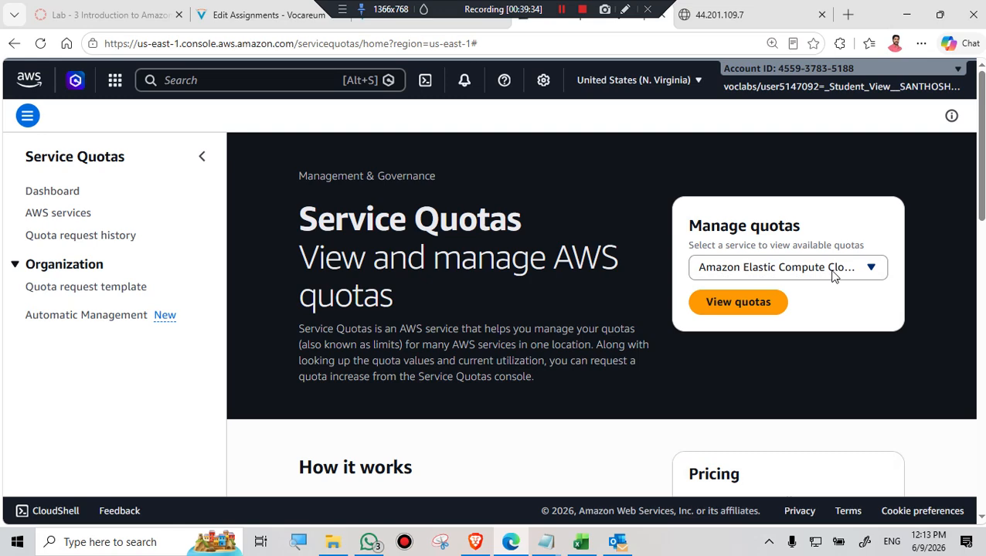
click(740, 308)
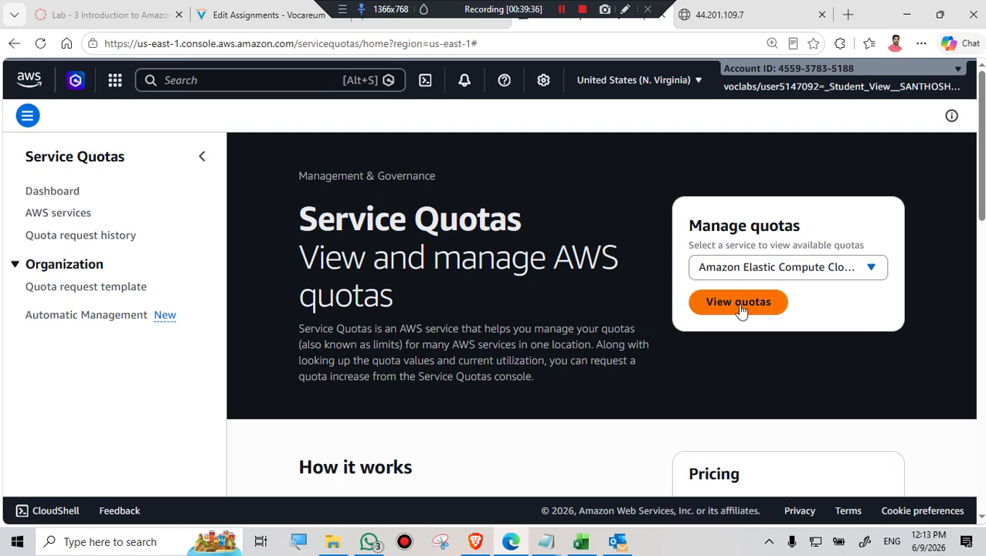
click(726, 311)
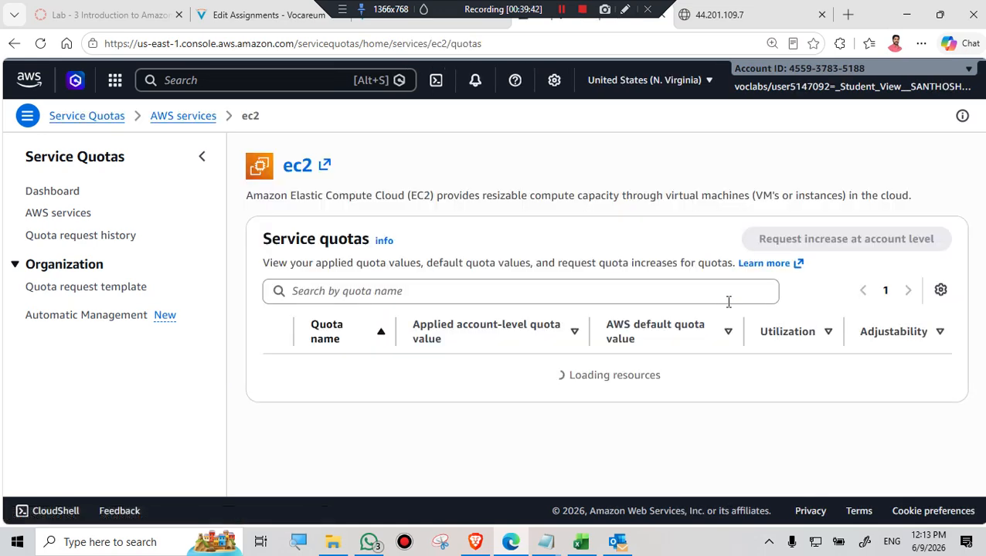
Copy "running on-demand" from lab step 53, search the Amazon EC2 quotas for it and look through the filtered list
click(433, 26)
scroll(390, 327, down, 1)
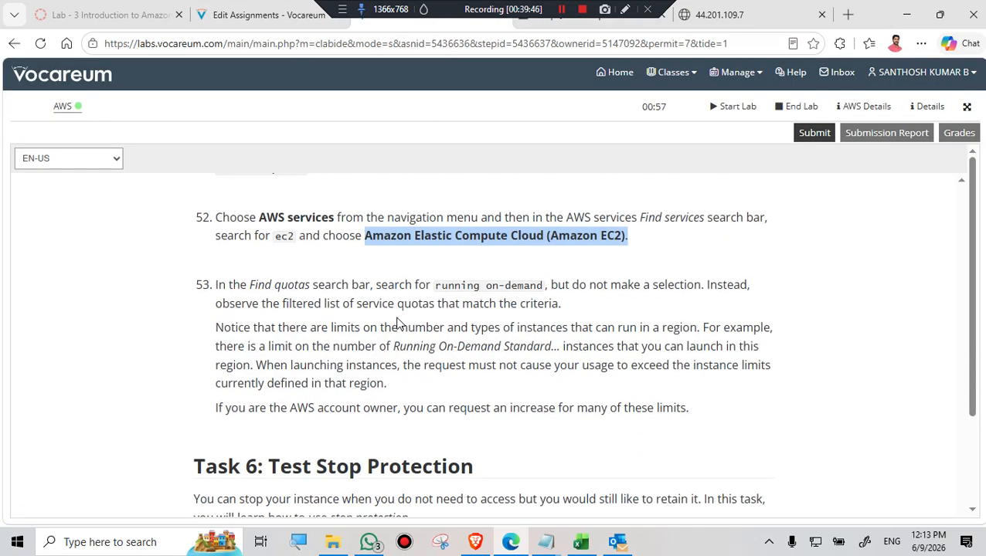
drag(437, 287, 543, 284)
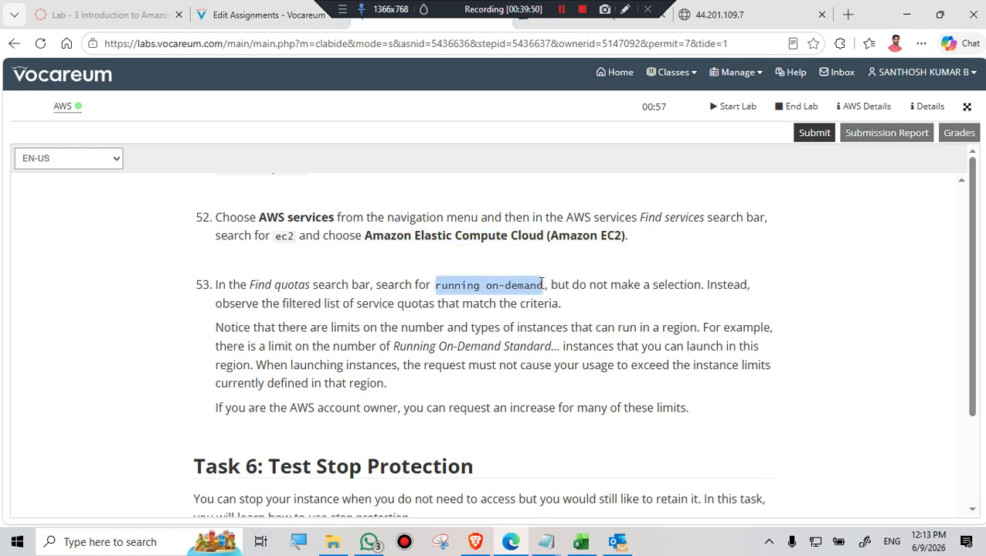
right_click(495, 286)
click(537, 38)
click(587, 22)
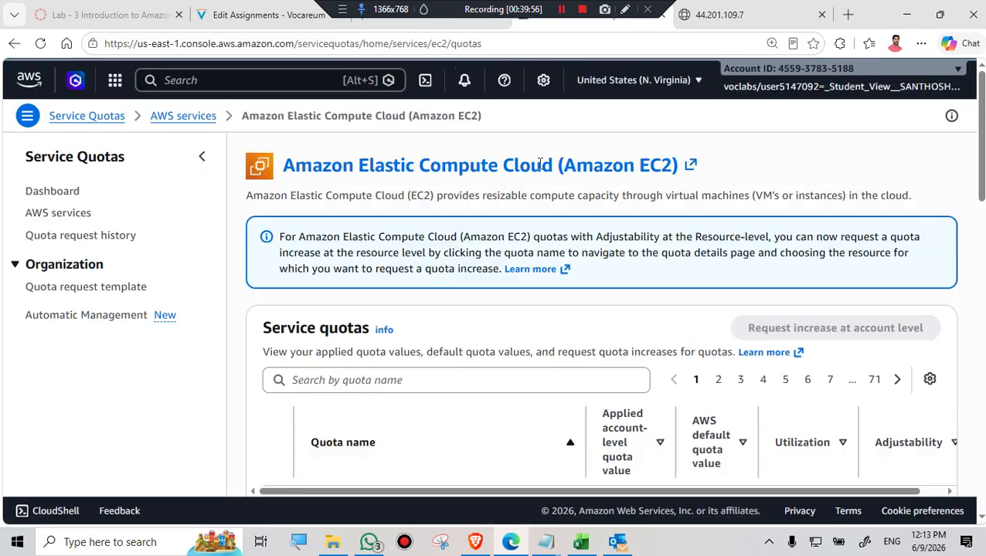
right_click(366, 382)
click(403, 220)
scroll(518, 317, down, 3)
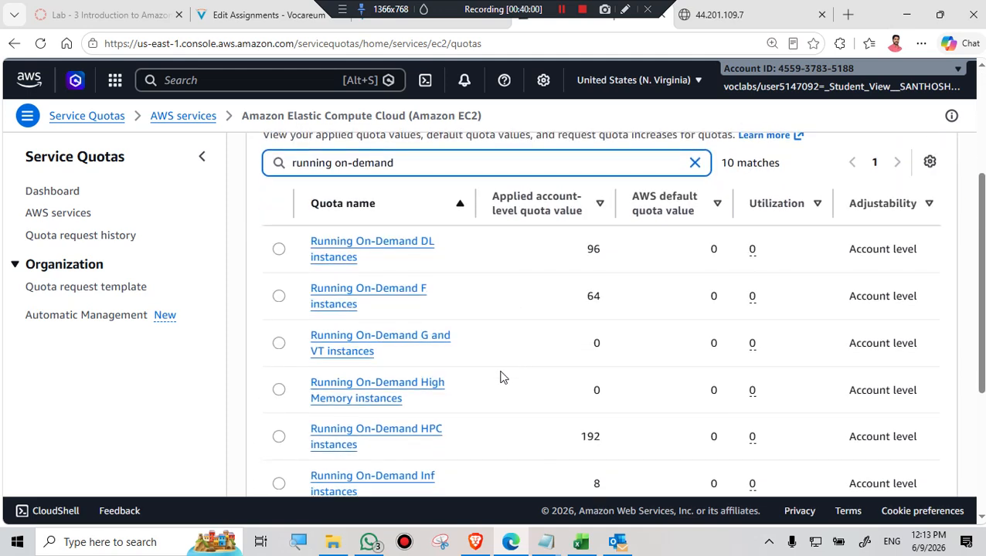
scroll(492, 384, down, 1)
scroll(444, 244, down, 2)
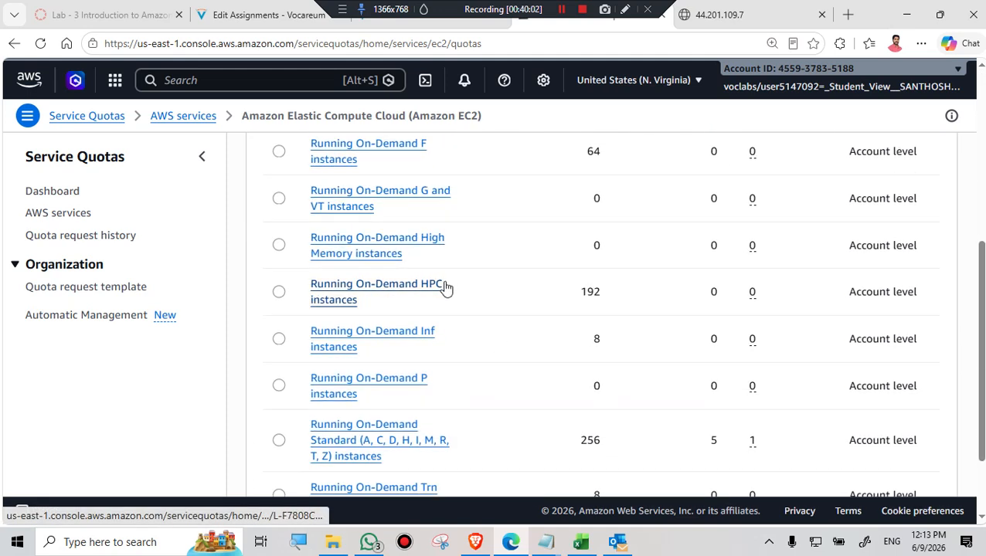
scroll(493, 383, down, 1)
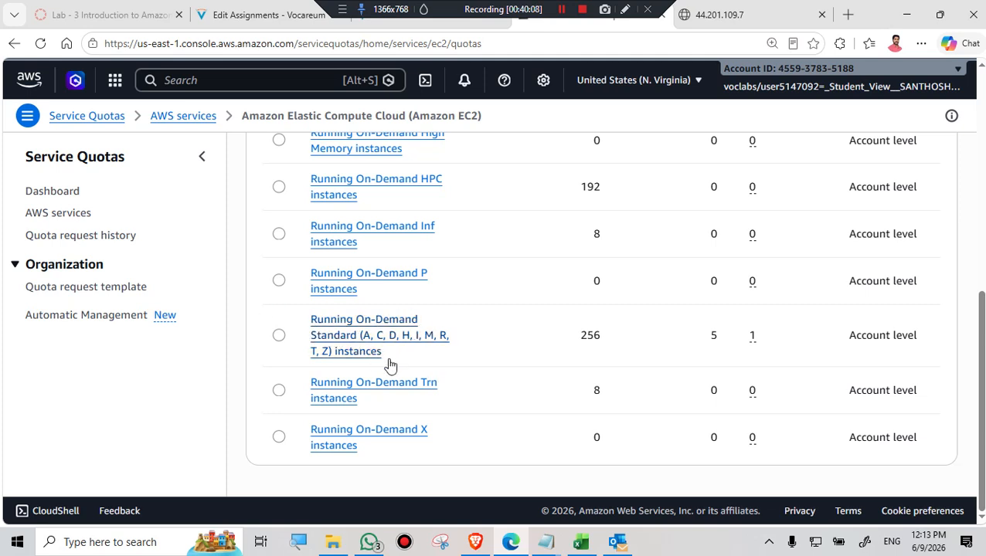
Recheck the Running On-Demand Standard limit named in lab step 53, select that quota in the list and examine its values
click(425, 25)
drag(393, 346, 558, 348)
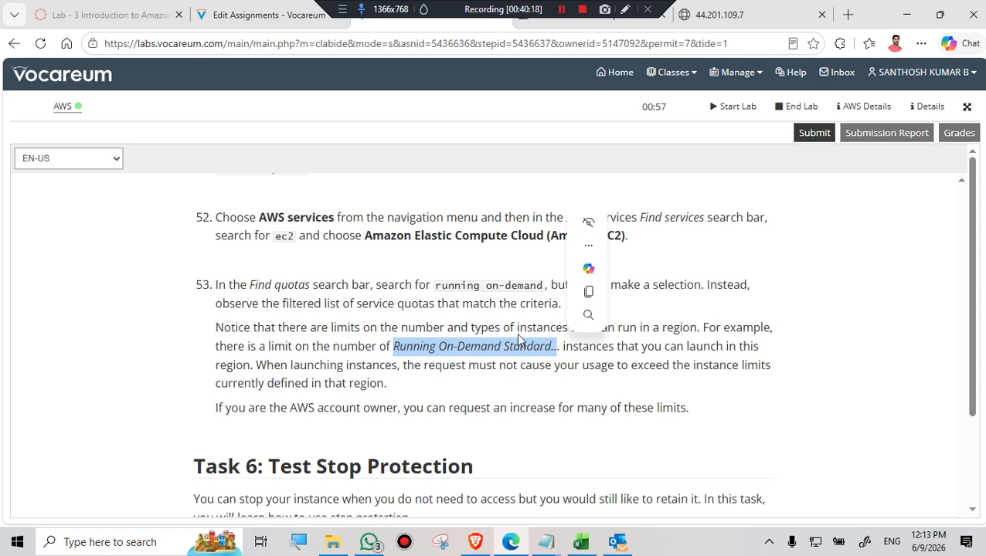
click(621, 23)
click(279, 335)
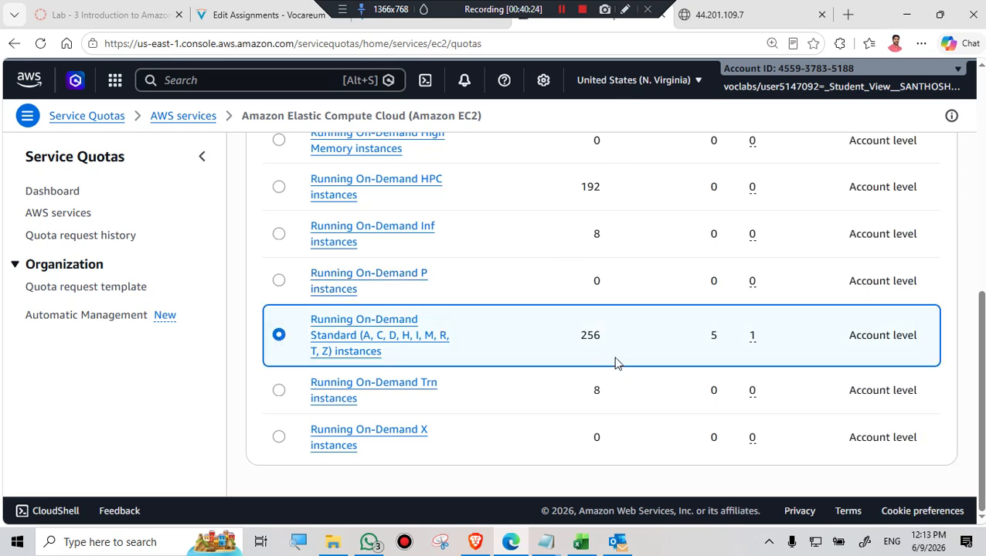
scroll(616, 363, up, 10)
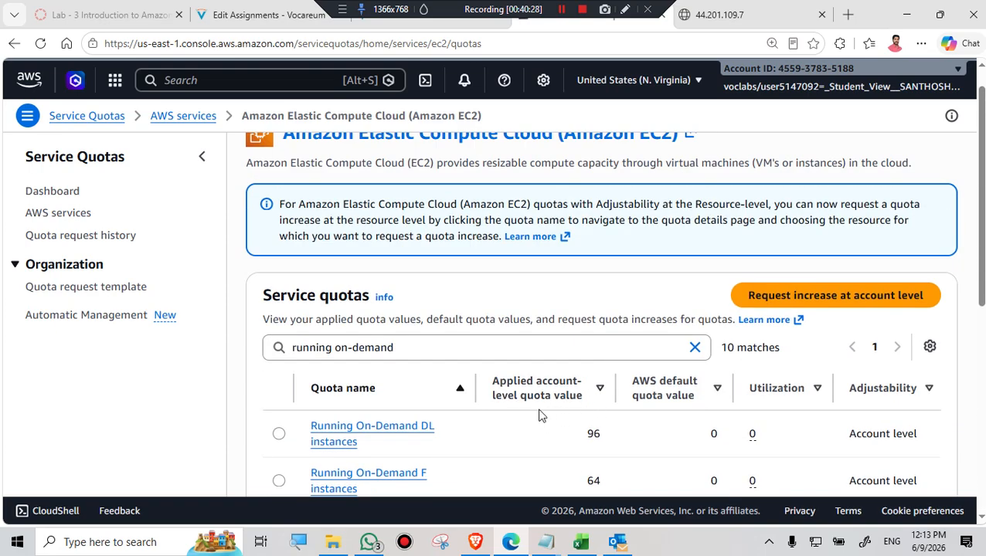
scroll(591, 408, down, 5)
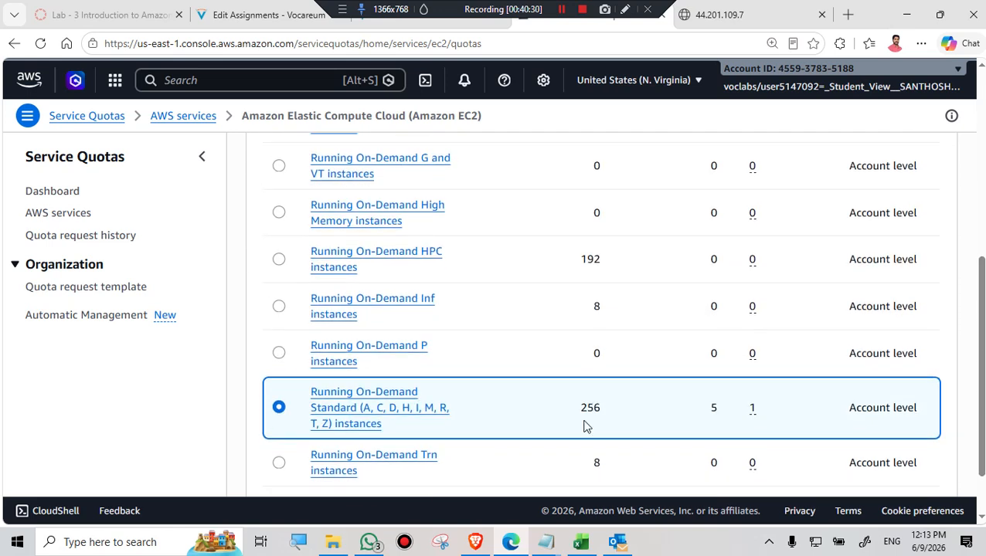
scroll(600, 419, down, 1)
scroll(604, 425, down, 1)
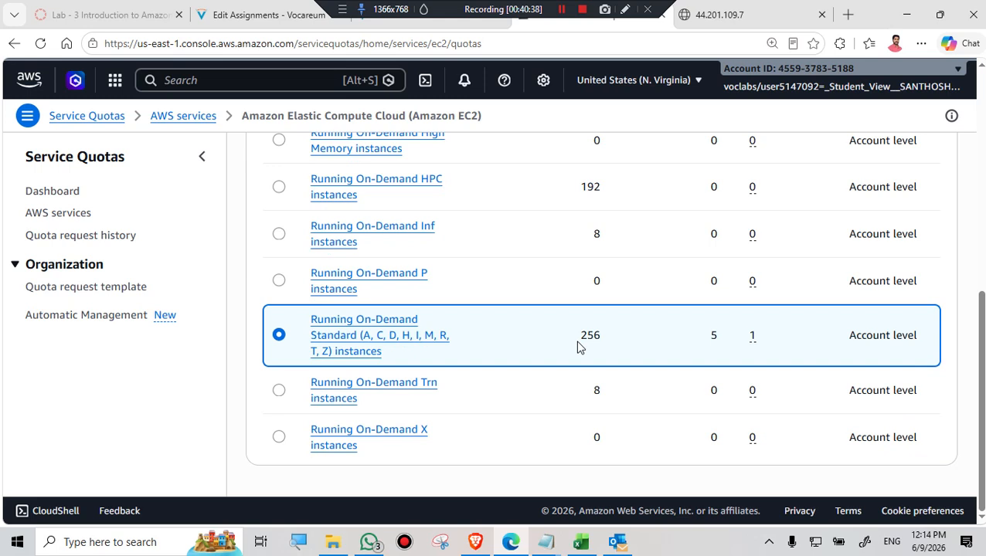
Read the introduction and steps 54 to 61 of Task 6: Test Stop Protection in the lab instructions
click(450, 24)
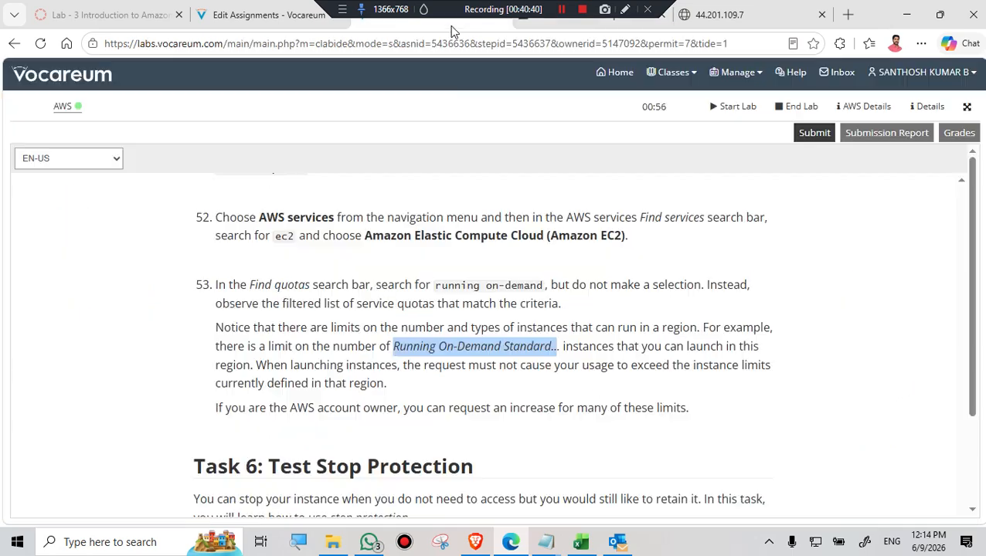
scroll(431, 384, down, 3)
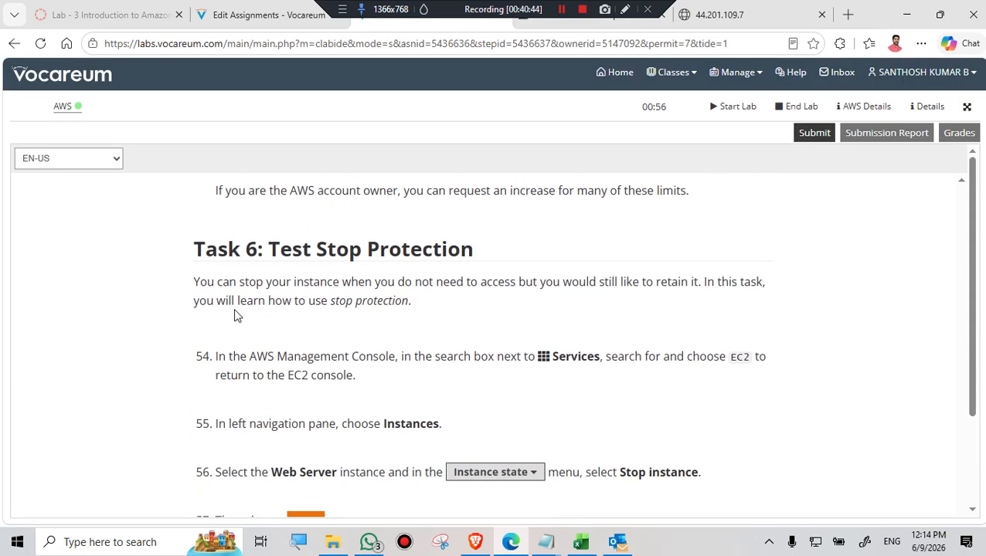
scroll(254, 309, down, 2)
scroll(278, 322, down, 5)
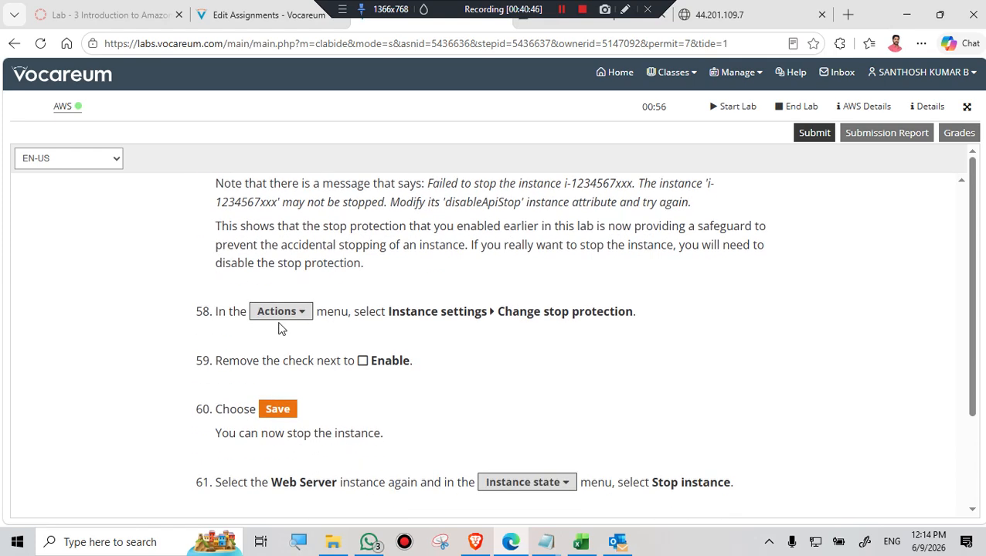
scroll(282, 331, up, 6)
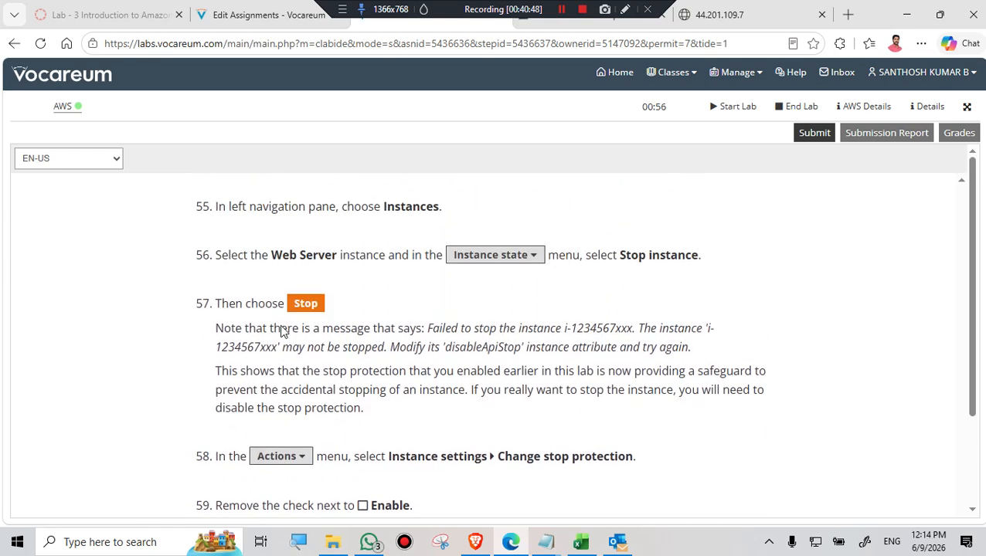
scroll(281, 330, up, 2)
click(572, 23)
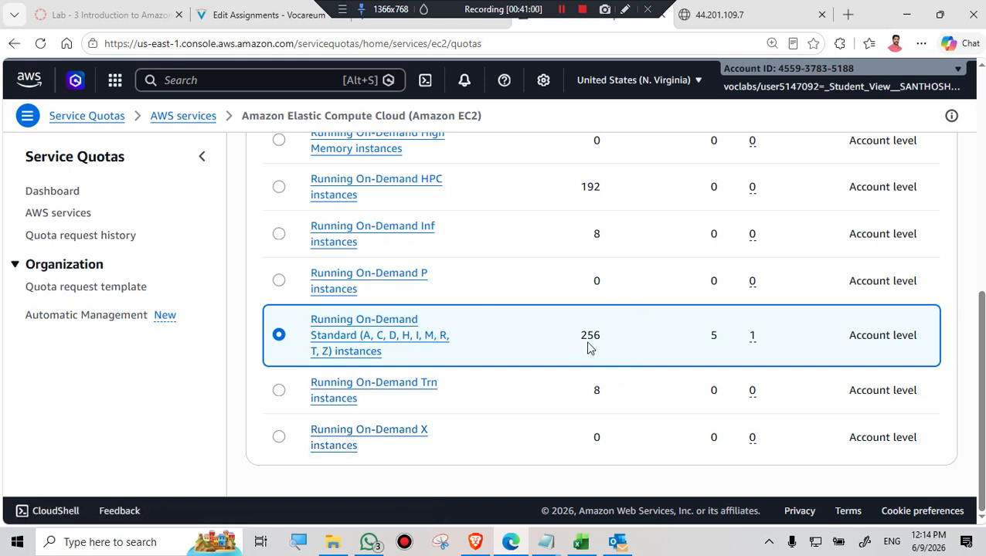
click(458, 26)
scroll(258, 352, down, 2)
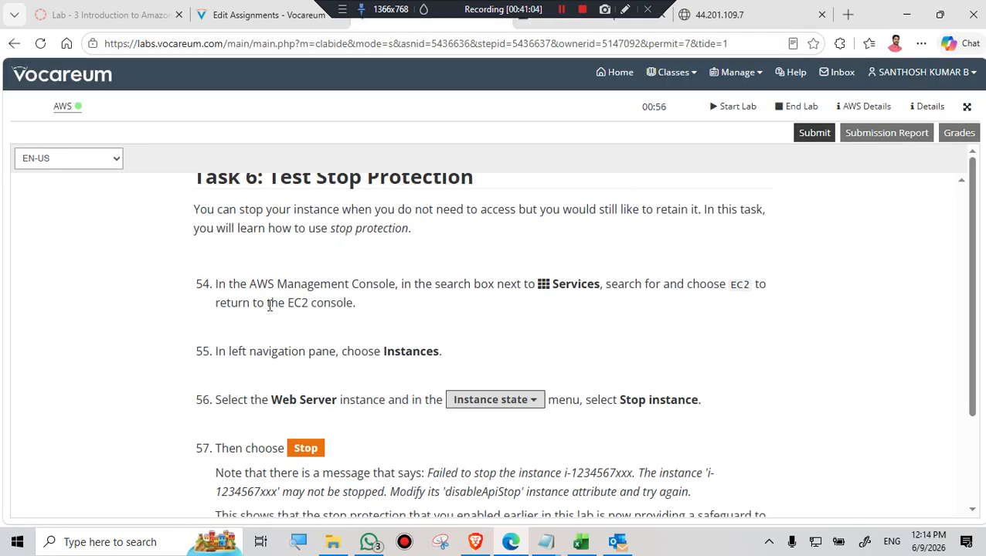
scroll(300, 239, up, 1)
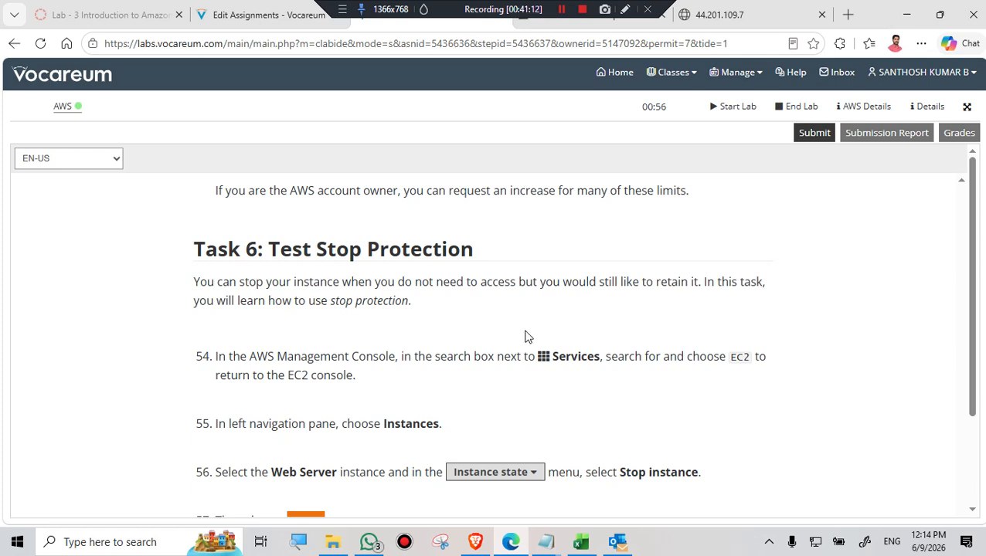
scroll(444, 318, down, 1)
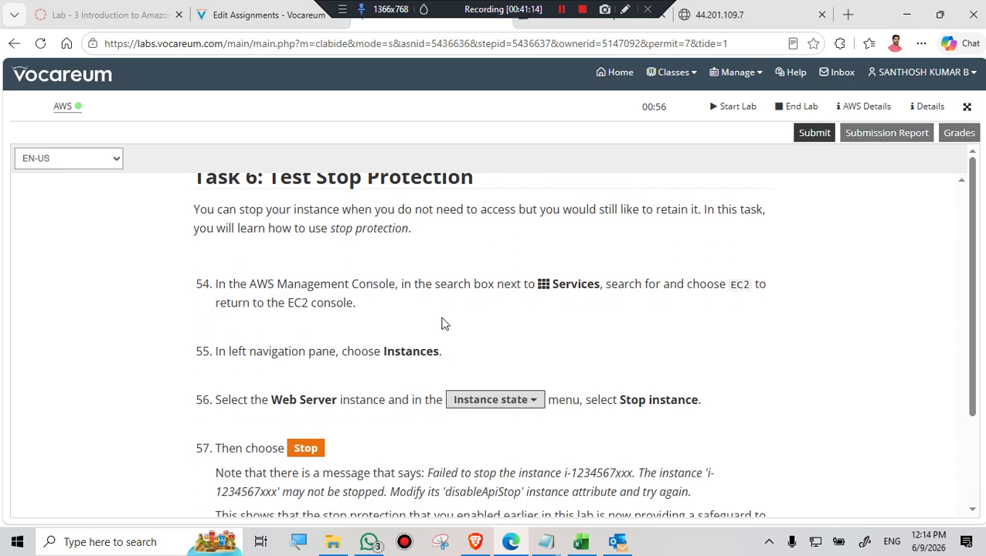
Search the AWS console for EC2, open the EC2 service and show its Instances list
click(617, 23)
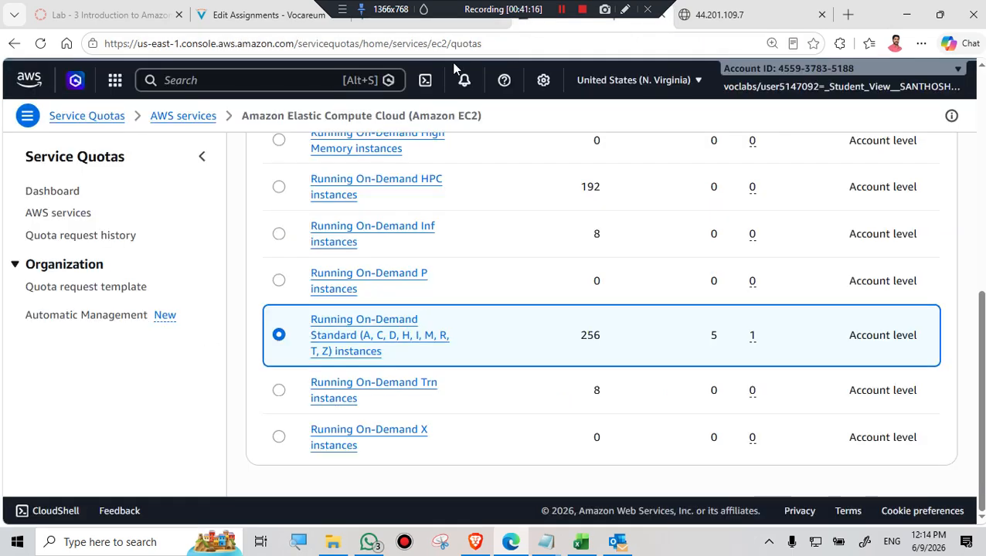
click(232, 82)
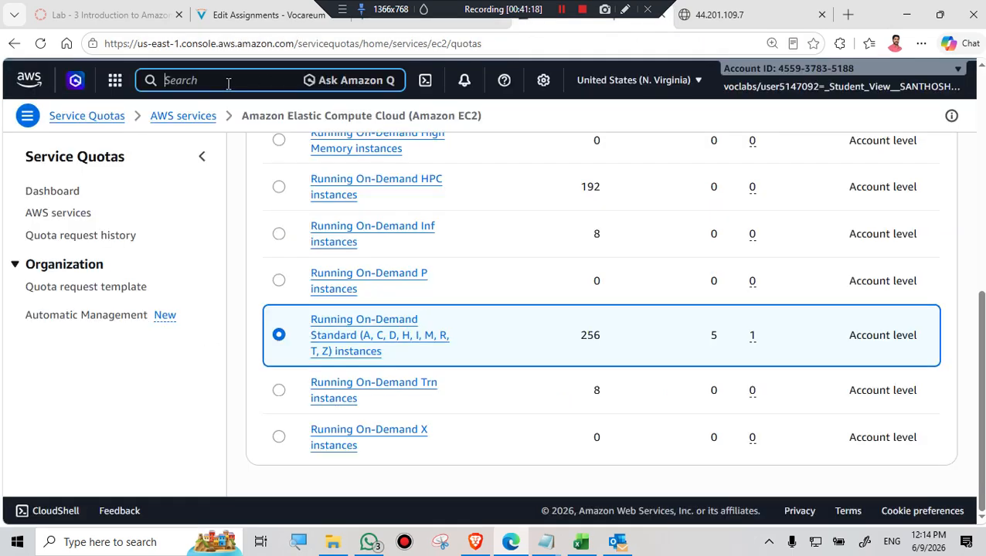
text(W)
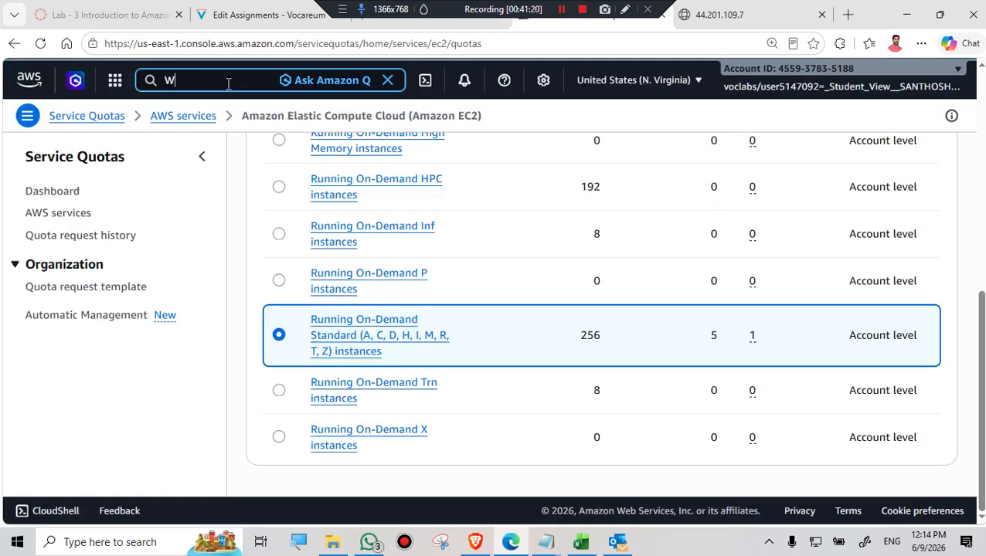
key(BackSpace)
text(EC2)
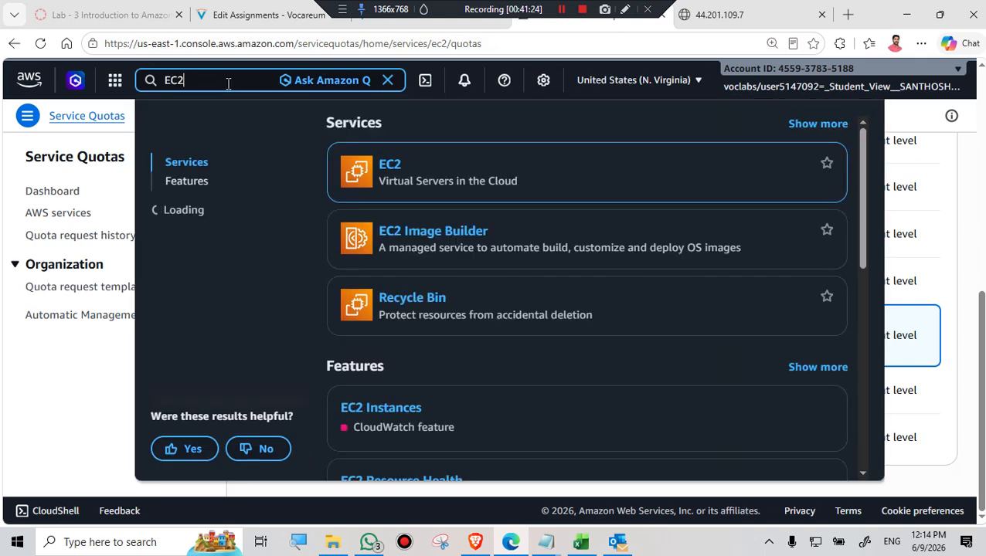
click(392, 167)
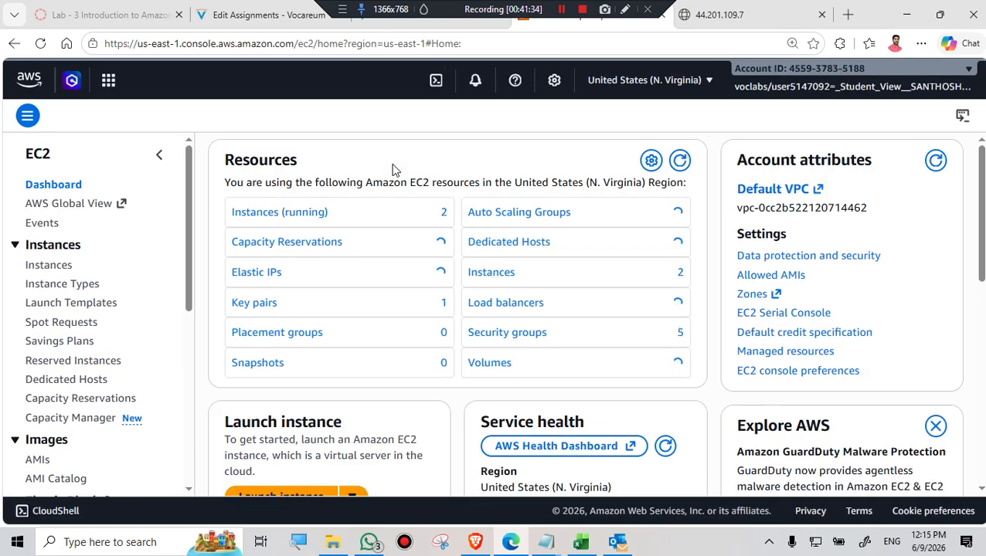
click(61, 267)
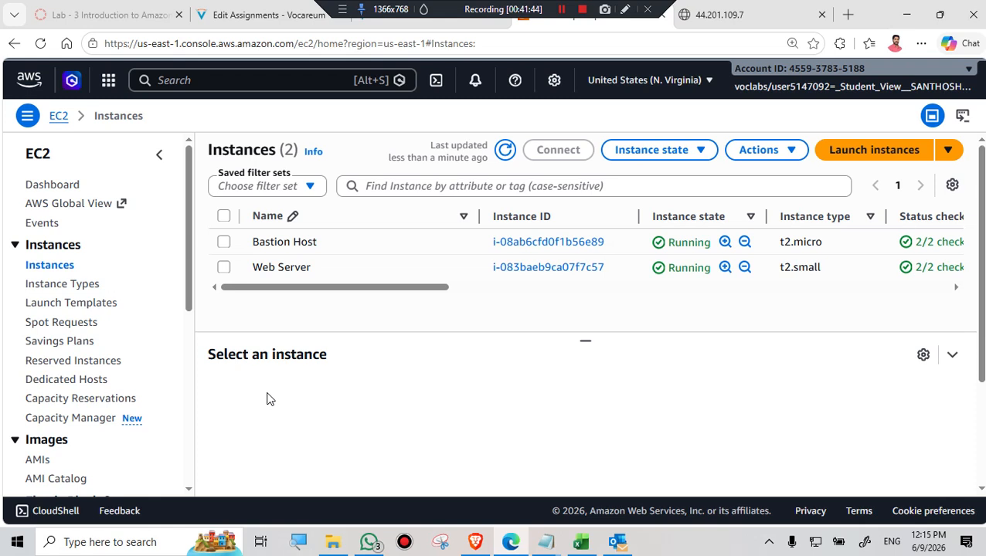
Select the Web Server instance and try to stop it while stop protection is enabled
click(234, 278)
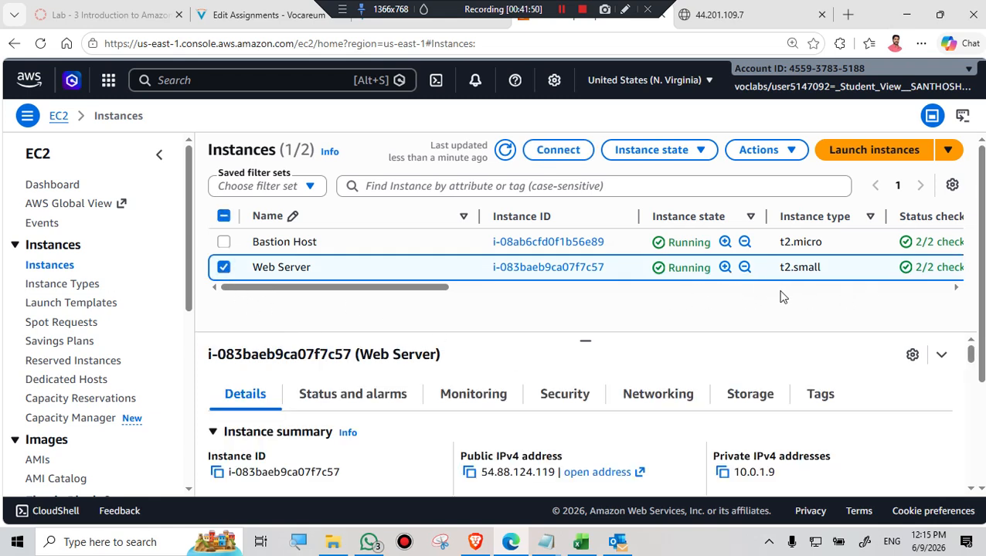
click(687, 153)
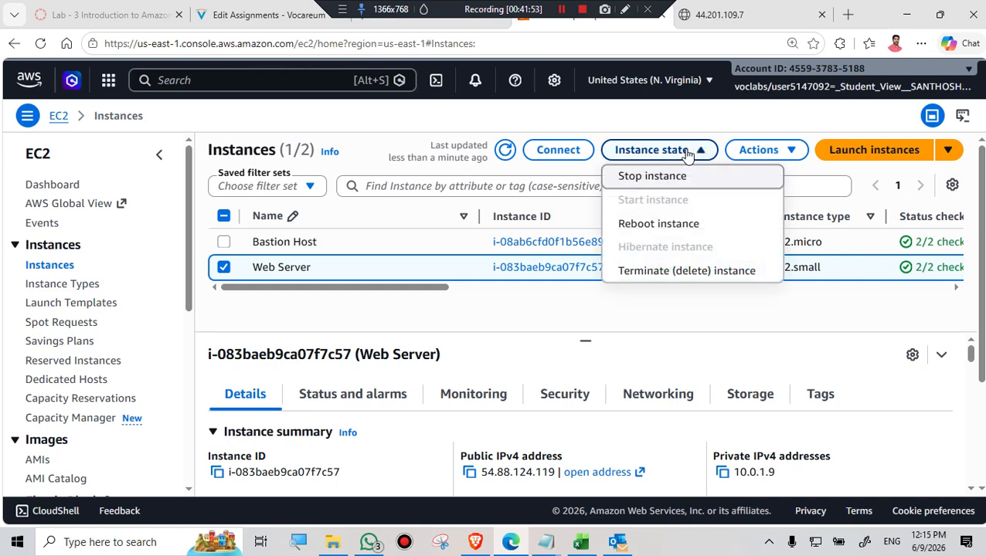
click(635, 180)
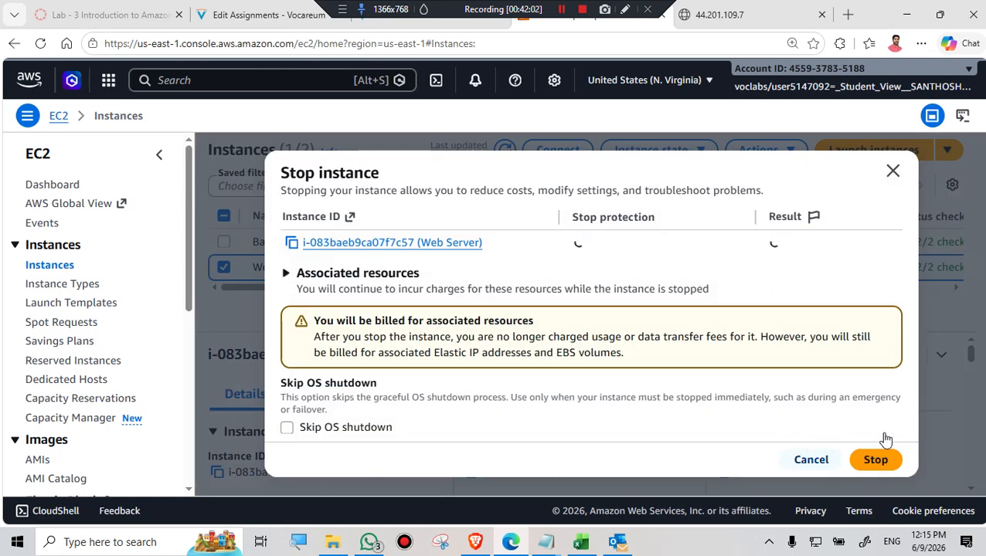
click(875, 460)
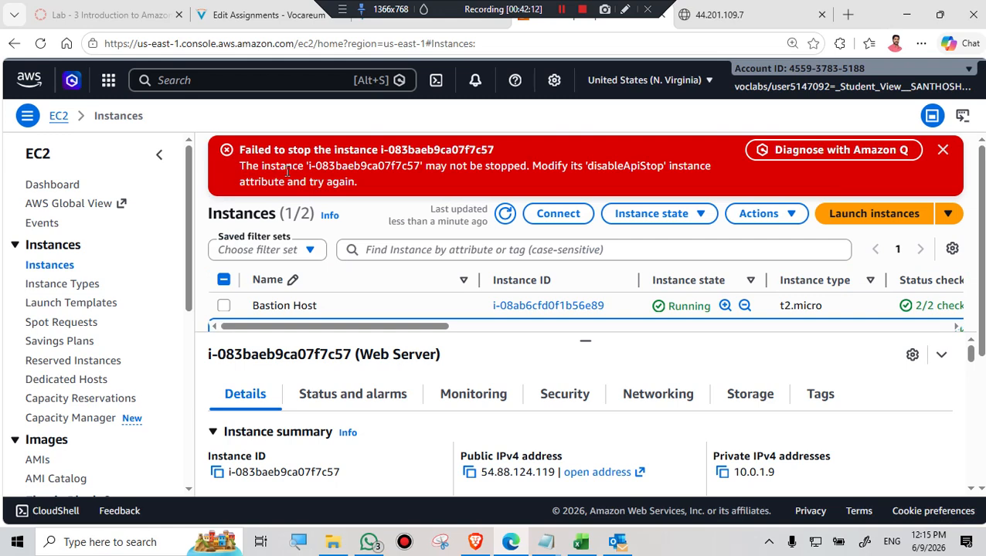
Read lab steps 57 to 62 on disabling stop protection, and dismiss the stop error message in the EC2 console
click(445, 24)
scroll(293, 382, down, 2)
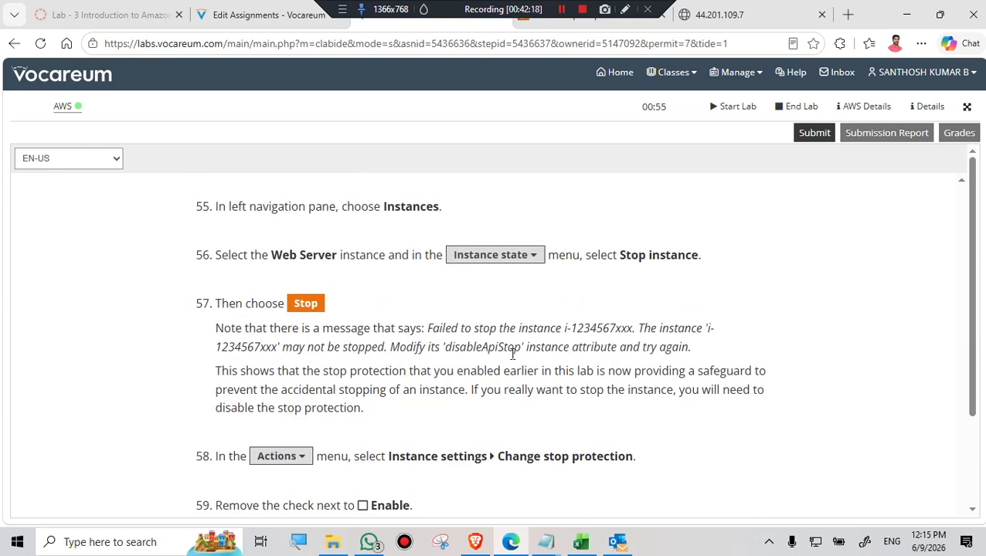
drag(718, 354, 205, 352)
scroll(534, 363, down, 3)
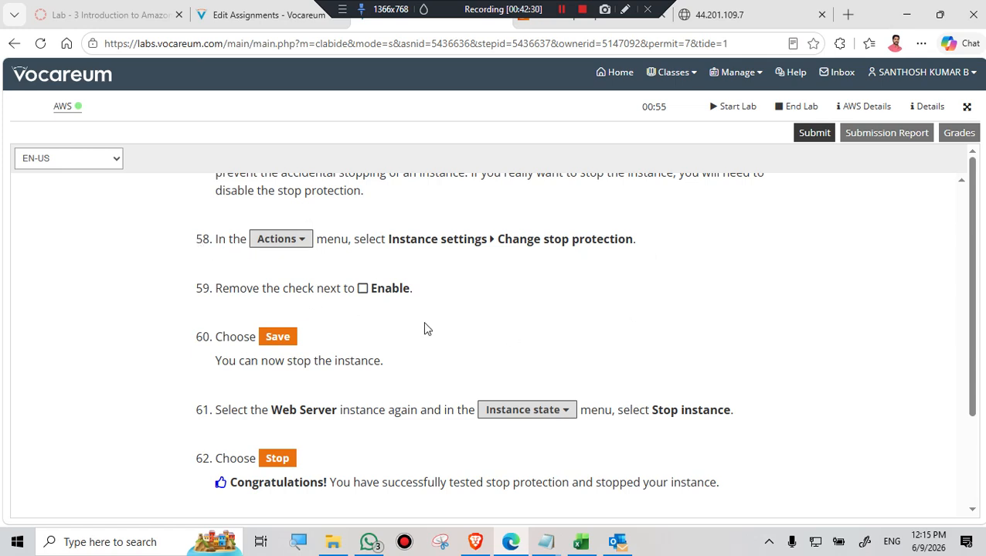
scroll(423, 321, down, 1)
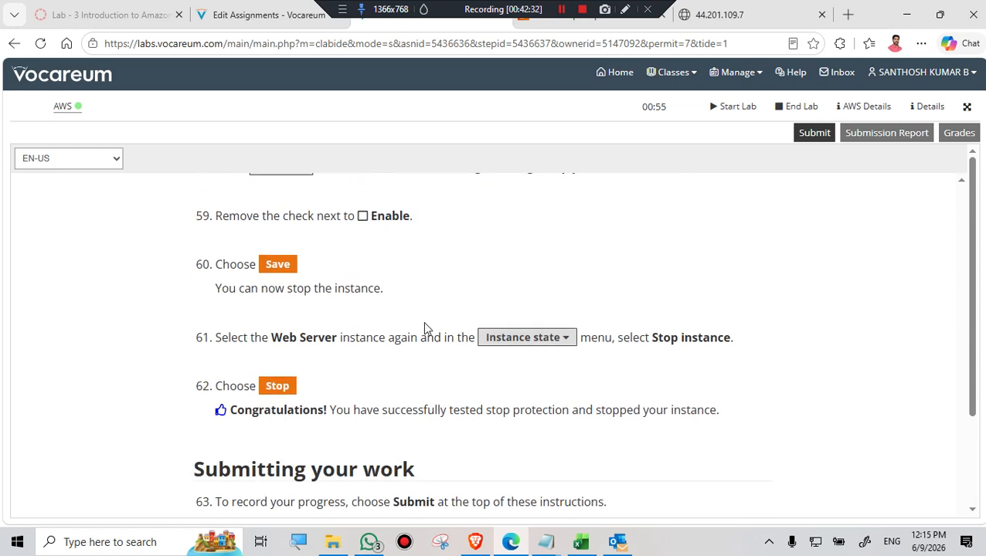
scroll(363, 263, up, 1)
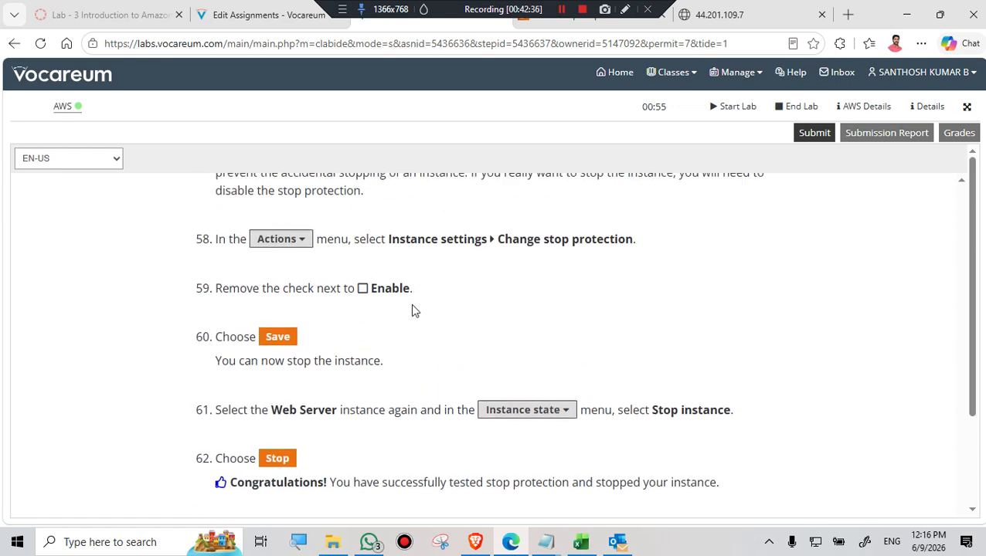
click(609, 28)
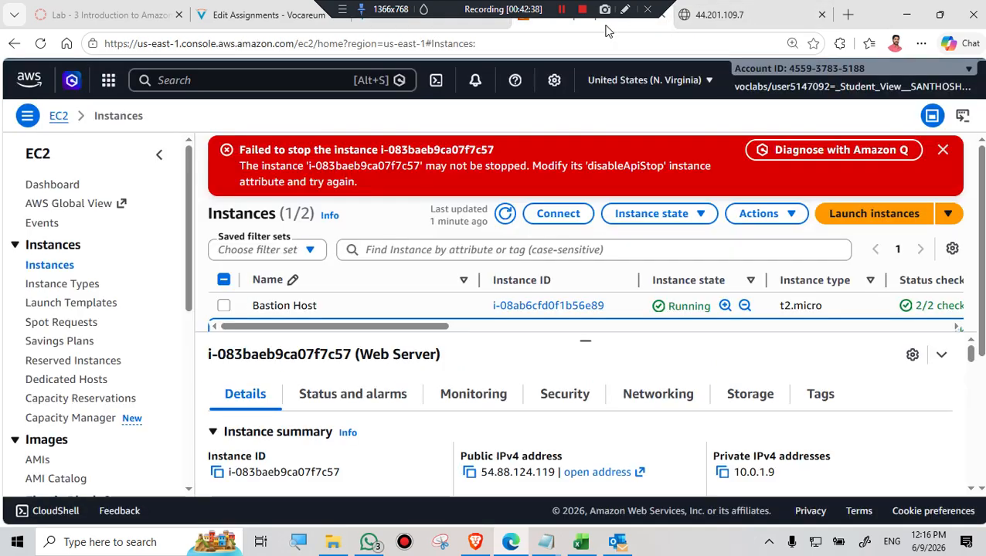
click(944, 150)
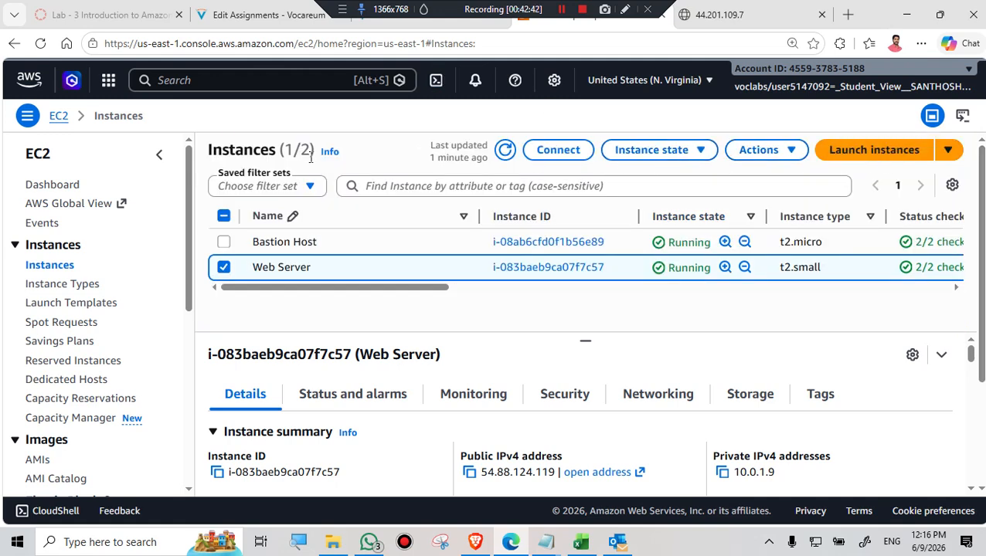
Disable stop protection for the Web Server instance and save the change
click(788, 151)
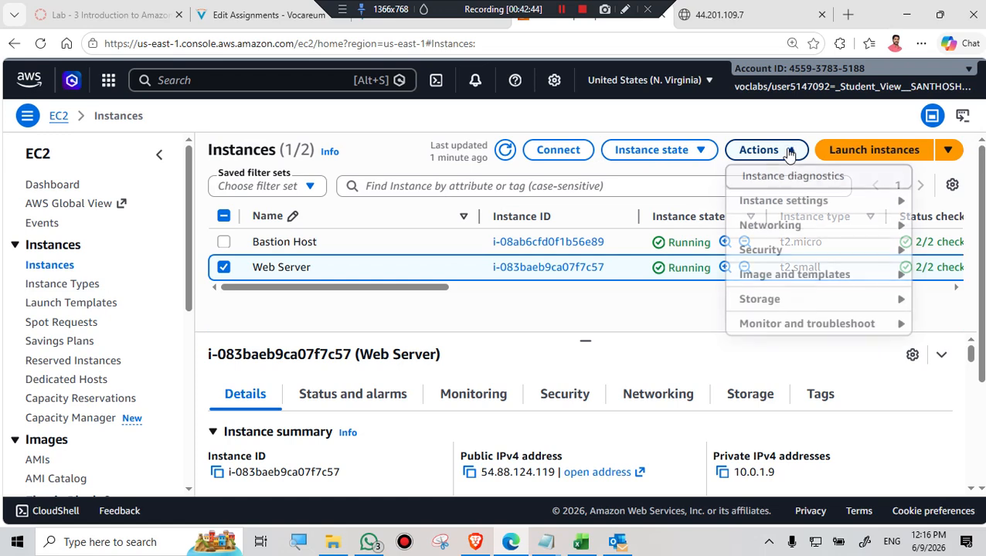
click(851, 203)
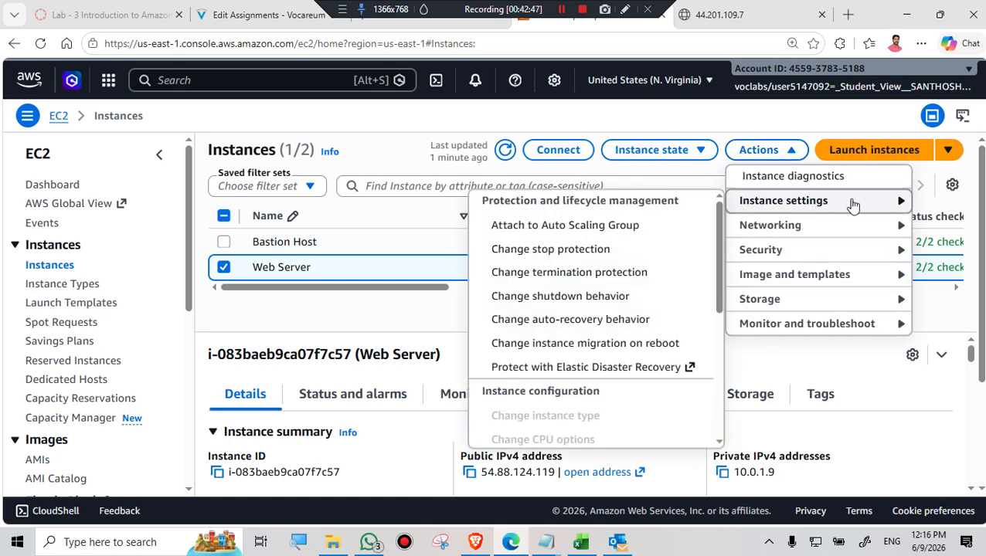
click(543, 250)
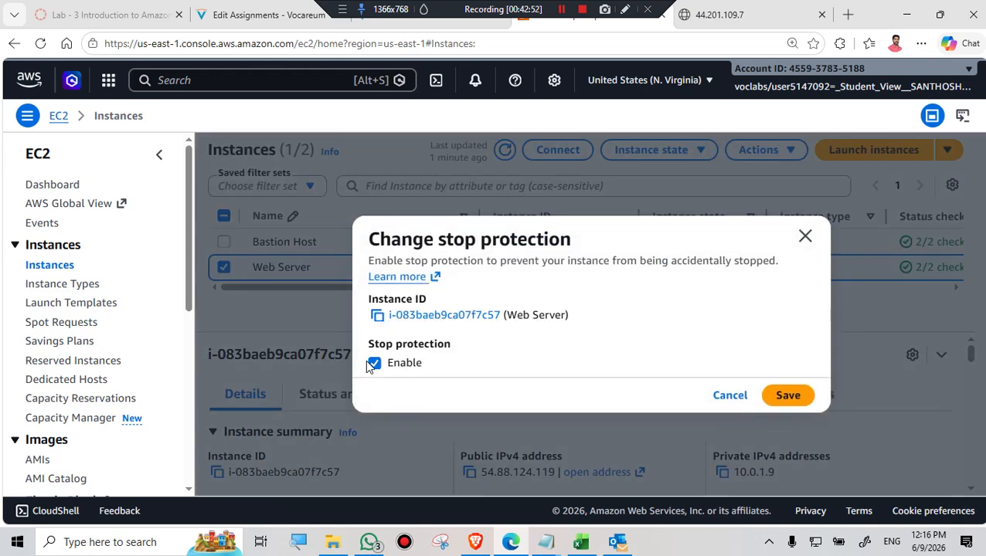
click(375, 366)
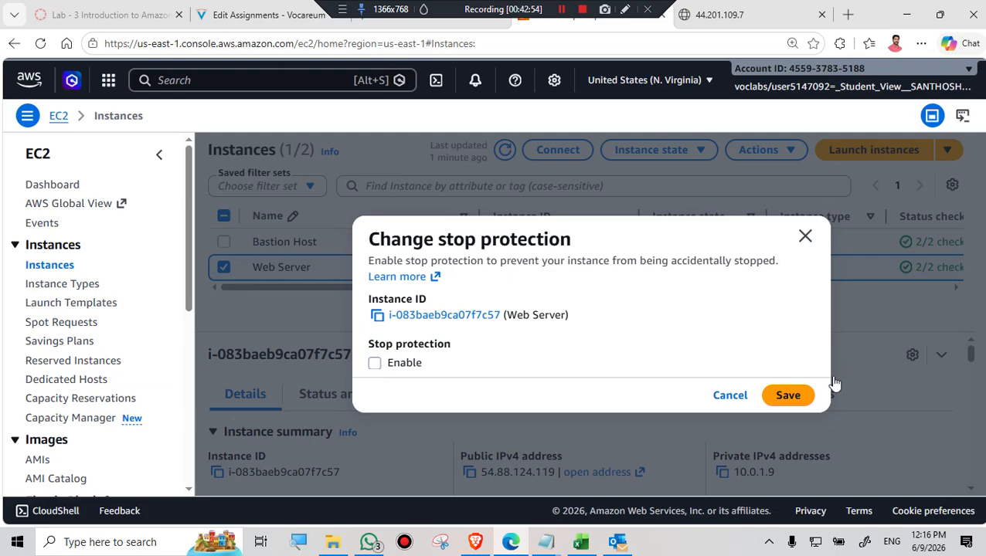
click(789, 396)
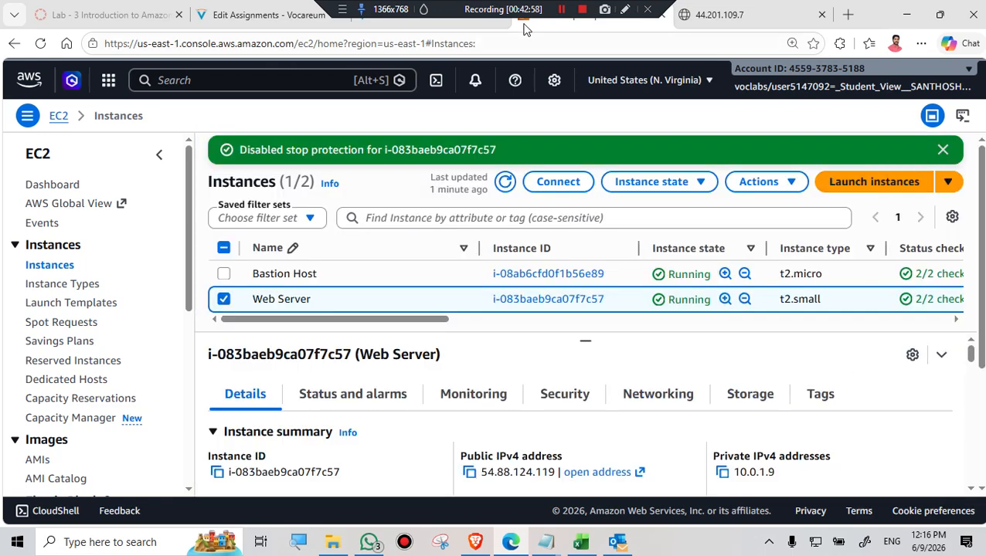
Review lab steps 58 to 62, return to the EC2 console and stop the Web Server instance
key(ctrl+shift+Tab)
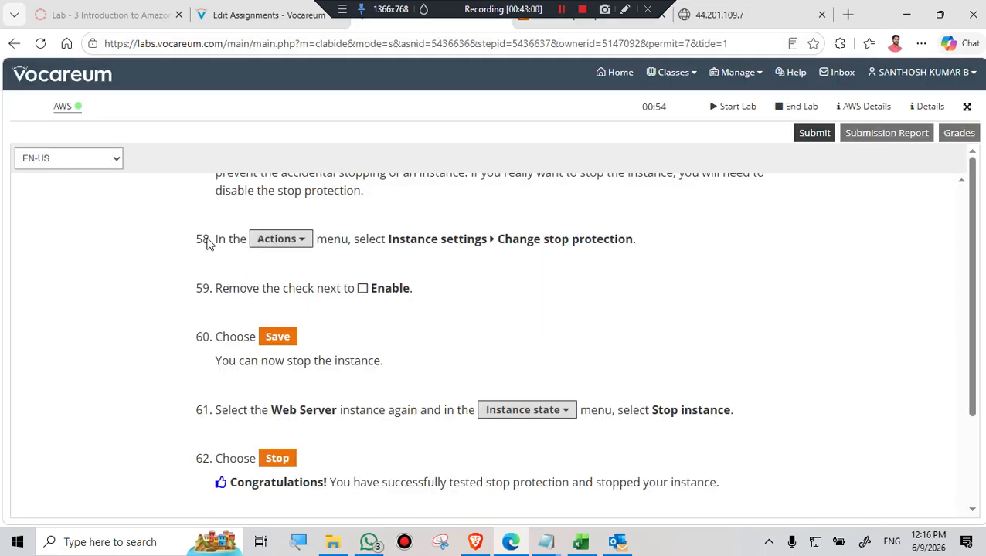
drag(196, 240, 436, 293)
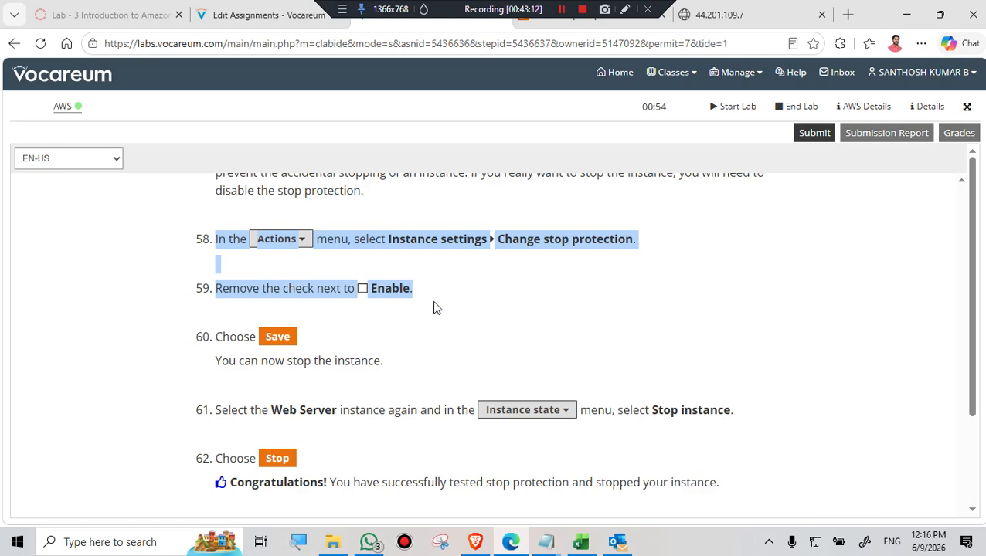
scroll(433, 308, down, 1)
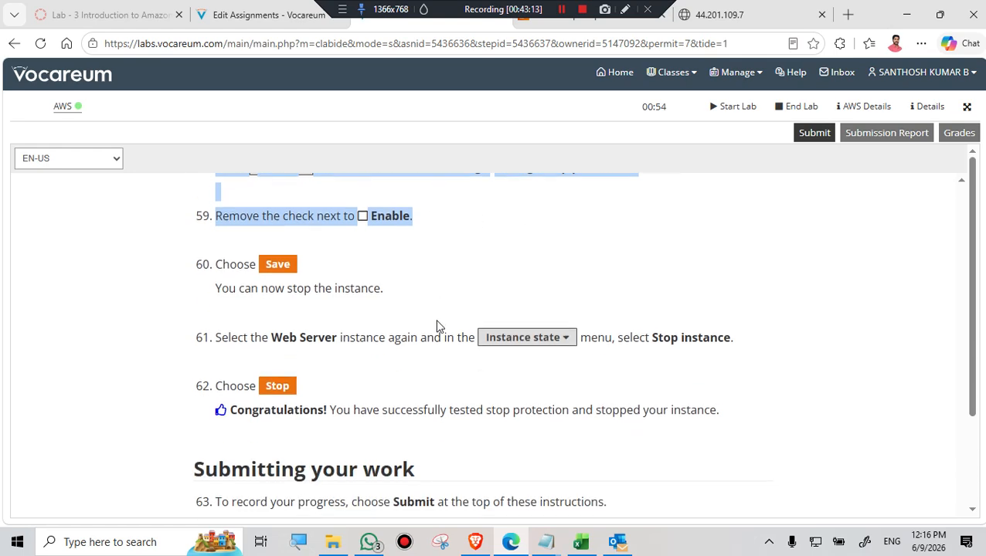
click(579, 24)
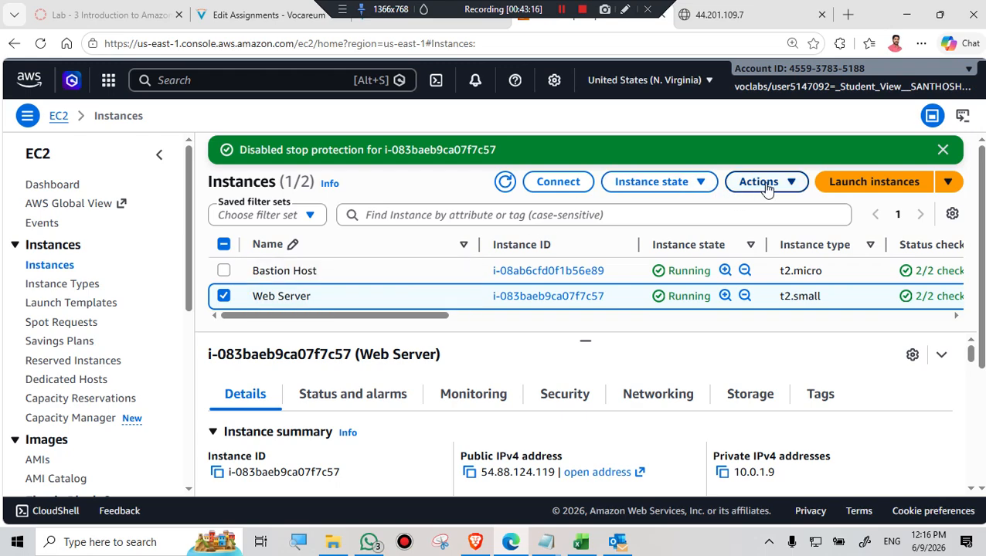
click(679, 188)
click(634, 212)
click(869, 464)
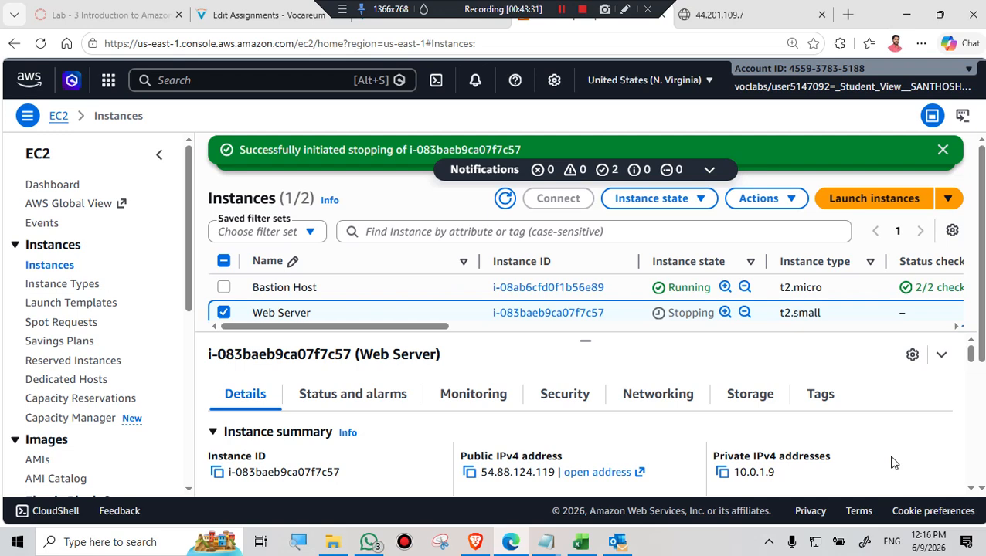
Read lab steps 60 to 64, then refresh the EC2 instances list to check the Web Server's state
click(435, 24)
scroll(430, 292, down, 1)
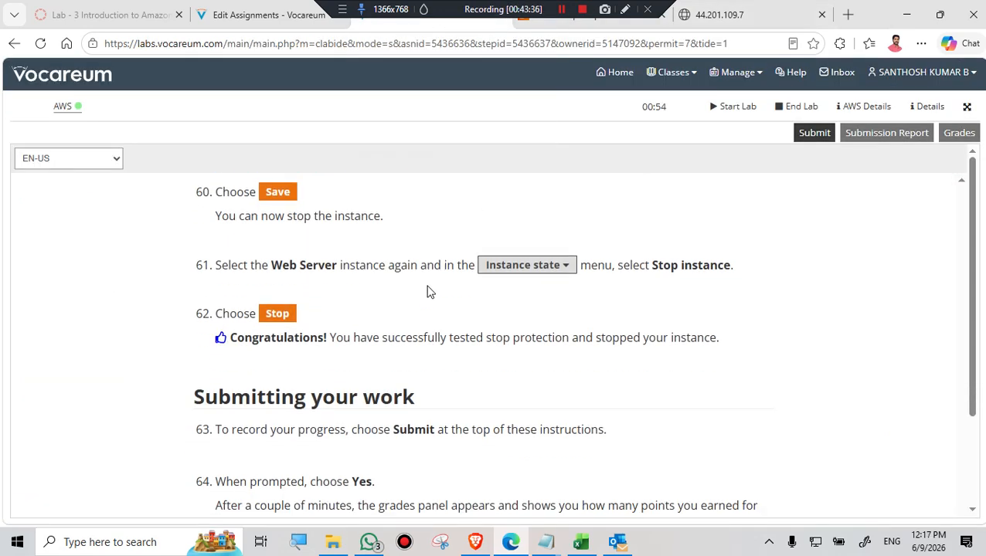
scroll(430, 292, down, 1)
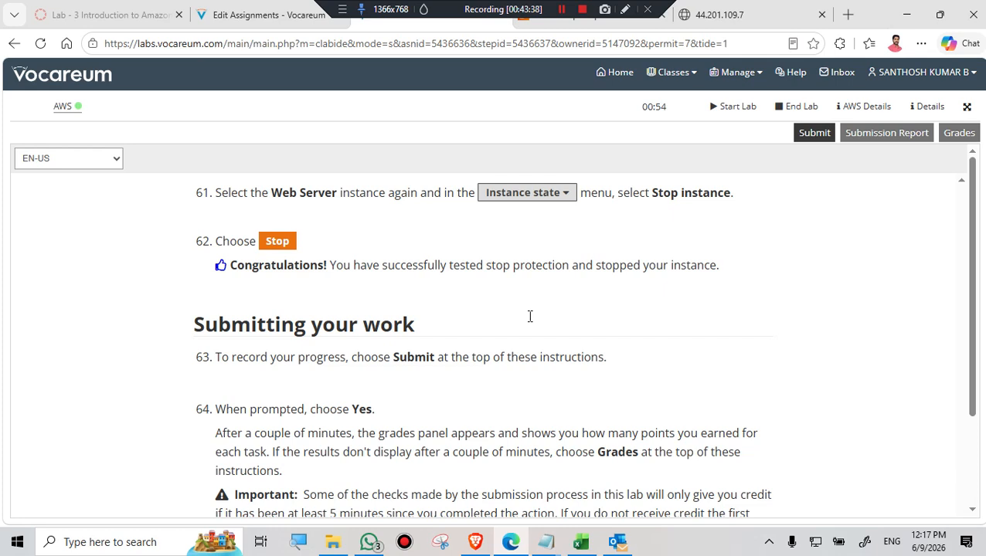
scroll(530, 316, up, 1)
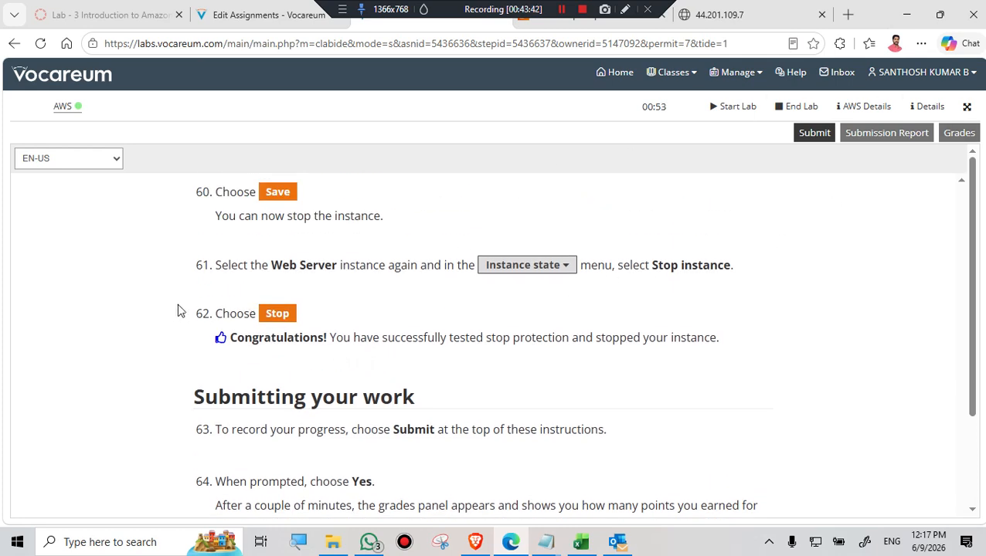
click(548, 29)
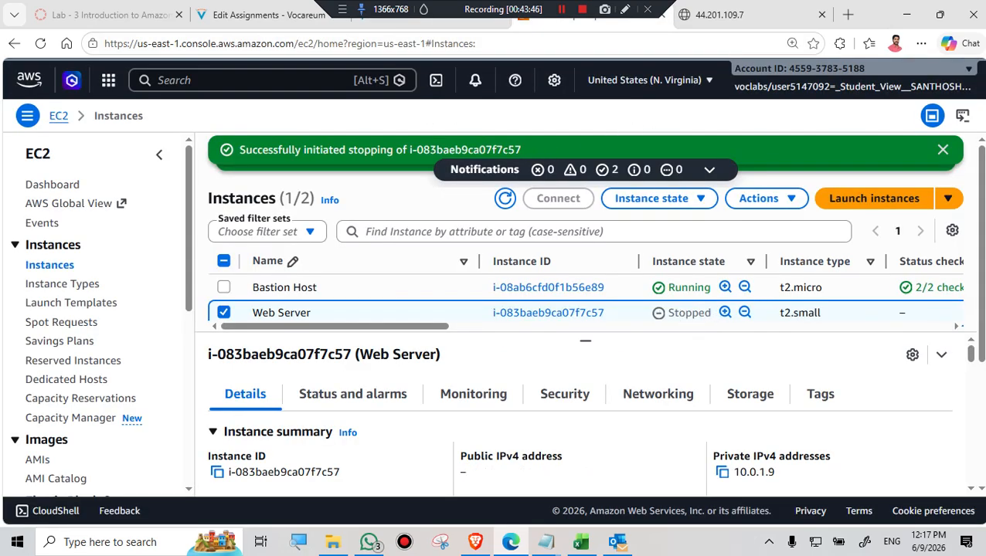
click(942, 150)
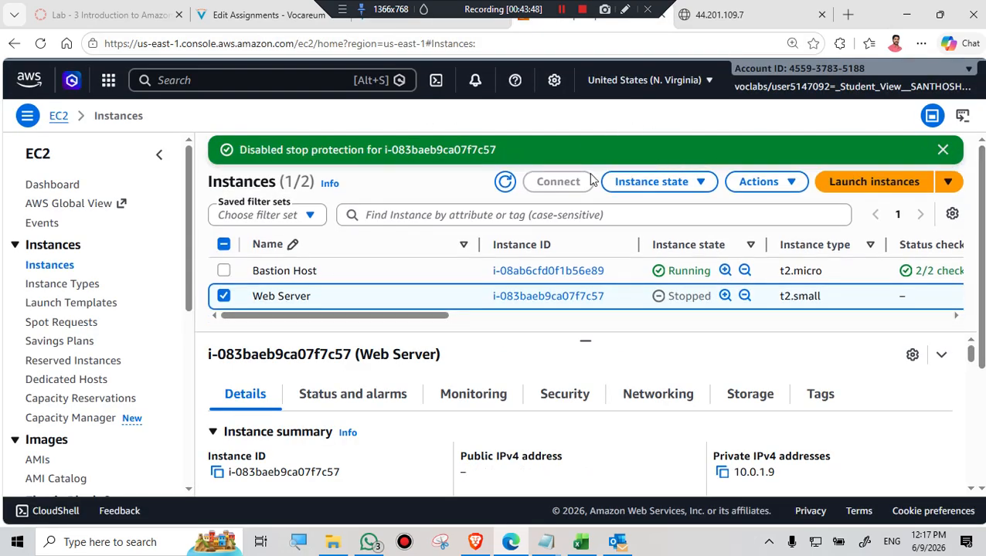
click(504, 181)
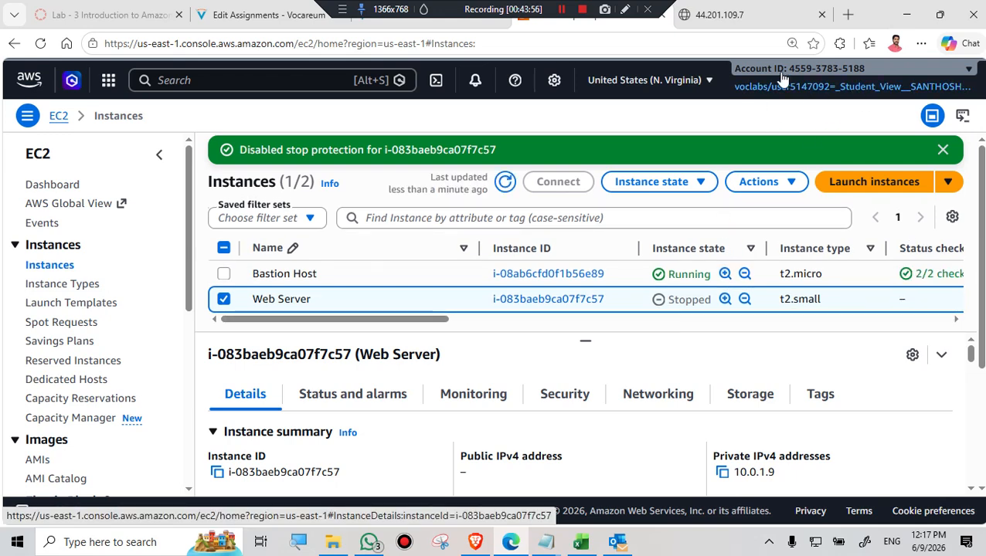
Return to the Vocareum lab page, submit the work for grading and confirm the submission
key(ctrl+shift+Tab)
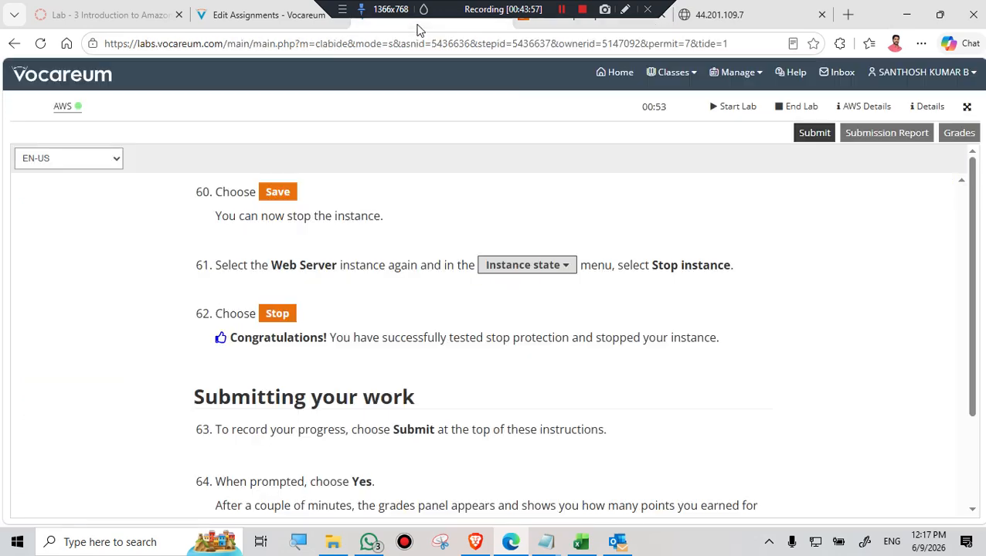
click(813, 134)
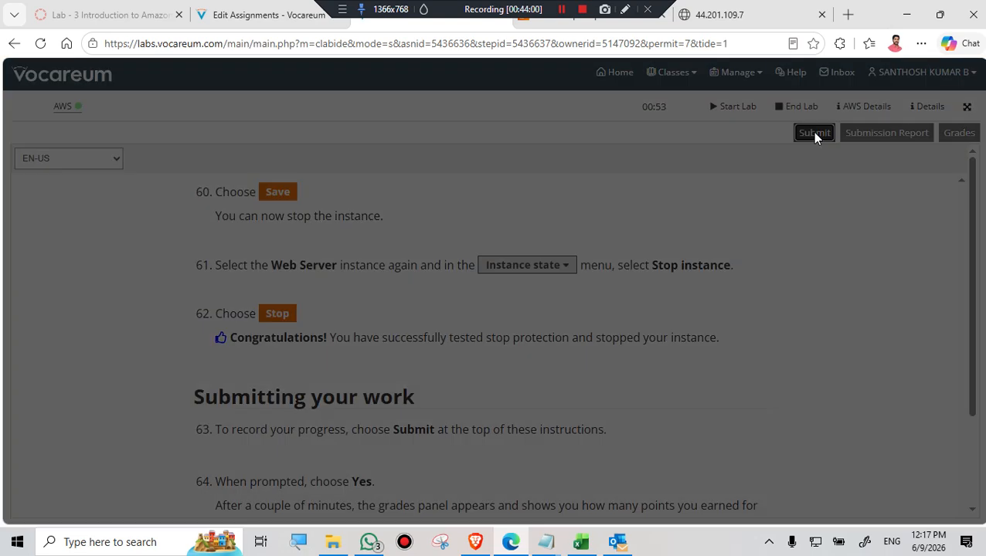
click(765, 166)
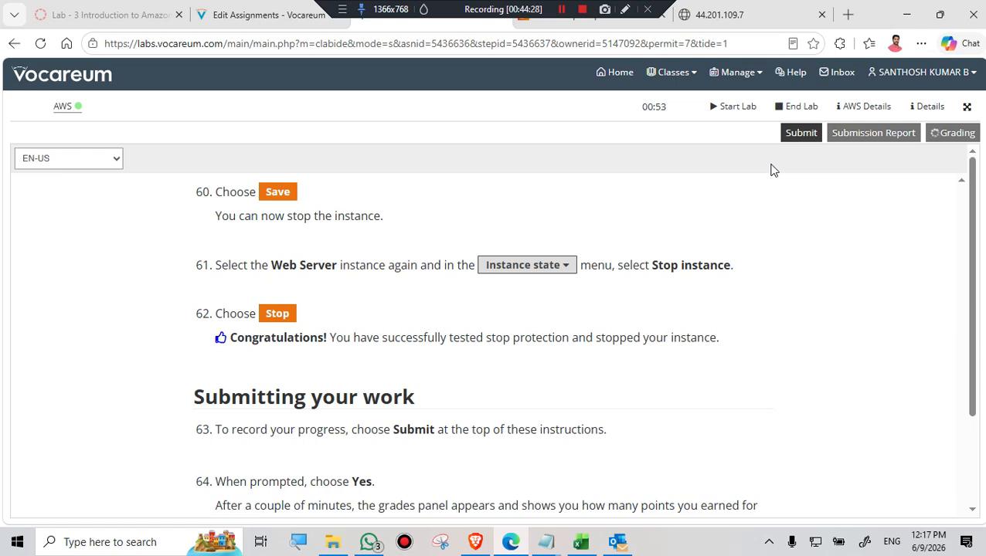
click(561, 9)
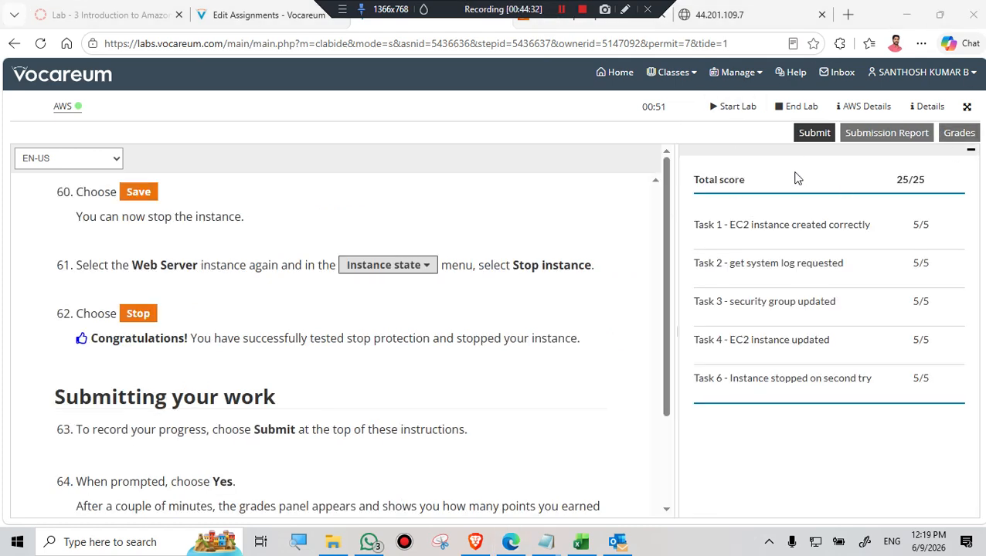